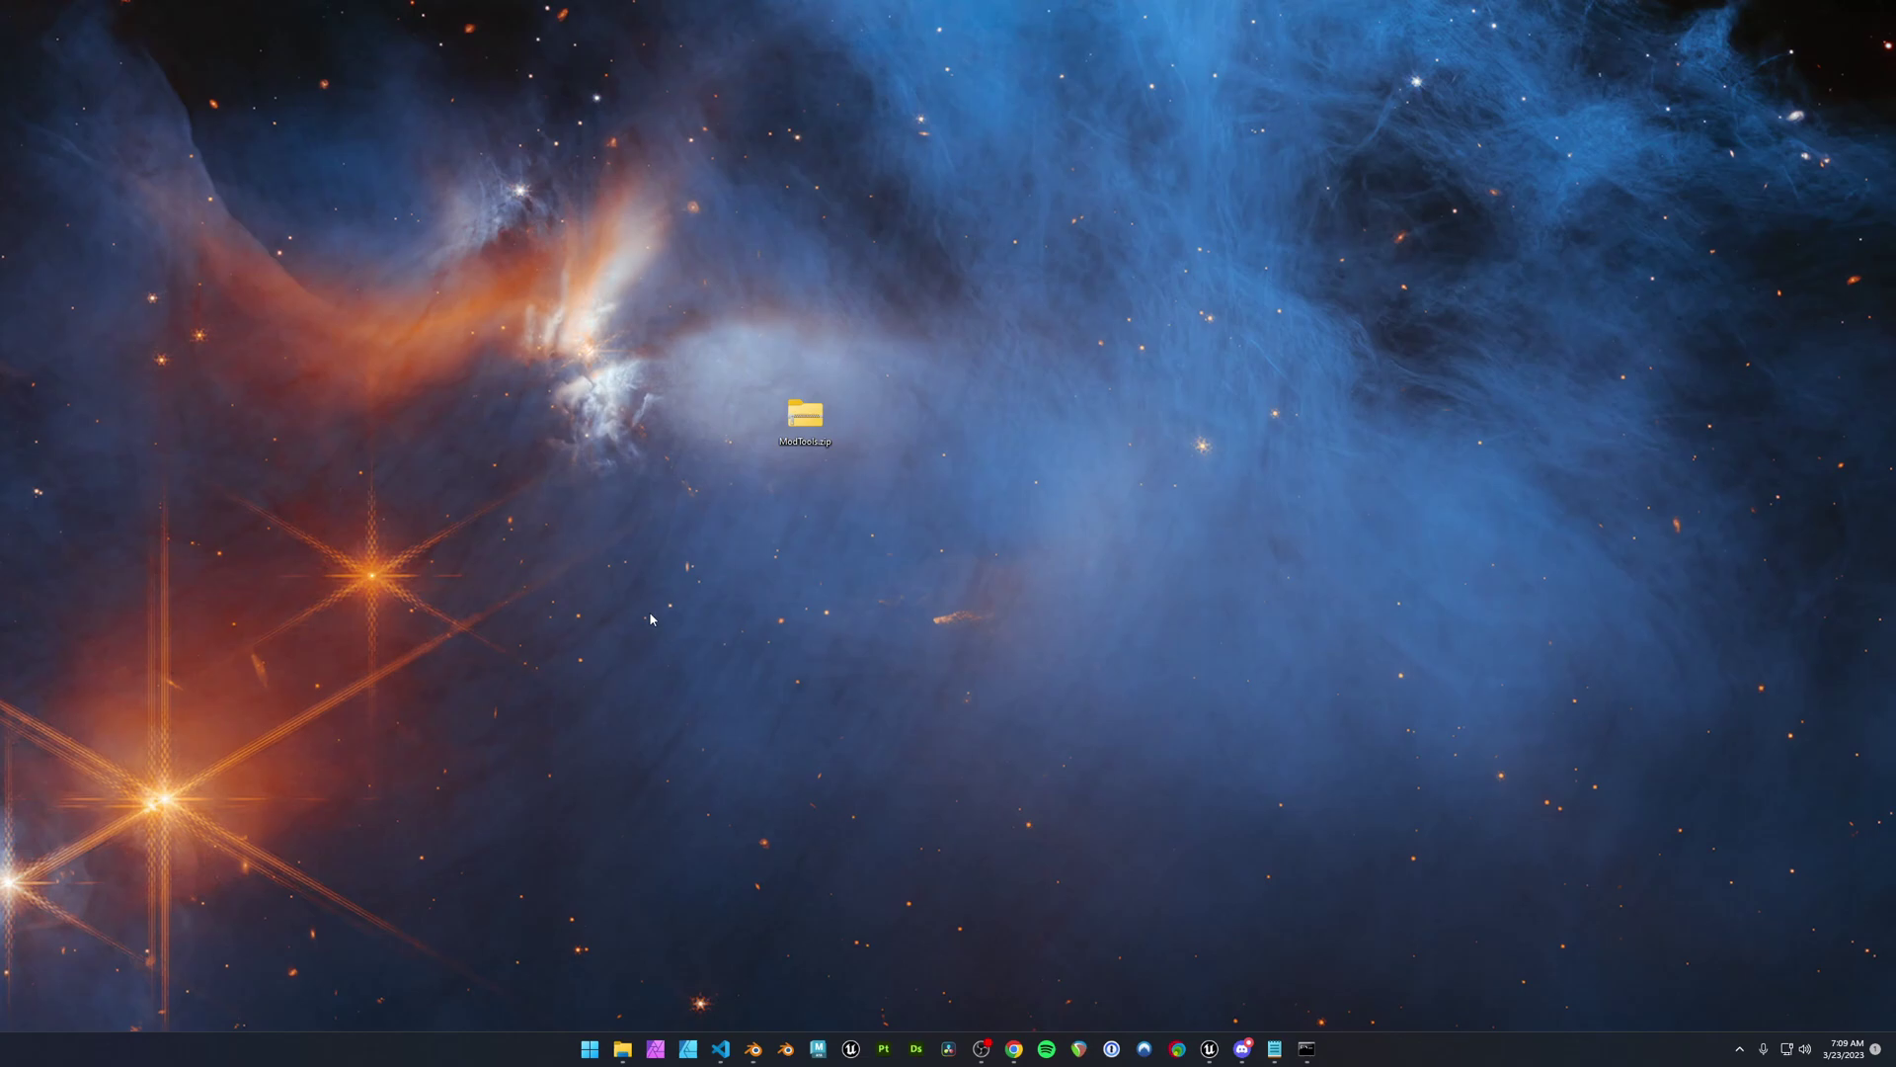
# - Extract ModTools.zip to the desktop and place the extracted ModTools folder beside the archive
pyautogui.rightClick(812, 419)
pyautogui.click(896, 507)
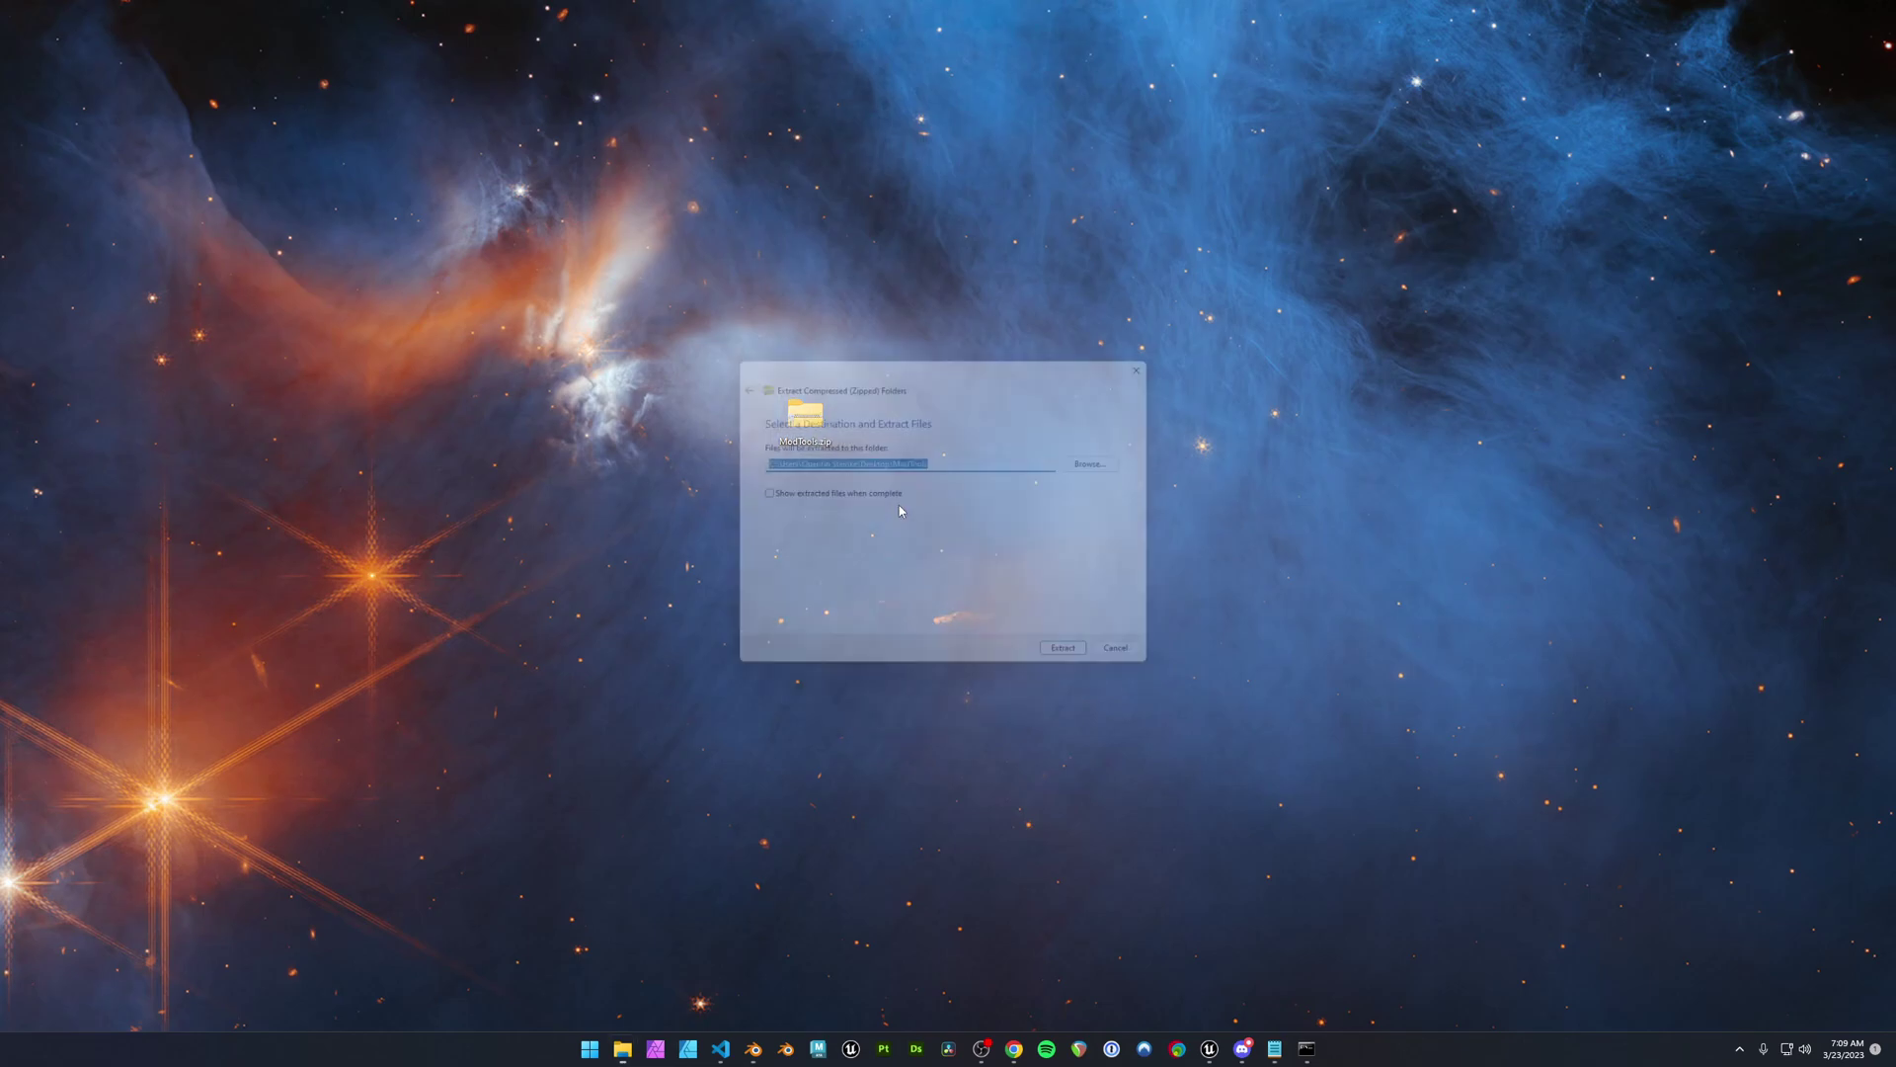
pyautogui.click(1081, 666)
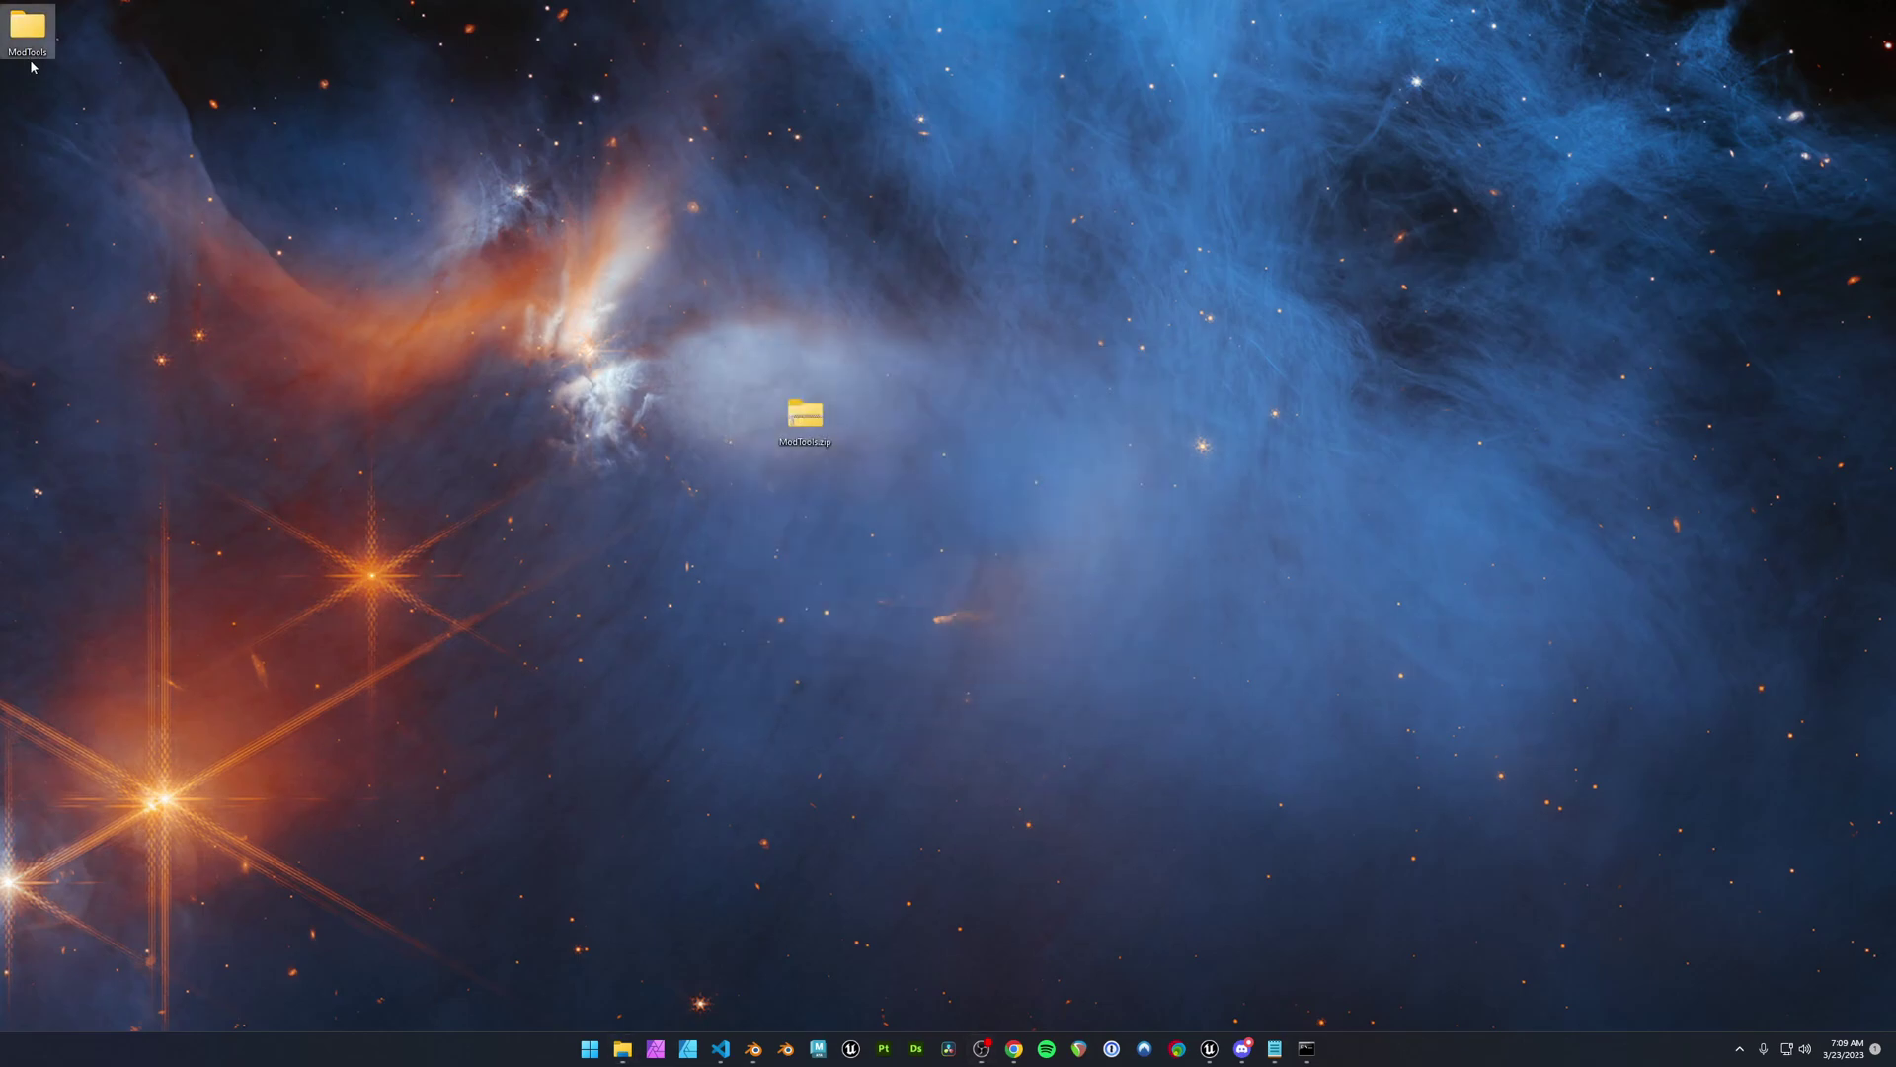
pyautogui.moveTo(27, 30); pyautogui.dragTo(861, 417)
# - Open the extracted ModTools folder and look over its Maya, Unreal and Blender packages
pyautogui.doubleClick(862, 419)
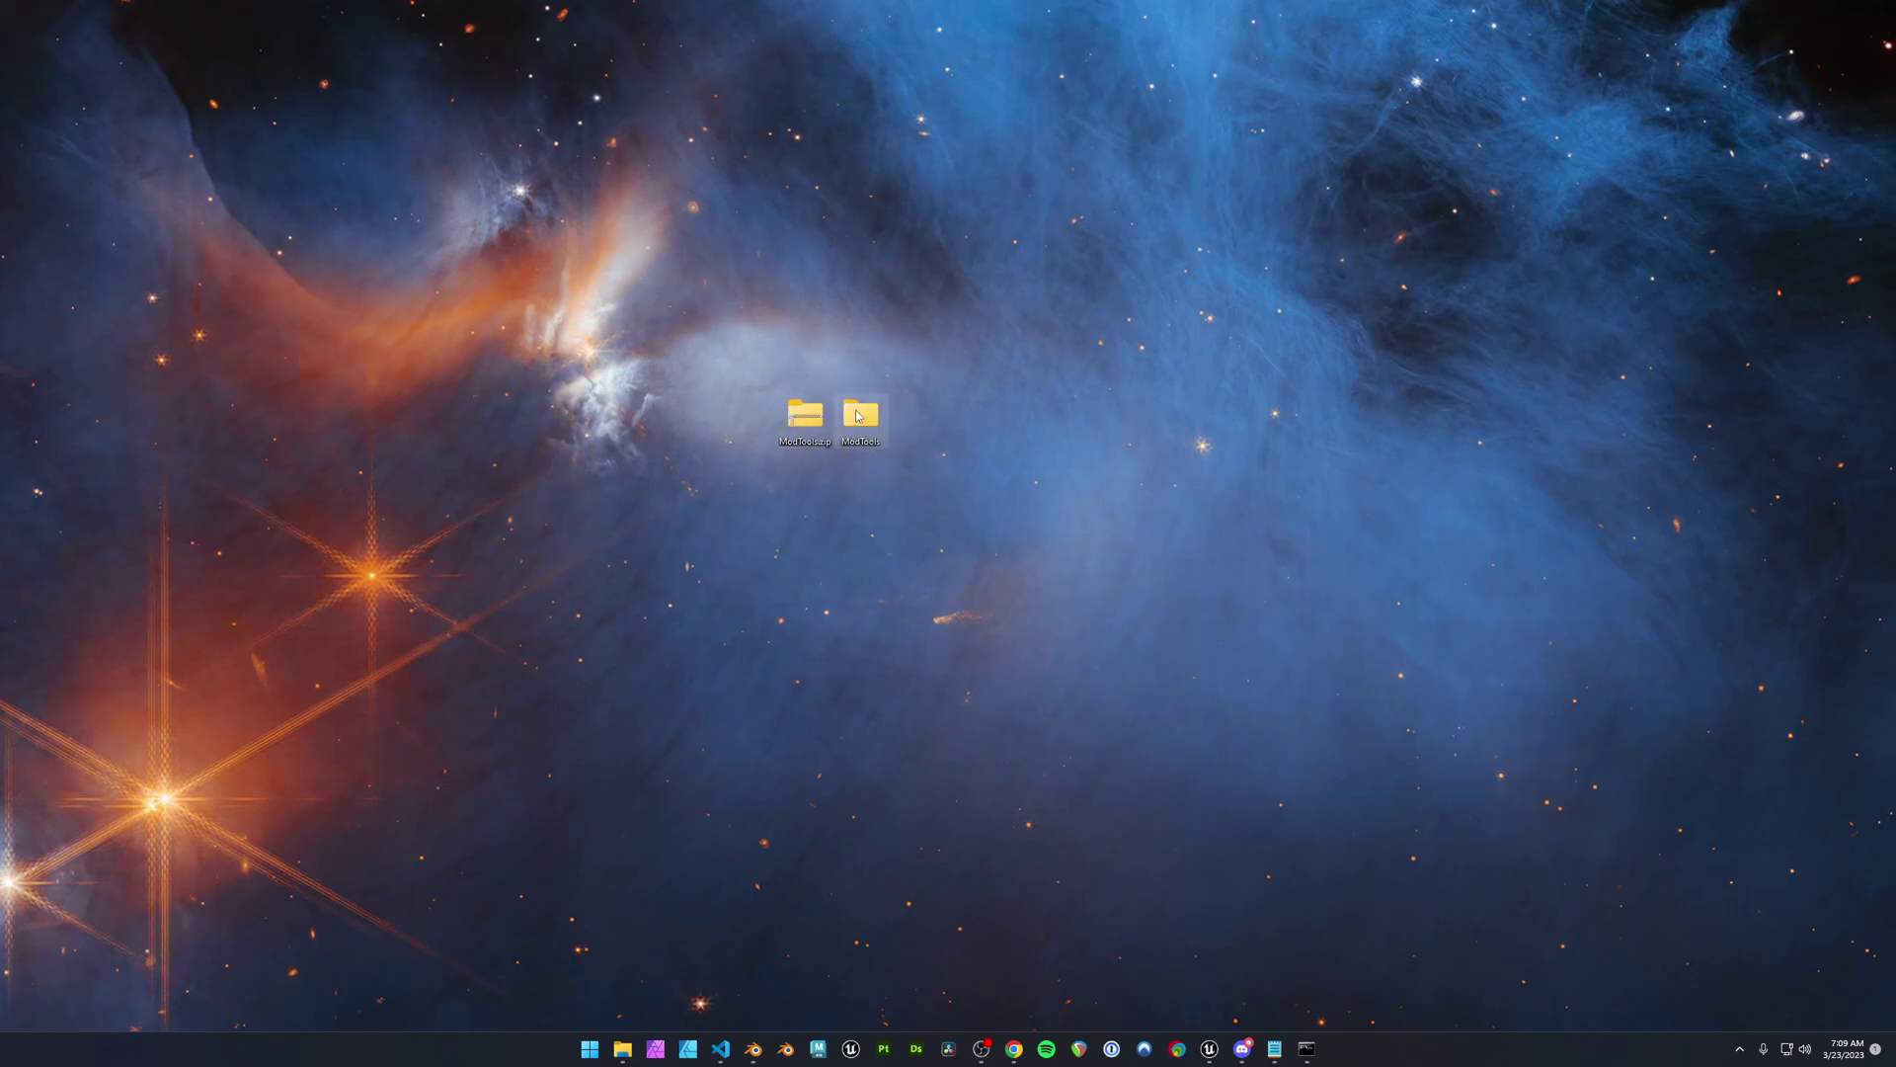
pyautogui.doubleClick(860, 415)
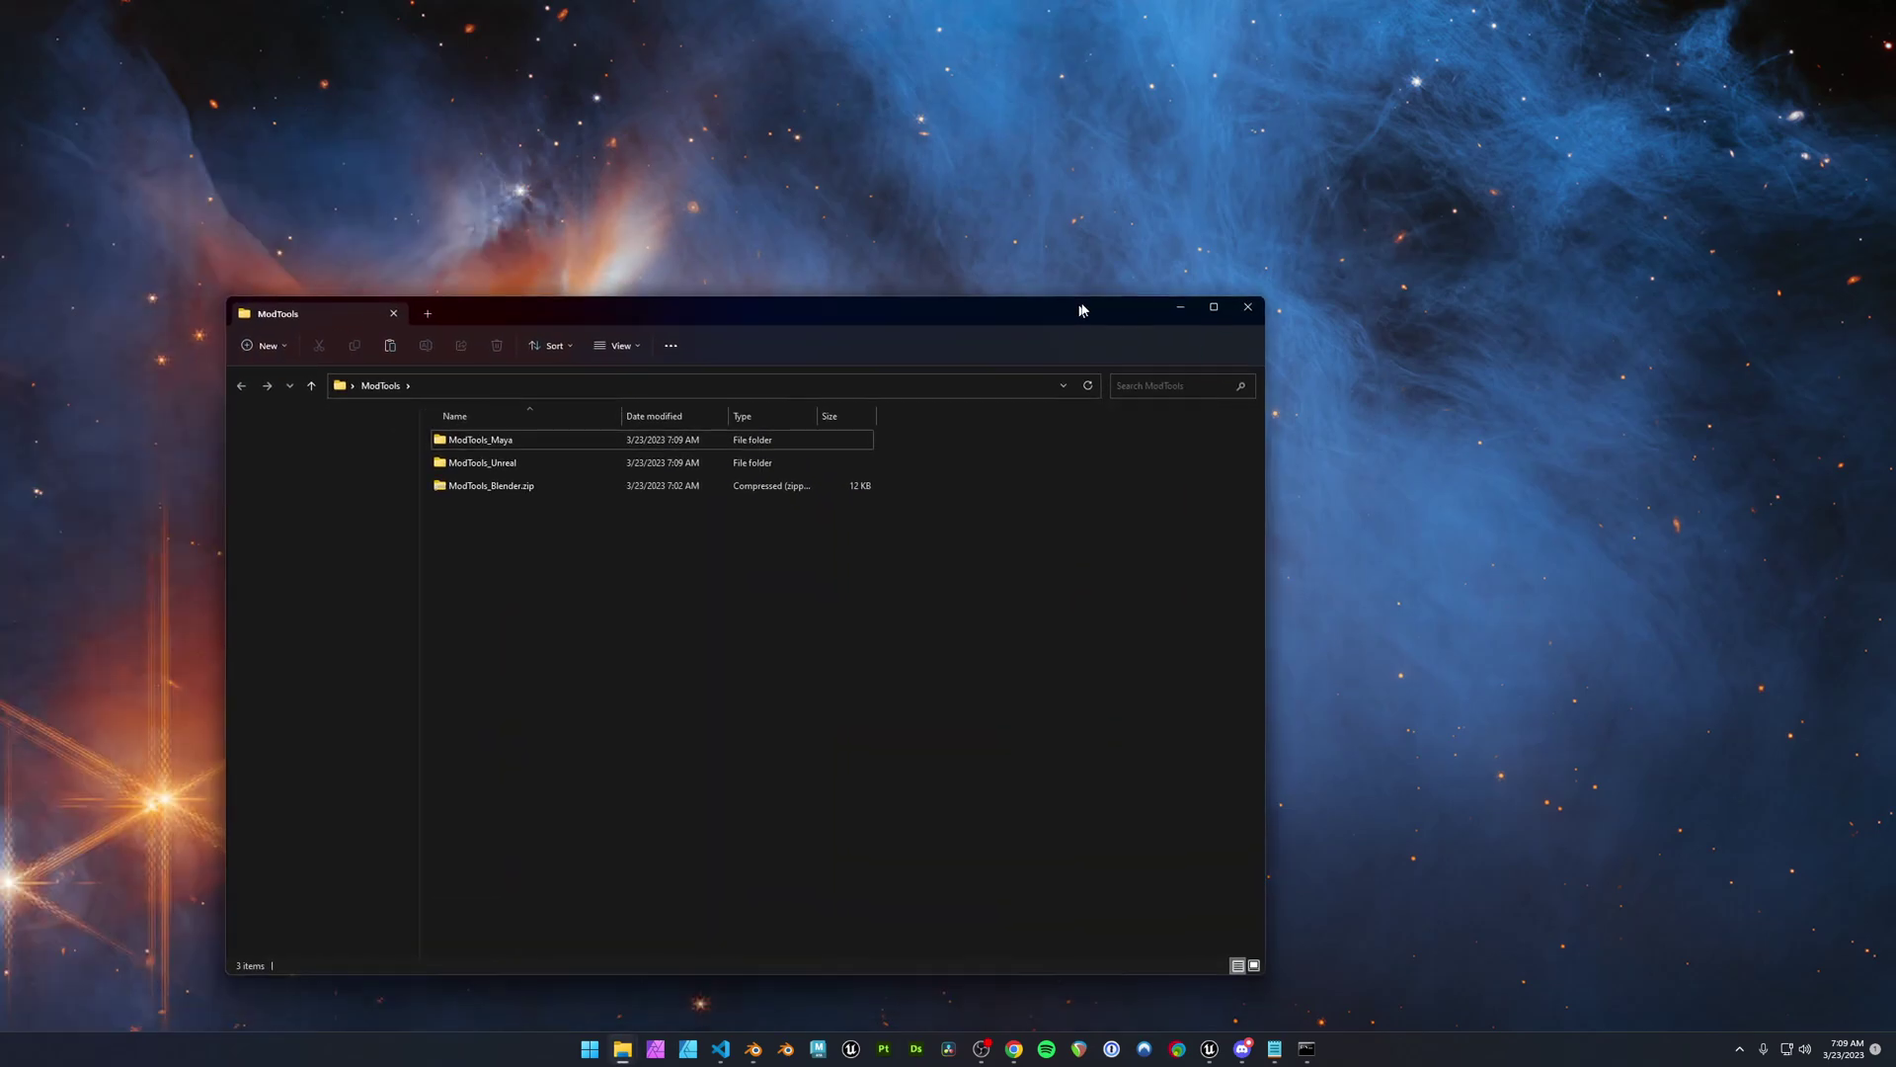
pyautogui.click(623, 301)
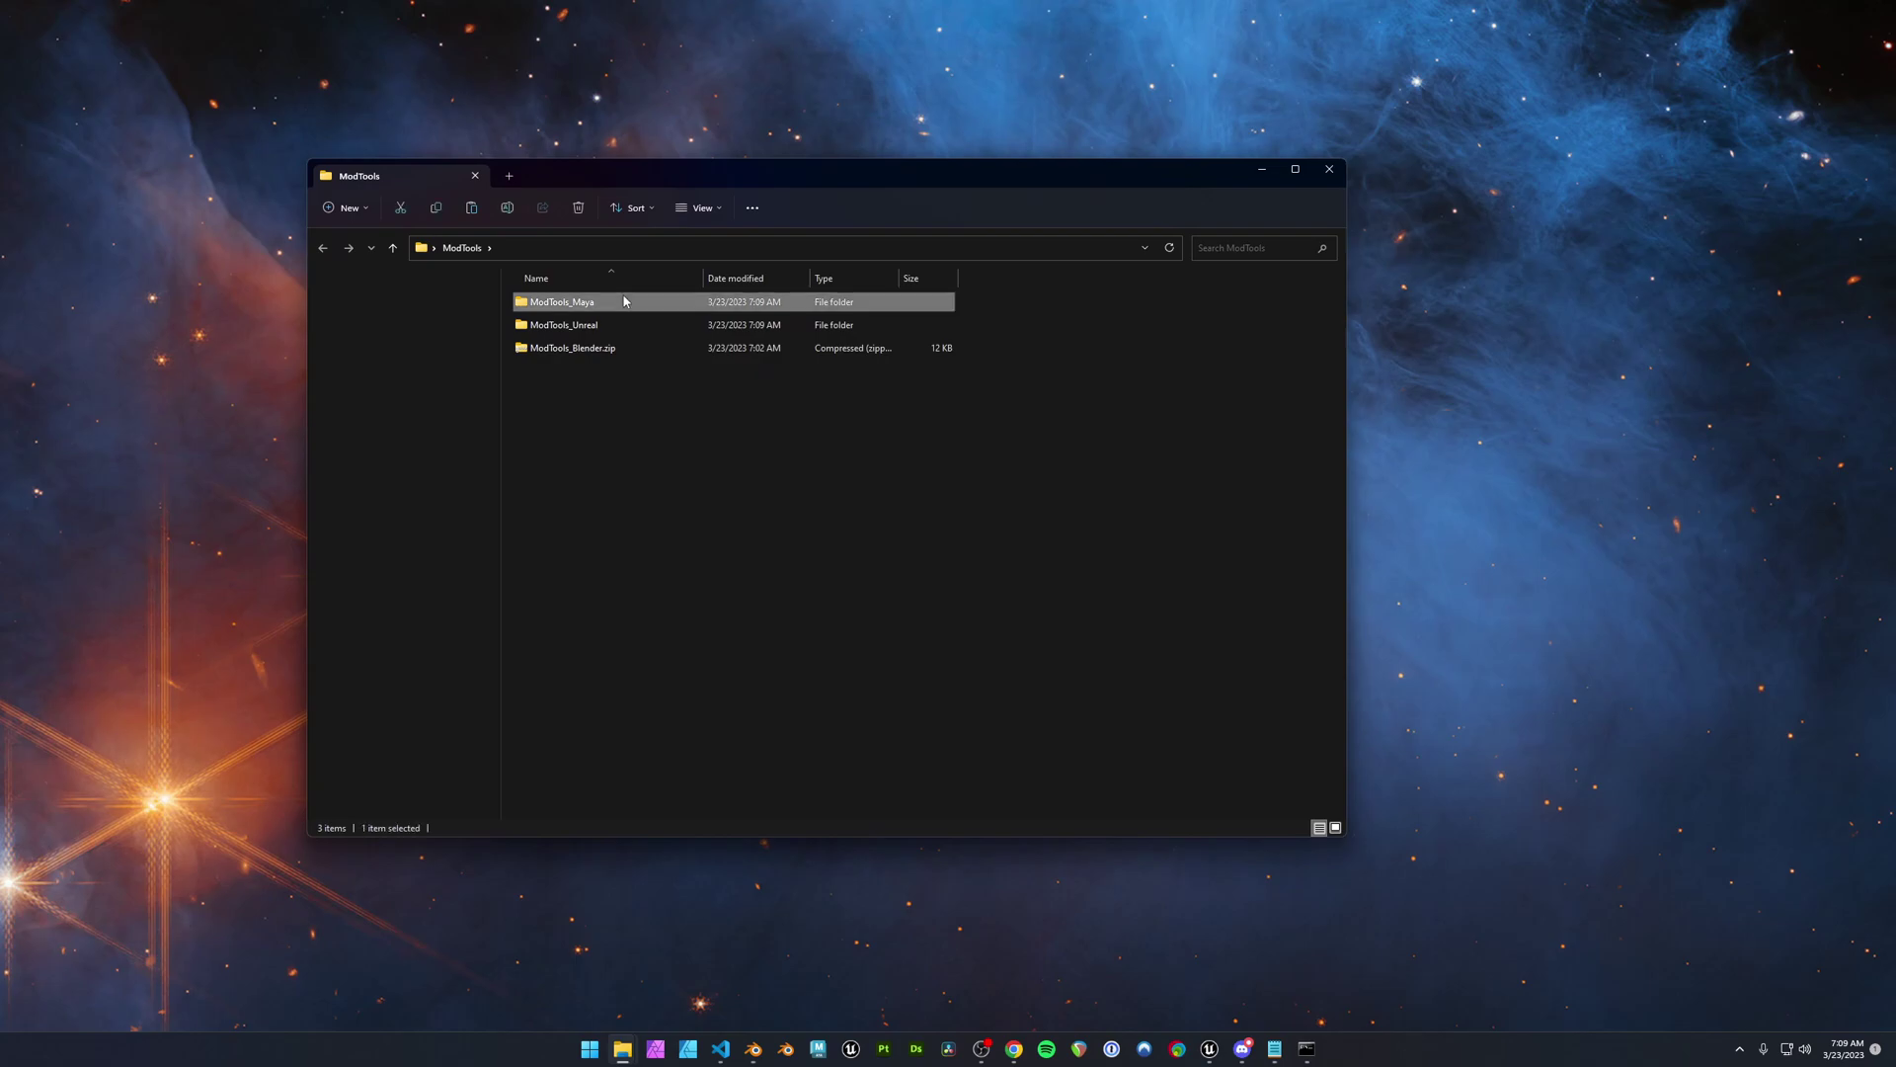
pyautogui.click(617, 326)
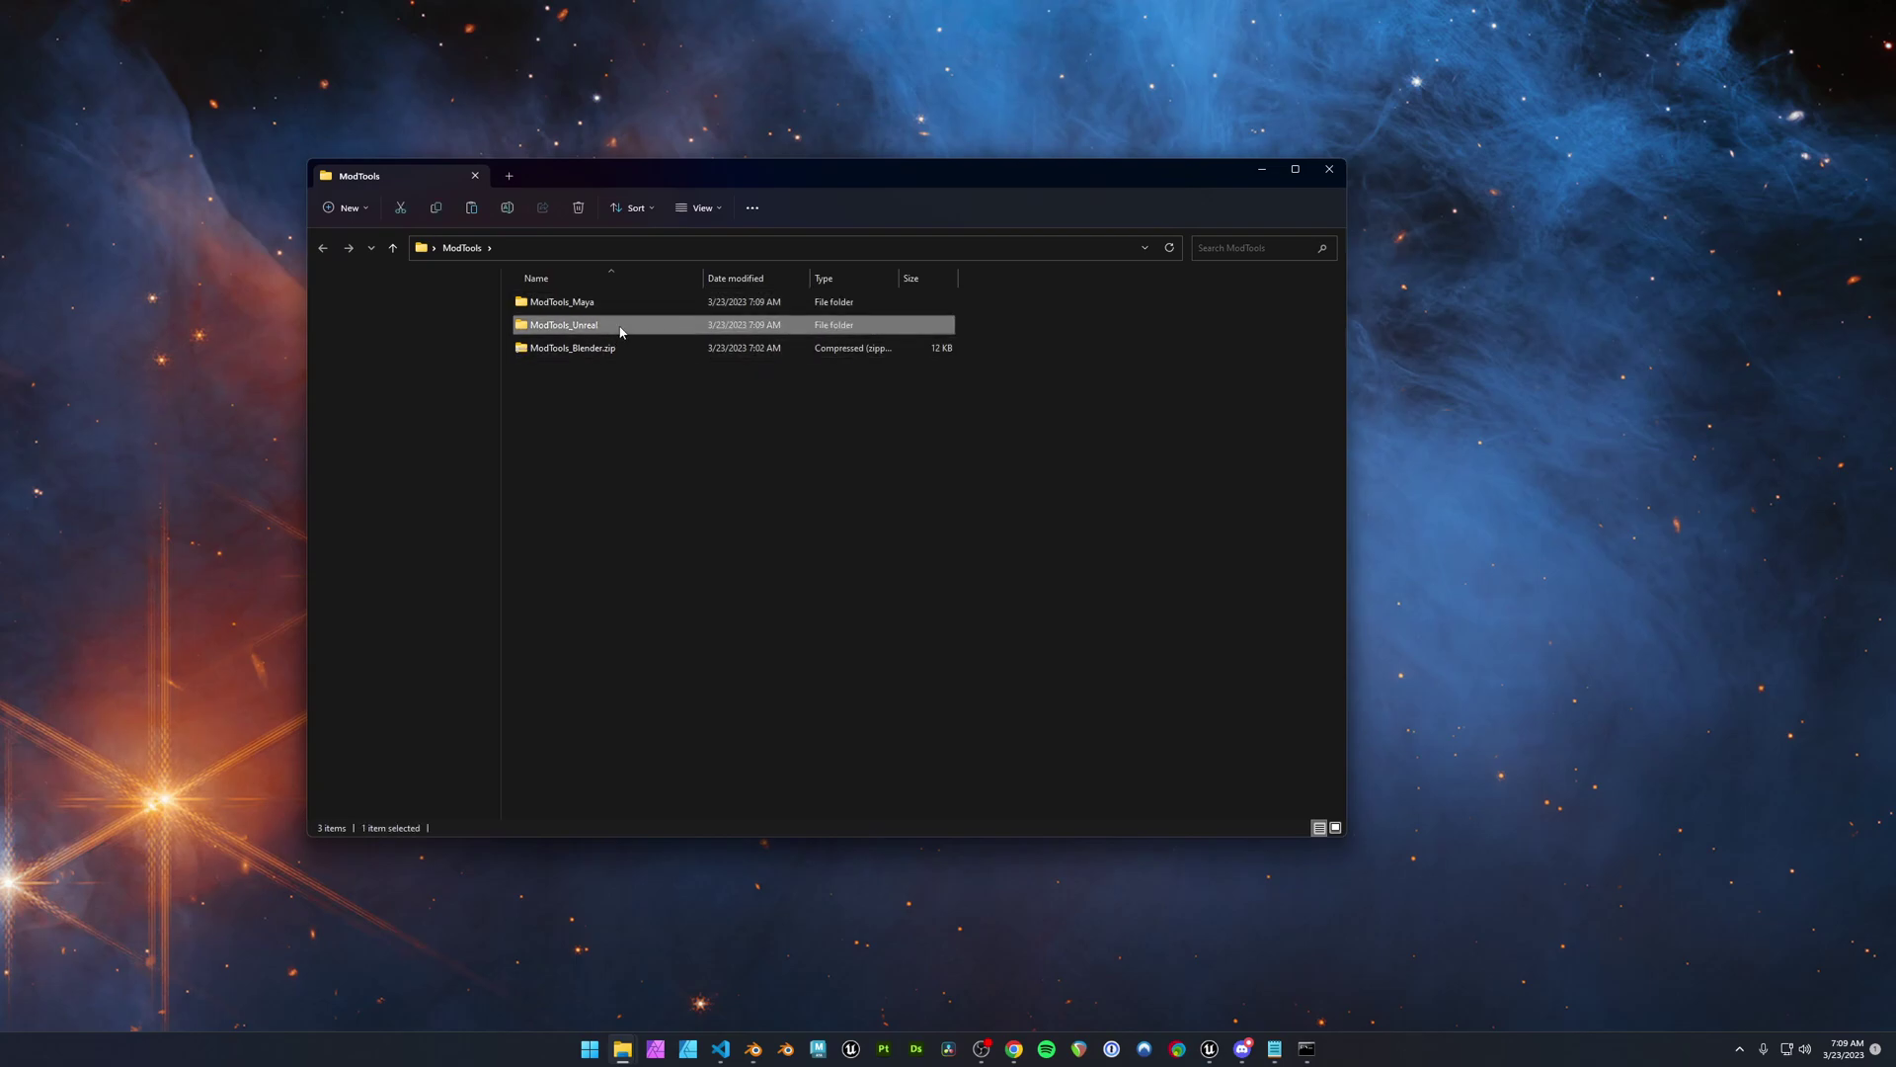
pyautogui.click(638, 347)
pyautogui.click(869, 775)
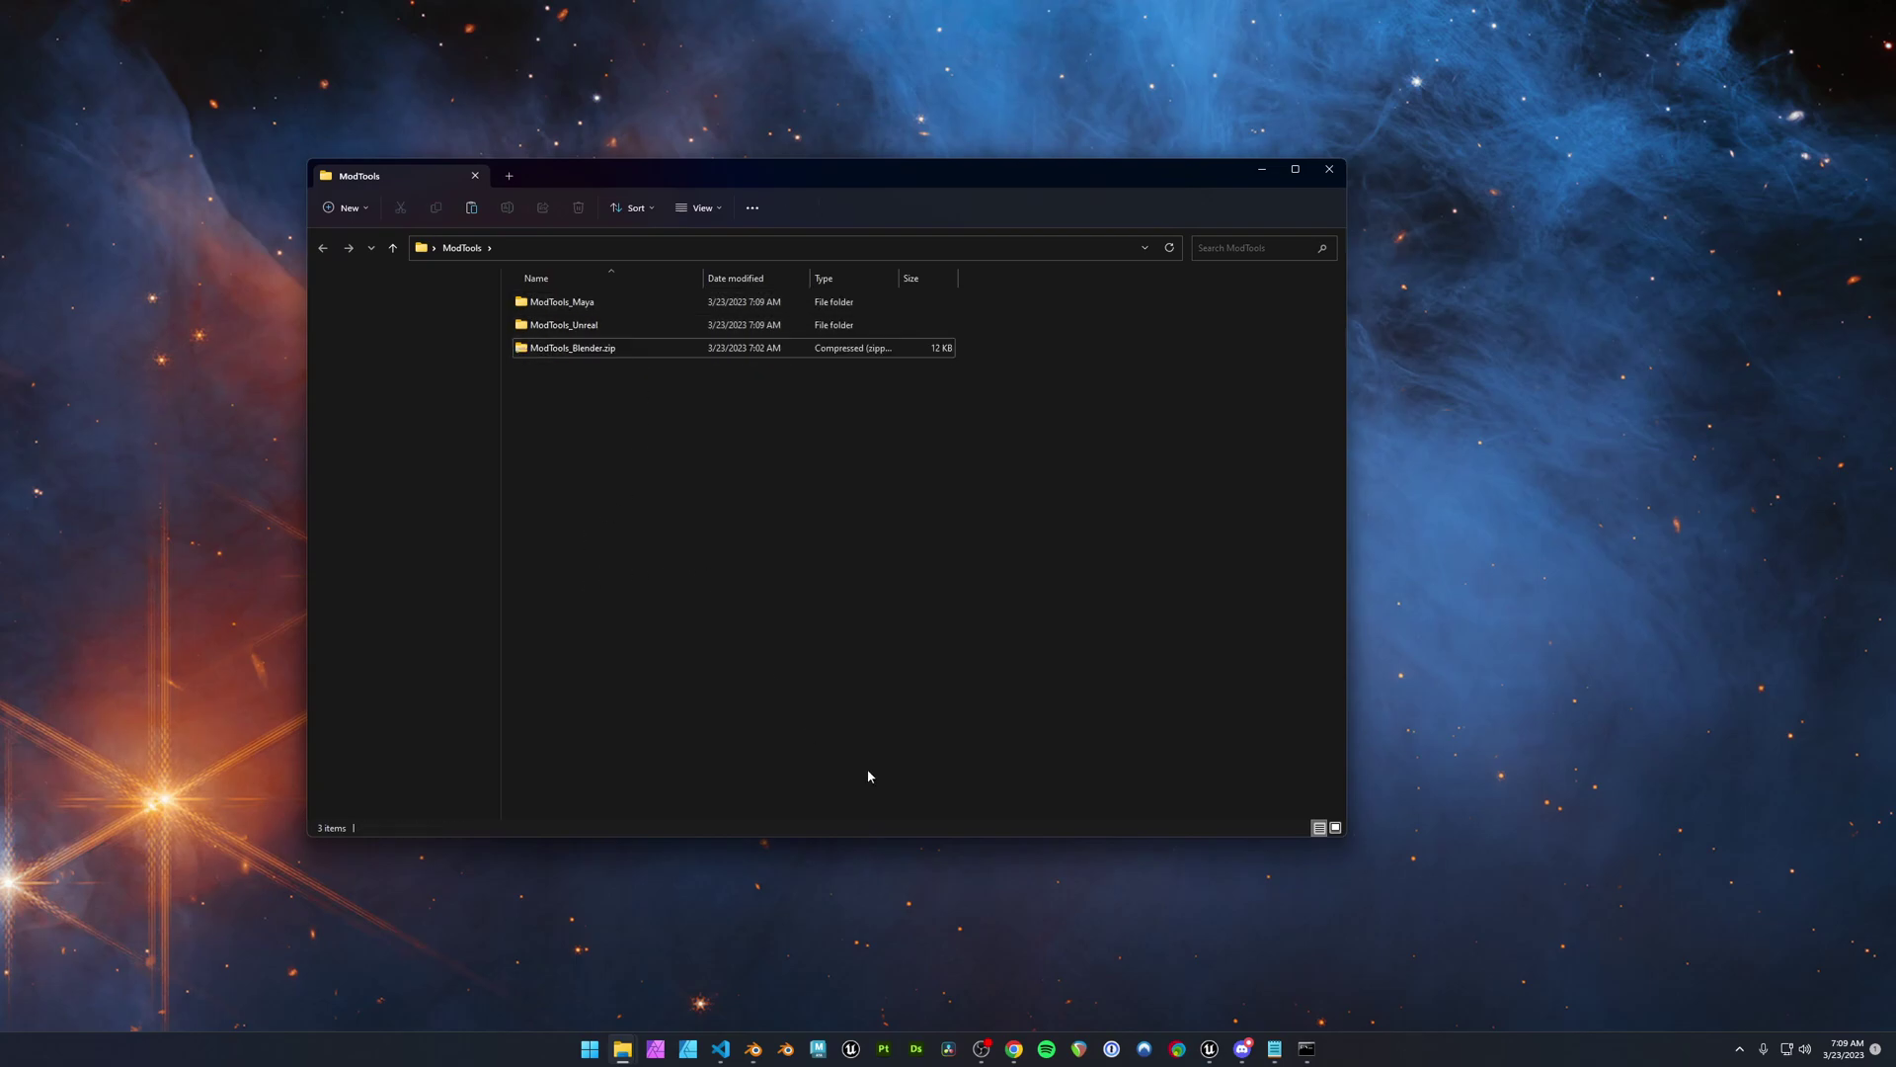
# - Switch to Blender, open the add-on preferences and clear the add-on search filter
pyautogui.click(754, 1048)
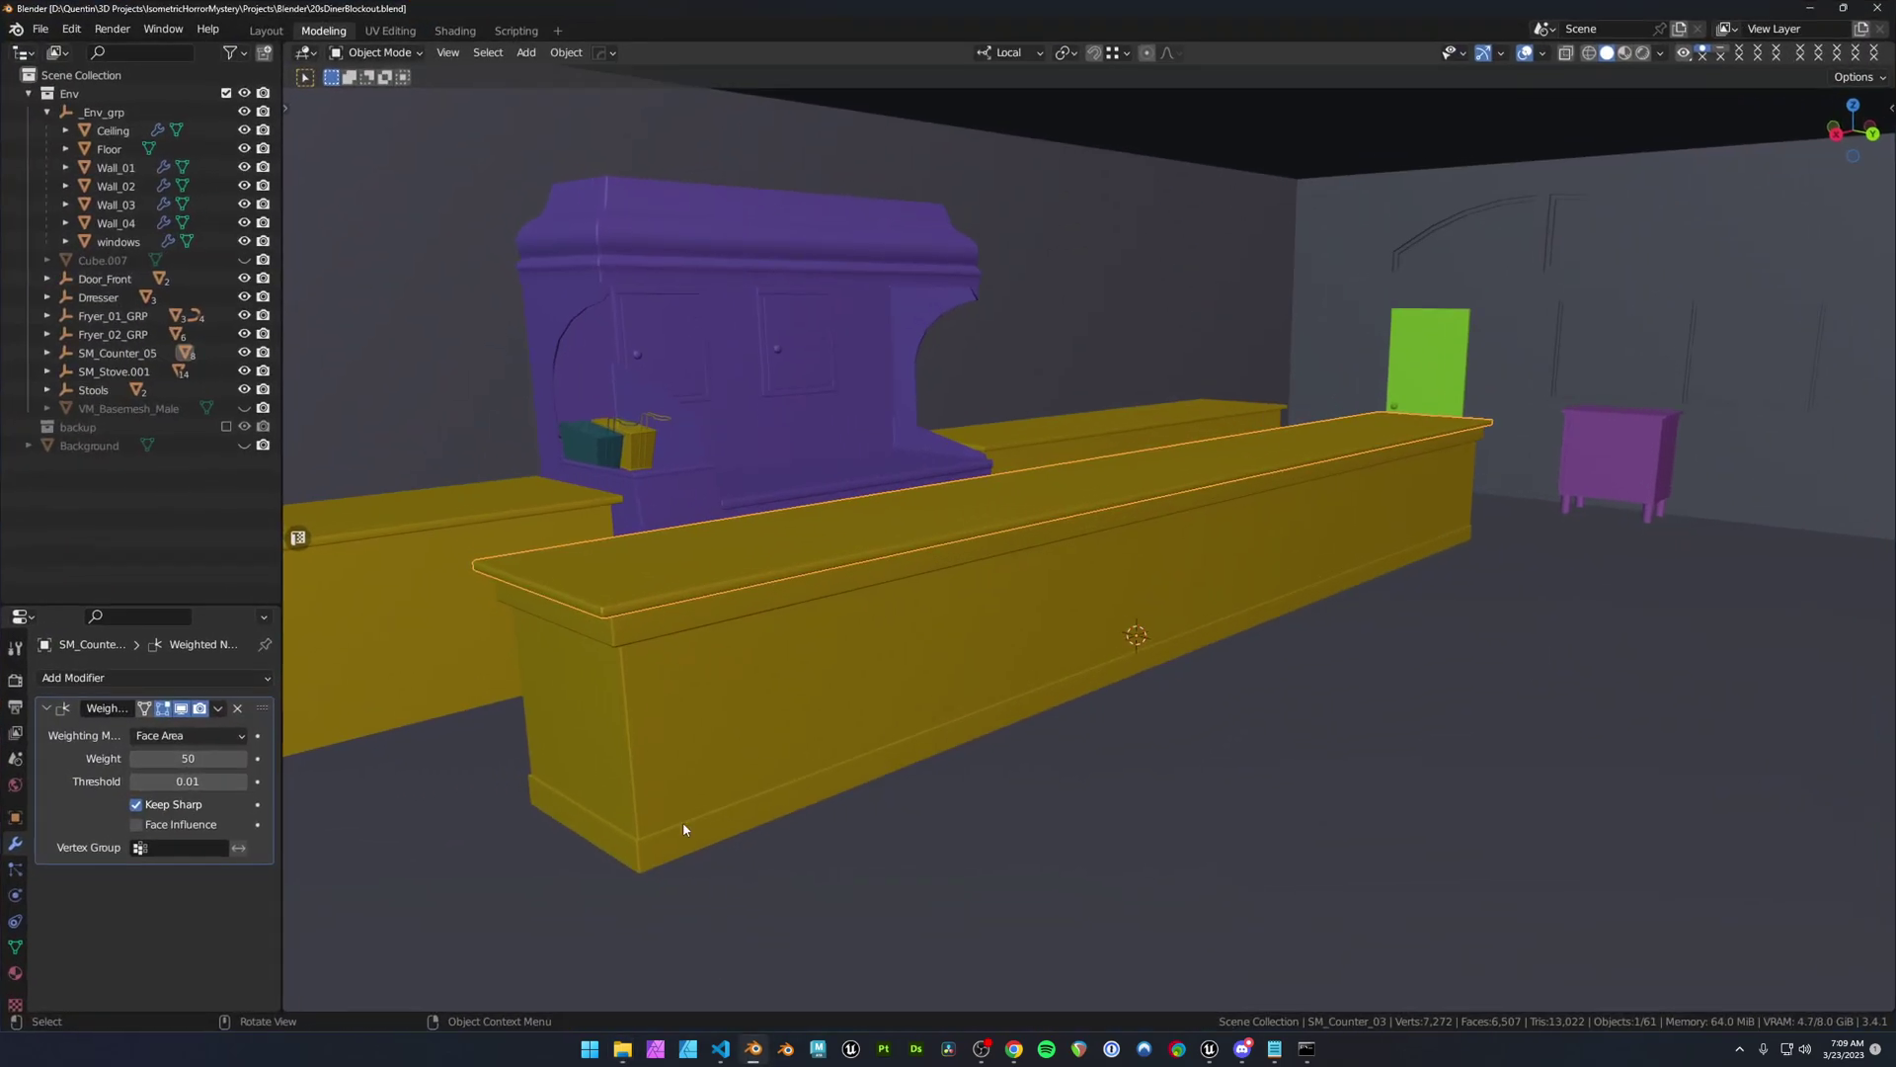
pyautogui.click(71, 28)
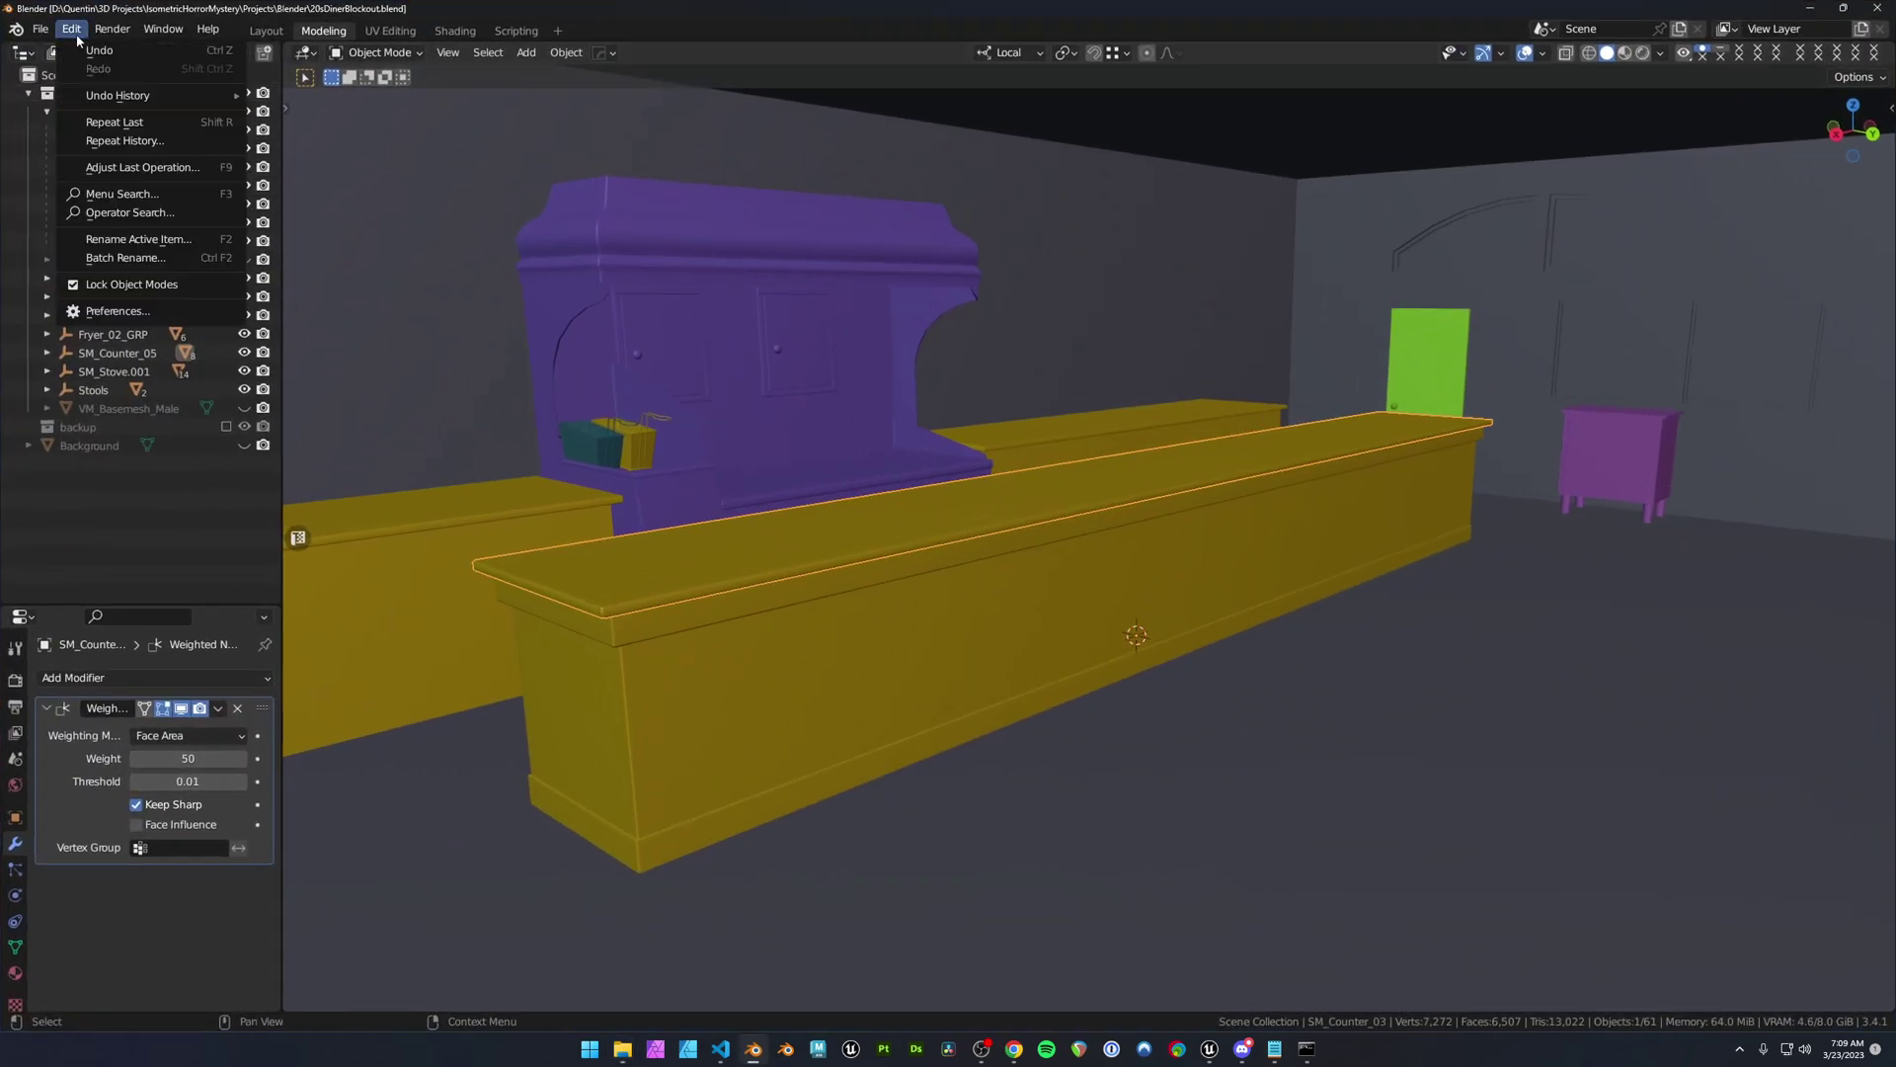
pyautogui.click(117, 311)
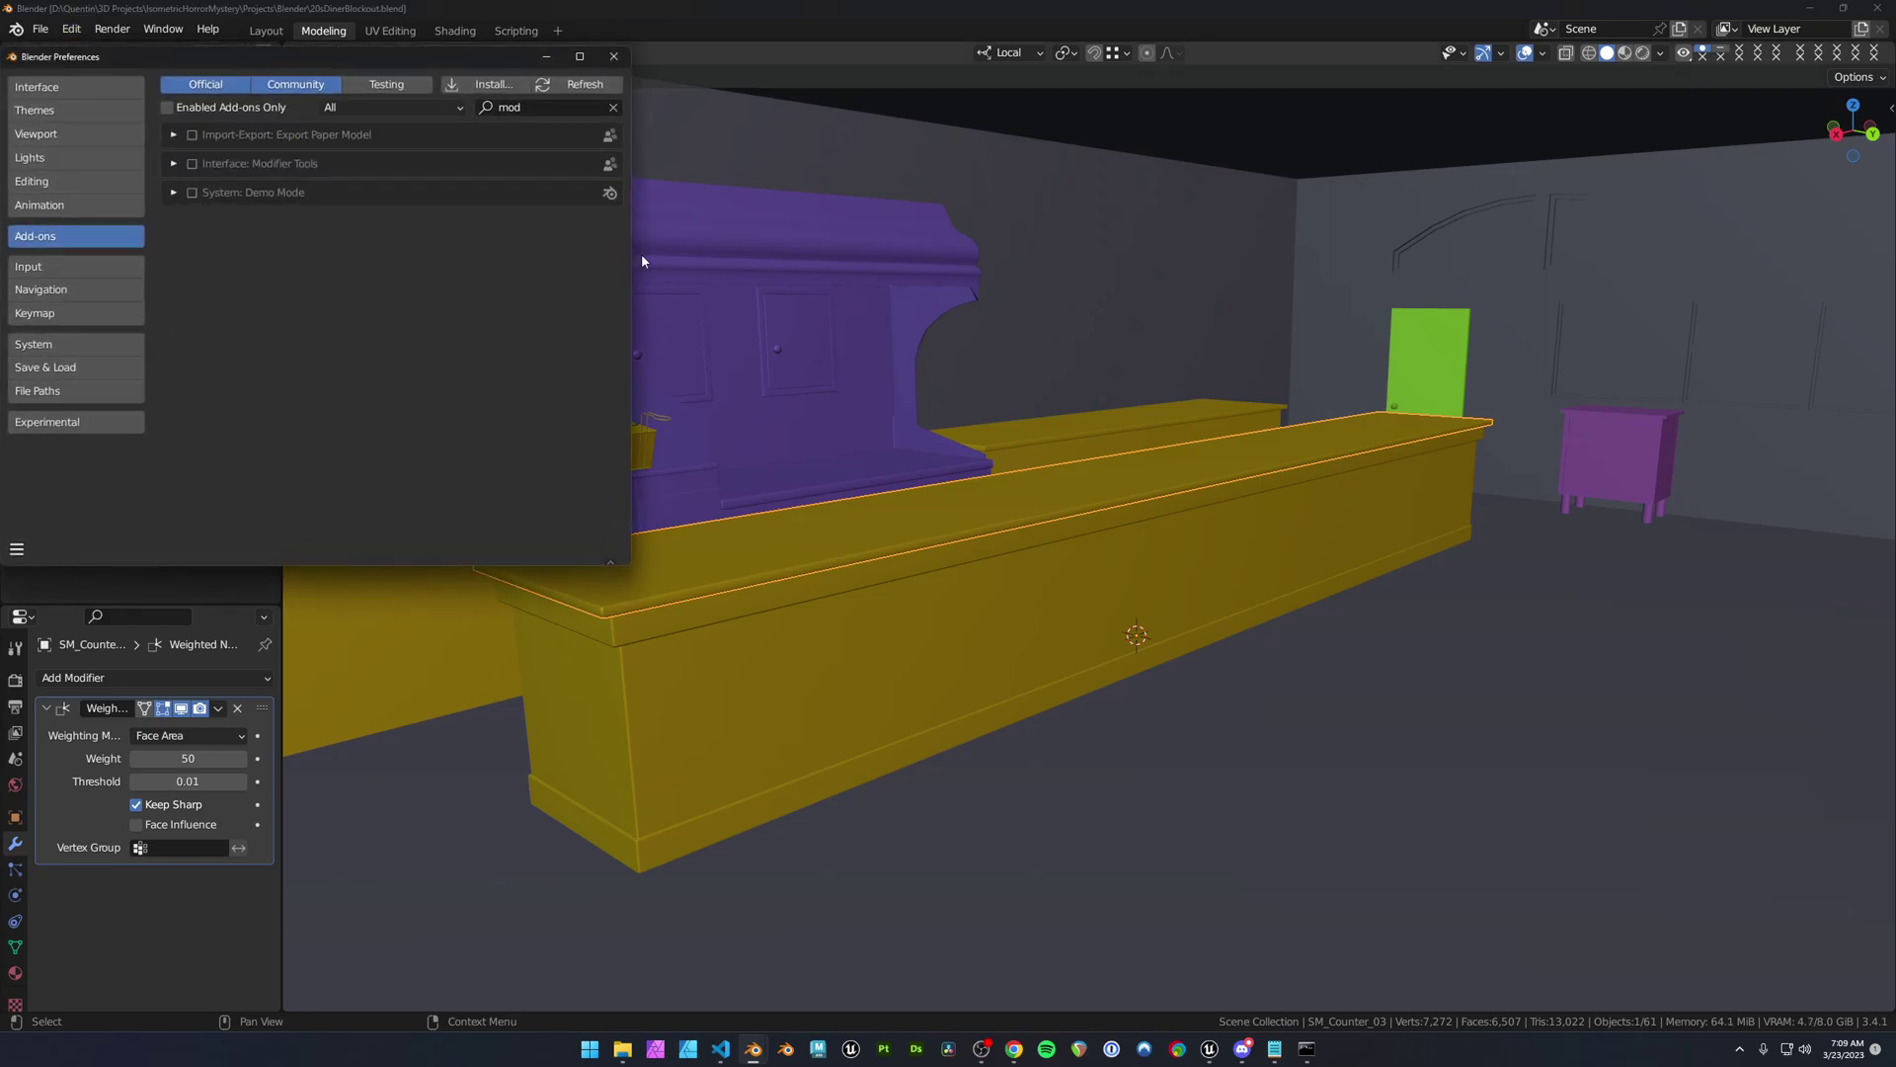
pyautogui.moveTo(477, 57); pyautogui.dragTo(992, 168)
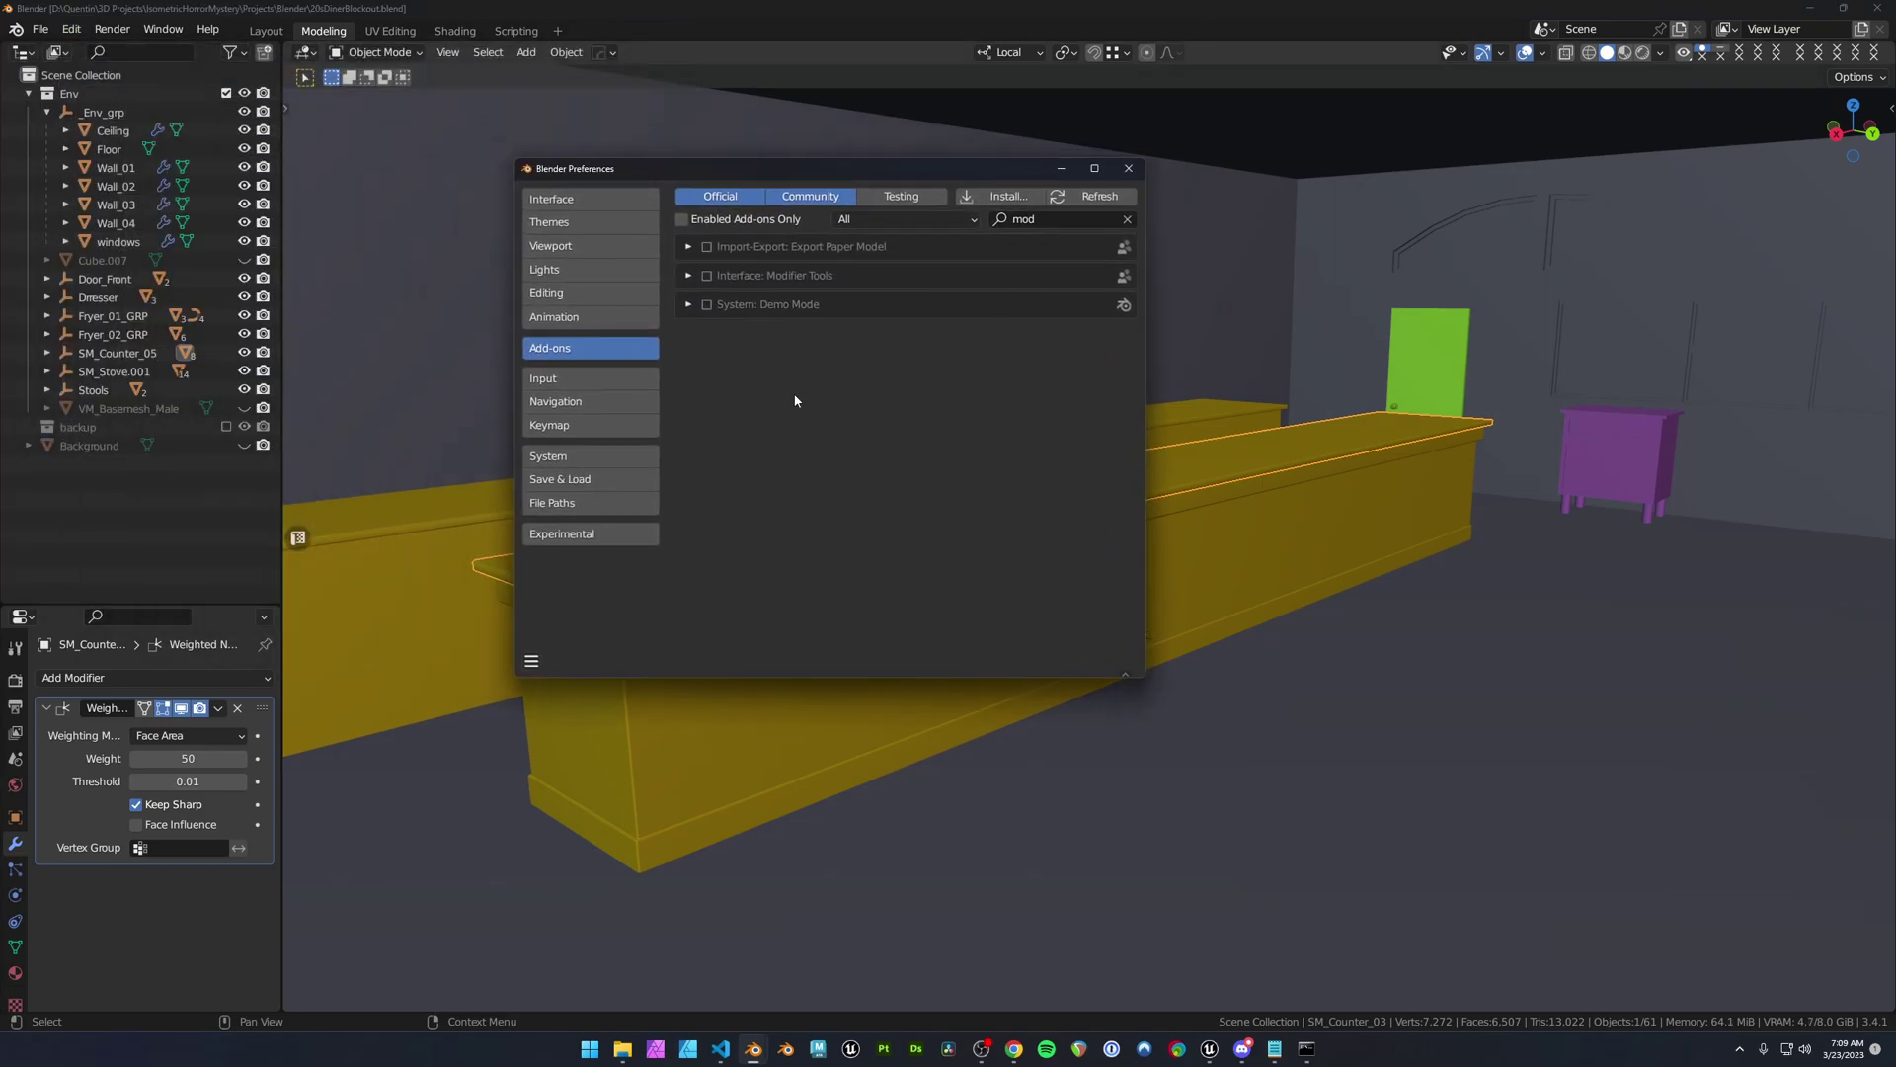
pyautogui.click(1127, 219)
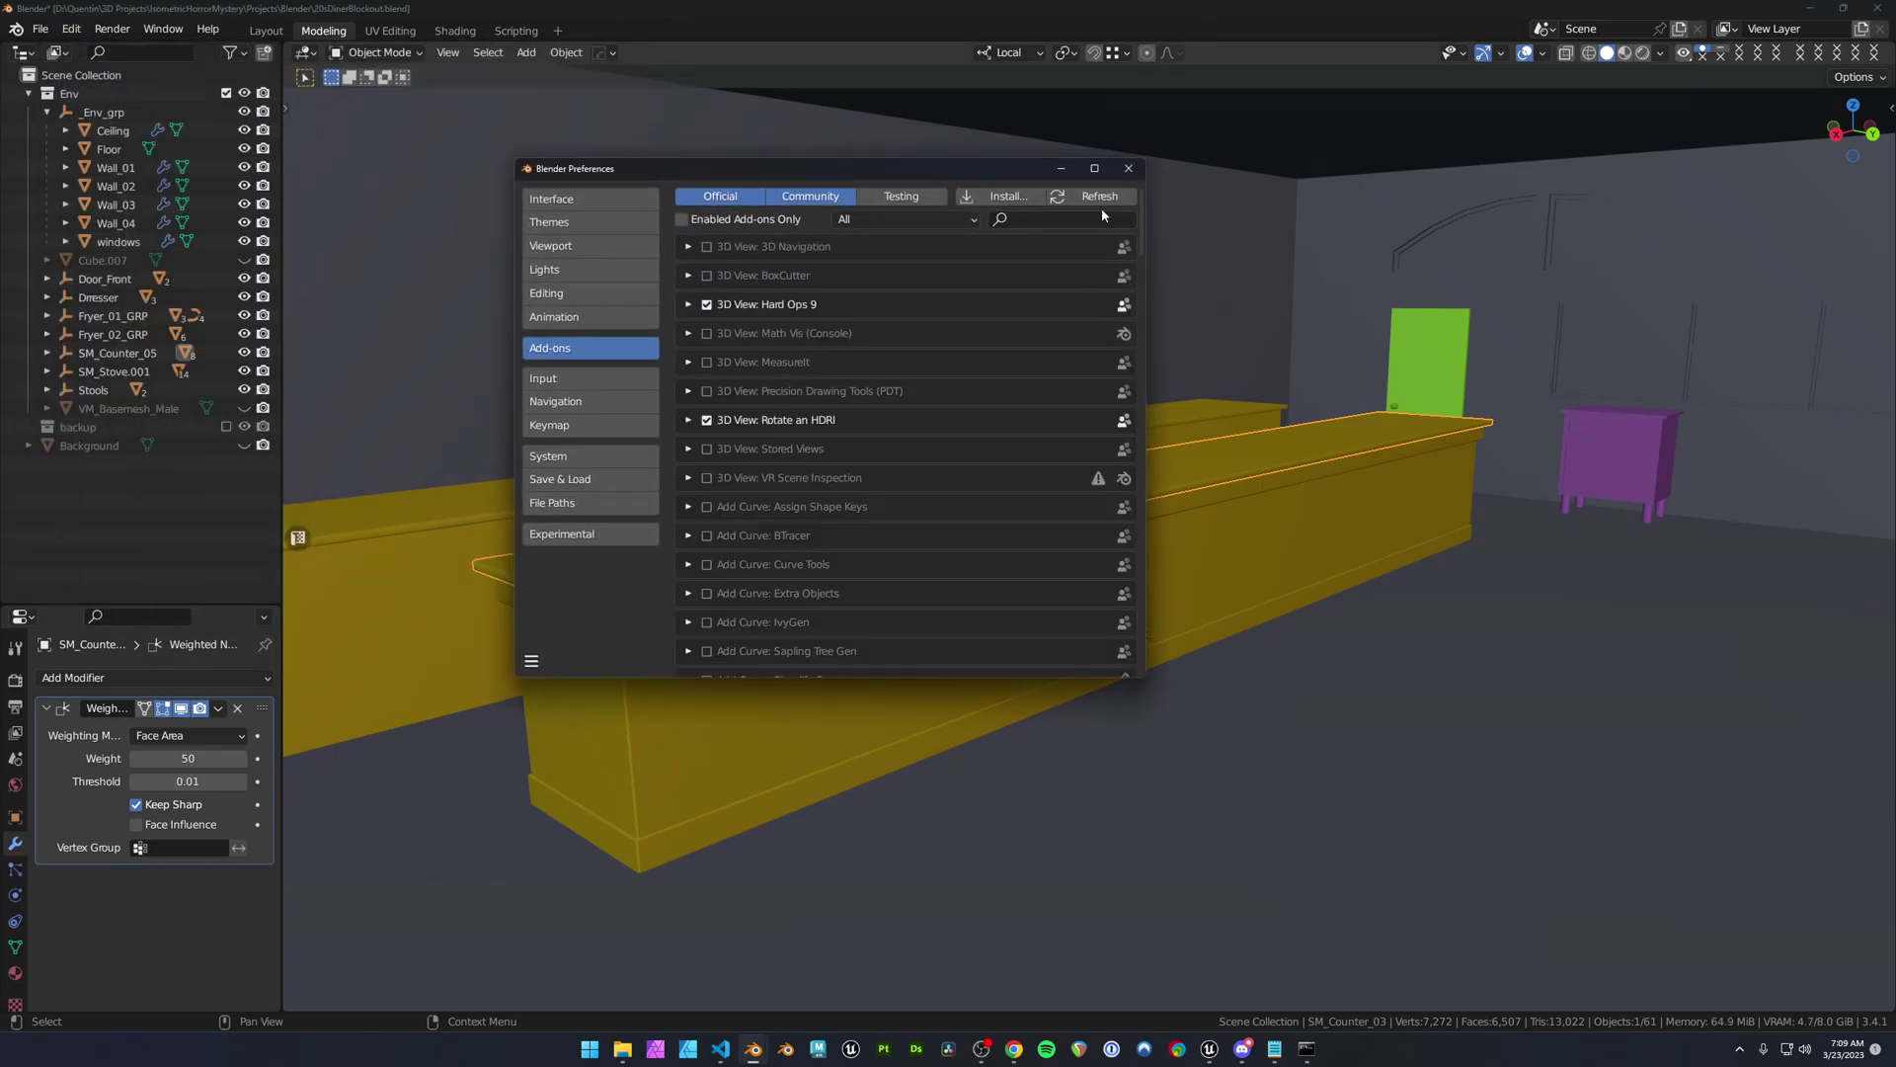
# - Install the add-on from ModTools_Blender.zip in the desktop's ModTools folder
pyautogui.click(1016, 200)
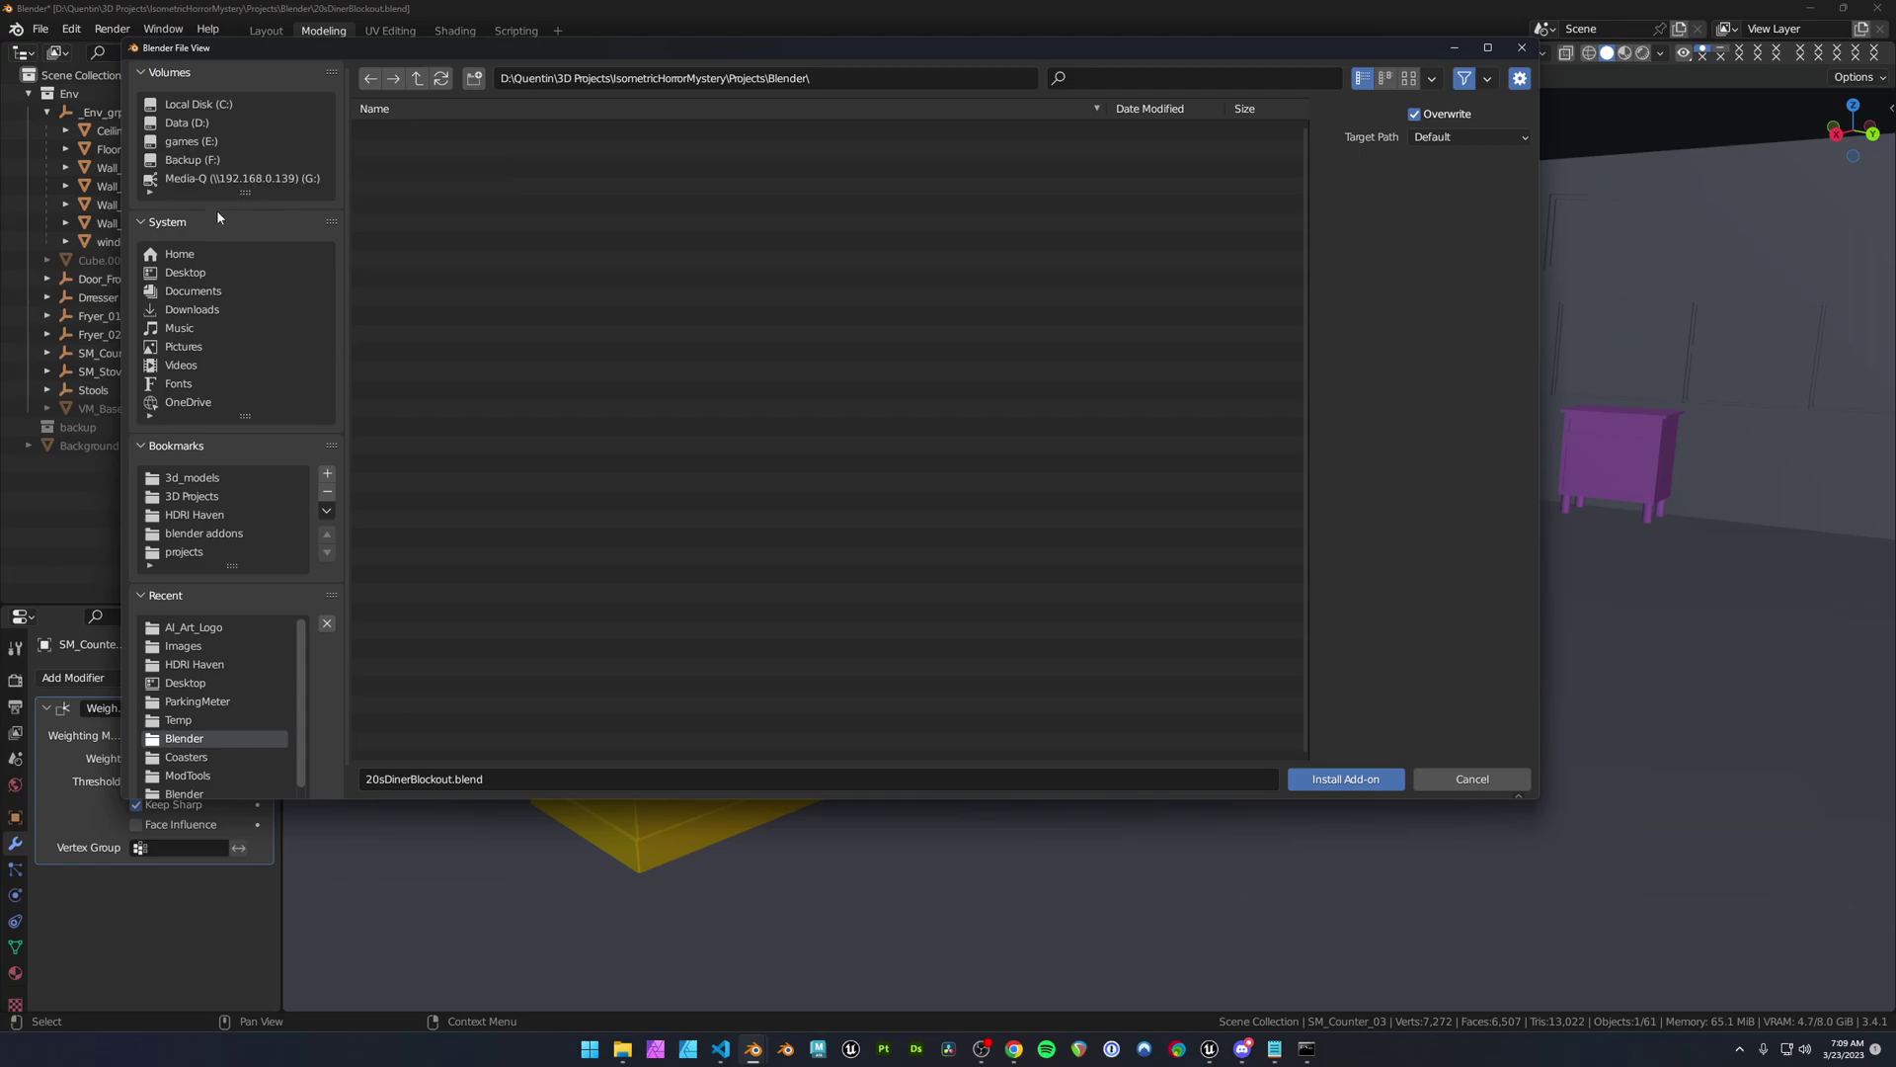
pyautogui.click(188, 272)
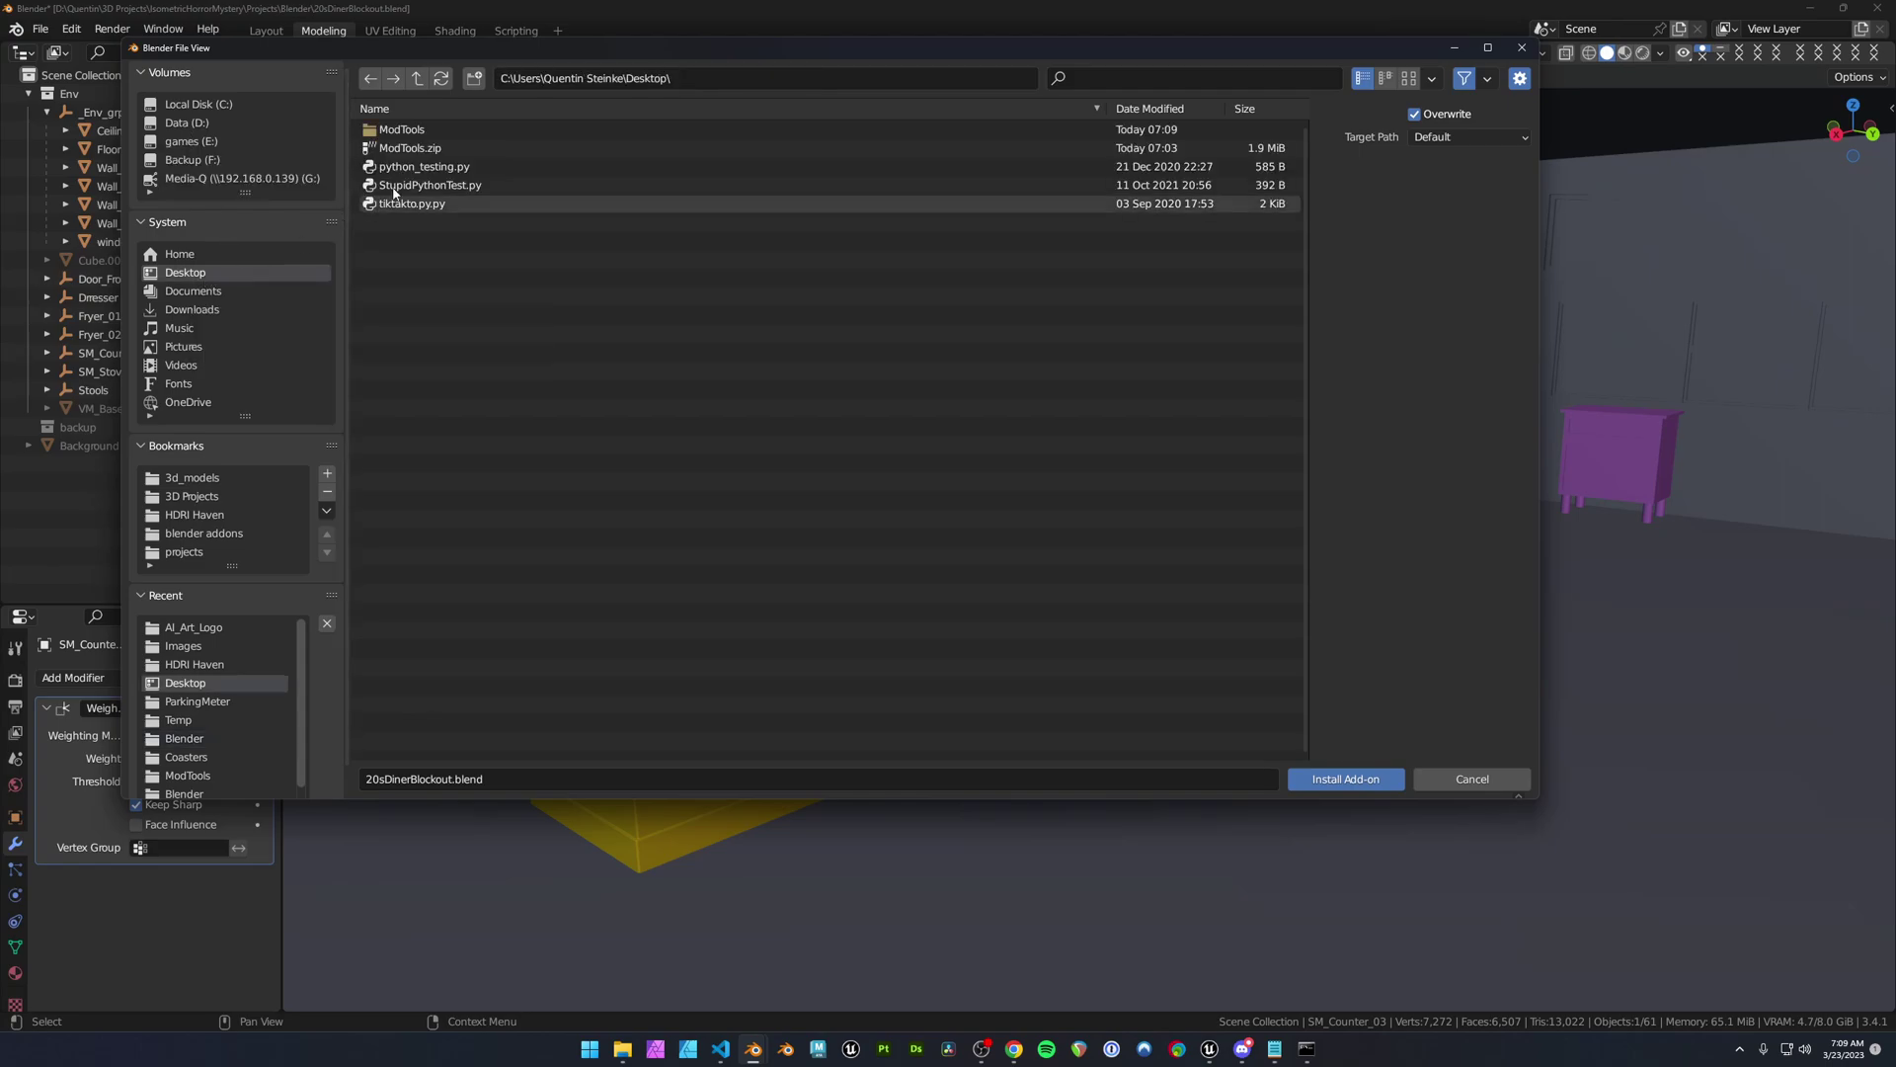
pyautogui.doubleClick(429, 132)
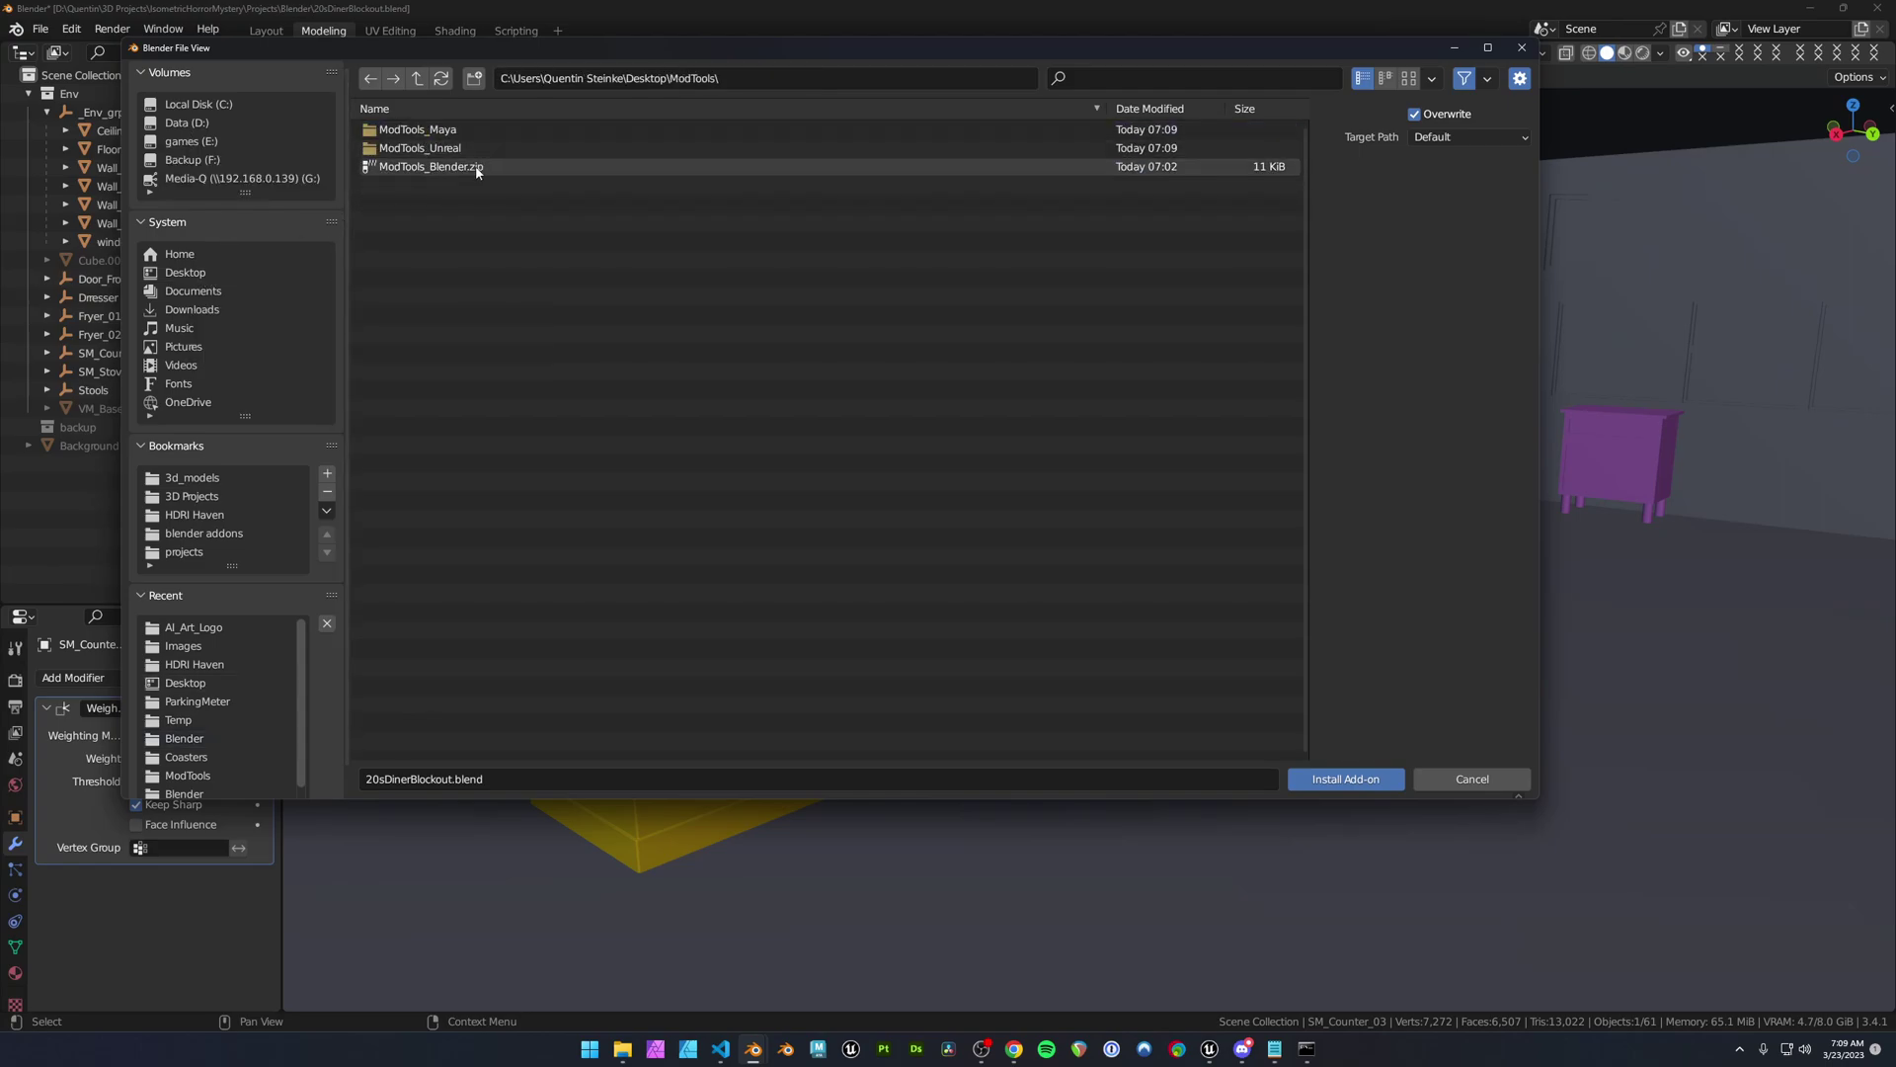
pyautogui.click(447, 167)
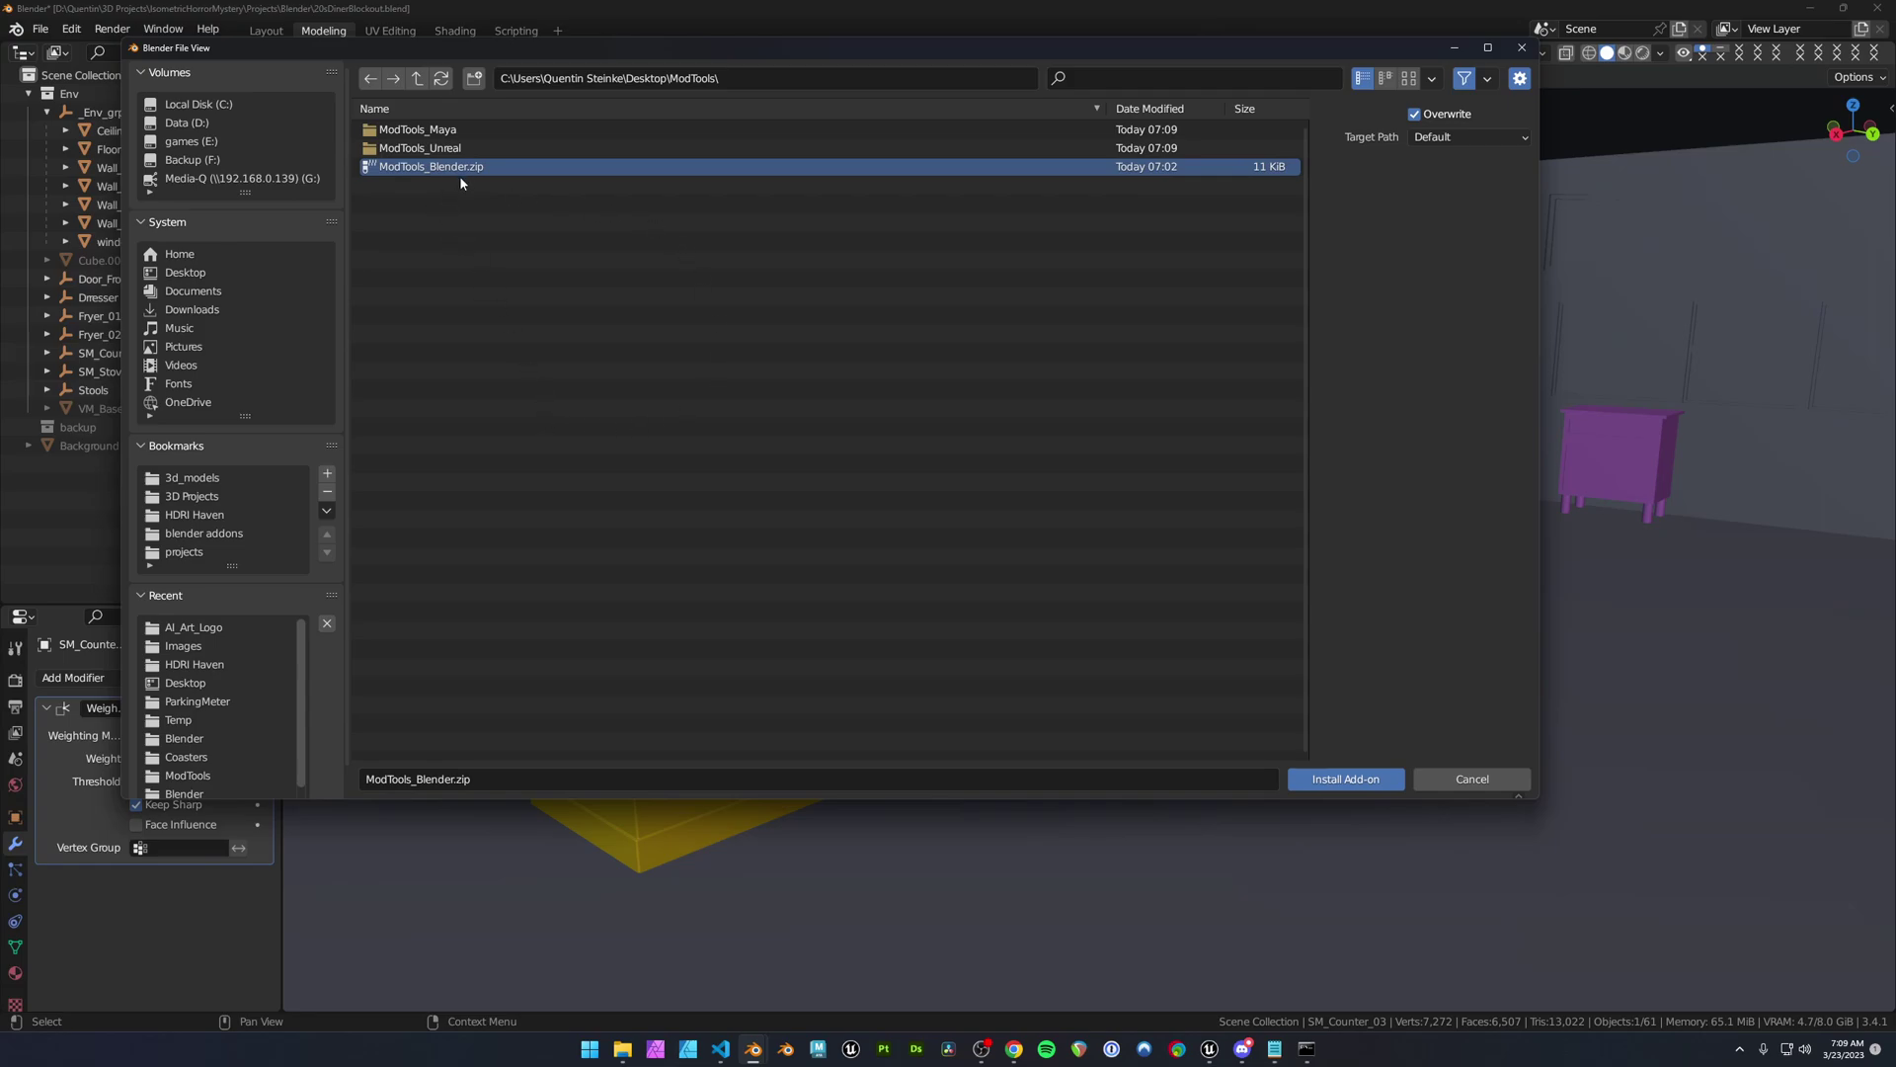
pyautogui.click(1351, 779)
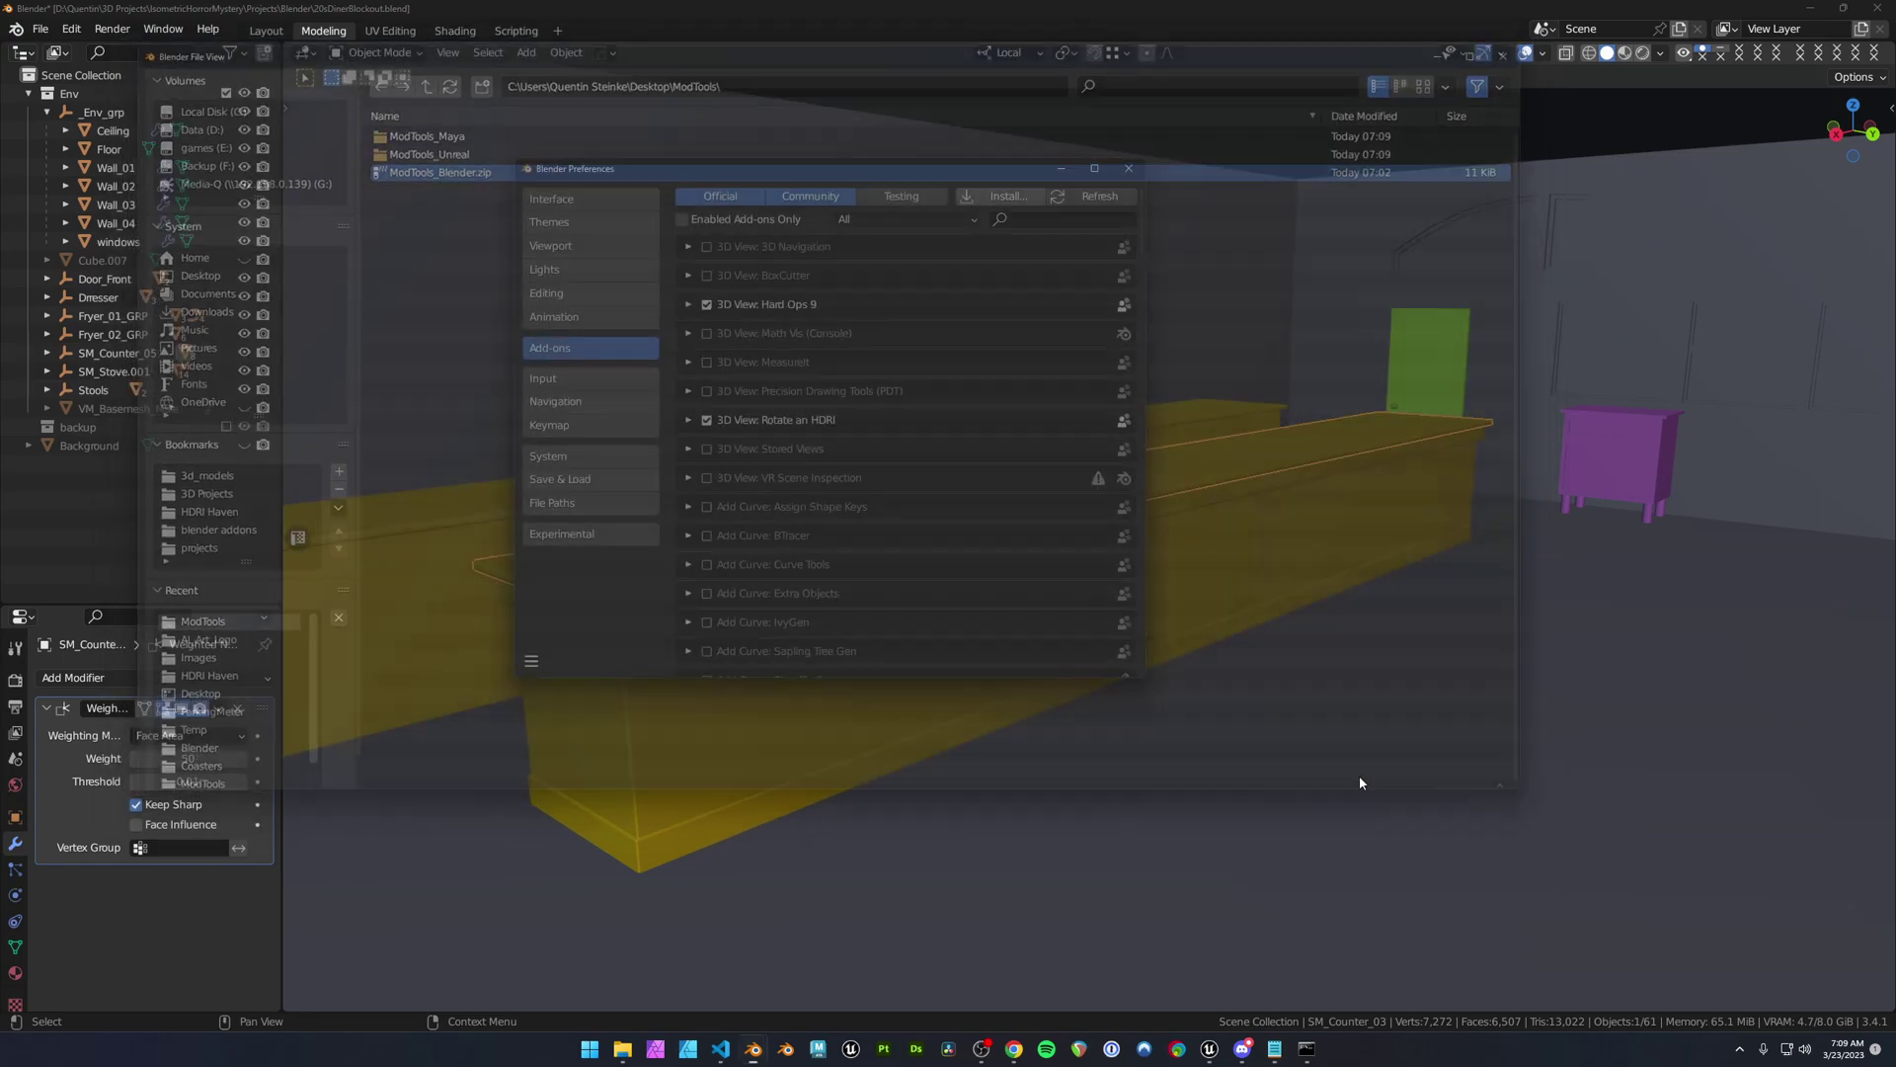
# - Enable the Mod Tools add-on, expand its details, then save and close the preferences
pyautogui.click(707, 247)
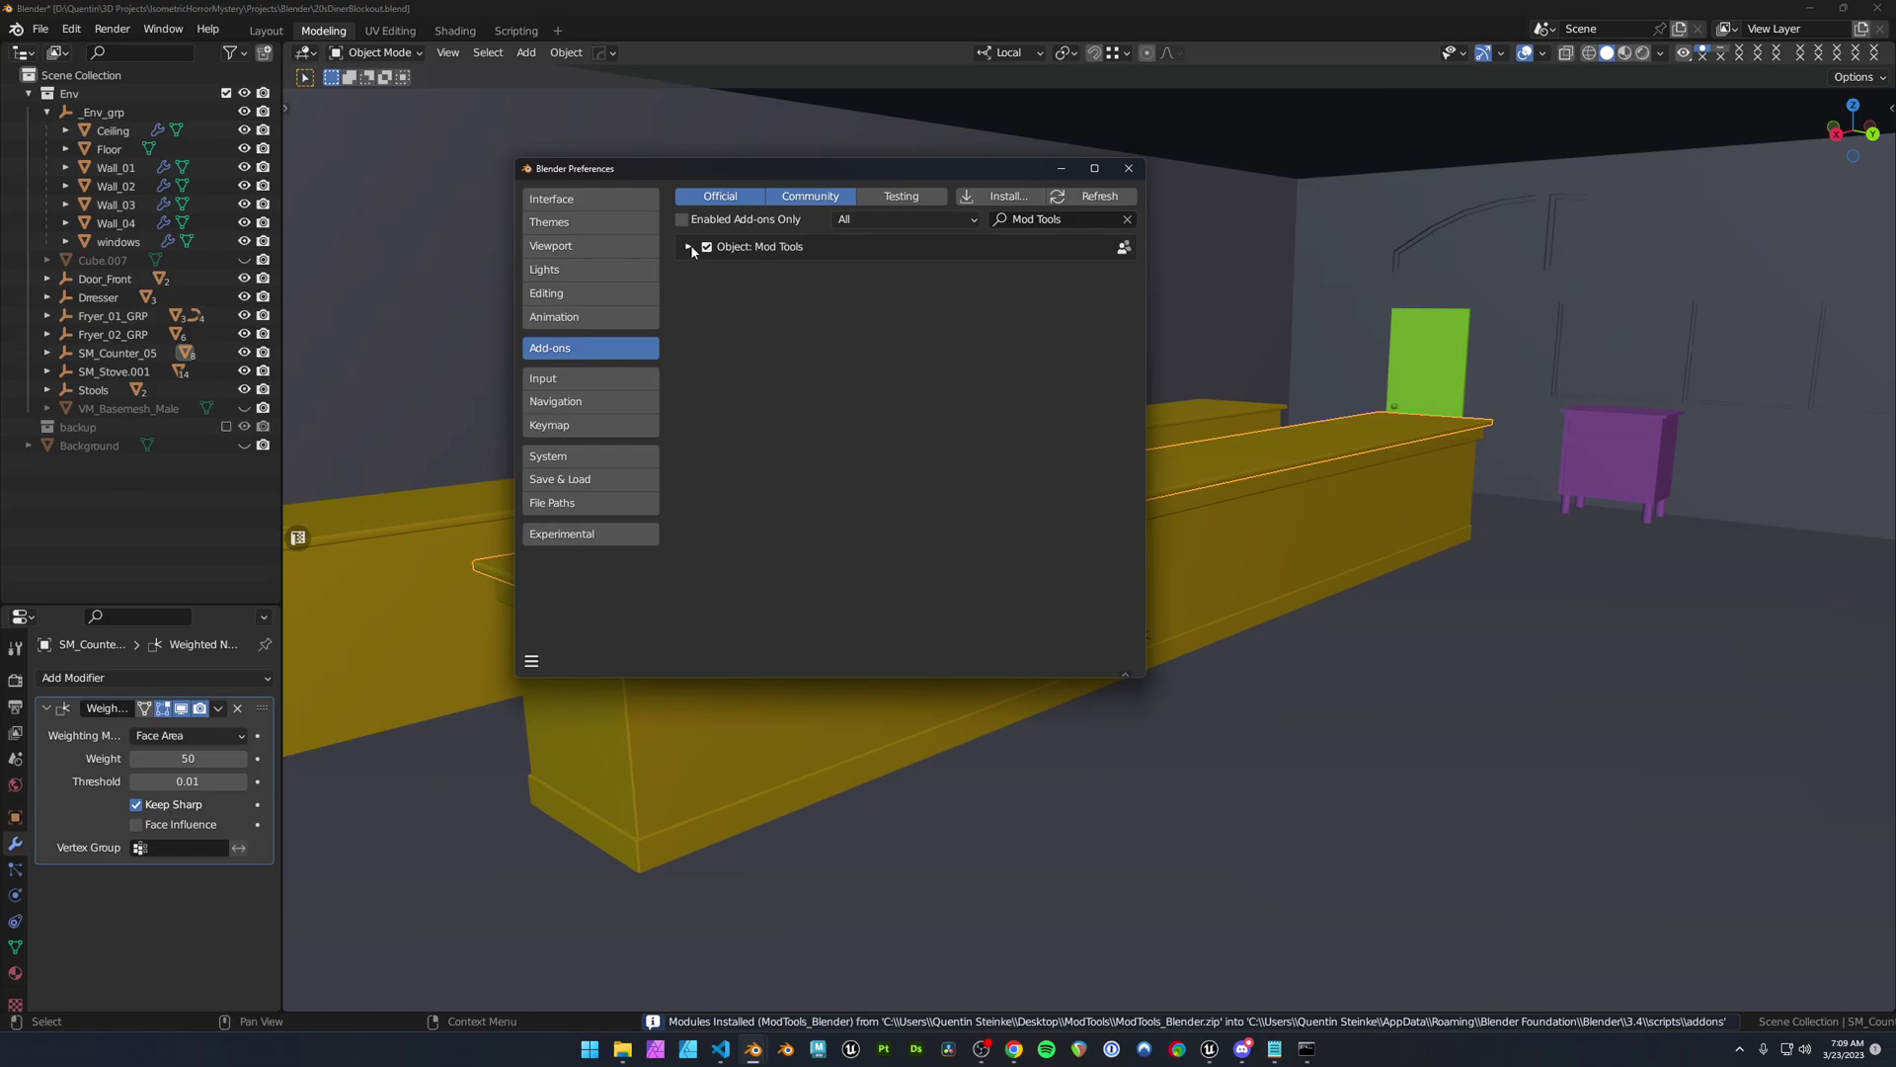
pyautogui.click(689, 246)
pyautogui.click(531, 661)
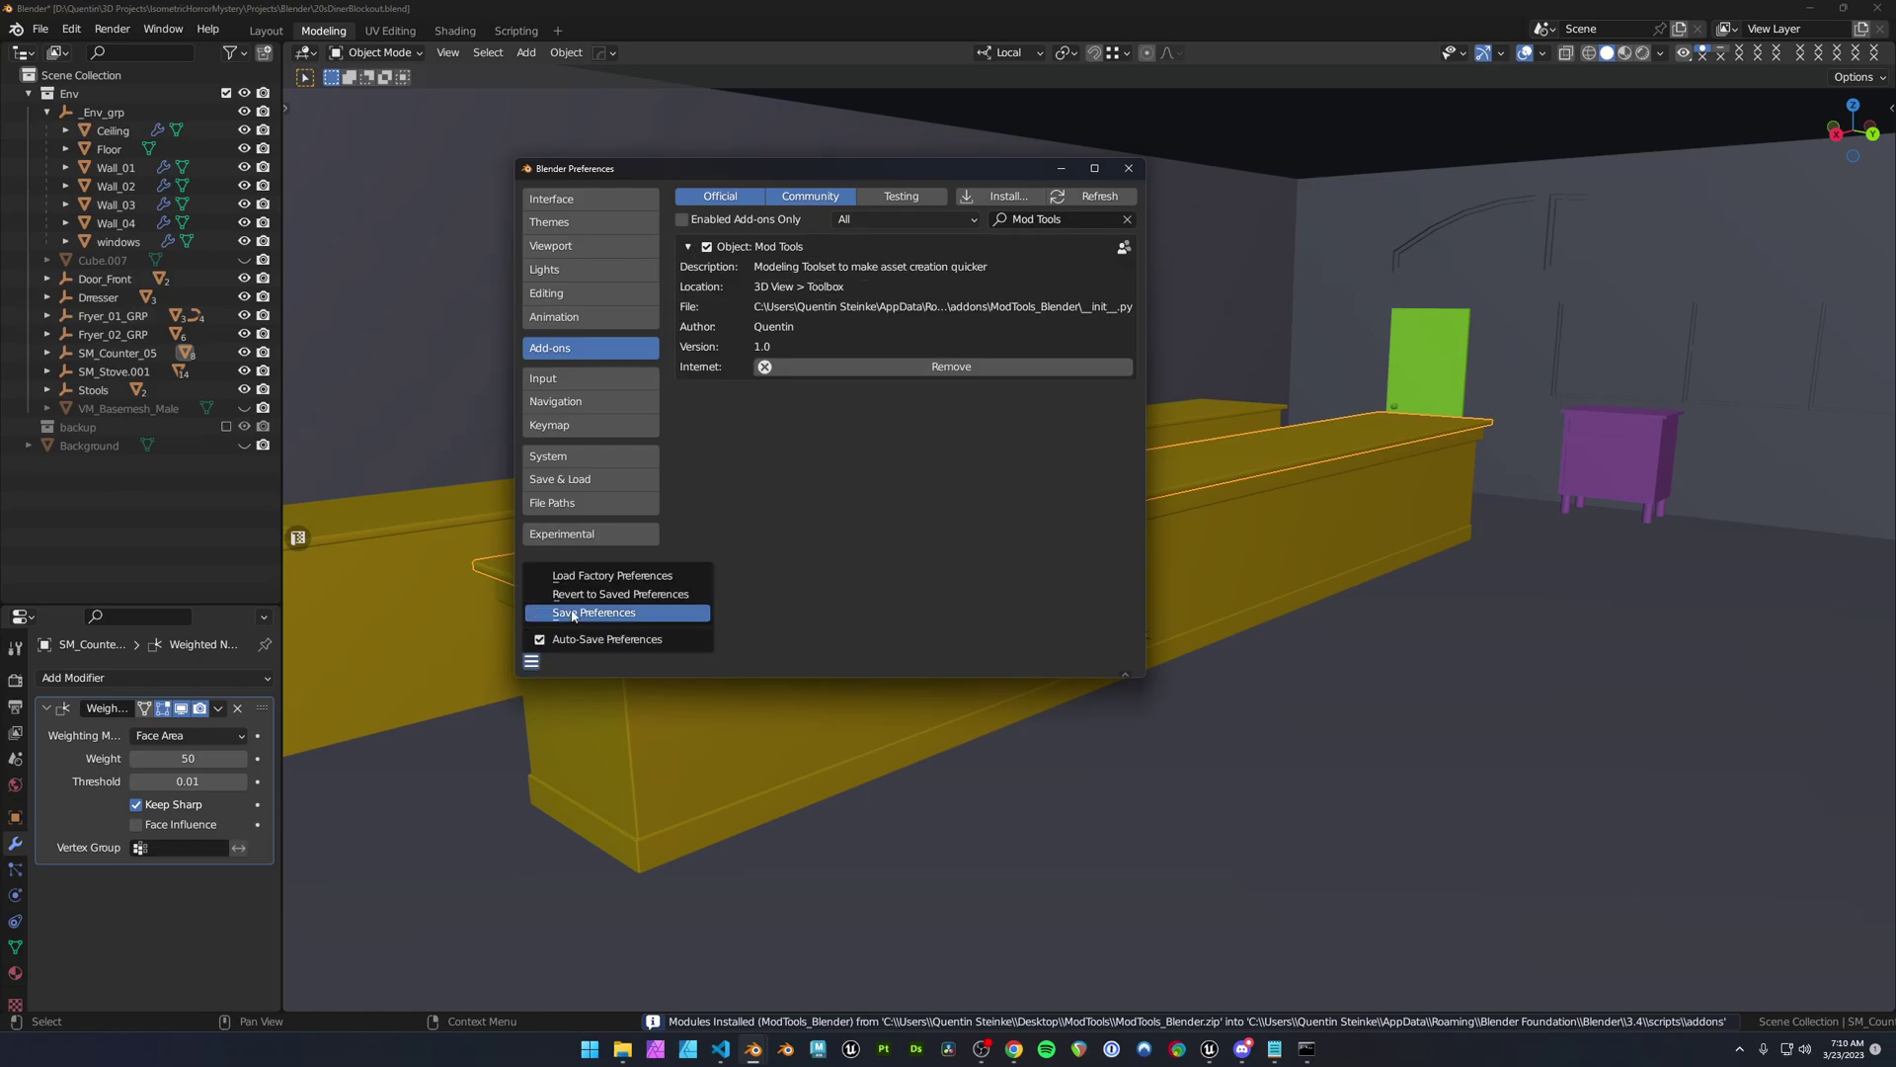
pyautogui.click(573, 614)
pyautogui.click(1129, 168)
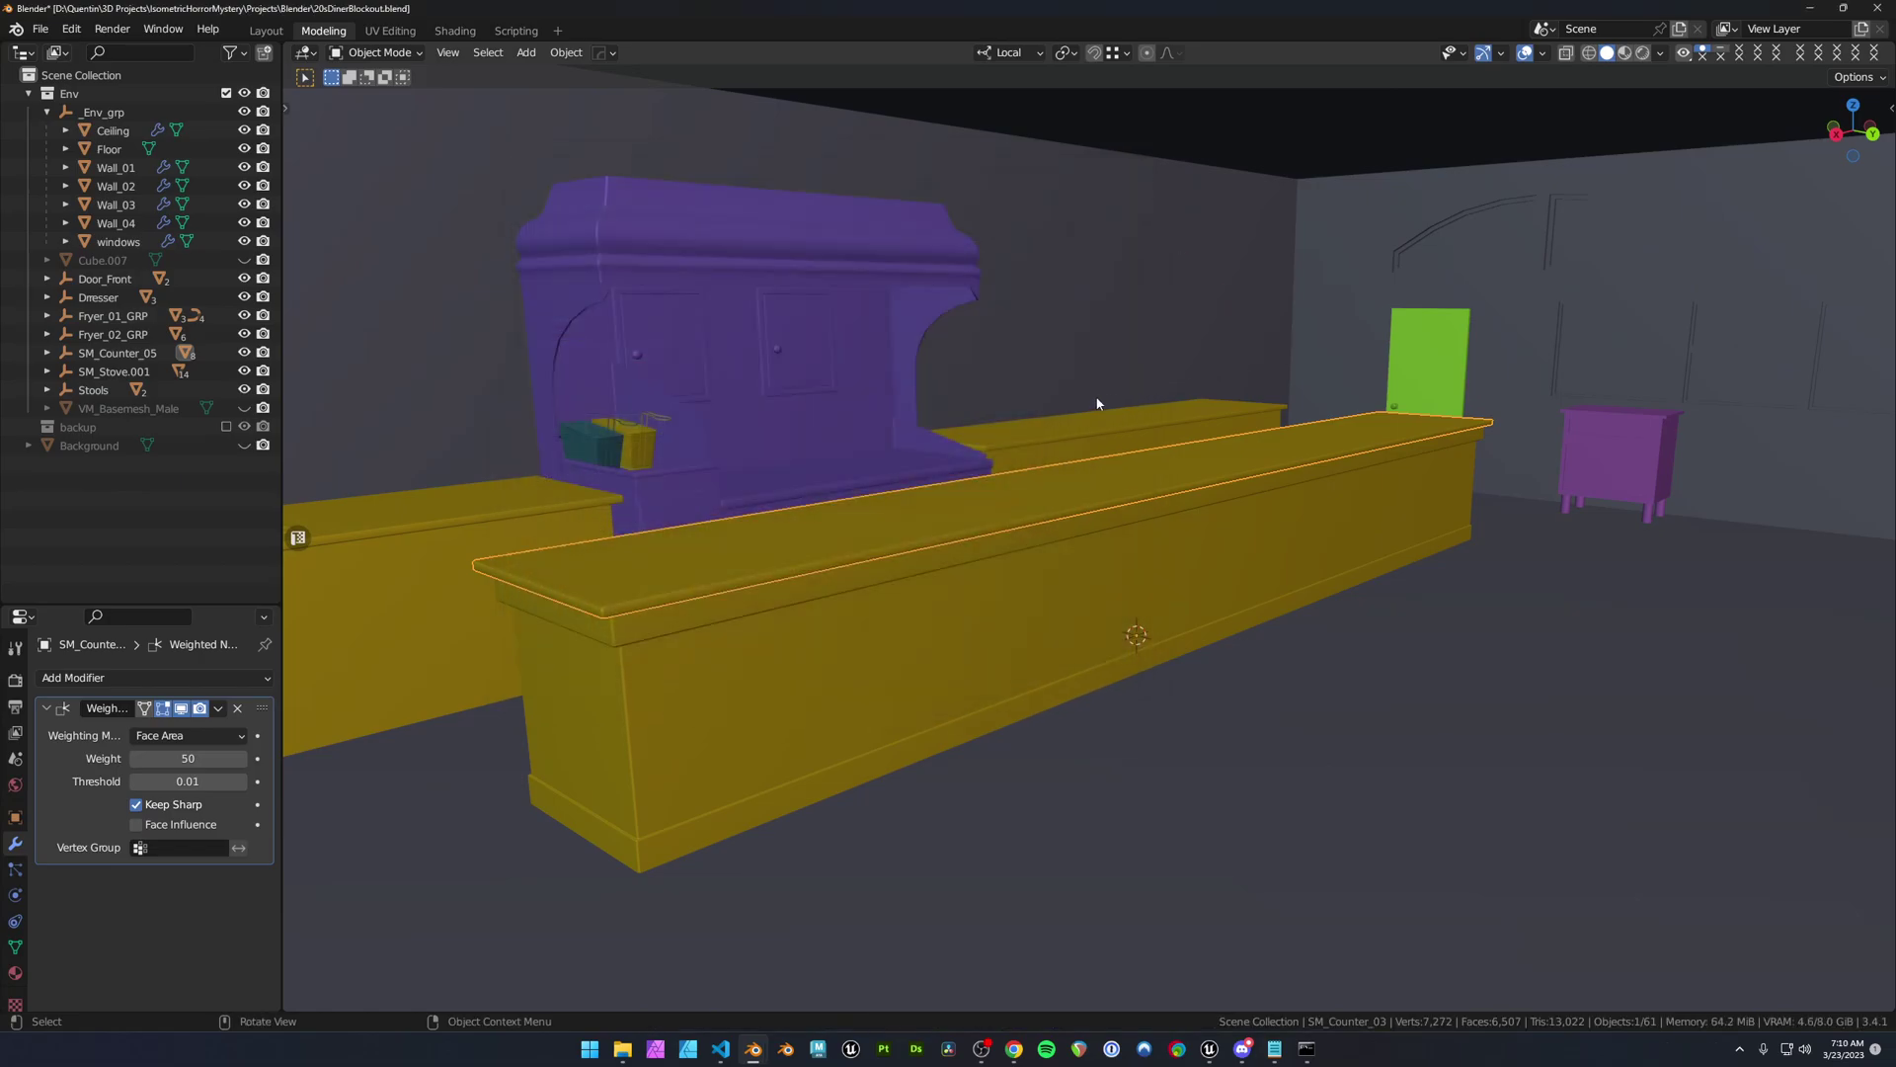
# - Show the 3D viewport's sidebar with the Mod Tools export and grouping options
pyautogui.moveTo(1096, 403); pyautogui.dragTo(1078, 389, button='middle')
pyautogui.press('n')
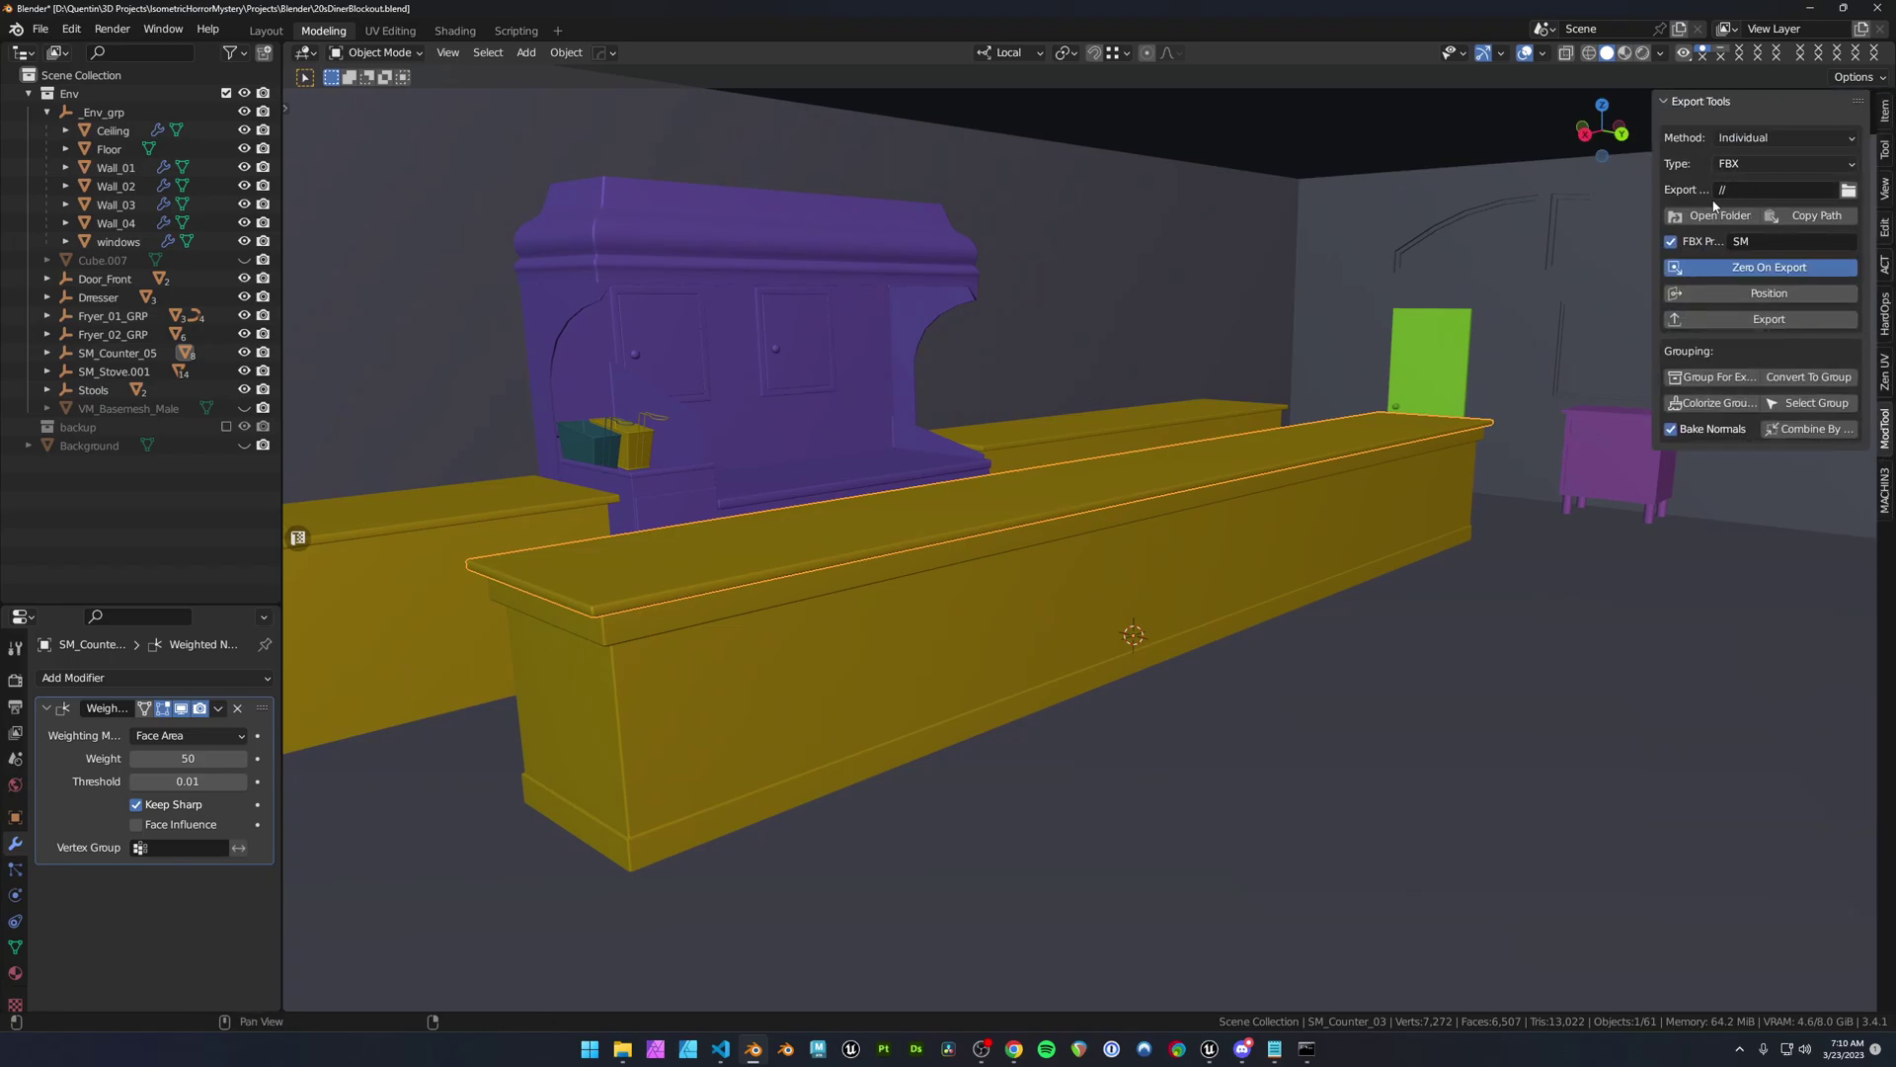
pyautogui.moveTo(856, 391); pyautogui.dragTo(895, 419, button='middle')
pyautogui.scroll(2, 895, 419)
pyautogui.keyDown('shift'); pyautogui.moveTo(1225, 455); pyautogui.dragTo(1293, 422, button='middle'); pyautogui.keyUp('shift')
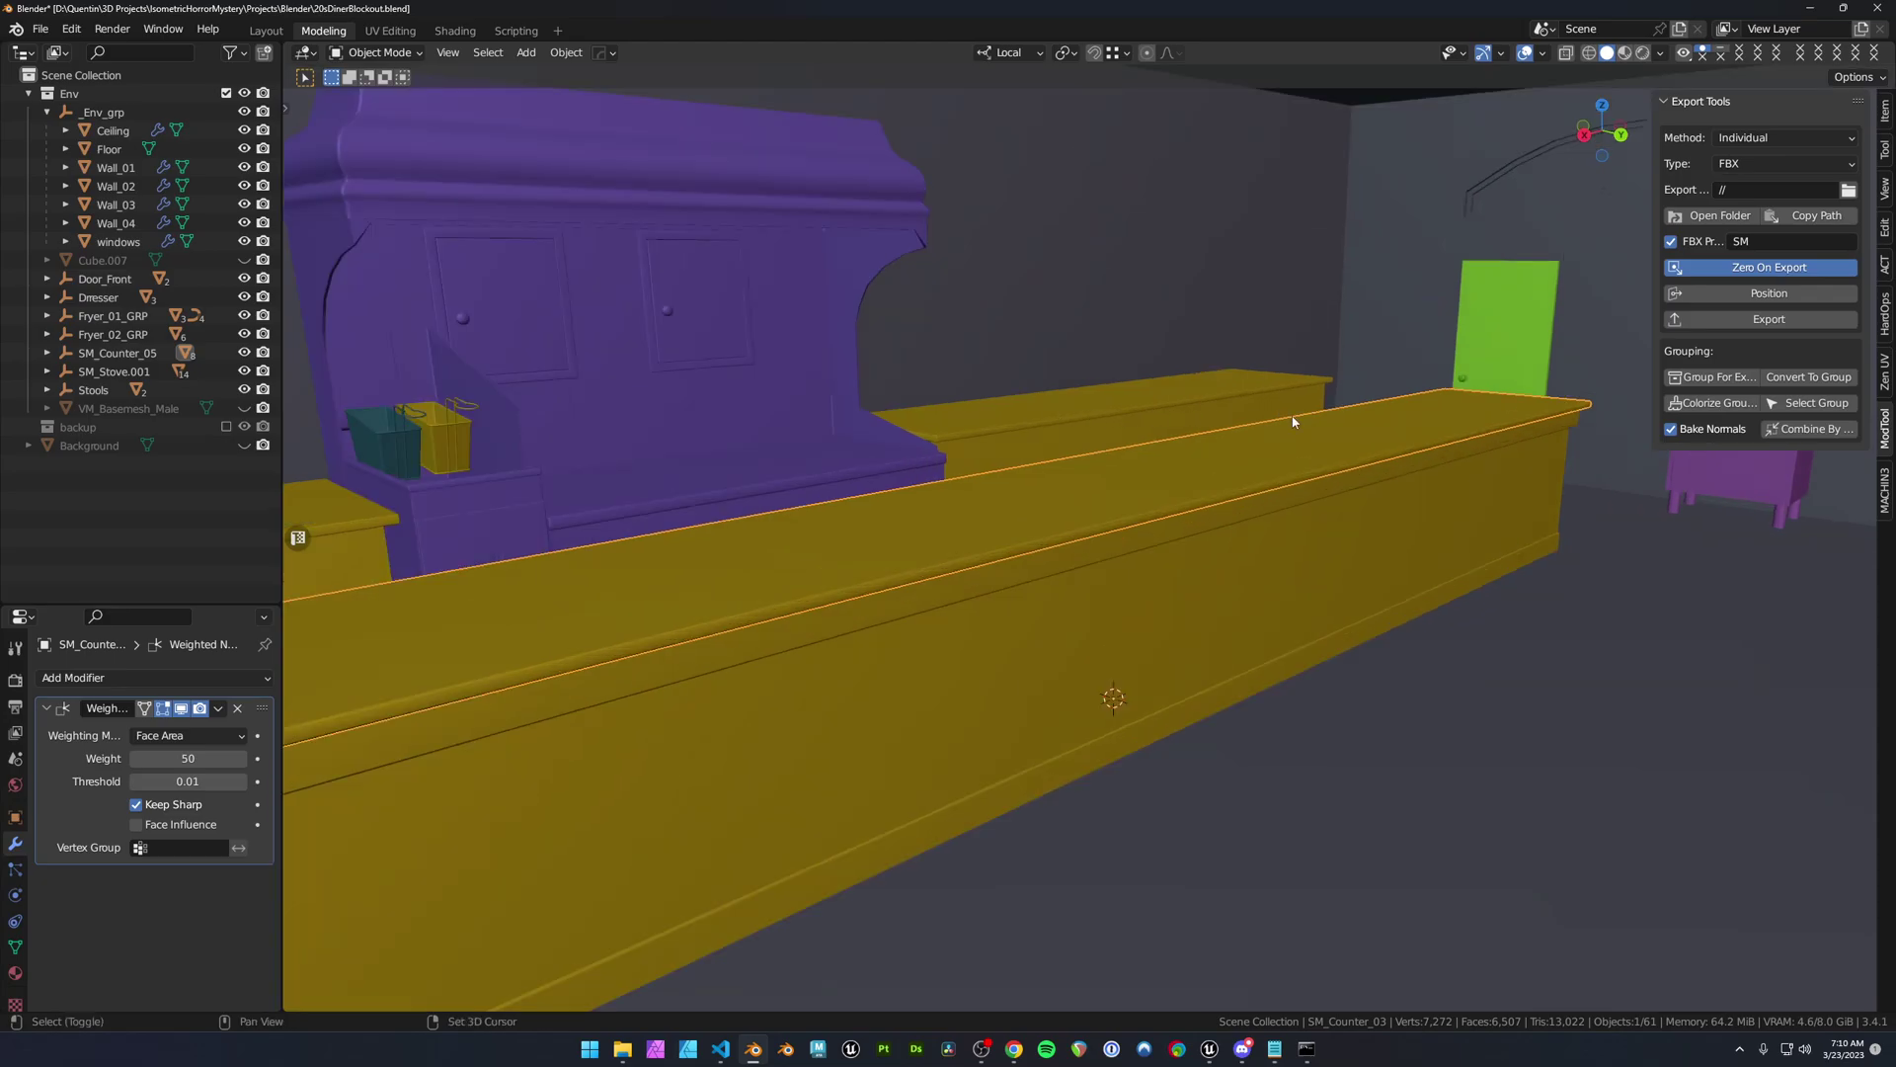
# - Focus on the purple dresser by the wall and select its body, top and legs together
pyautogui.scroll(-4, 1074, 419)
pyautogui.click(1316, 427)
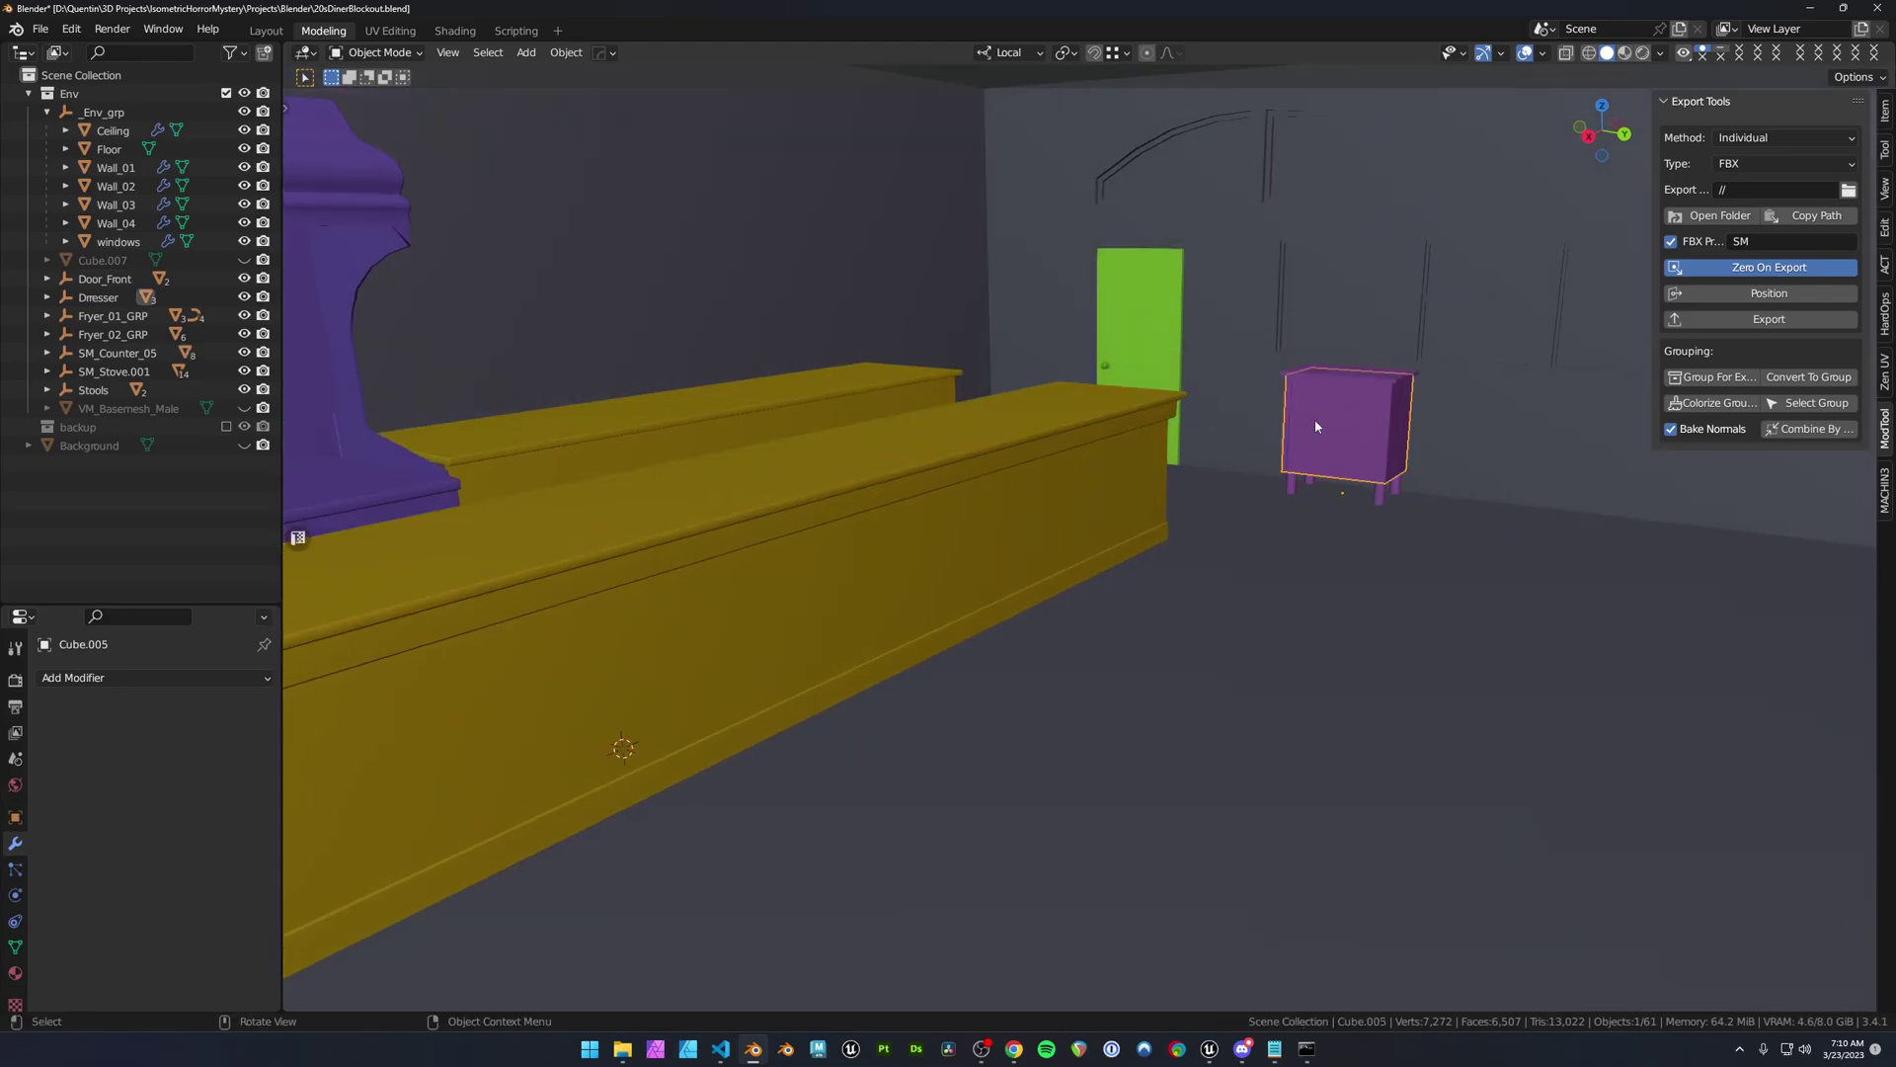
pyautogui.press('f')
pyautogui.moveTo(947, 567); pyautogui.dragTo(1122, 391, button='middle')
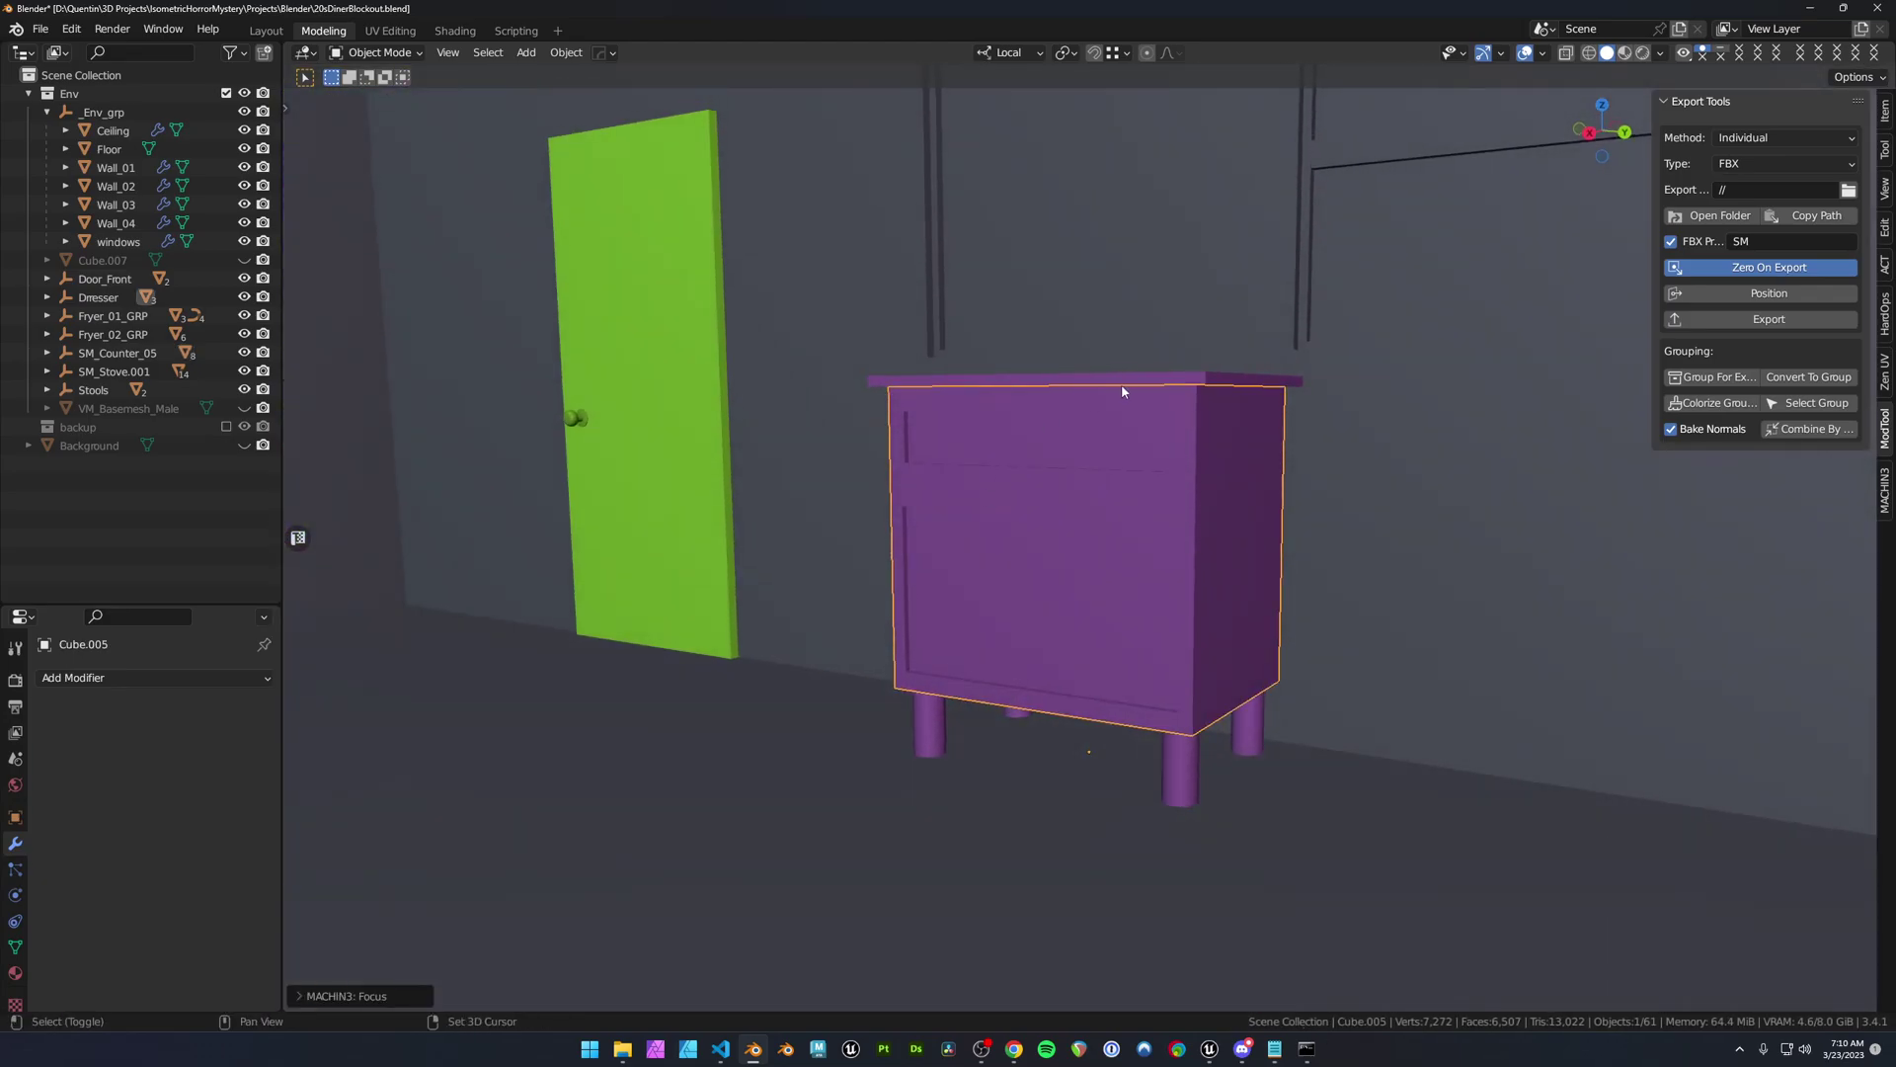
pyautogui.keyDown('shift'); pyautogui.click(1167, 372); pyautogui.keyUp('shift')
pyautogui.keyDown('shift'); pyautogui.click(1176, 755); pyautogui.keyUp('shift')
pyautogui.moveTo(1149, 571)
pyautogui.mouseDown(button='middle')
pyautogui.moveTo(1099, 583)
pyautogui.moveTo(1211, 580)
pyautogui.moveTo(1126, 593)
pyautogui.mouseUp(button='middle')
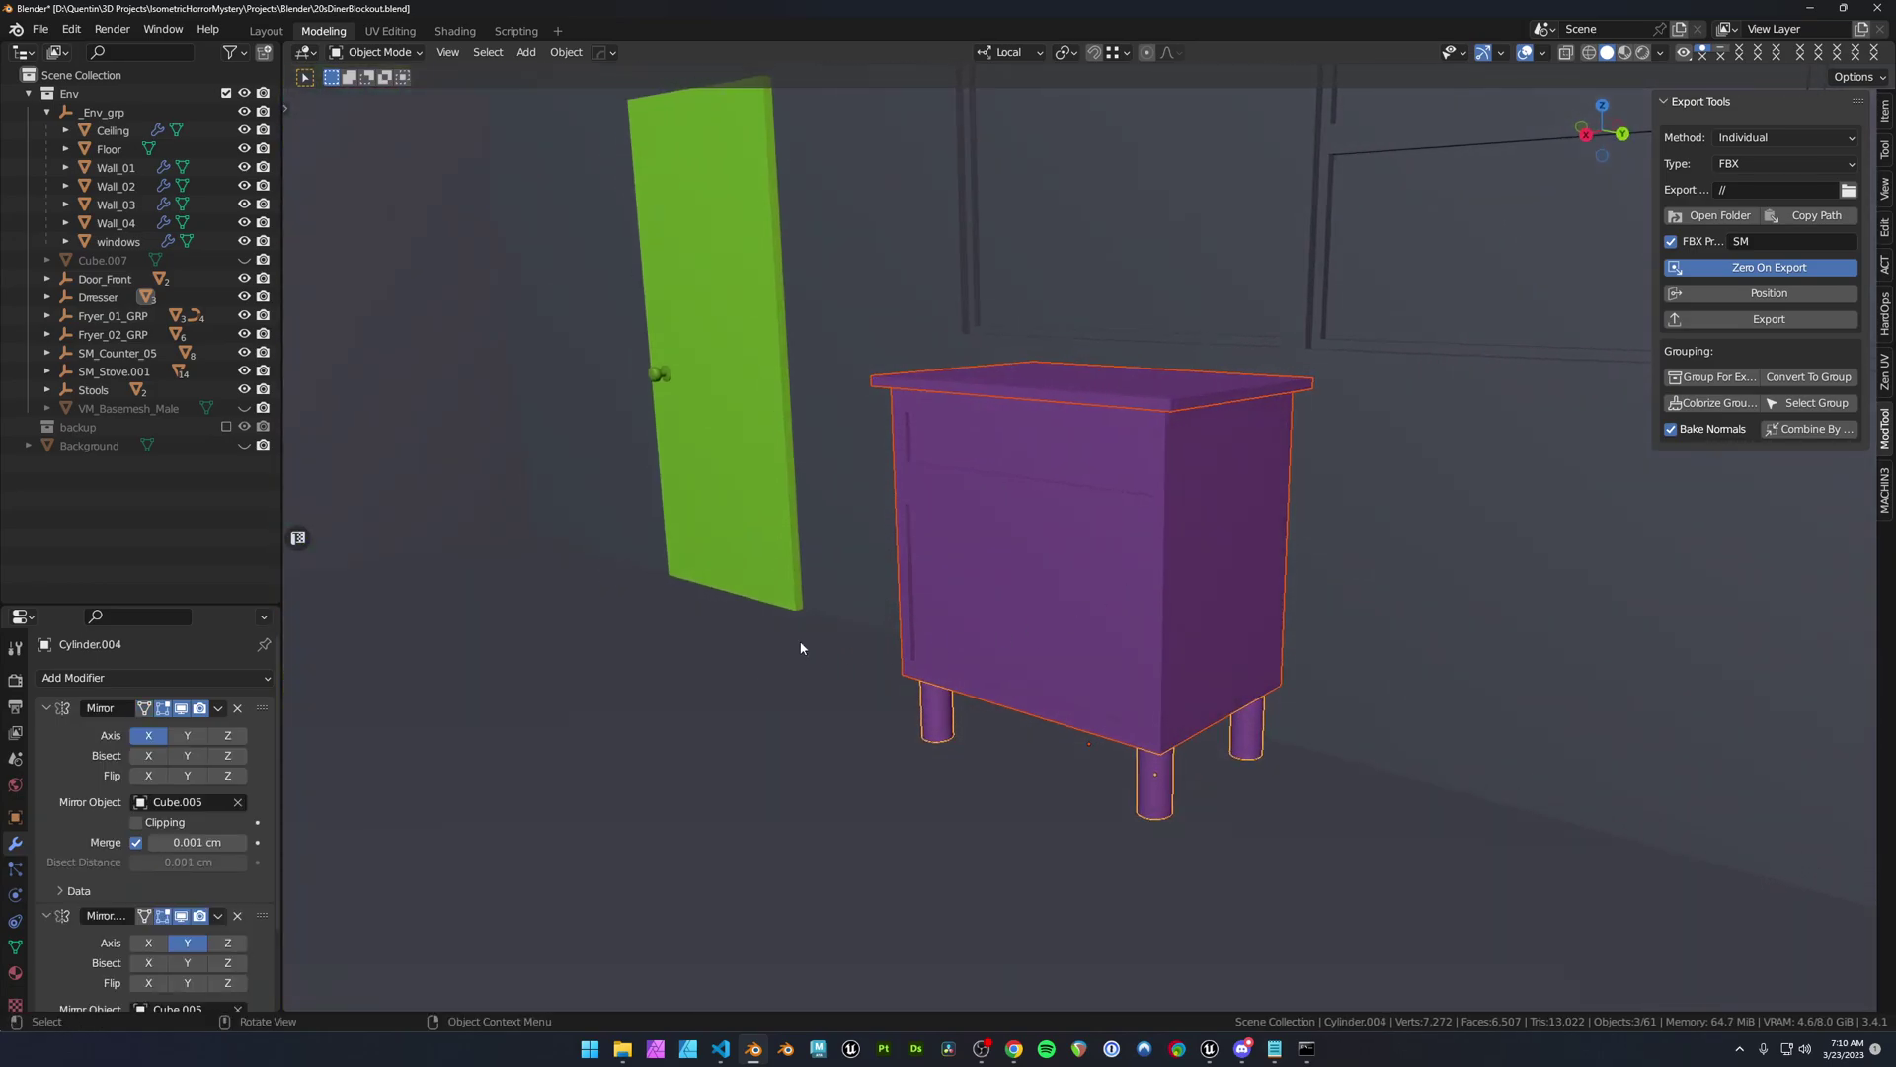
# - Switch to the HIM_Blockout project in Unreal Editor and inspect the Python folder inside its Content folder
pyautogui.hotkey('alt', 'Tab')
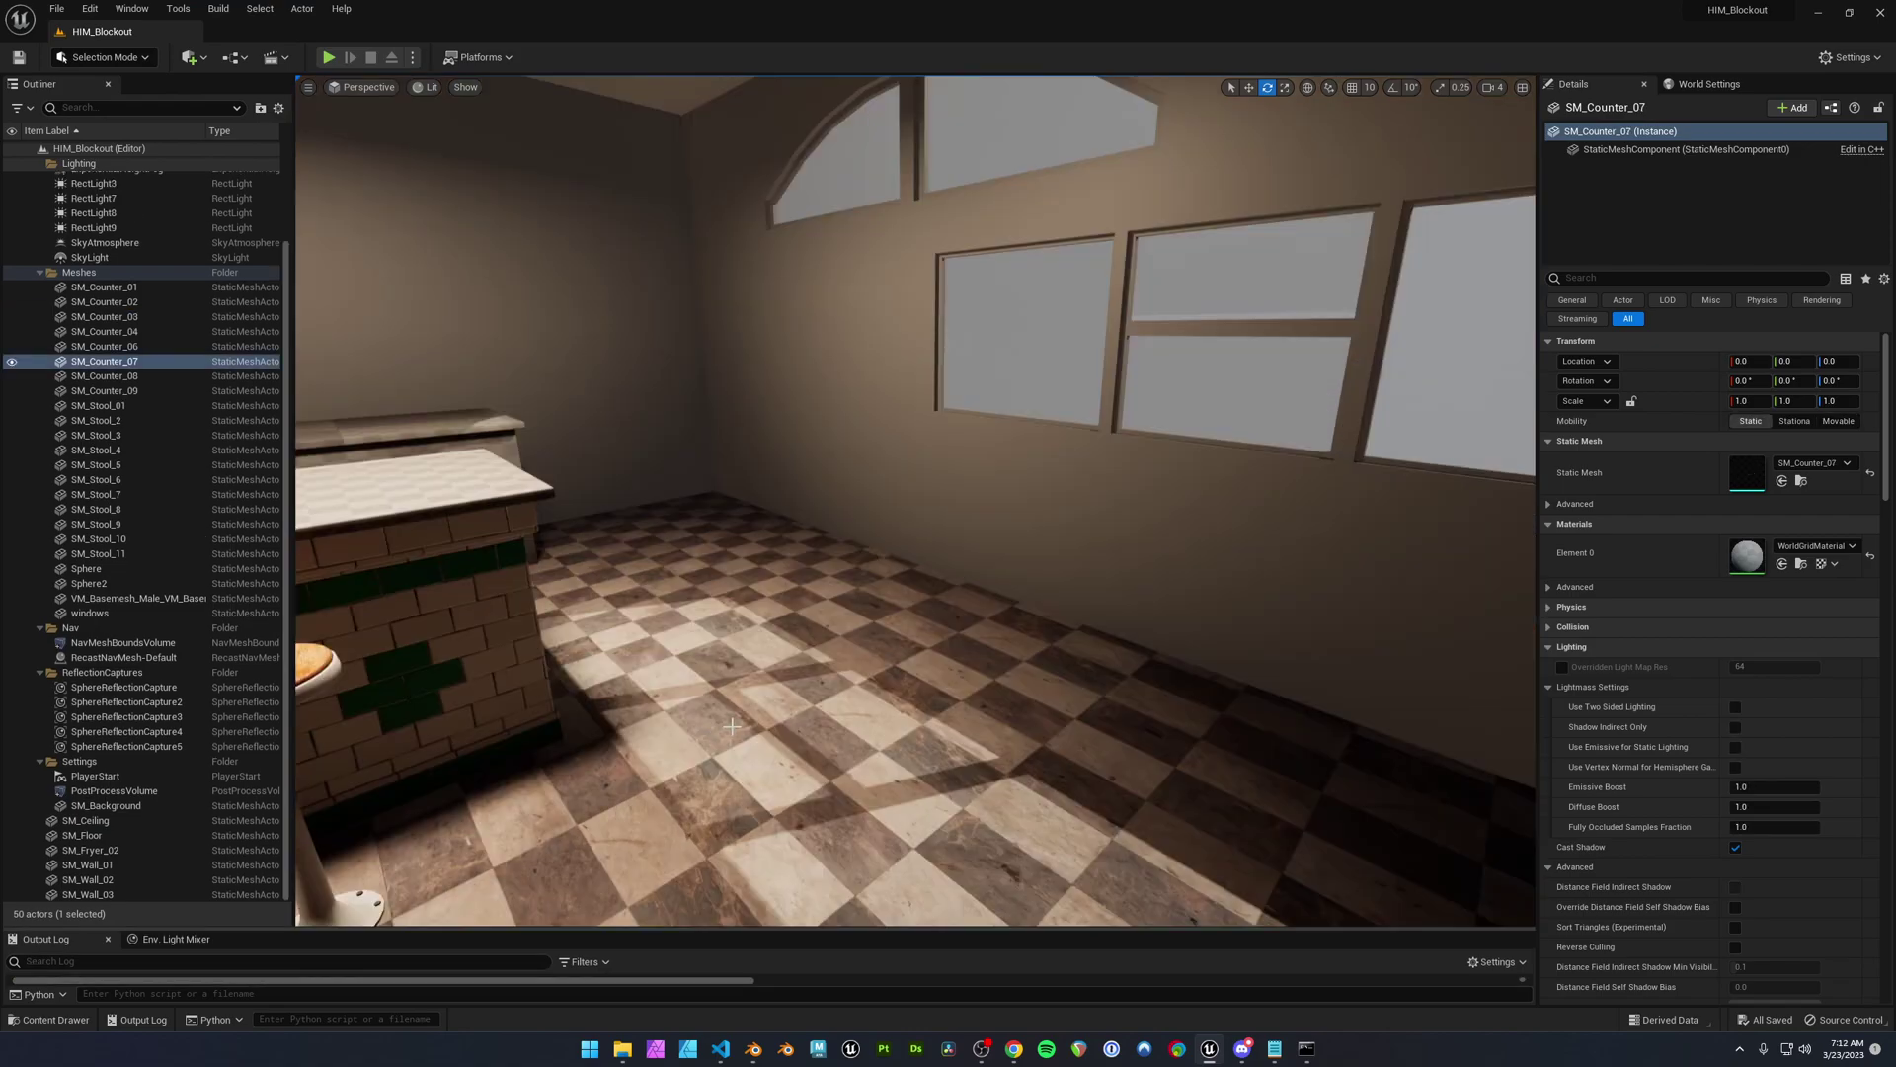
pyautogui.hotkey('ctrl', 'space')
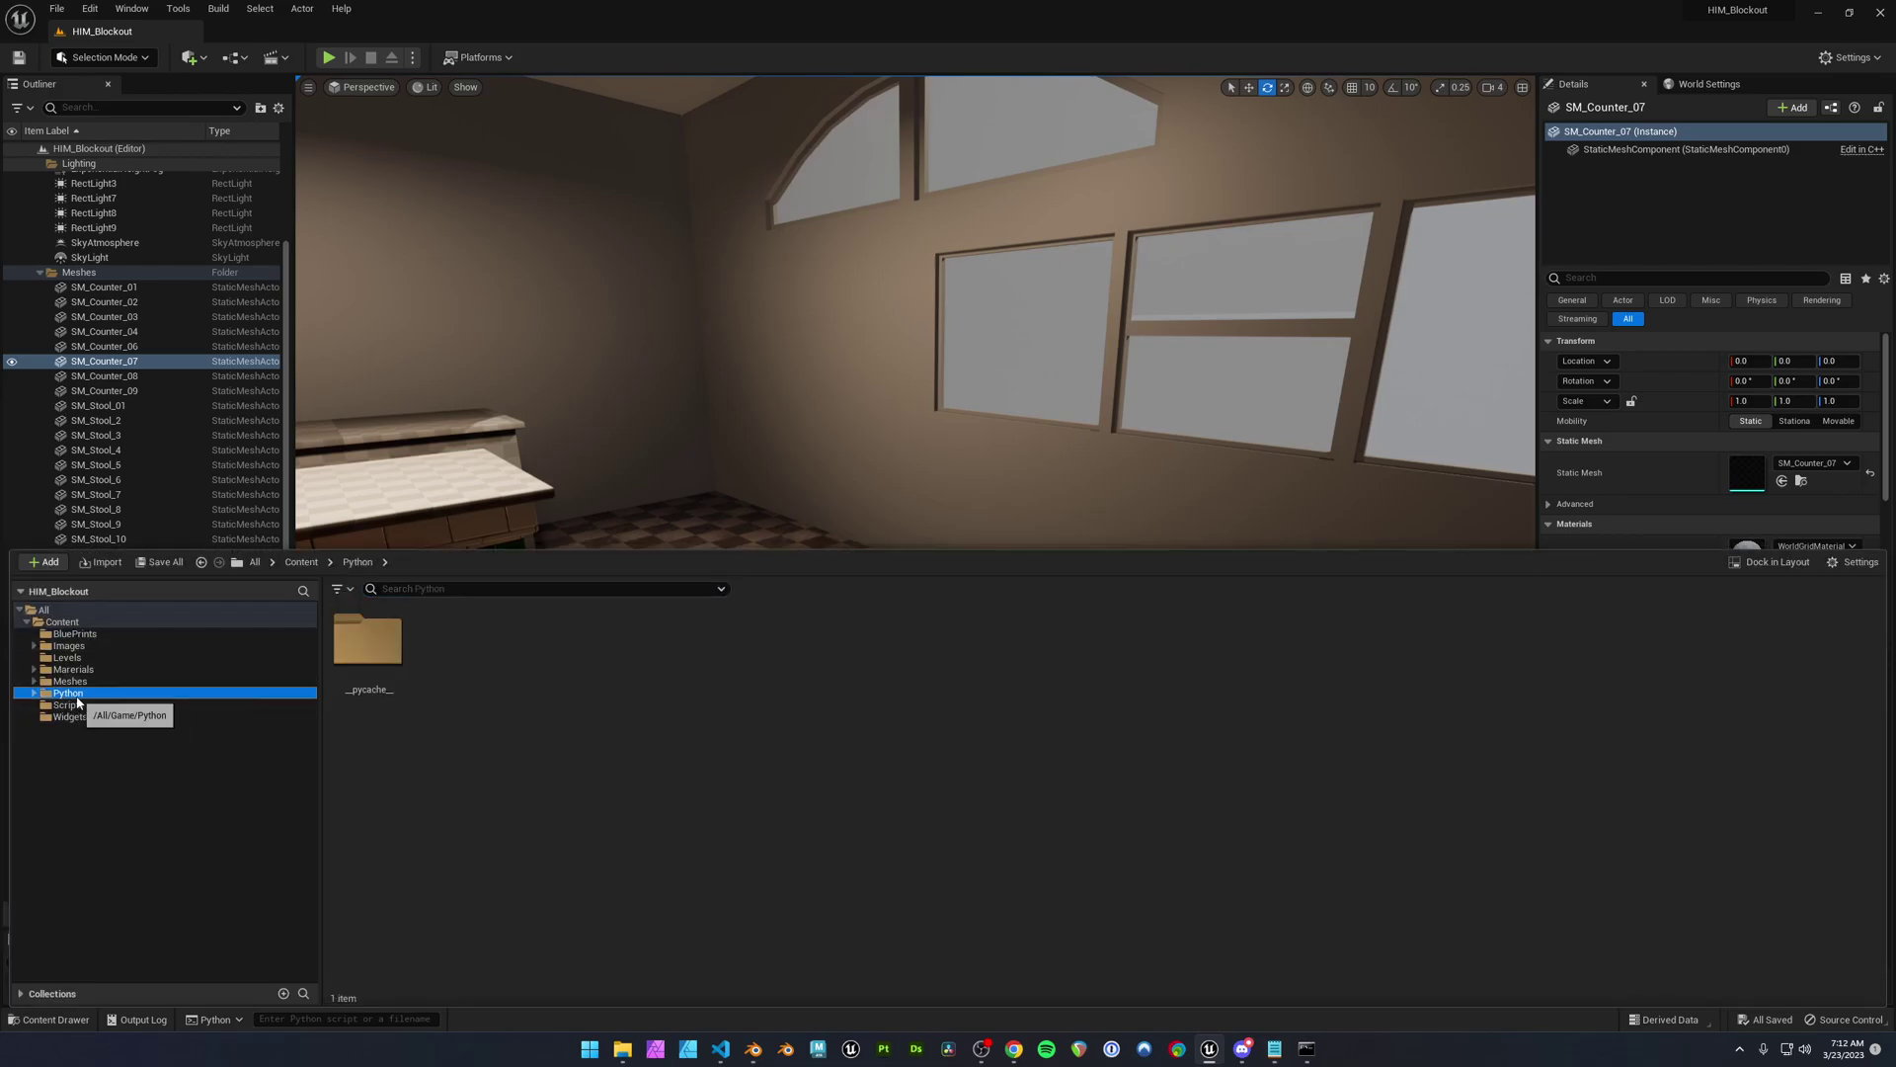
pyautogui.click(301, 563)
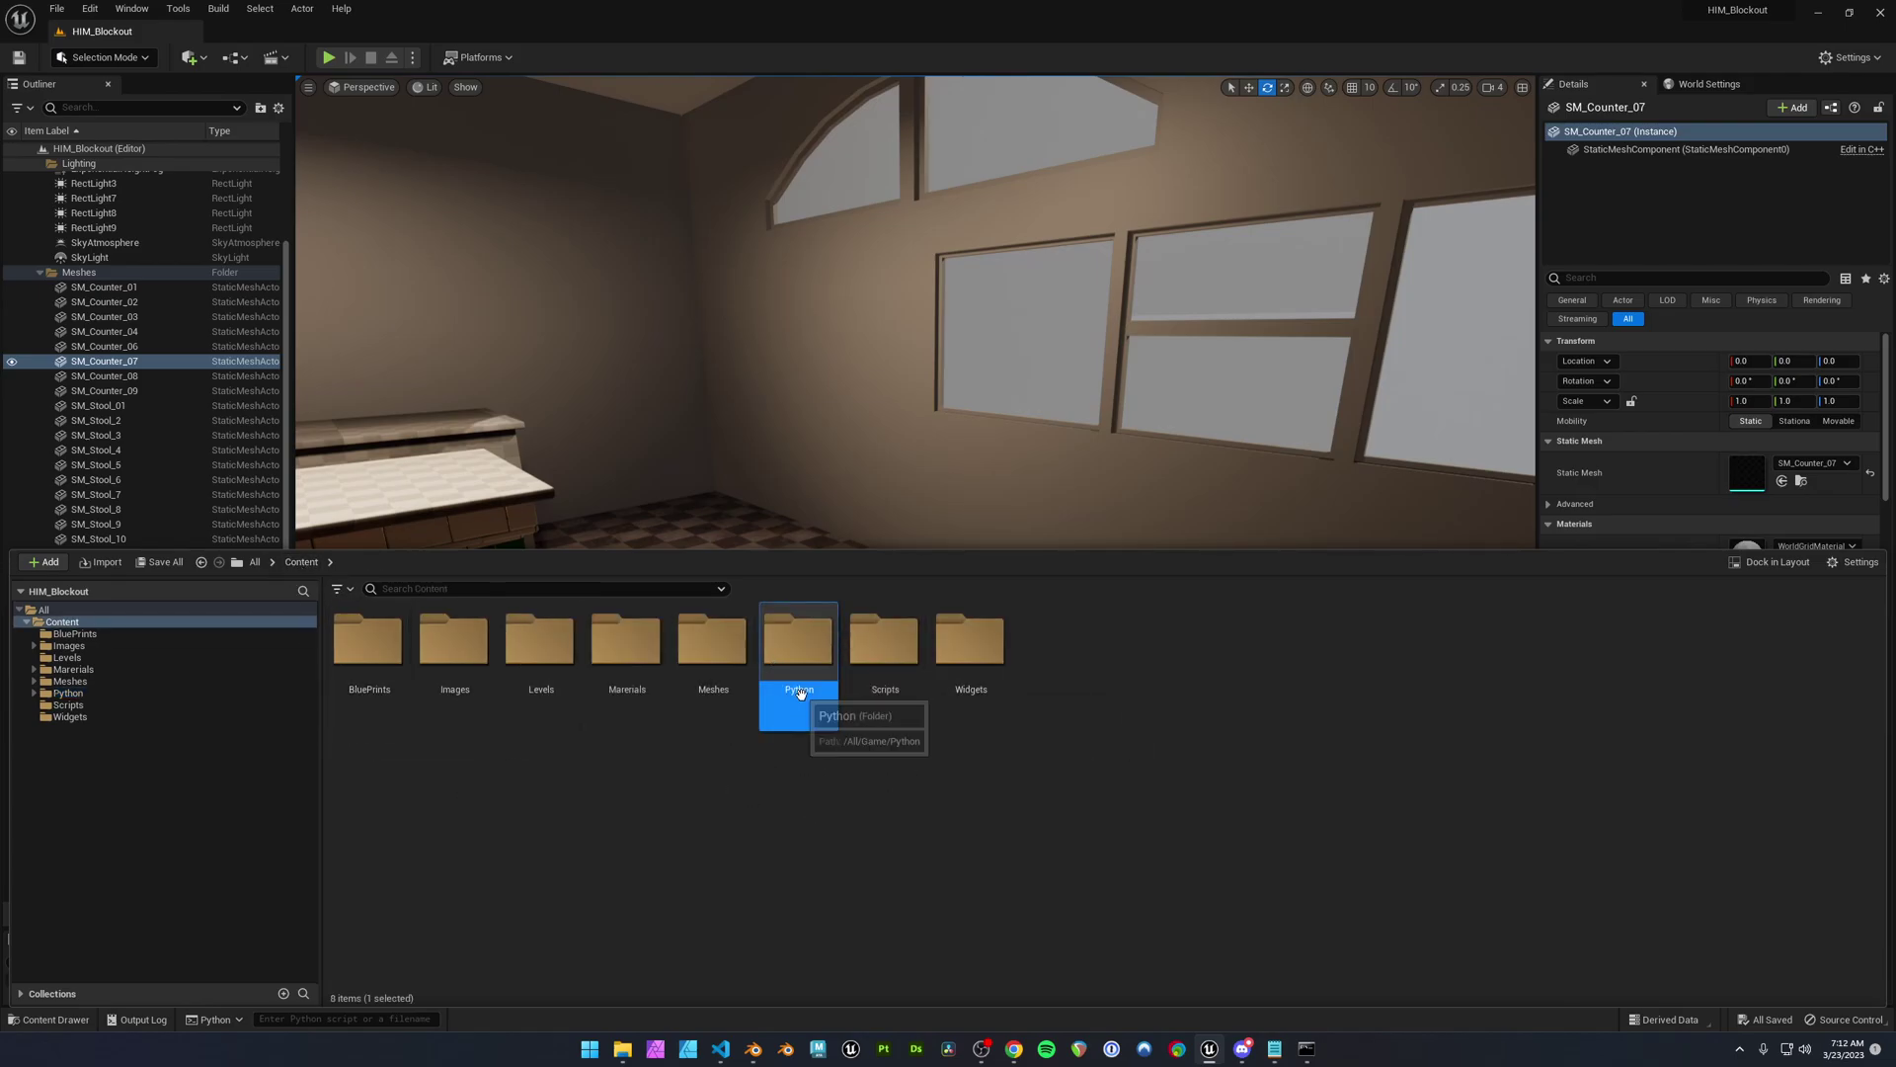
pyautogui.doubleClick(799, 642)
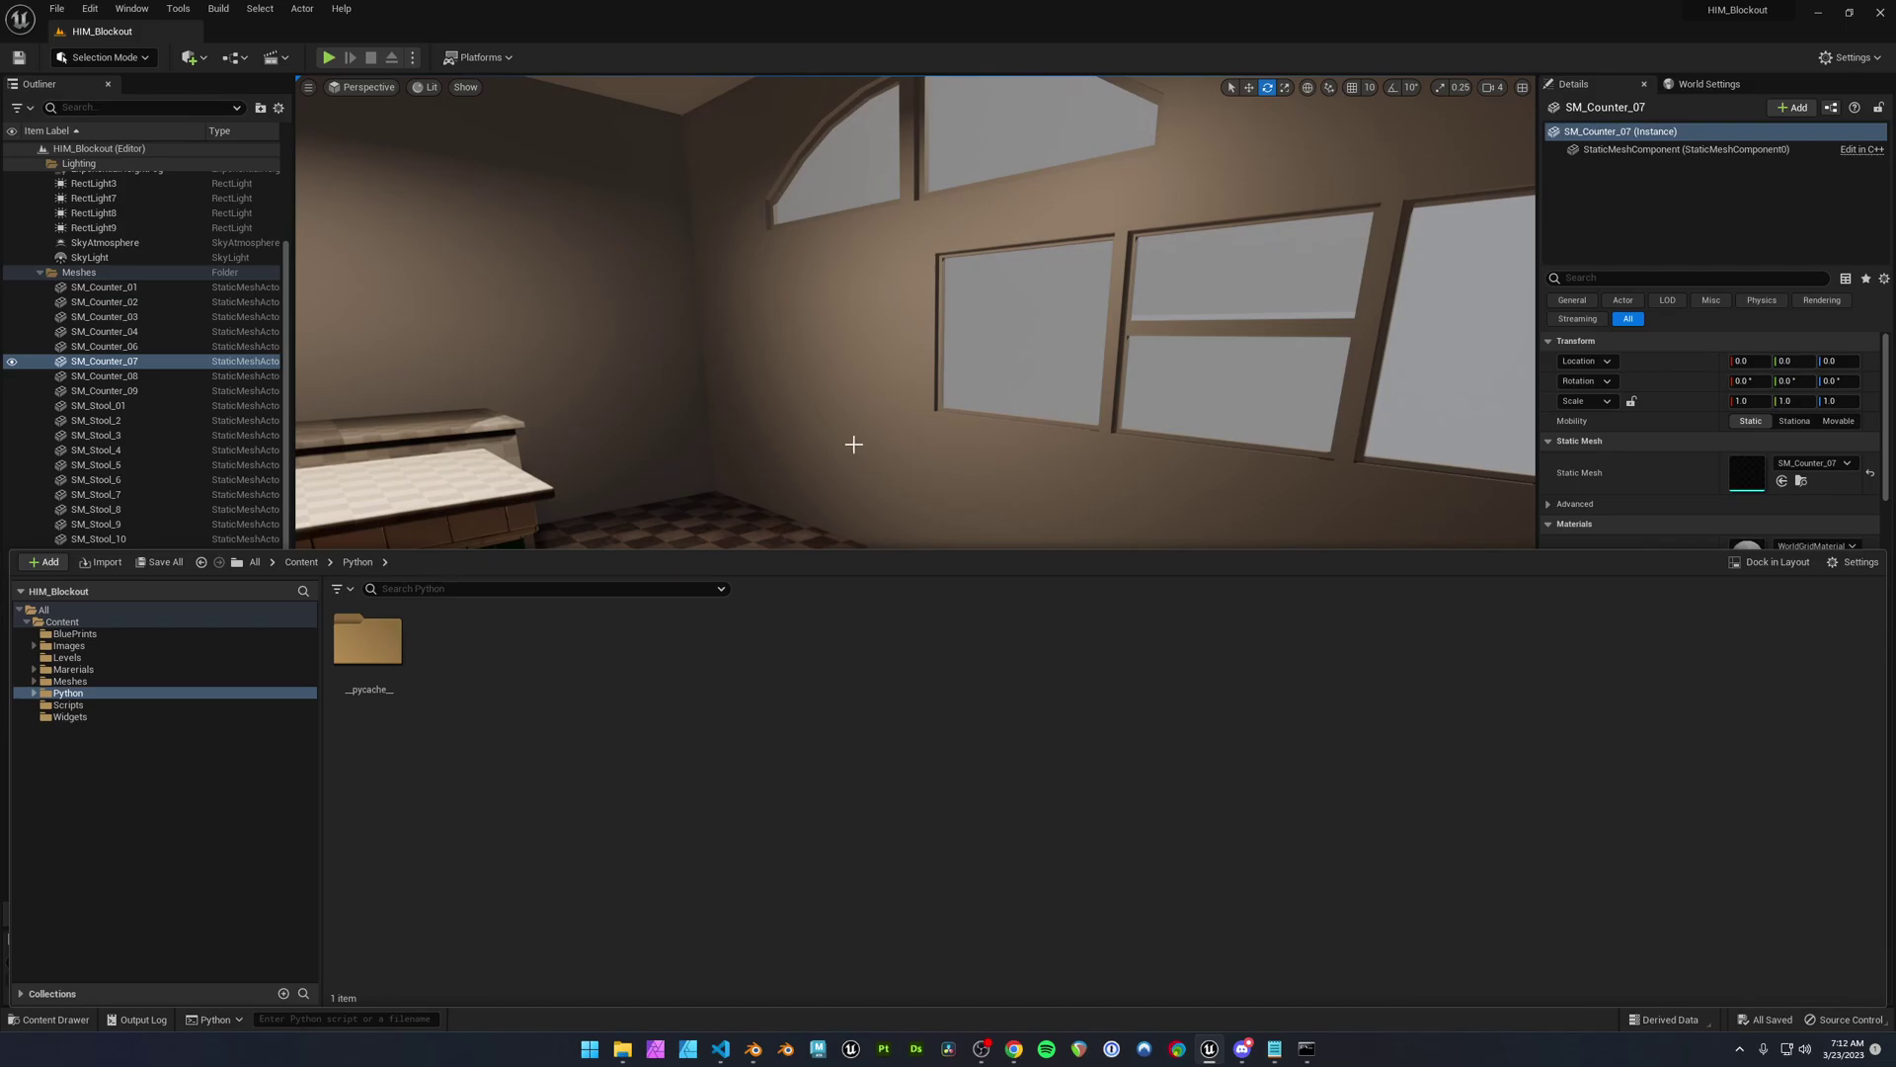
pyautogui.moveTo(855, 438); pyautogui.dragTo(855, 474, button='right')
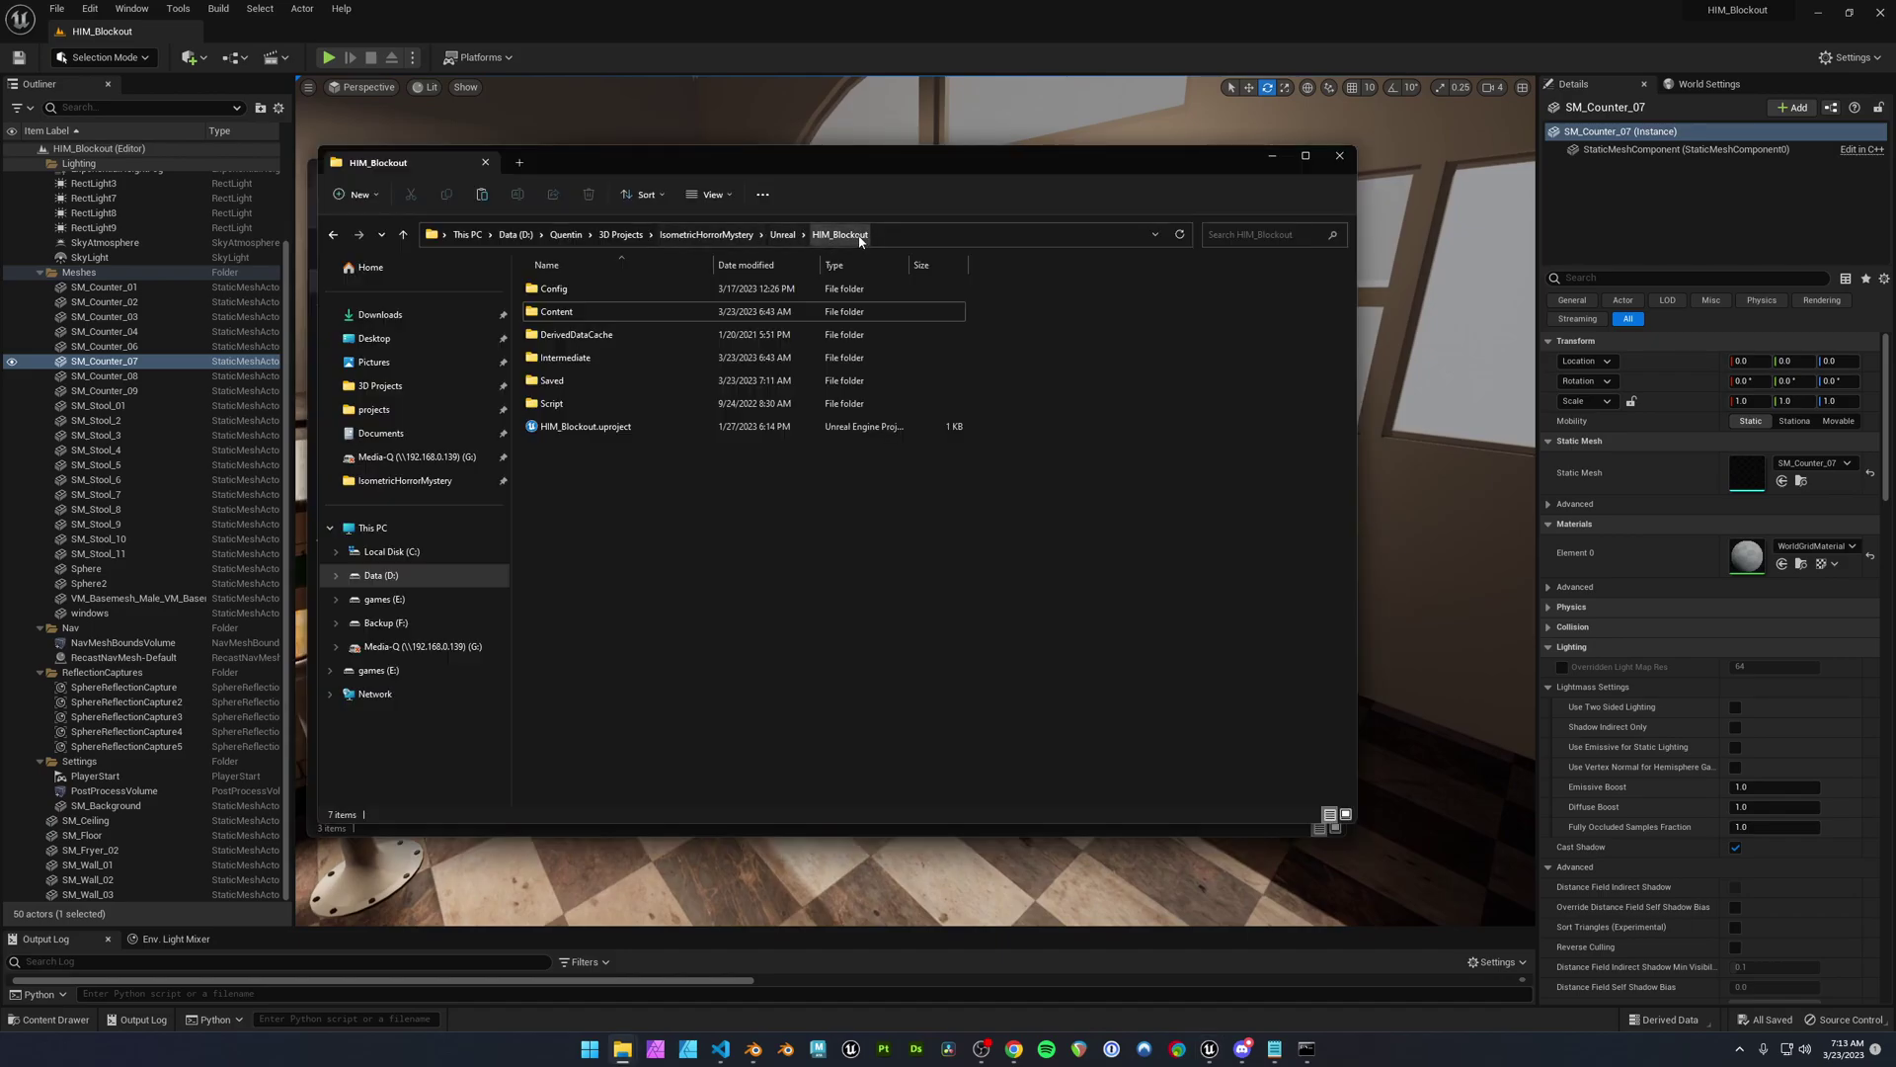
# - Open the HIM_Blockout project's Content folder on disk and go into its Python subfolder
pyautogui.doubleClick(619, 313)
pyautogui.click(593, 452)
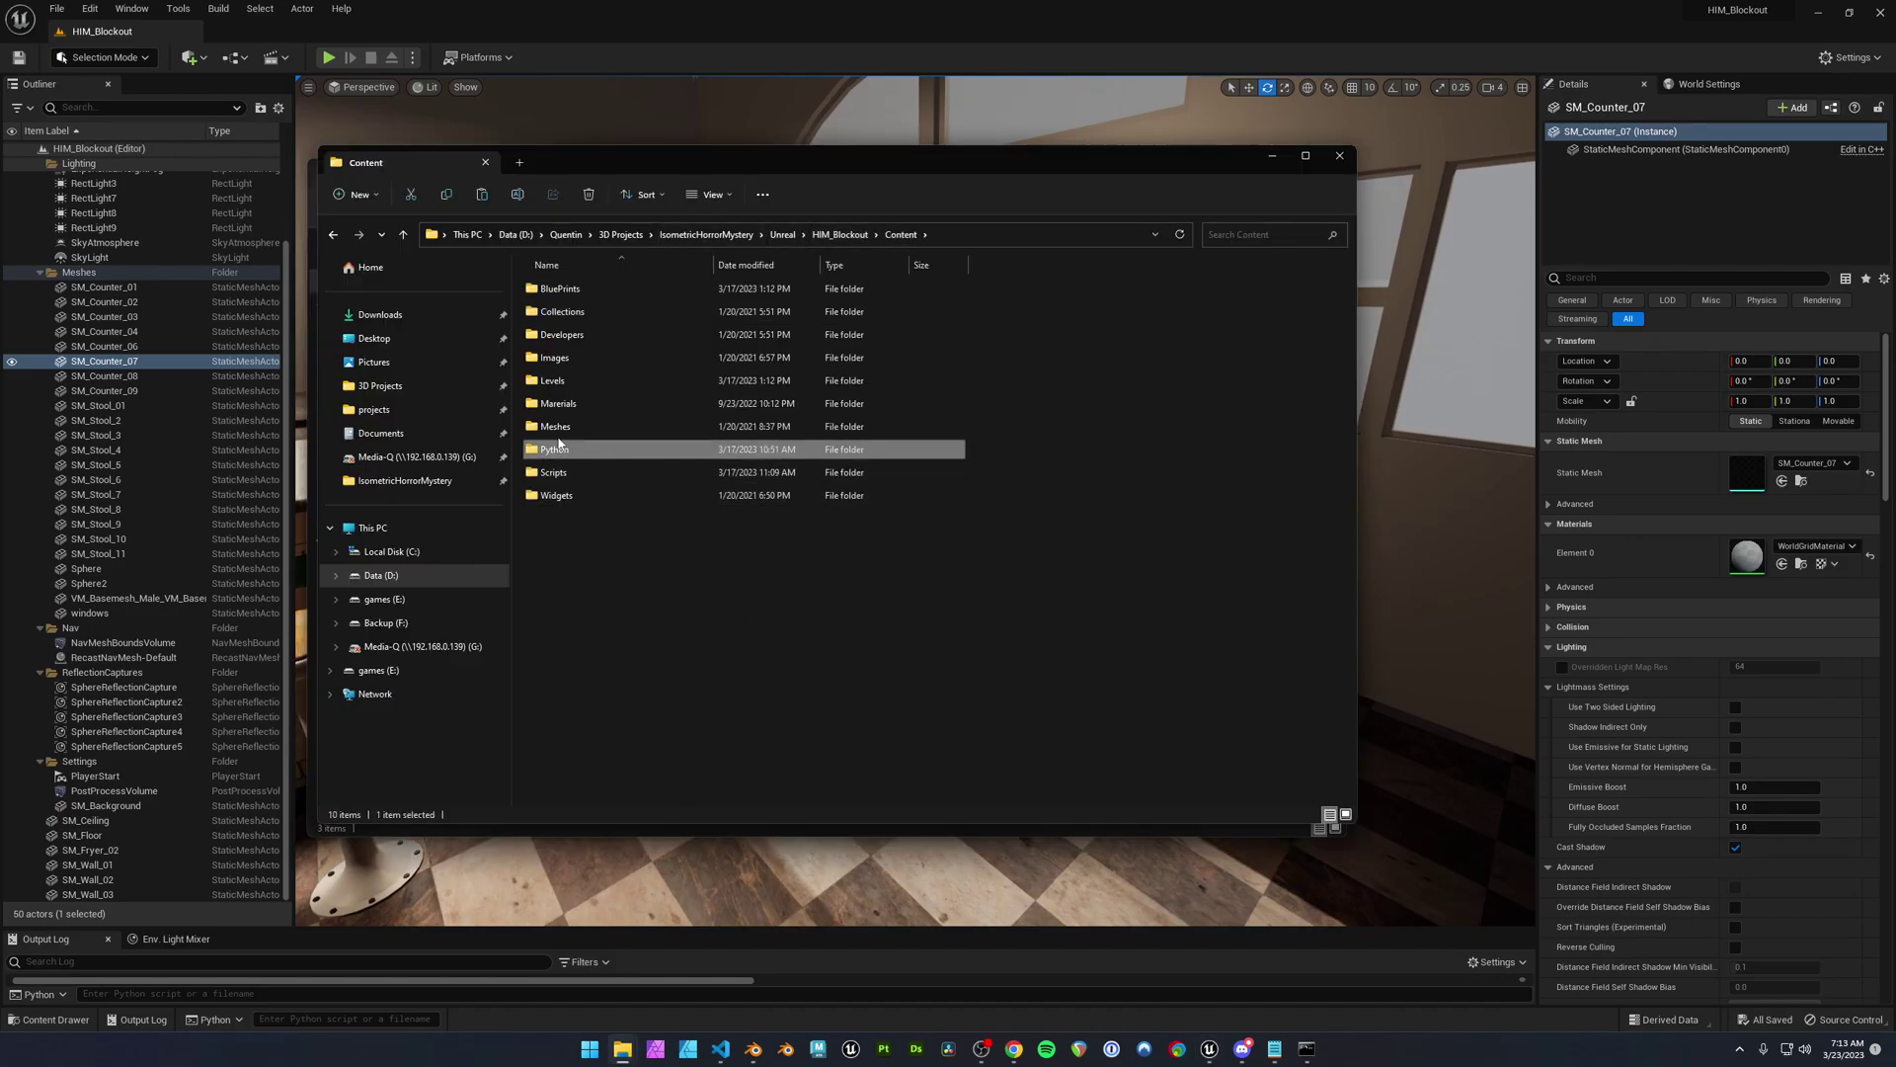
pyautogui.doubleClick(583, 452)
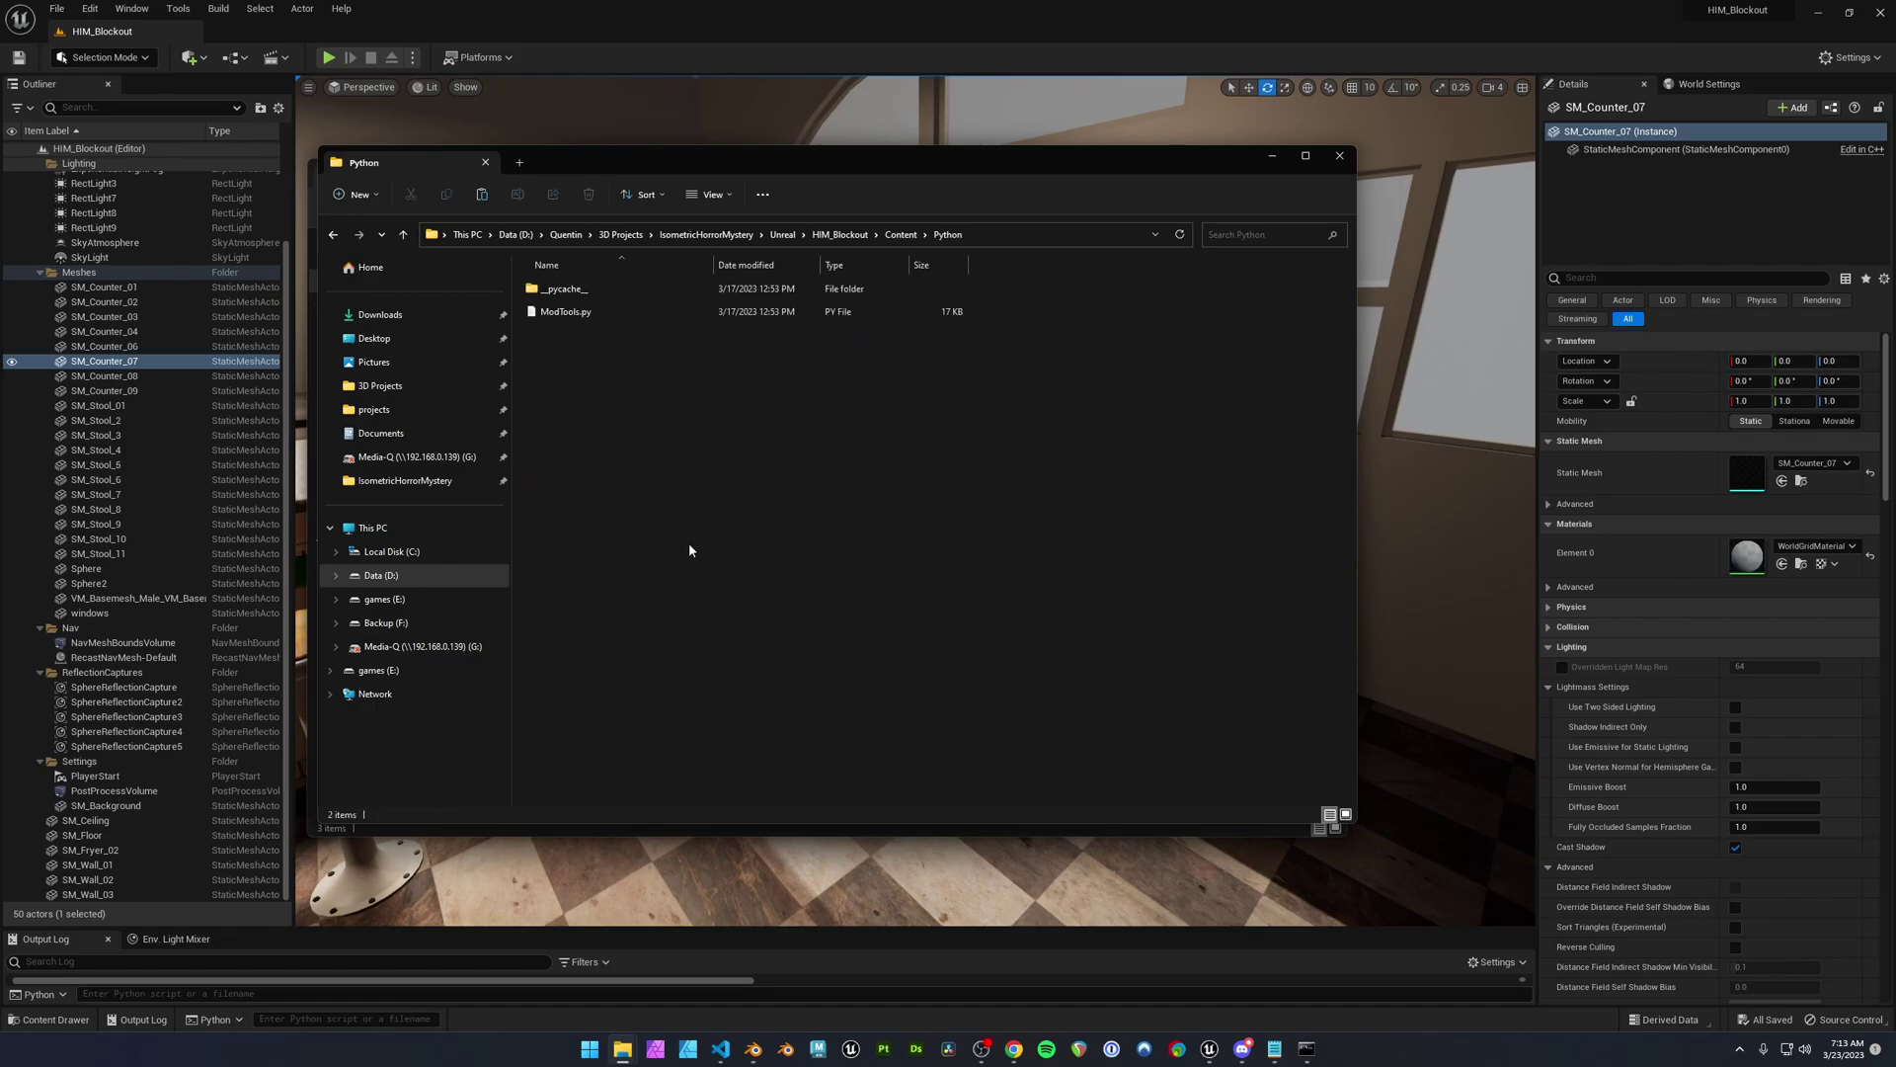
# - Delete the old ModTools.py file and __pycache__ folder from the project's Python folder
pyautogui.click(618, 311)
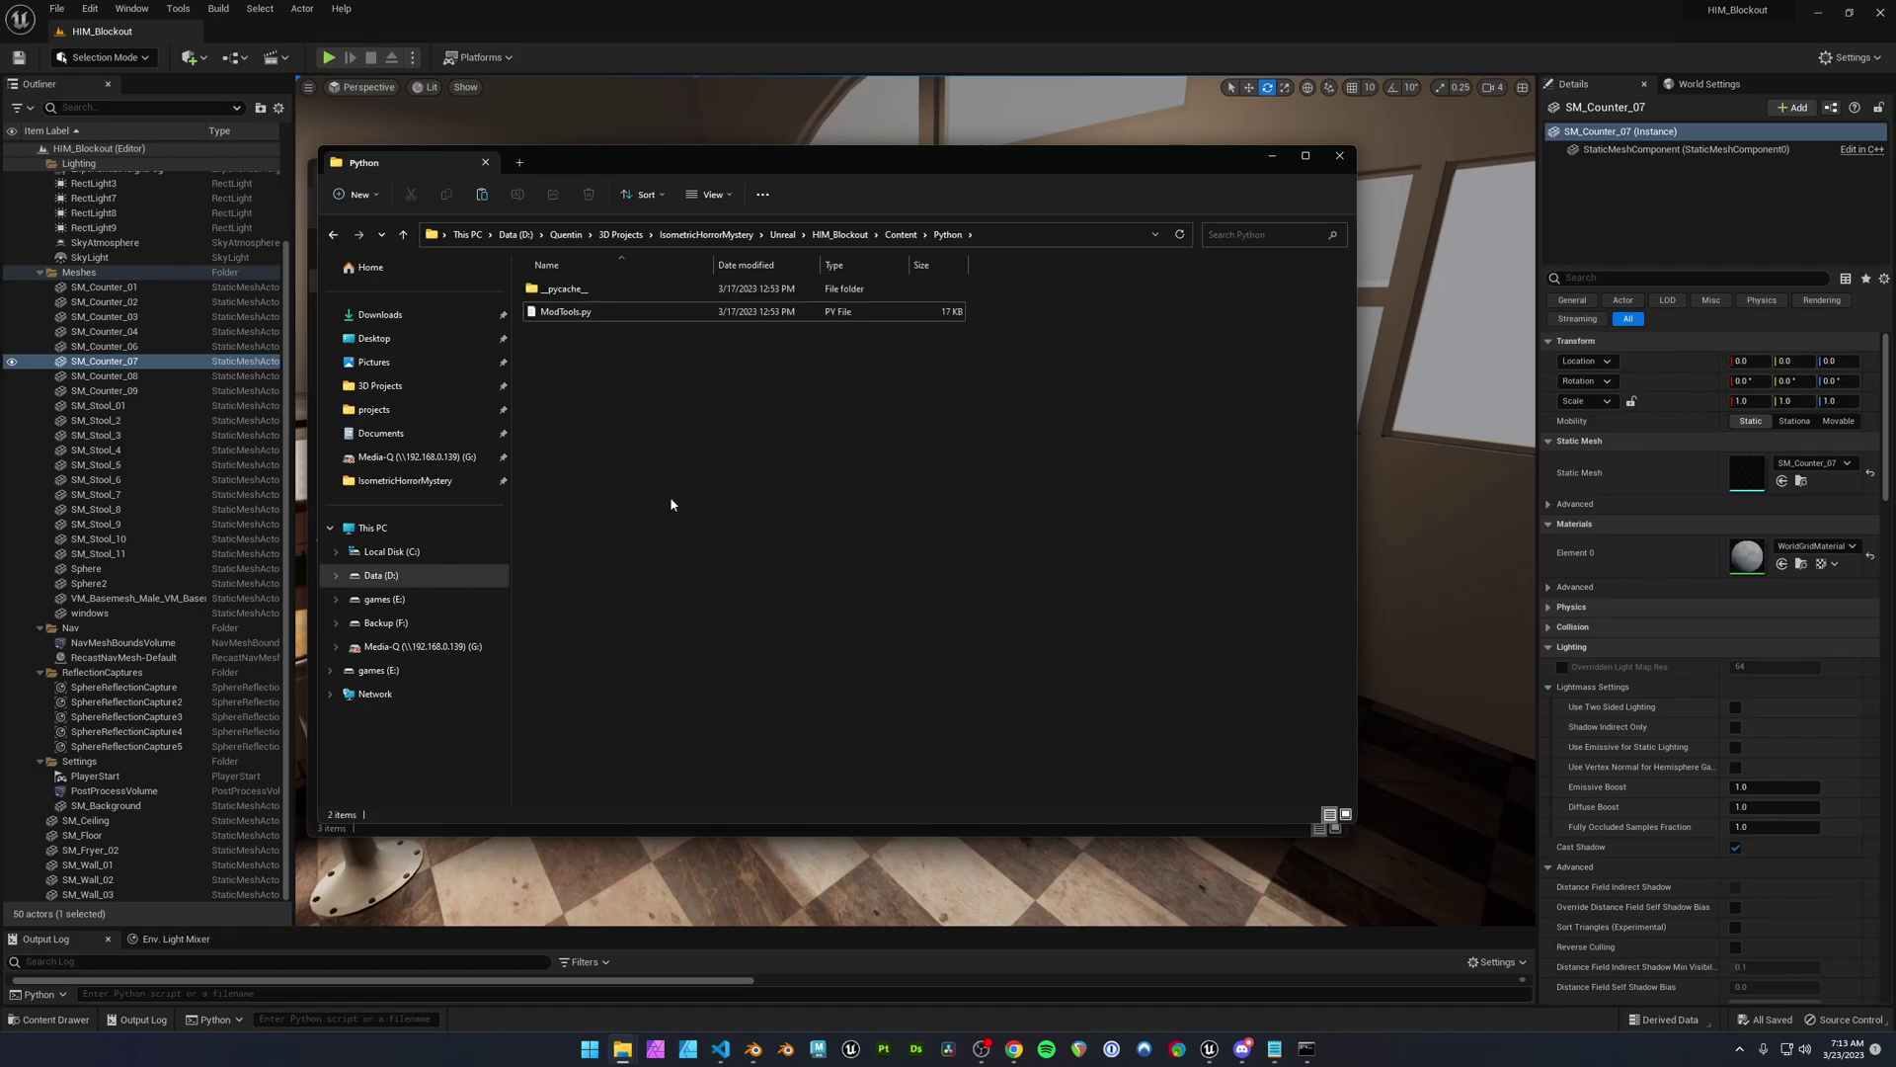
pyautogui.click(670, 504)
pyautogui.click(625, 312)
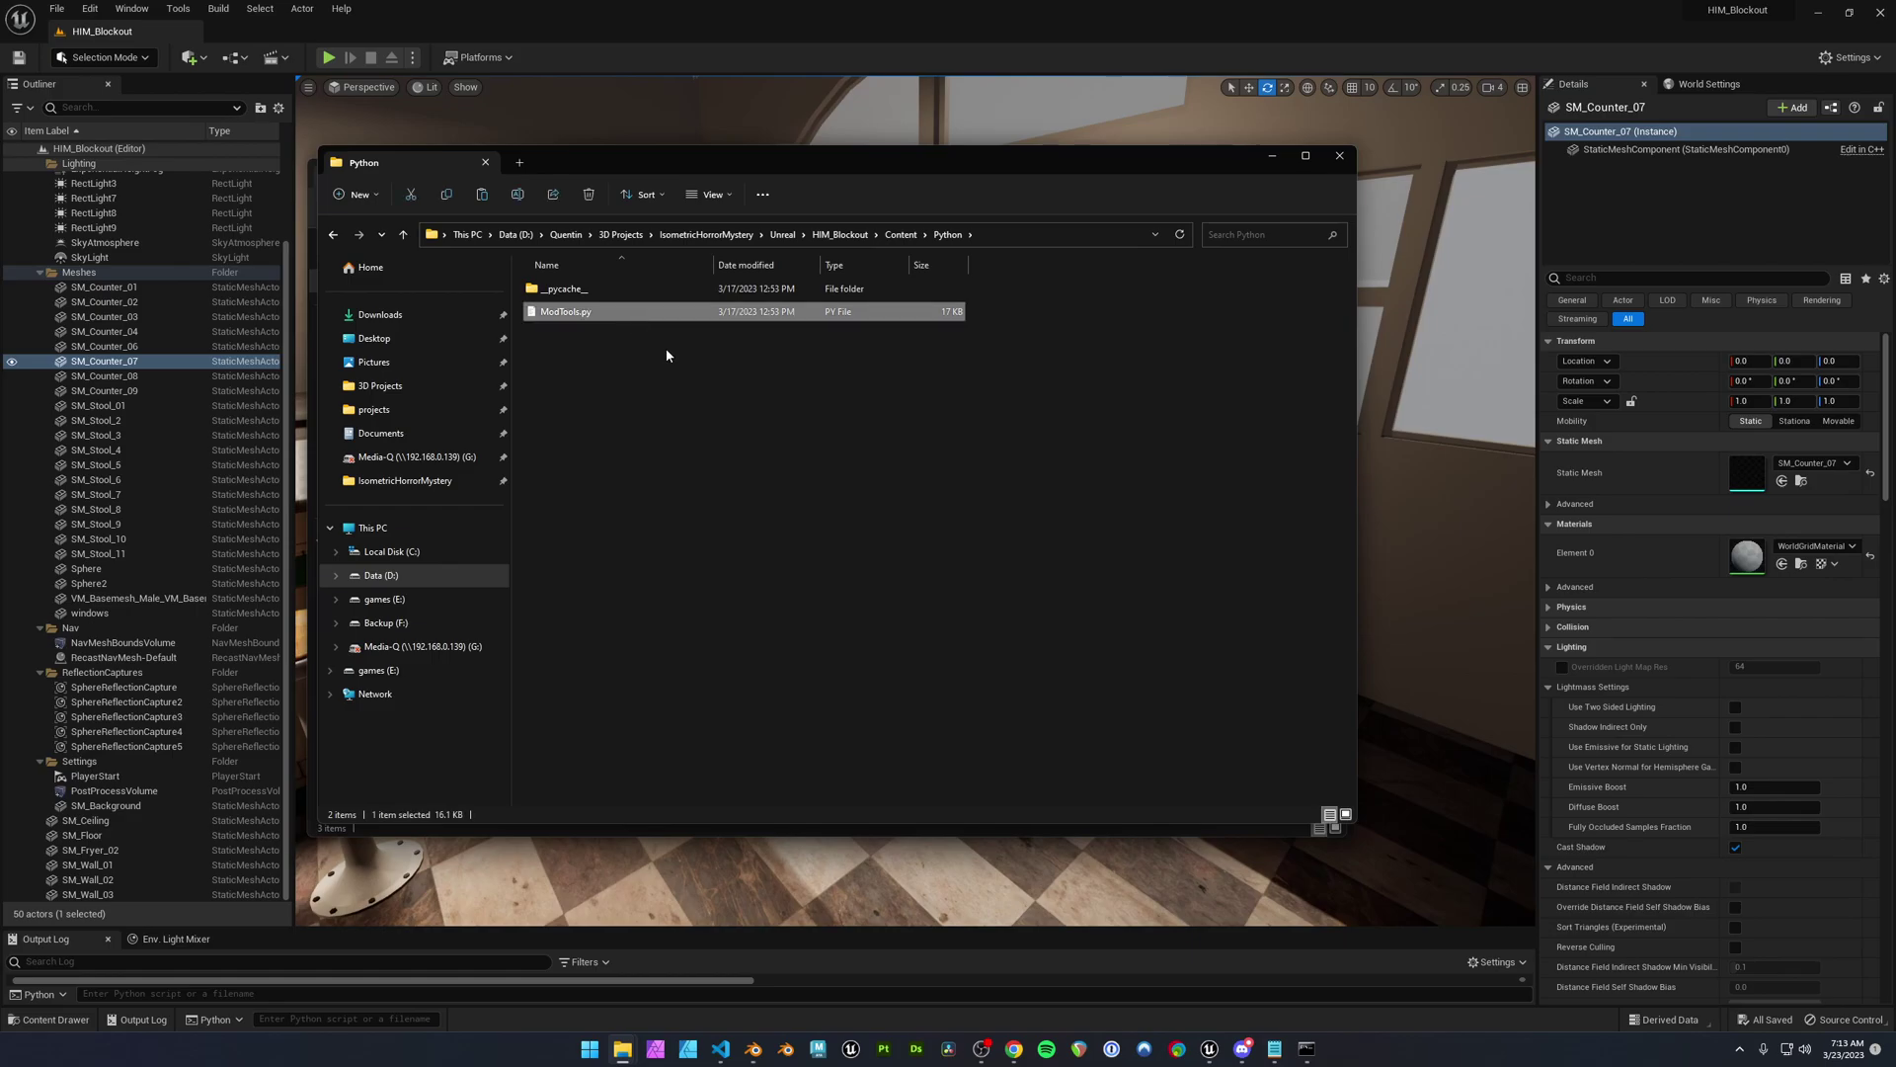
pyautogui.press('Delete')
pyautogui.click(625, 293)
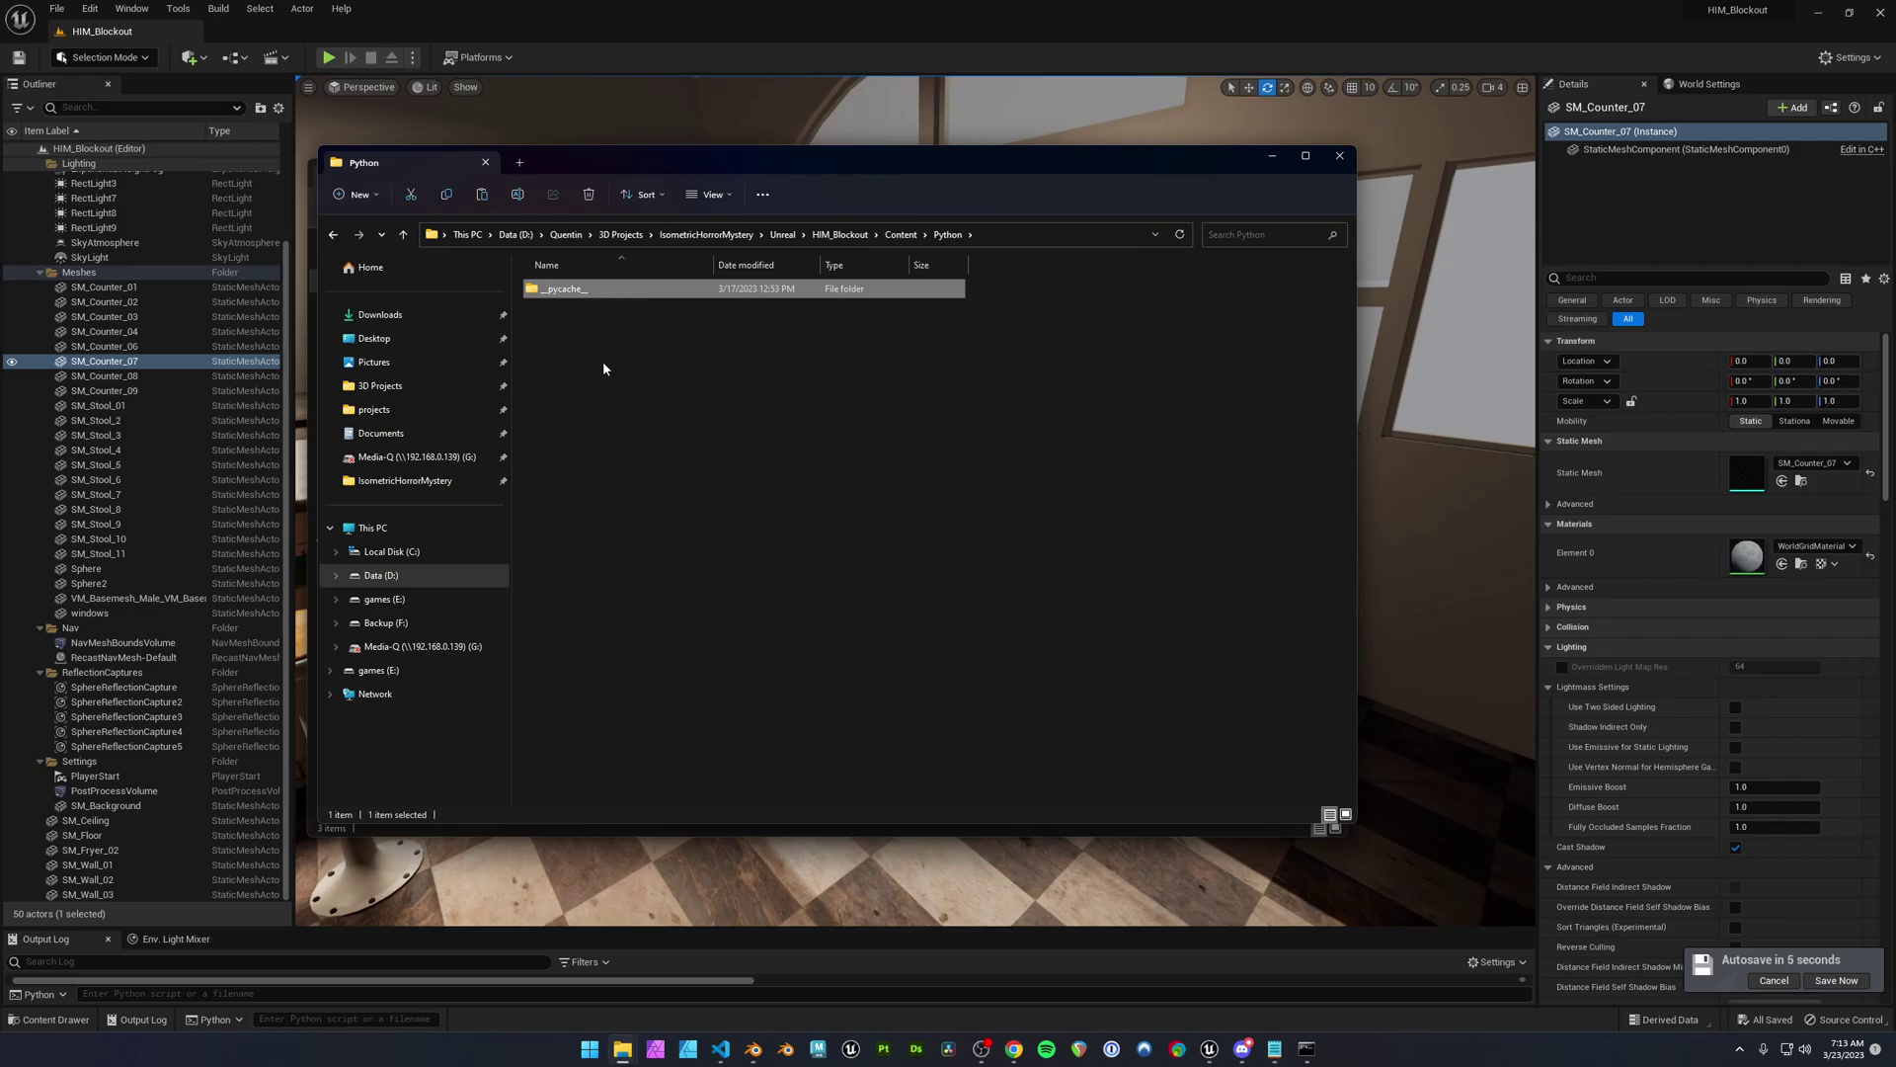
pyautogui.press('BackSpace')
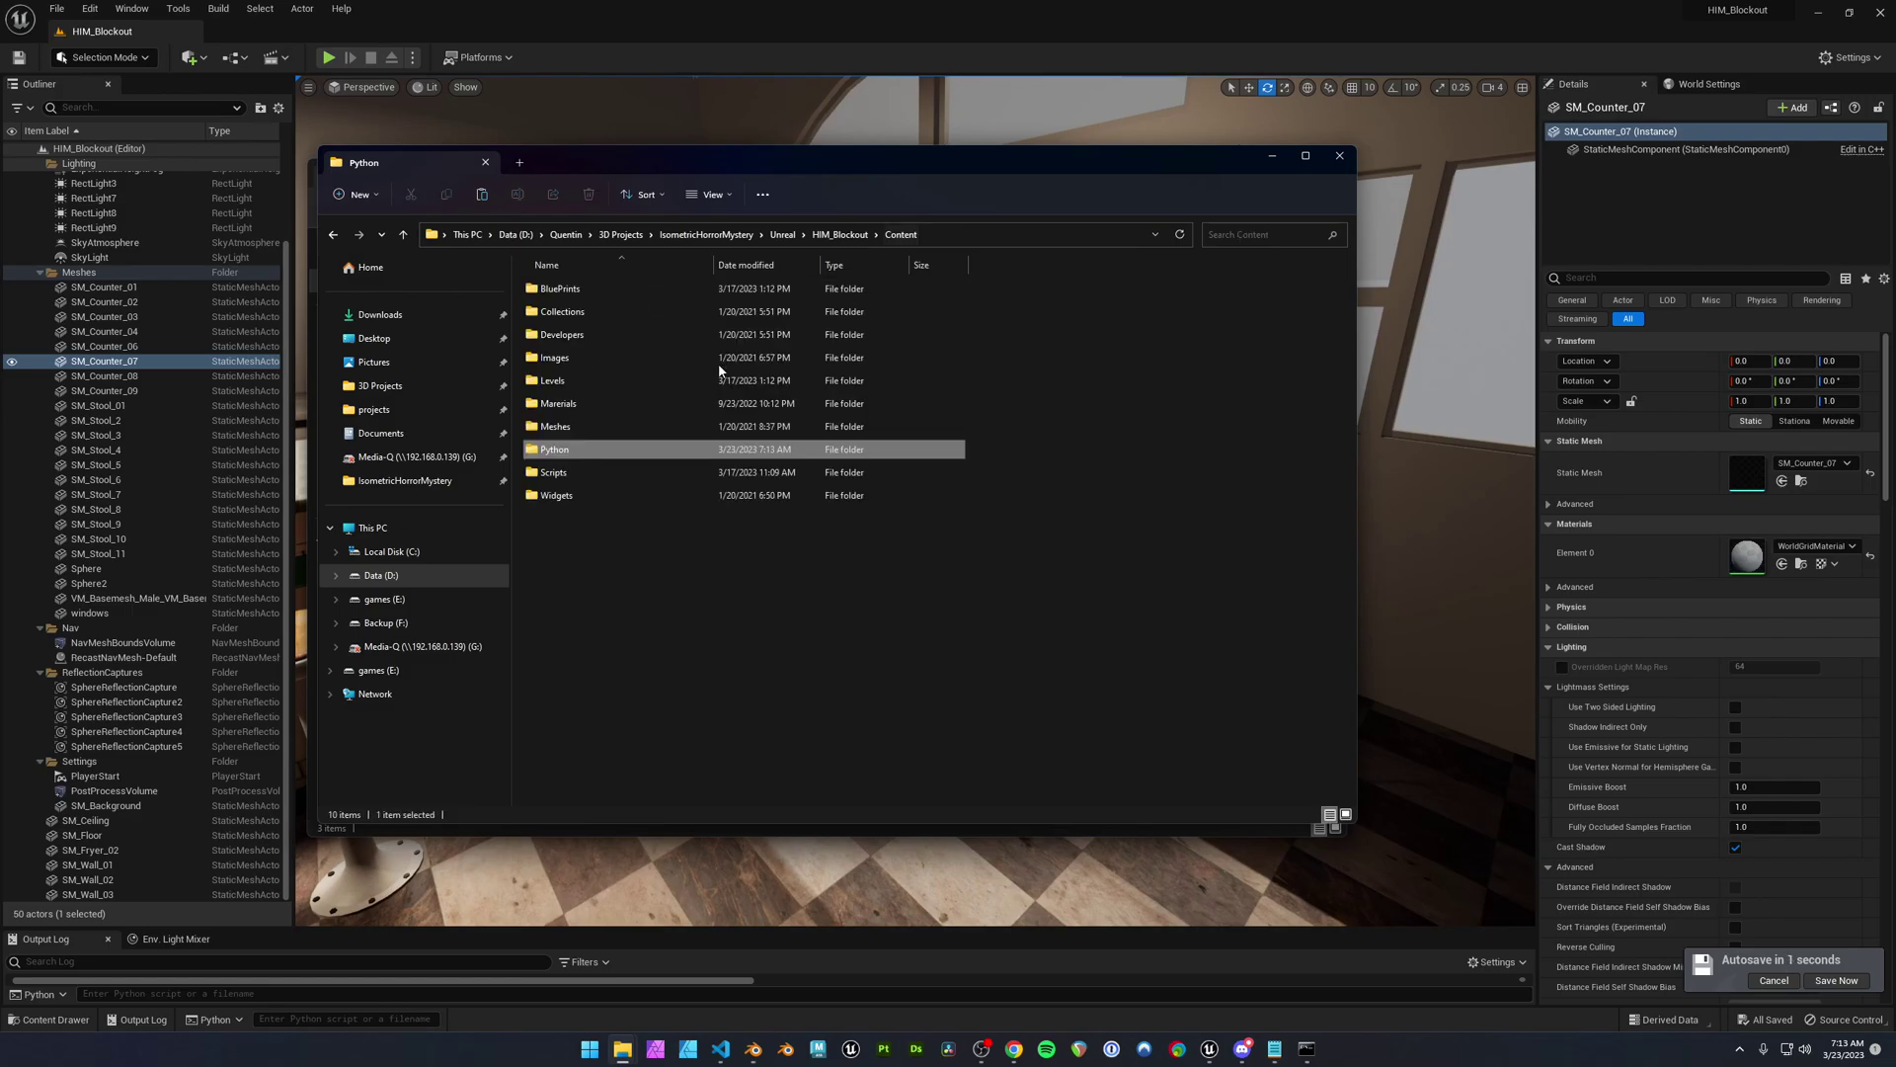
pyautogui.doubleClick(613, 454)
# - Arrange the Python and ModTools folder windows side by side and go into the ModTools_Unreal folder
pyautogui.moveTo(796, 169); pyautogui.dragTo(1288, 220)
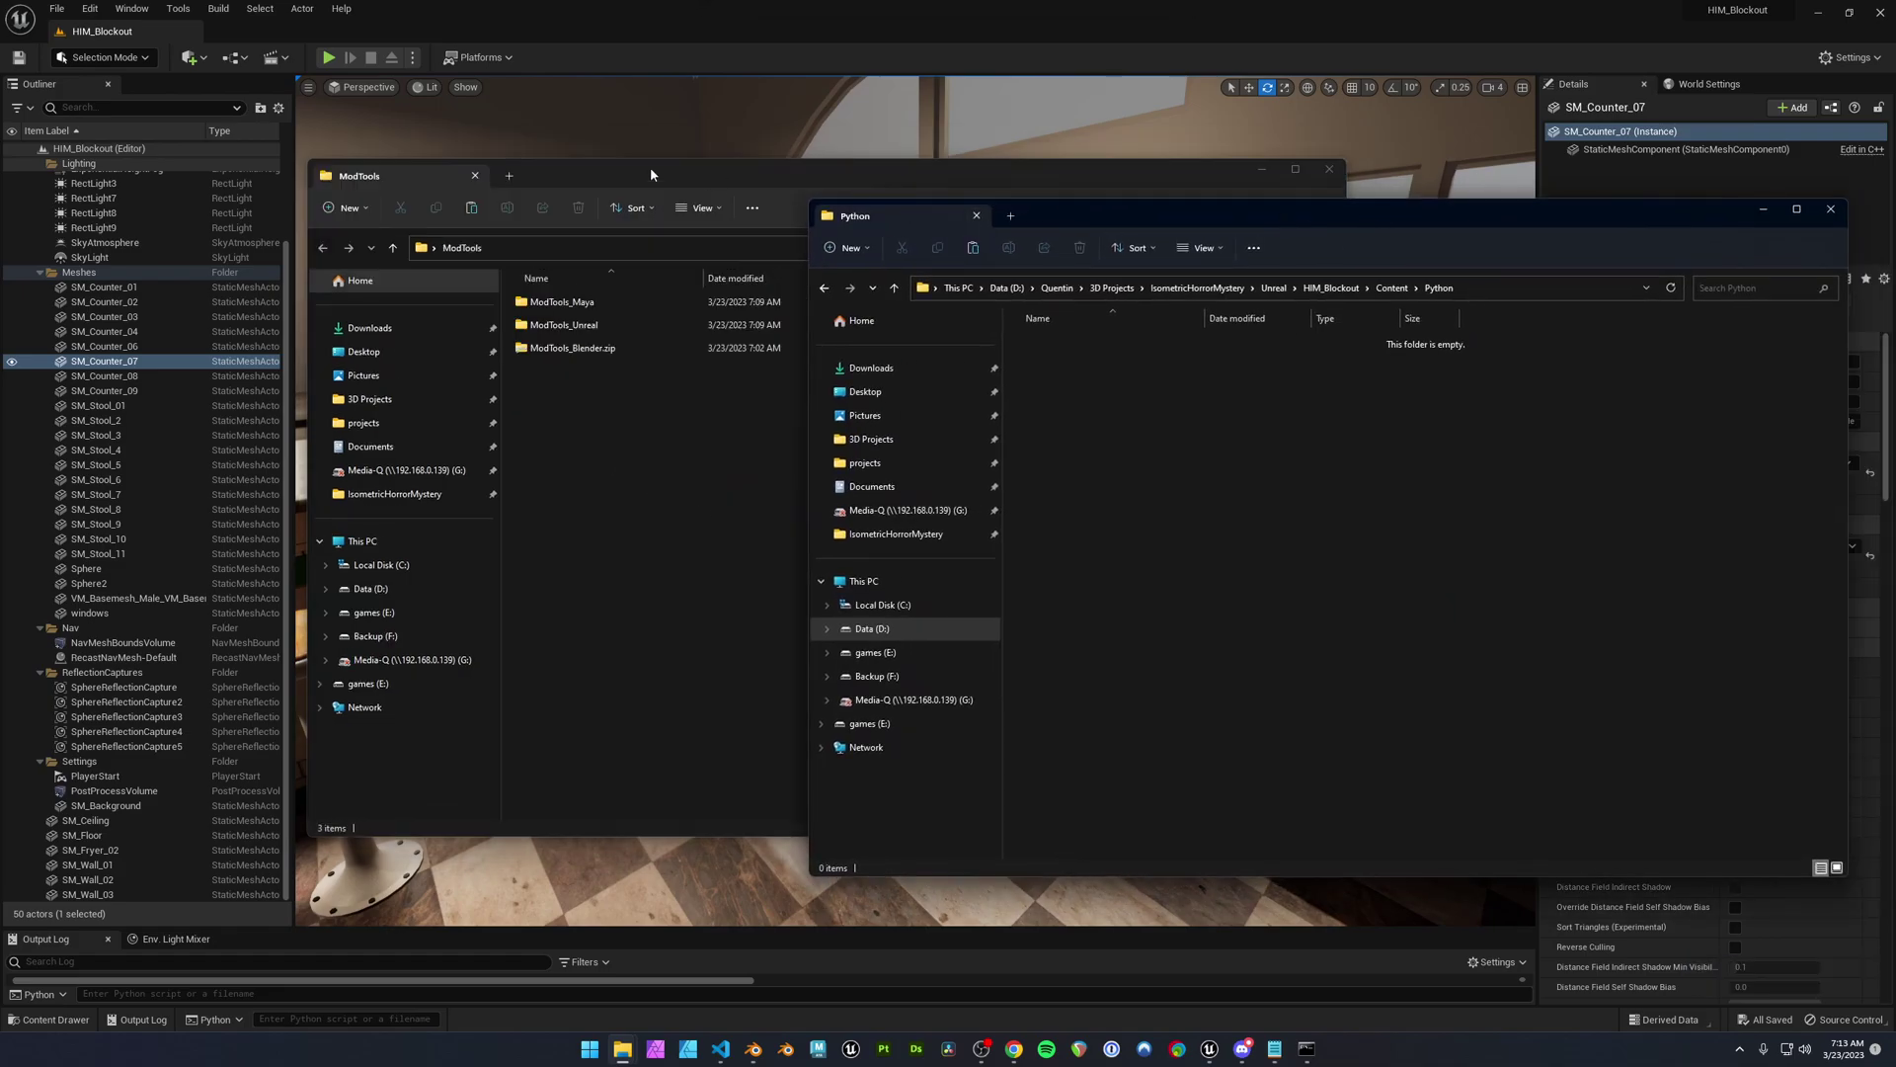
pyautogui.moveTo(652, 174); pyautogui.dragTo(453, 152)
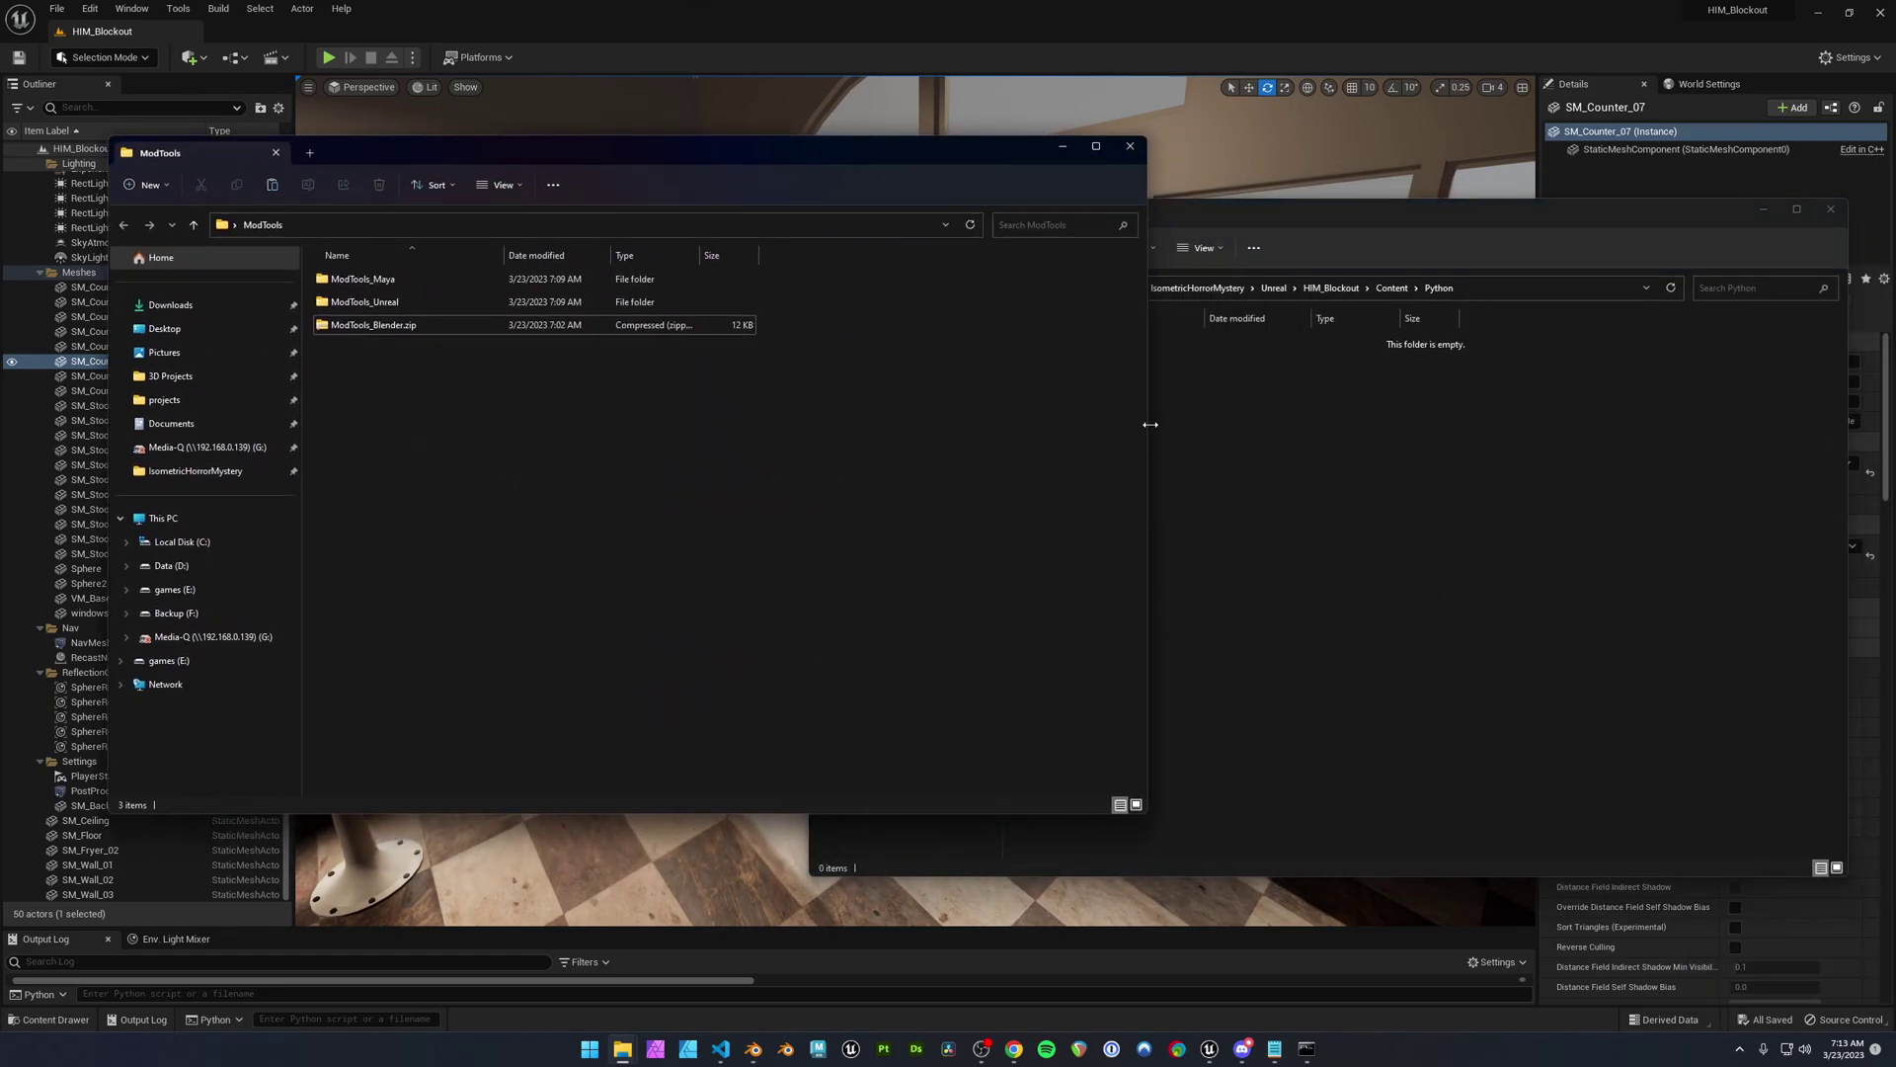
pyautogui.moveTo(1146, 425); pyautogui.dragTo(792, 424)
pyautogui.moveTo(1175, 222); pyautogui.dragTo(1197, 194)
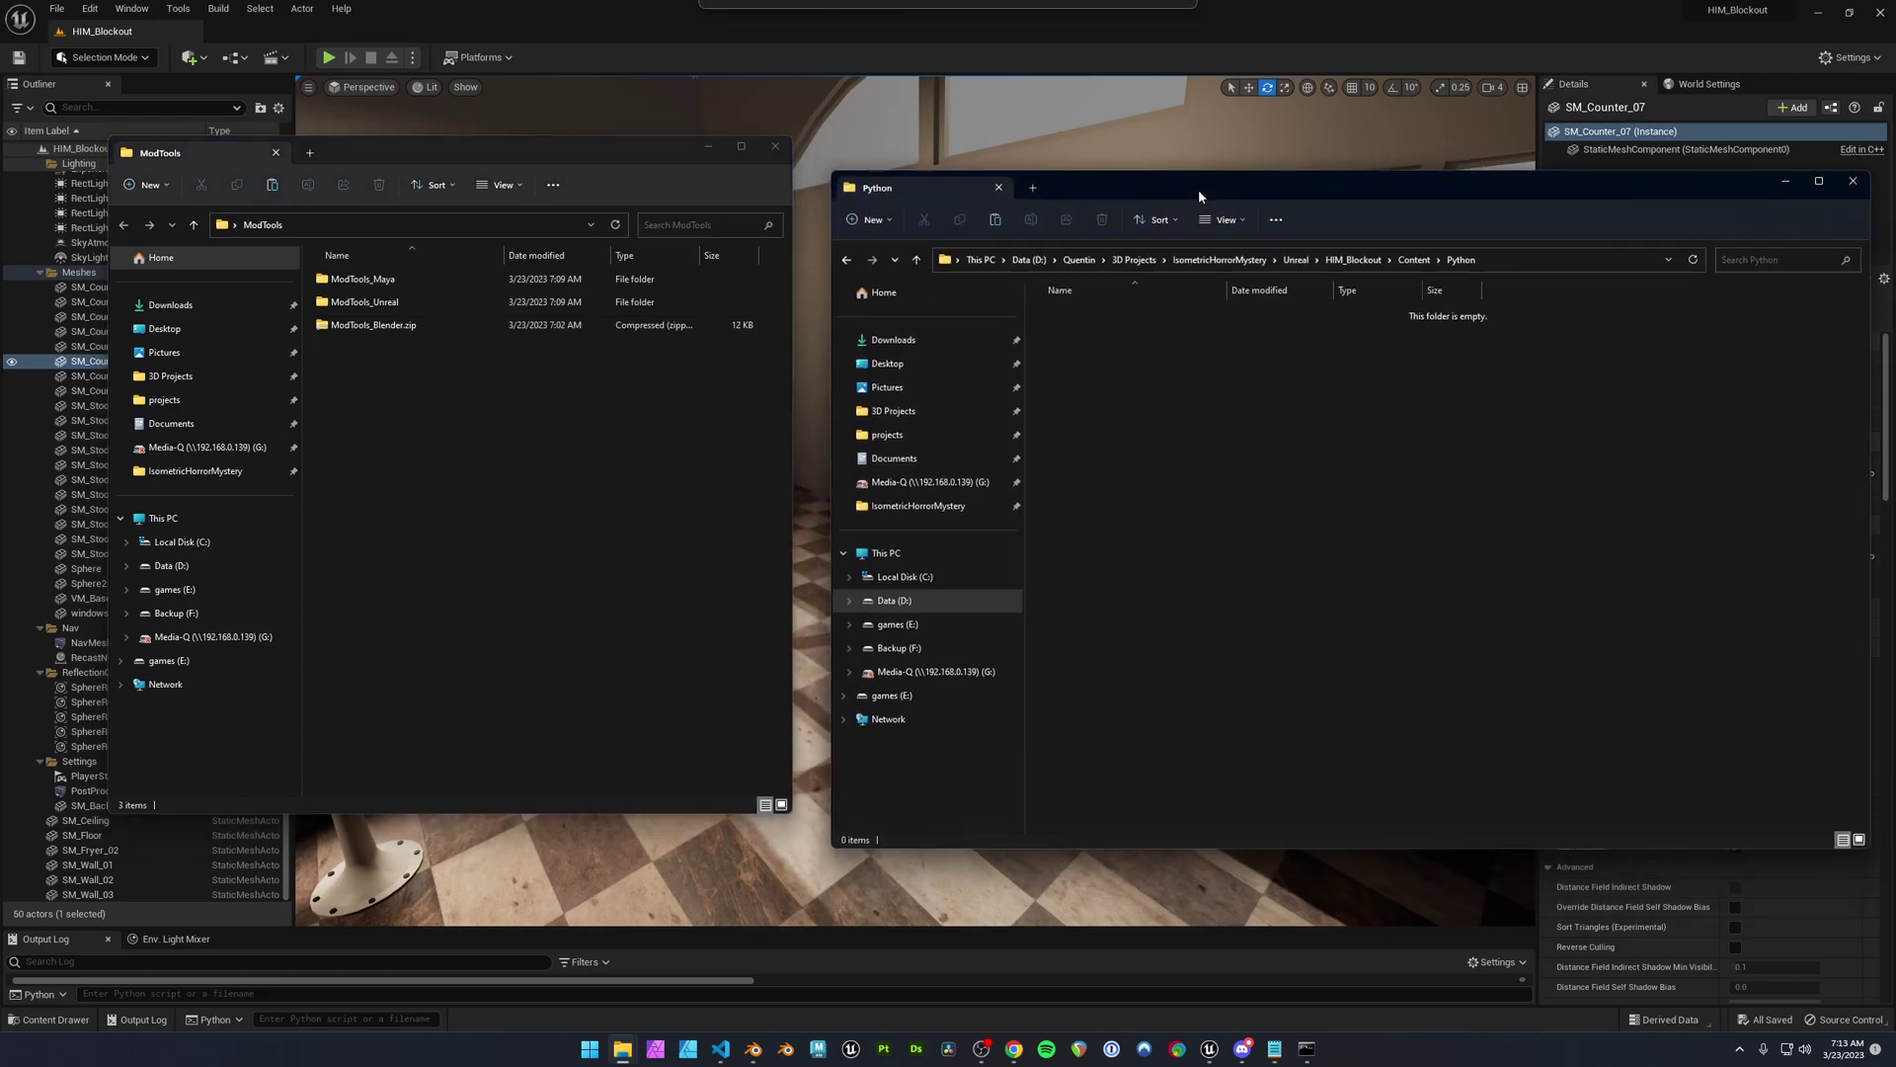
pyautogui.doubleClick(376, 305)
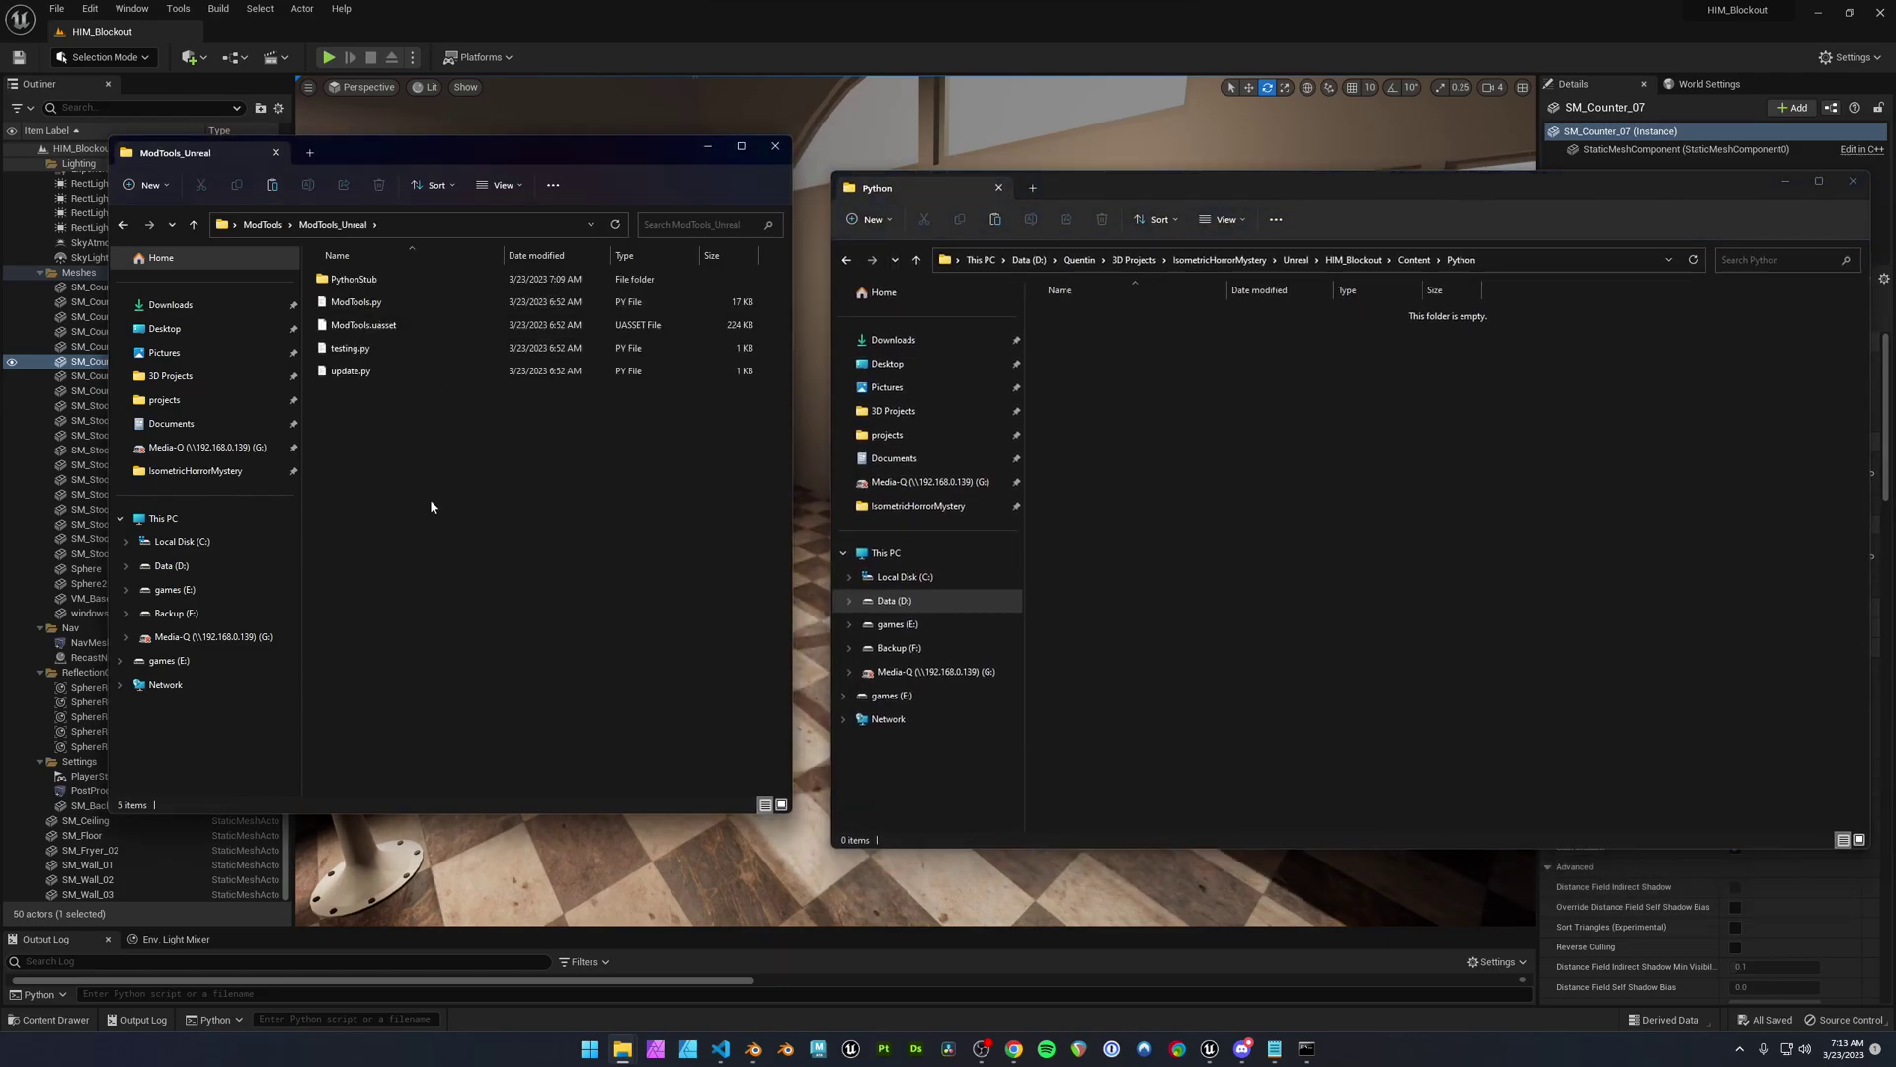
# - Copy ModTools.py and ModTools.uasset from ModTools_Unreal into the project's Content/Python folder
pyautogui.click(405, 331)
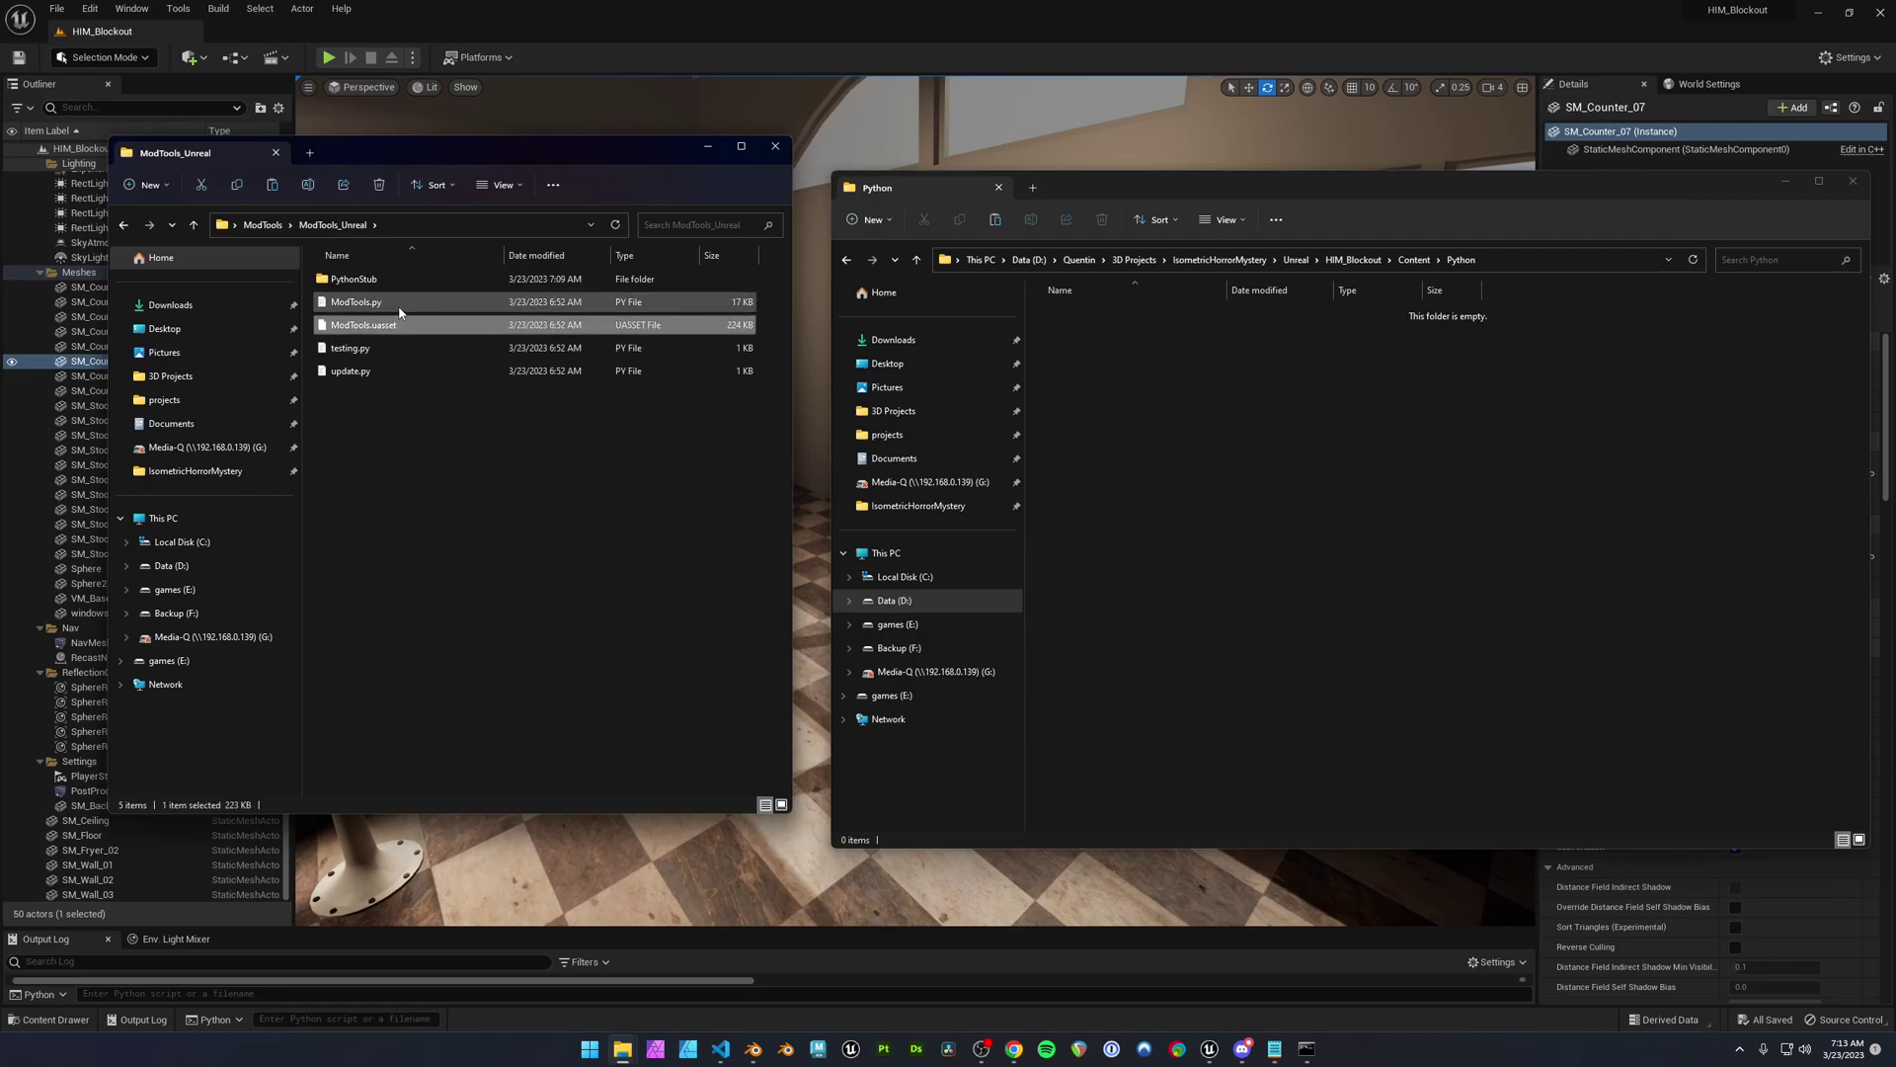
pyautogui.keyDown('ctrl'); pyautogui.click(401, 306); pyautogui.keyUp('ctrl')
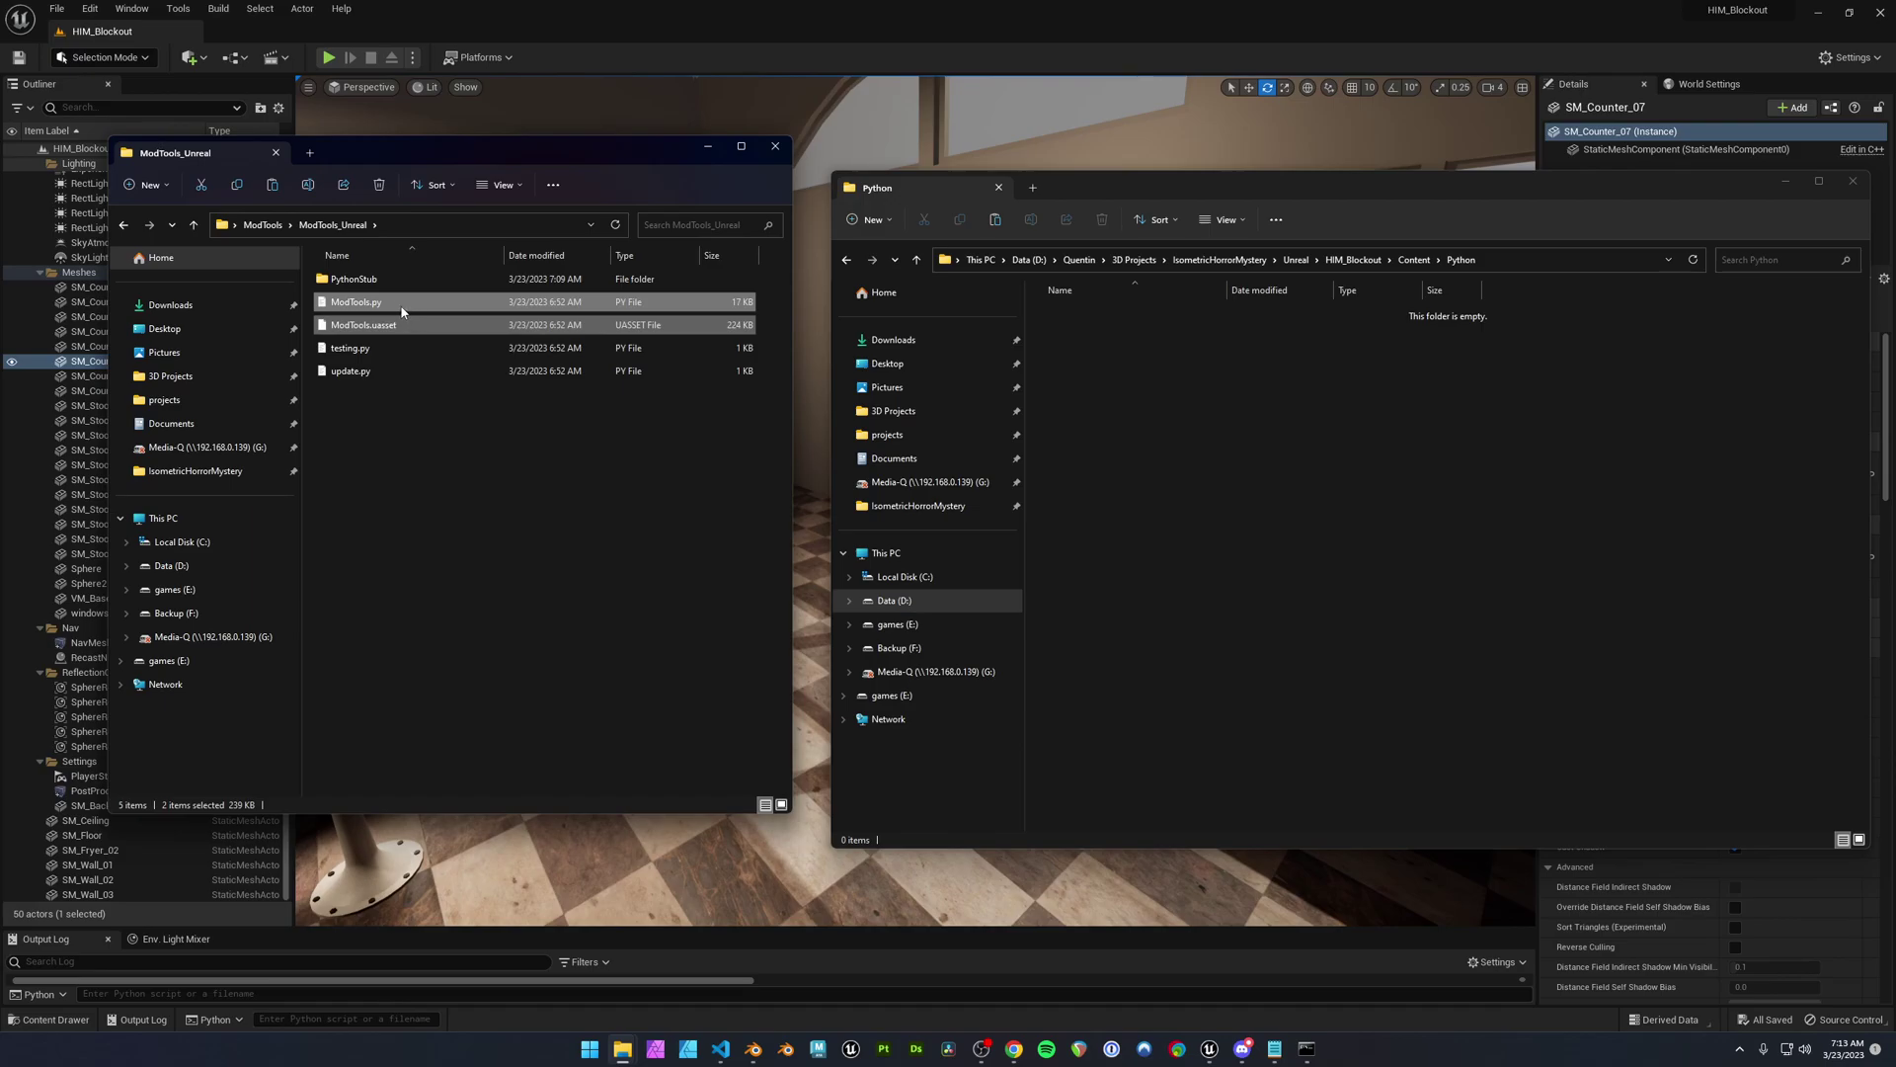
pyautogui.moveTo(405, 309); pyautogui.dragTo(1255, 443)
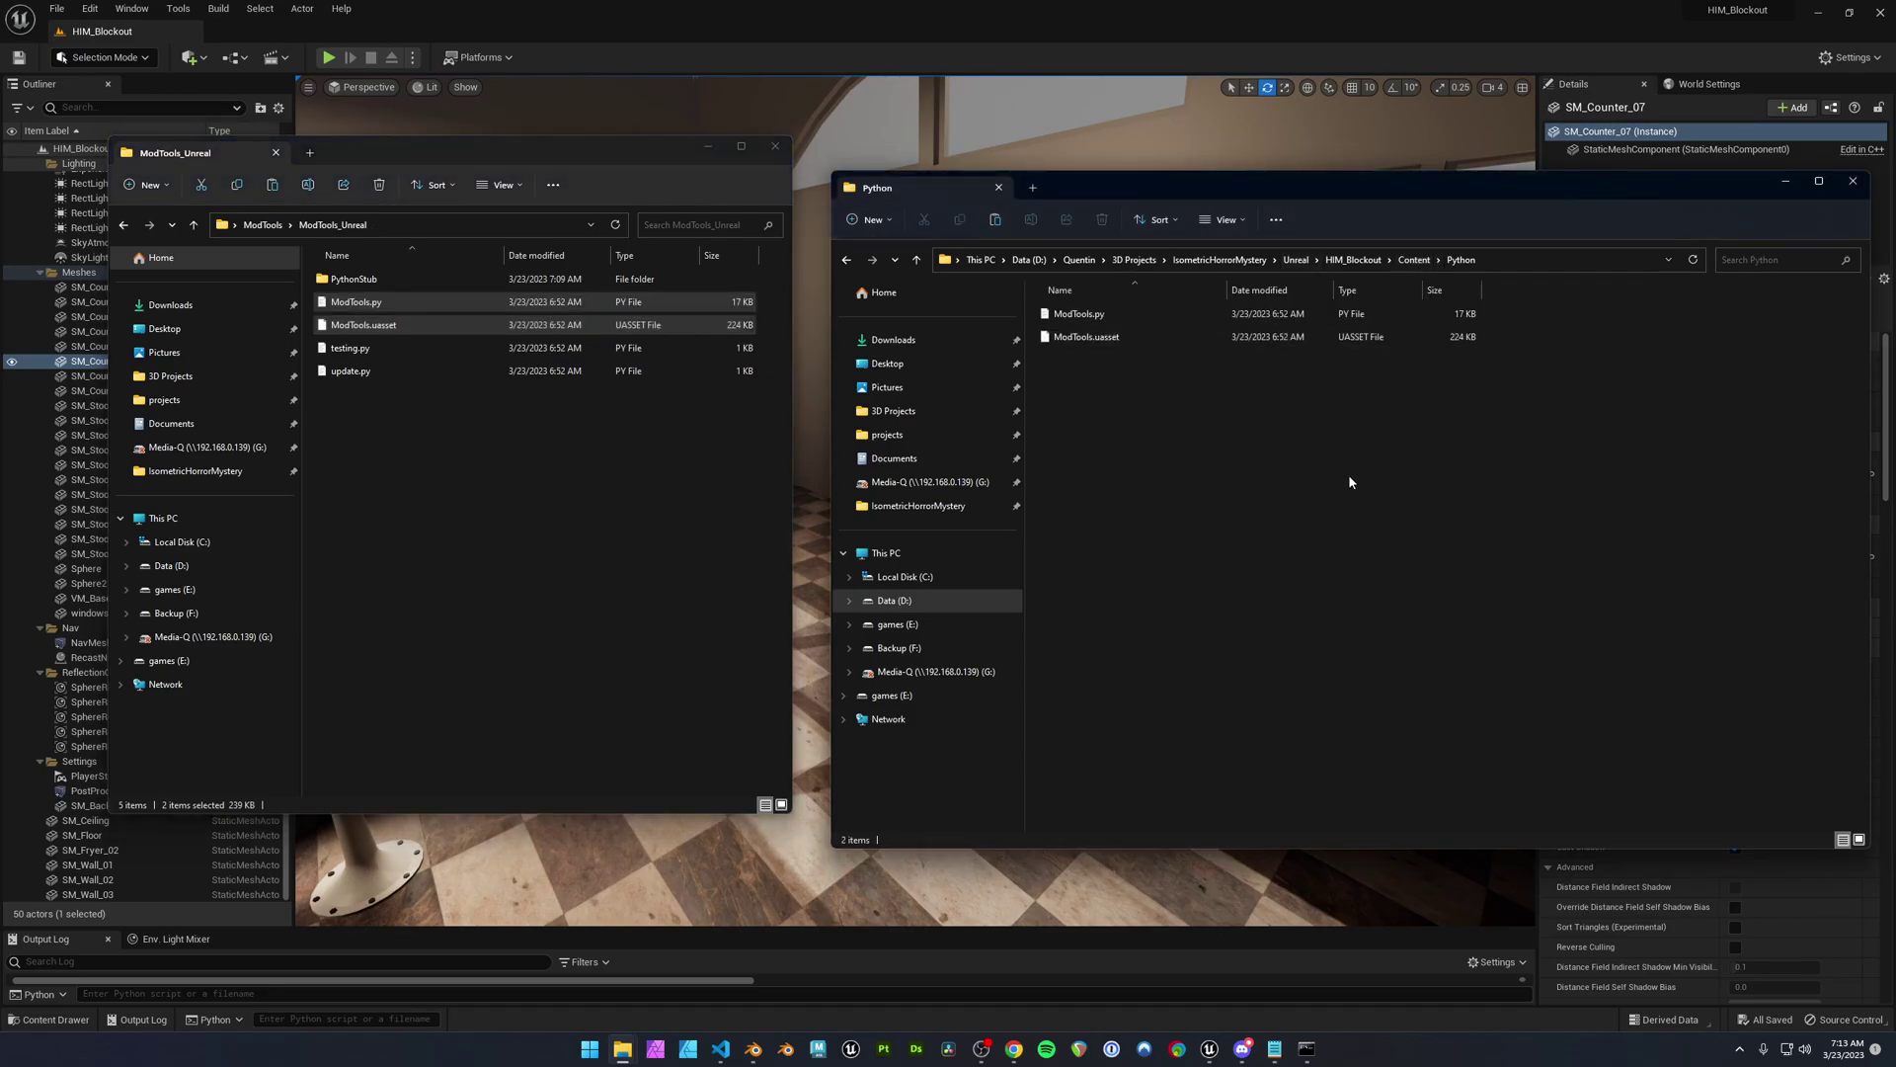
pyautogui.moveTo(1227, 185); pyautogui.dragTo(1203, 164)
pyautogui.click(1105, 316)
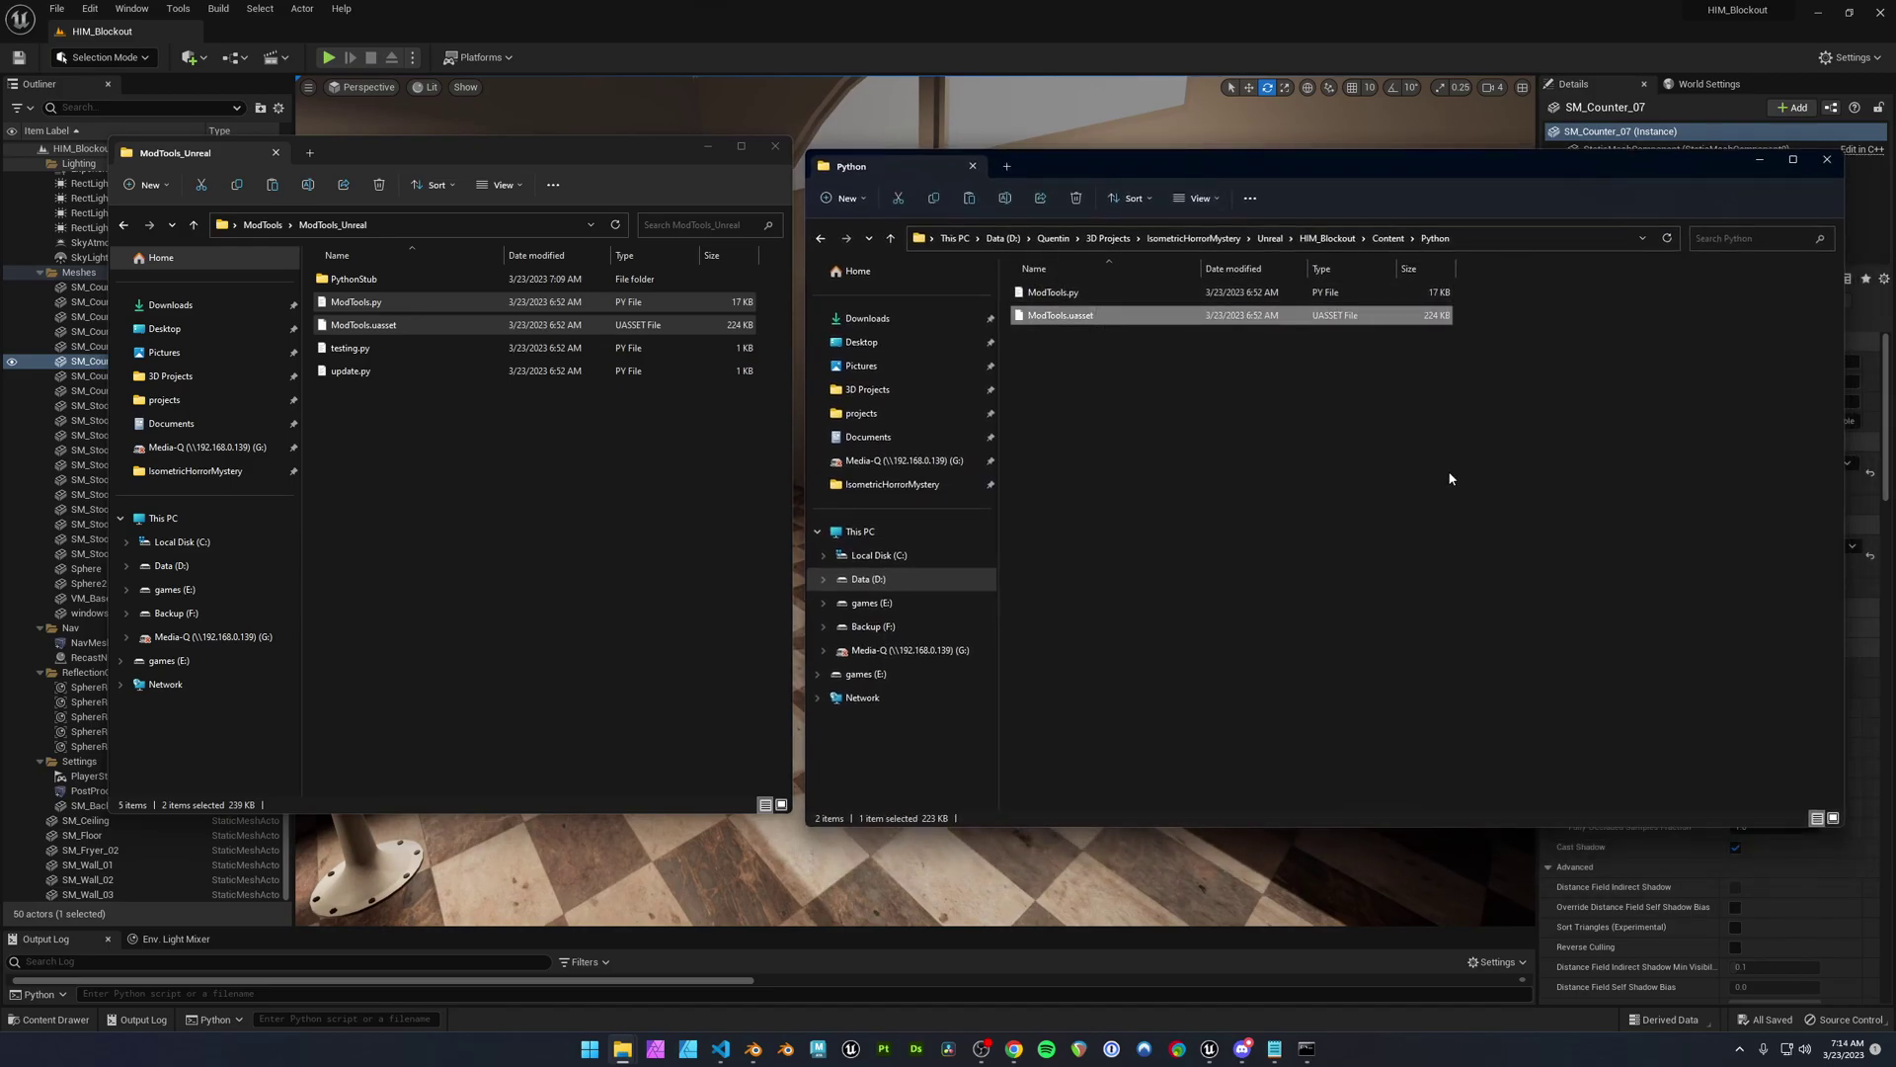
pyautogui.click(1067, 295)
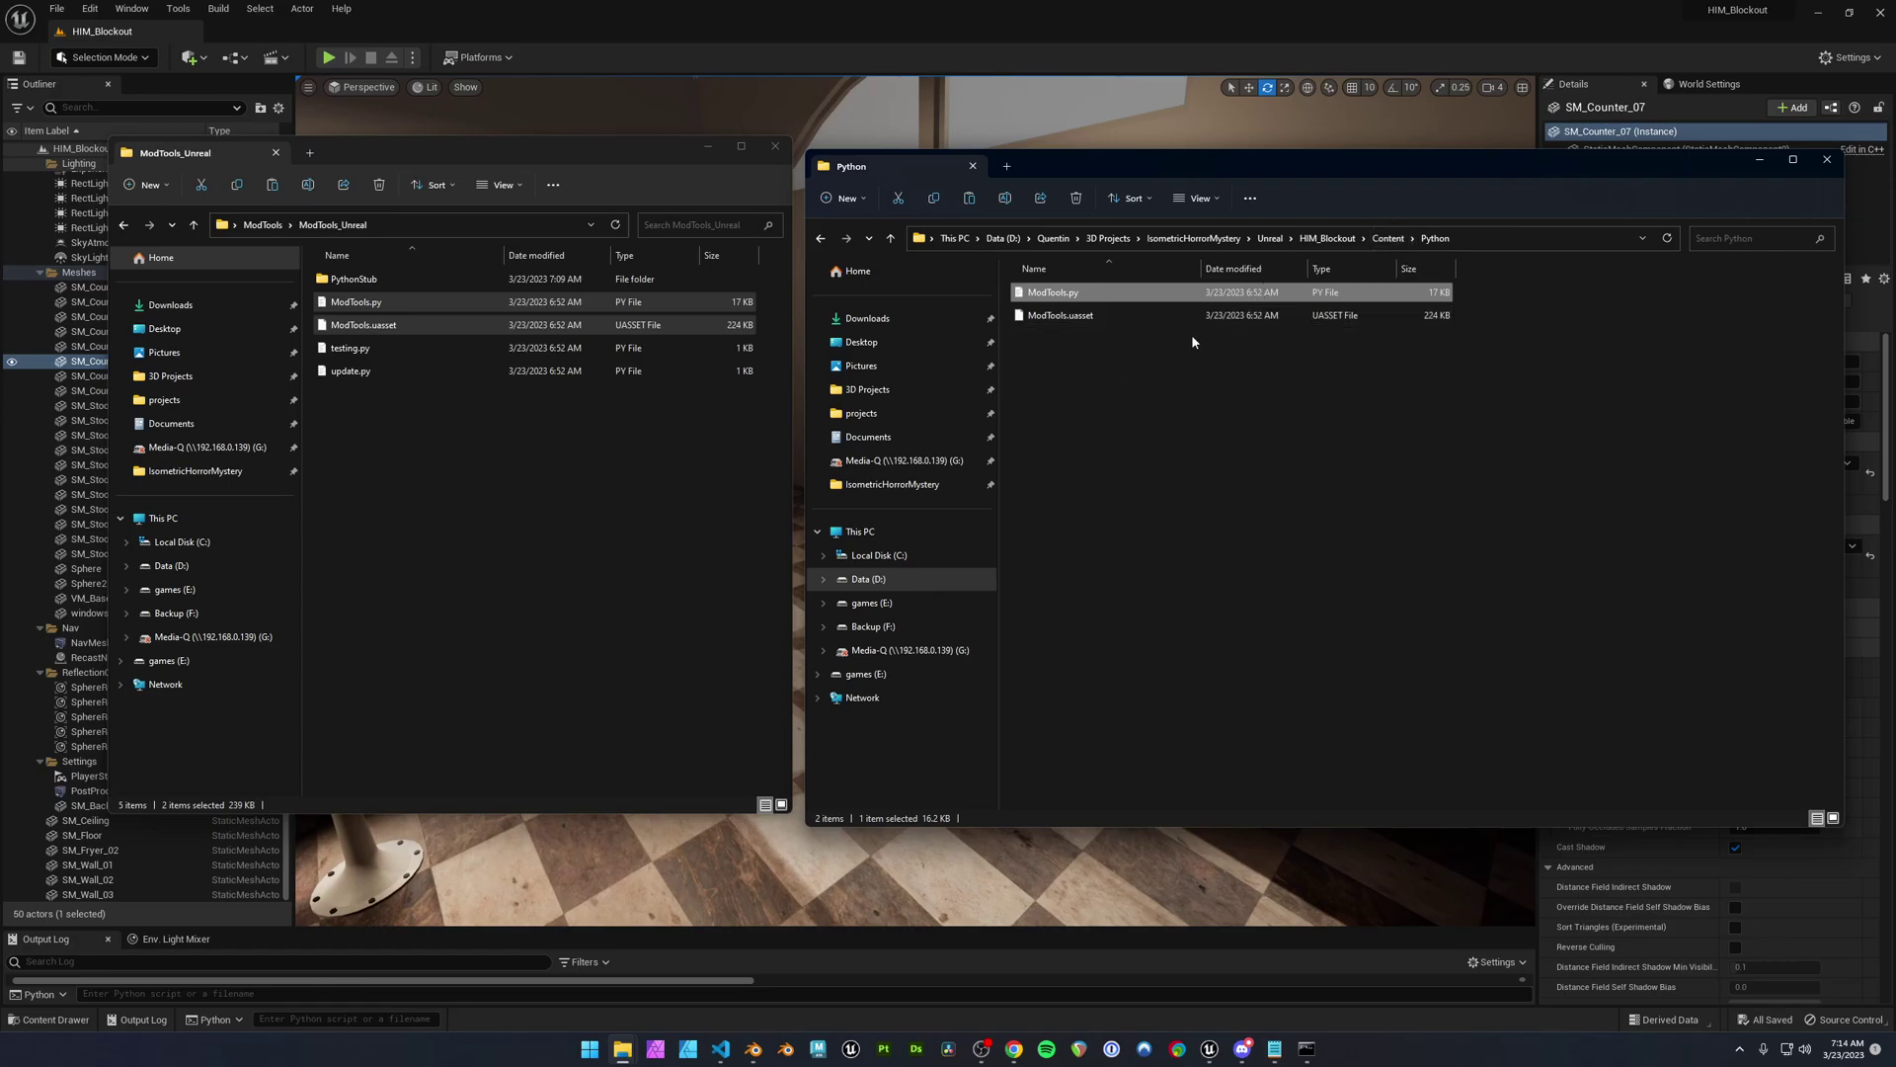
pyautogui.click(1159, 437)
# - Return to Unreal Editor and run the ModTools editor utility widget from the Content/Python folder
pyautogui.click(926, 10)
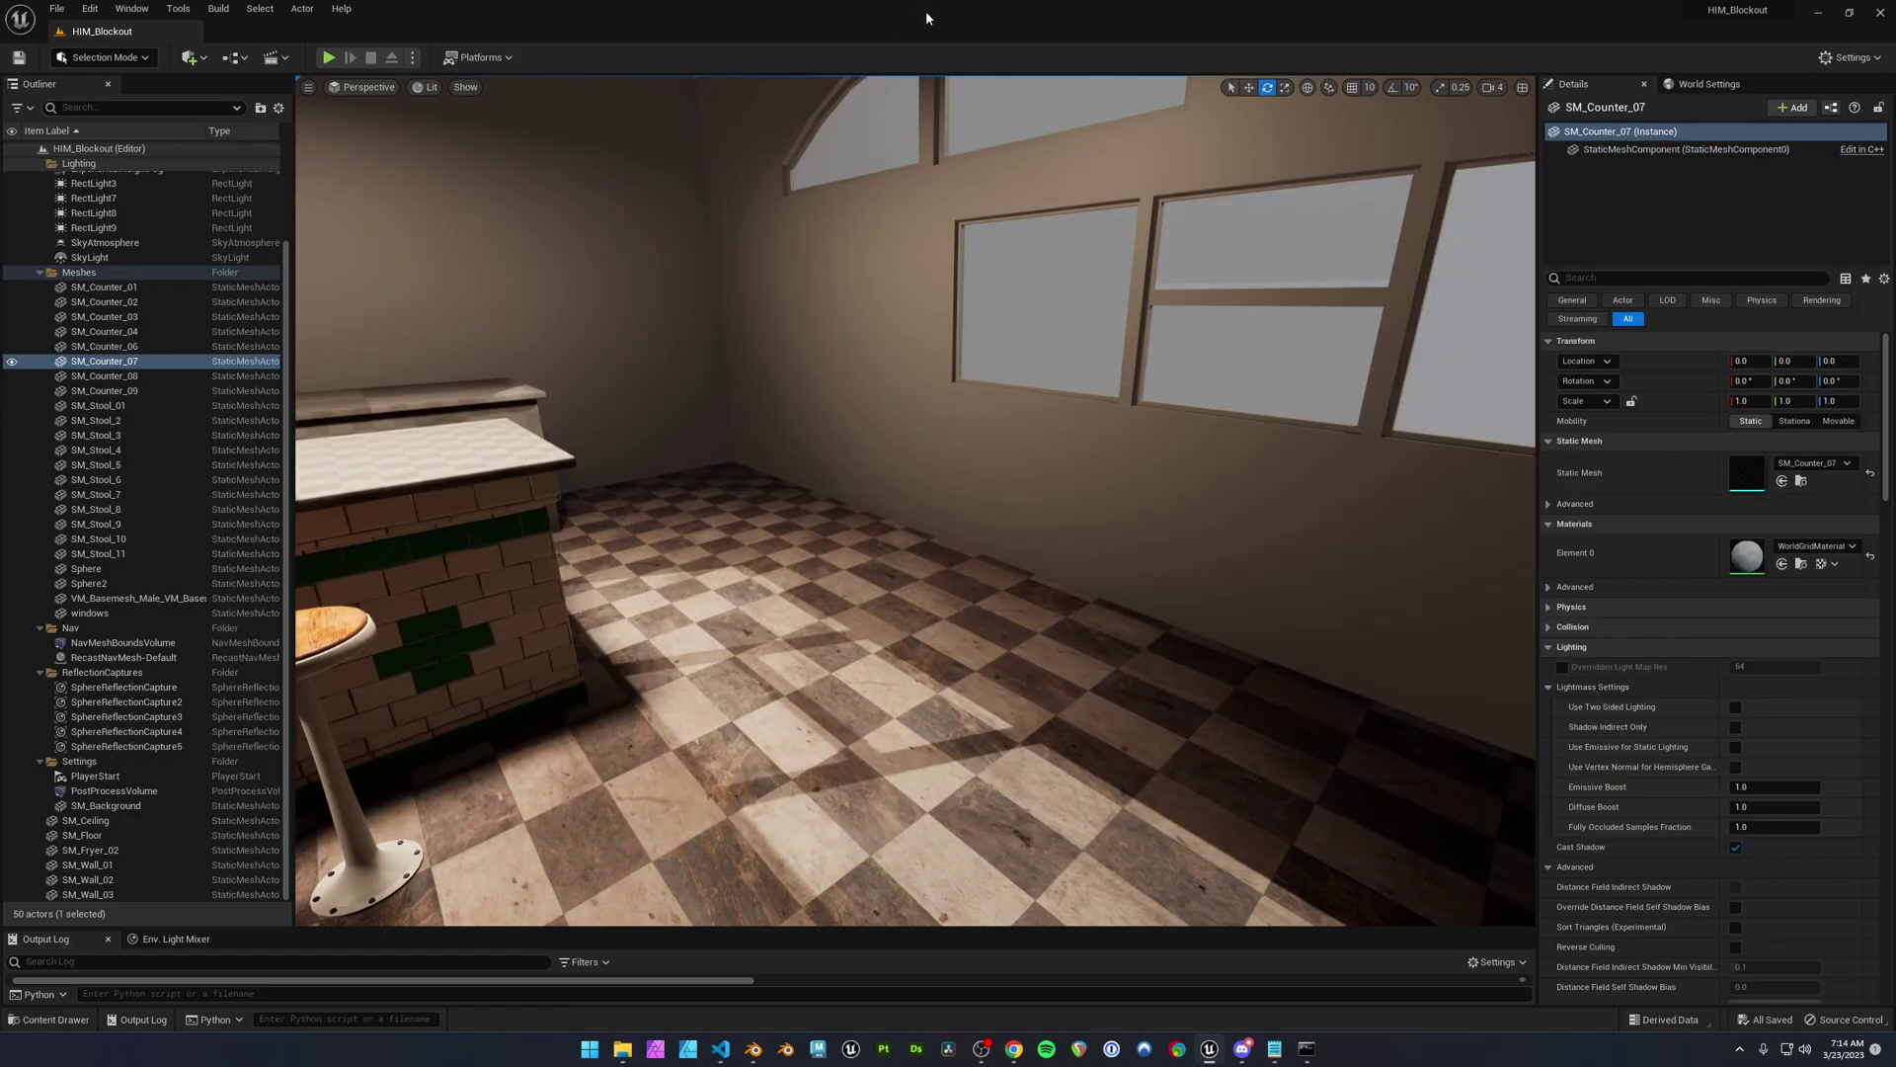
pyautogui.hotkey('ctrl', 'space')
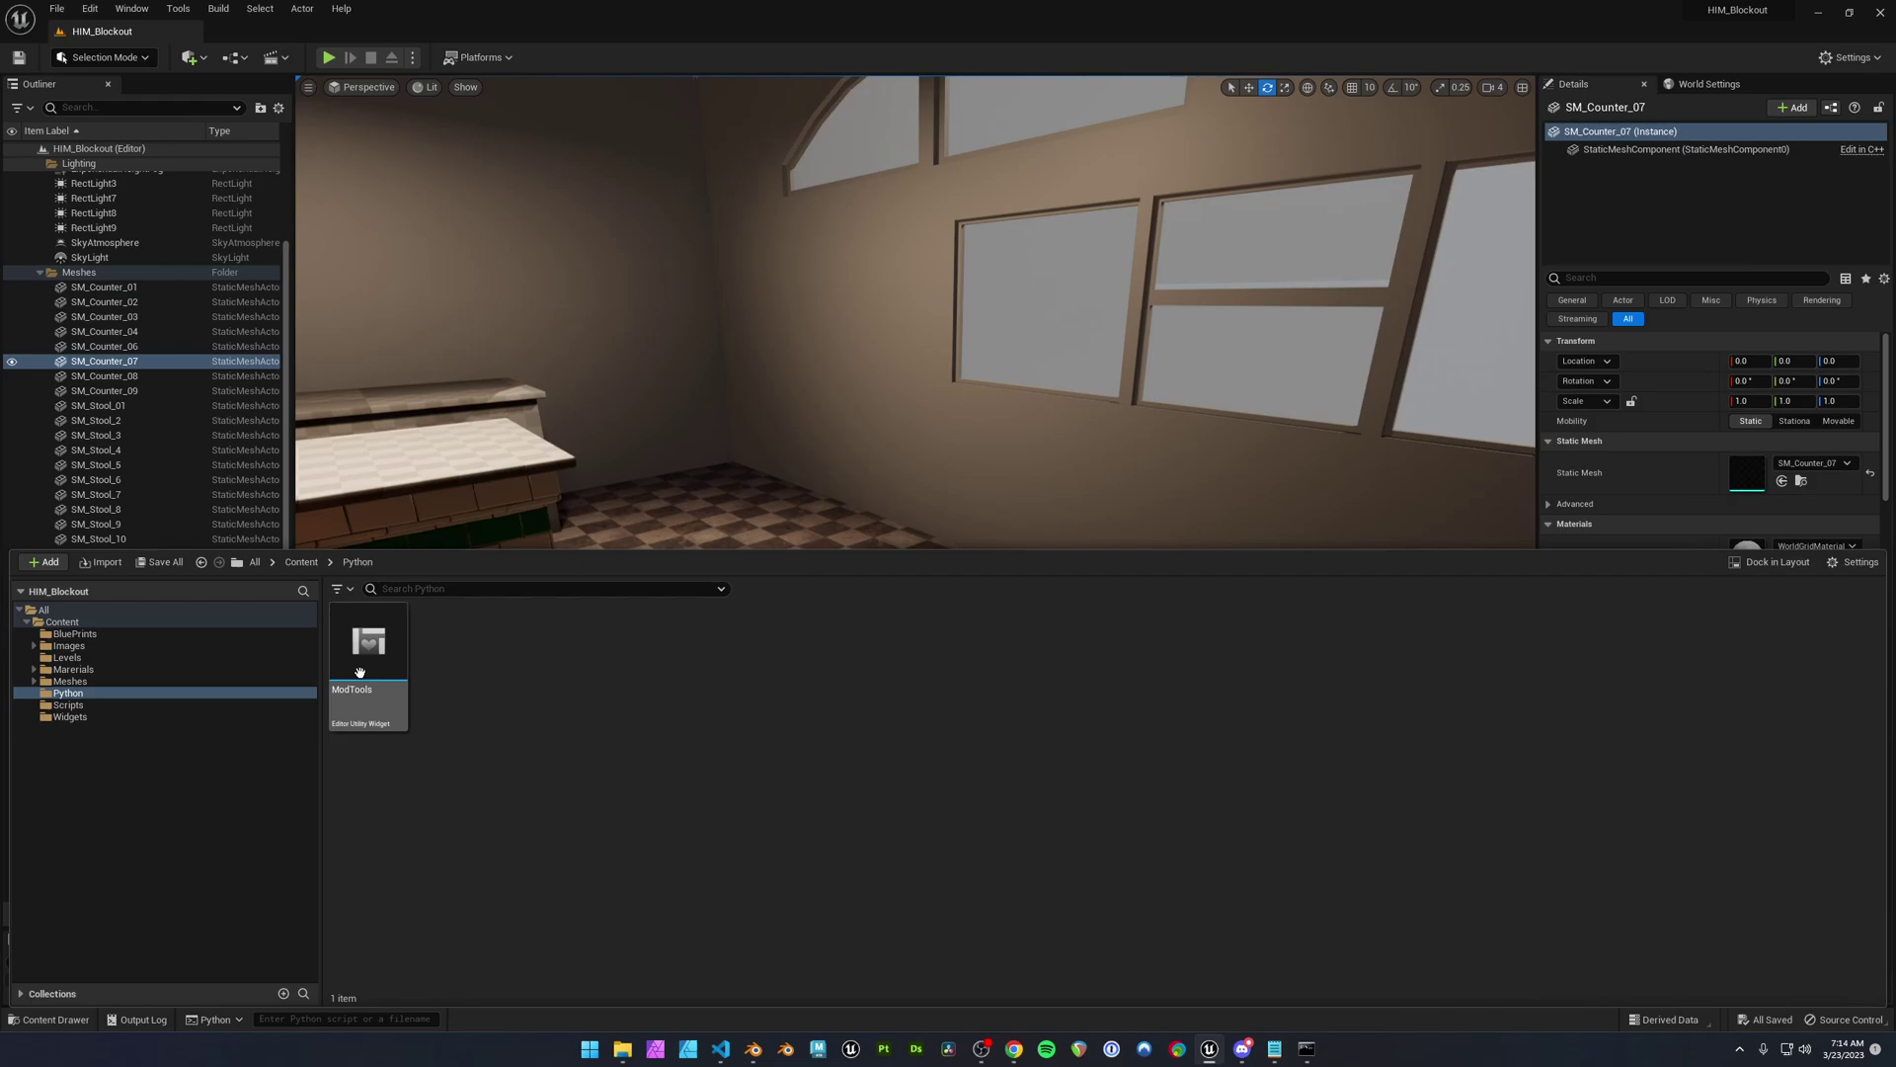
pyautogui.click(363, 672)
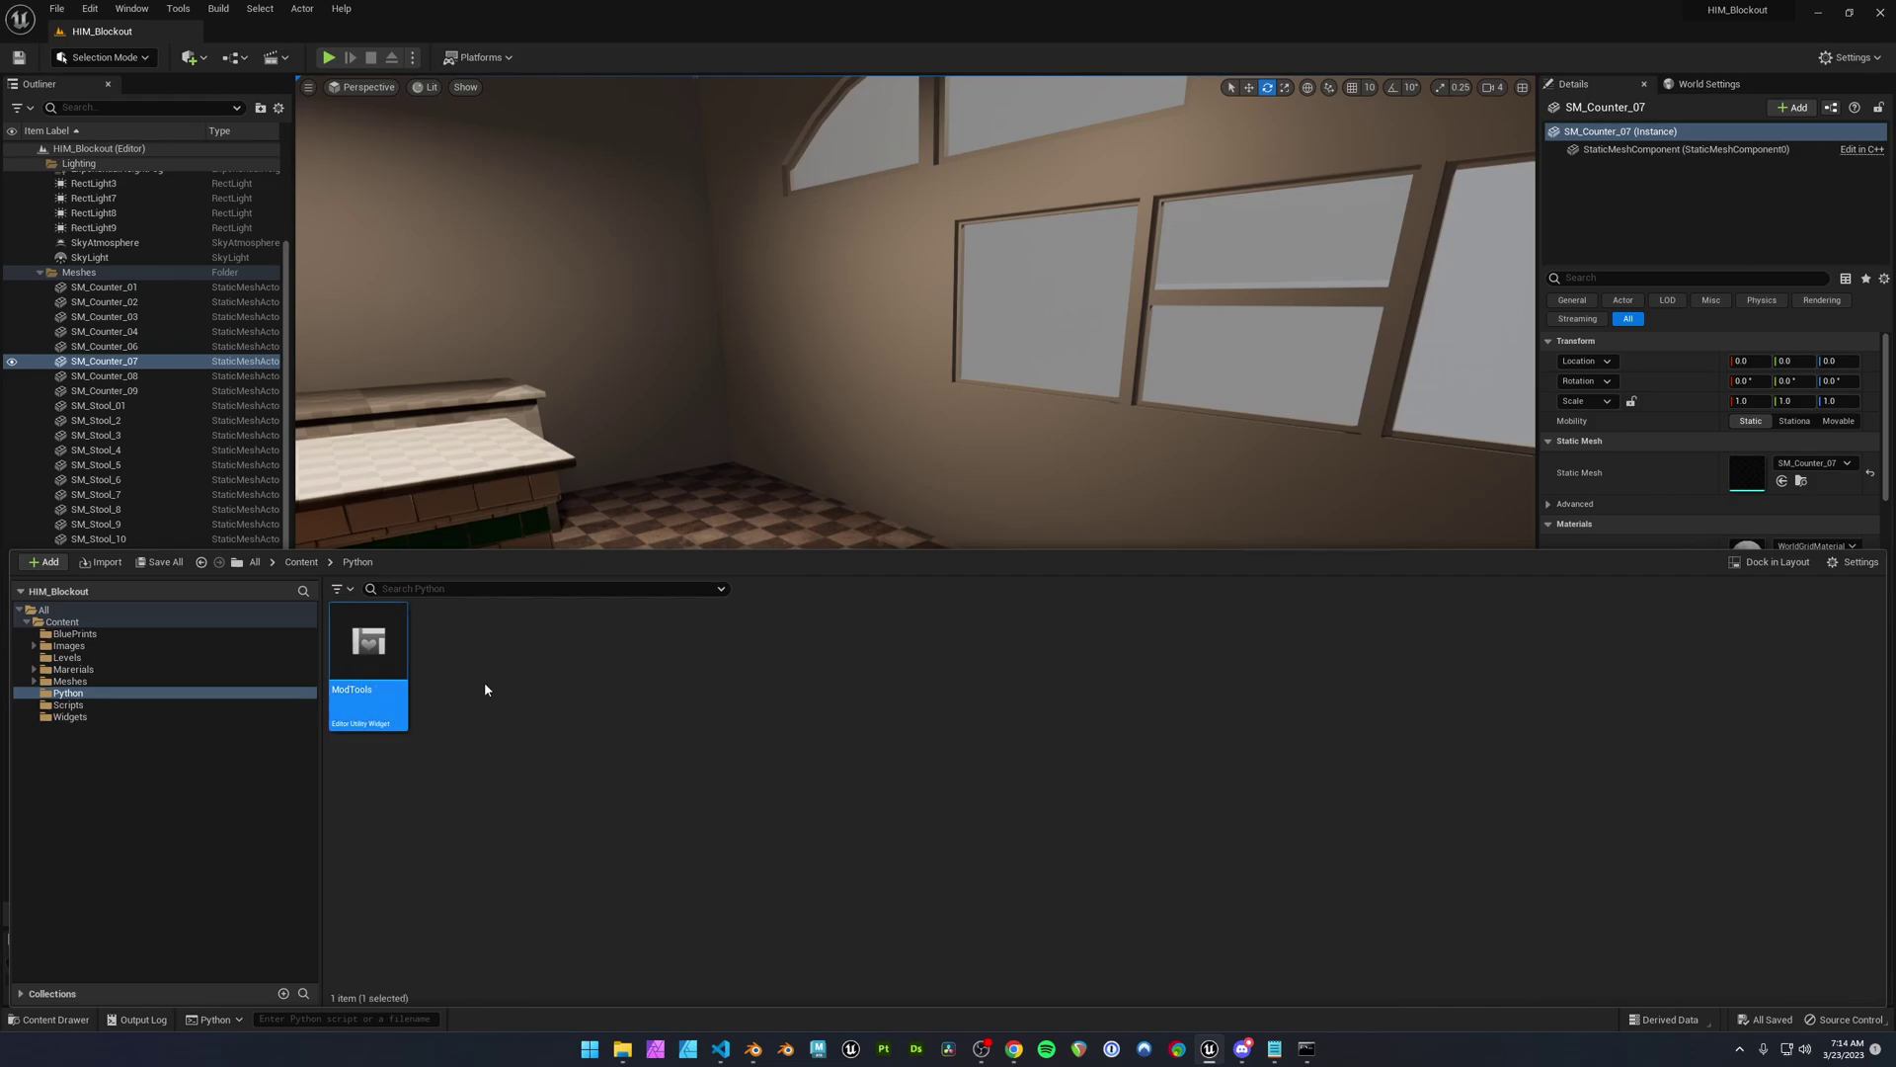
pyautogui.rightClick(367, 658)
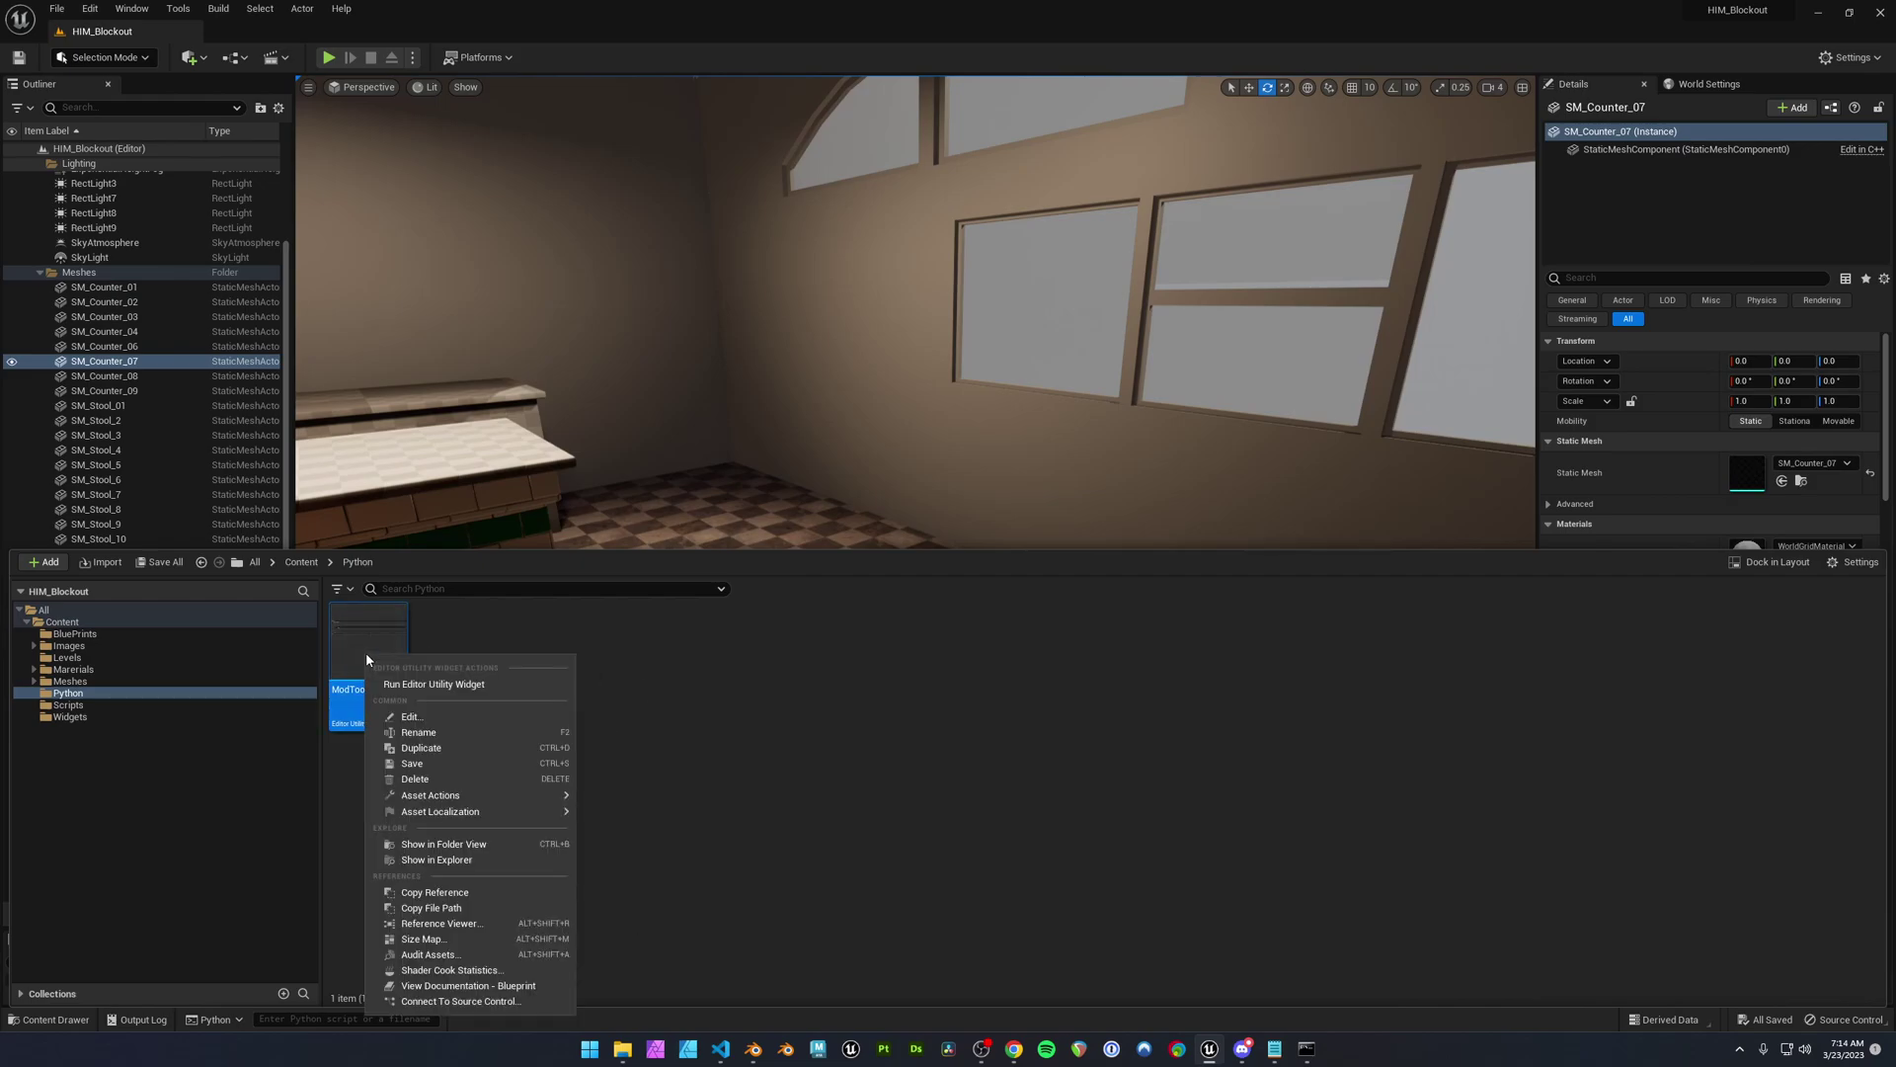
pyautogui.click(445, 685)
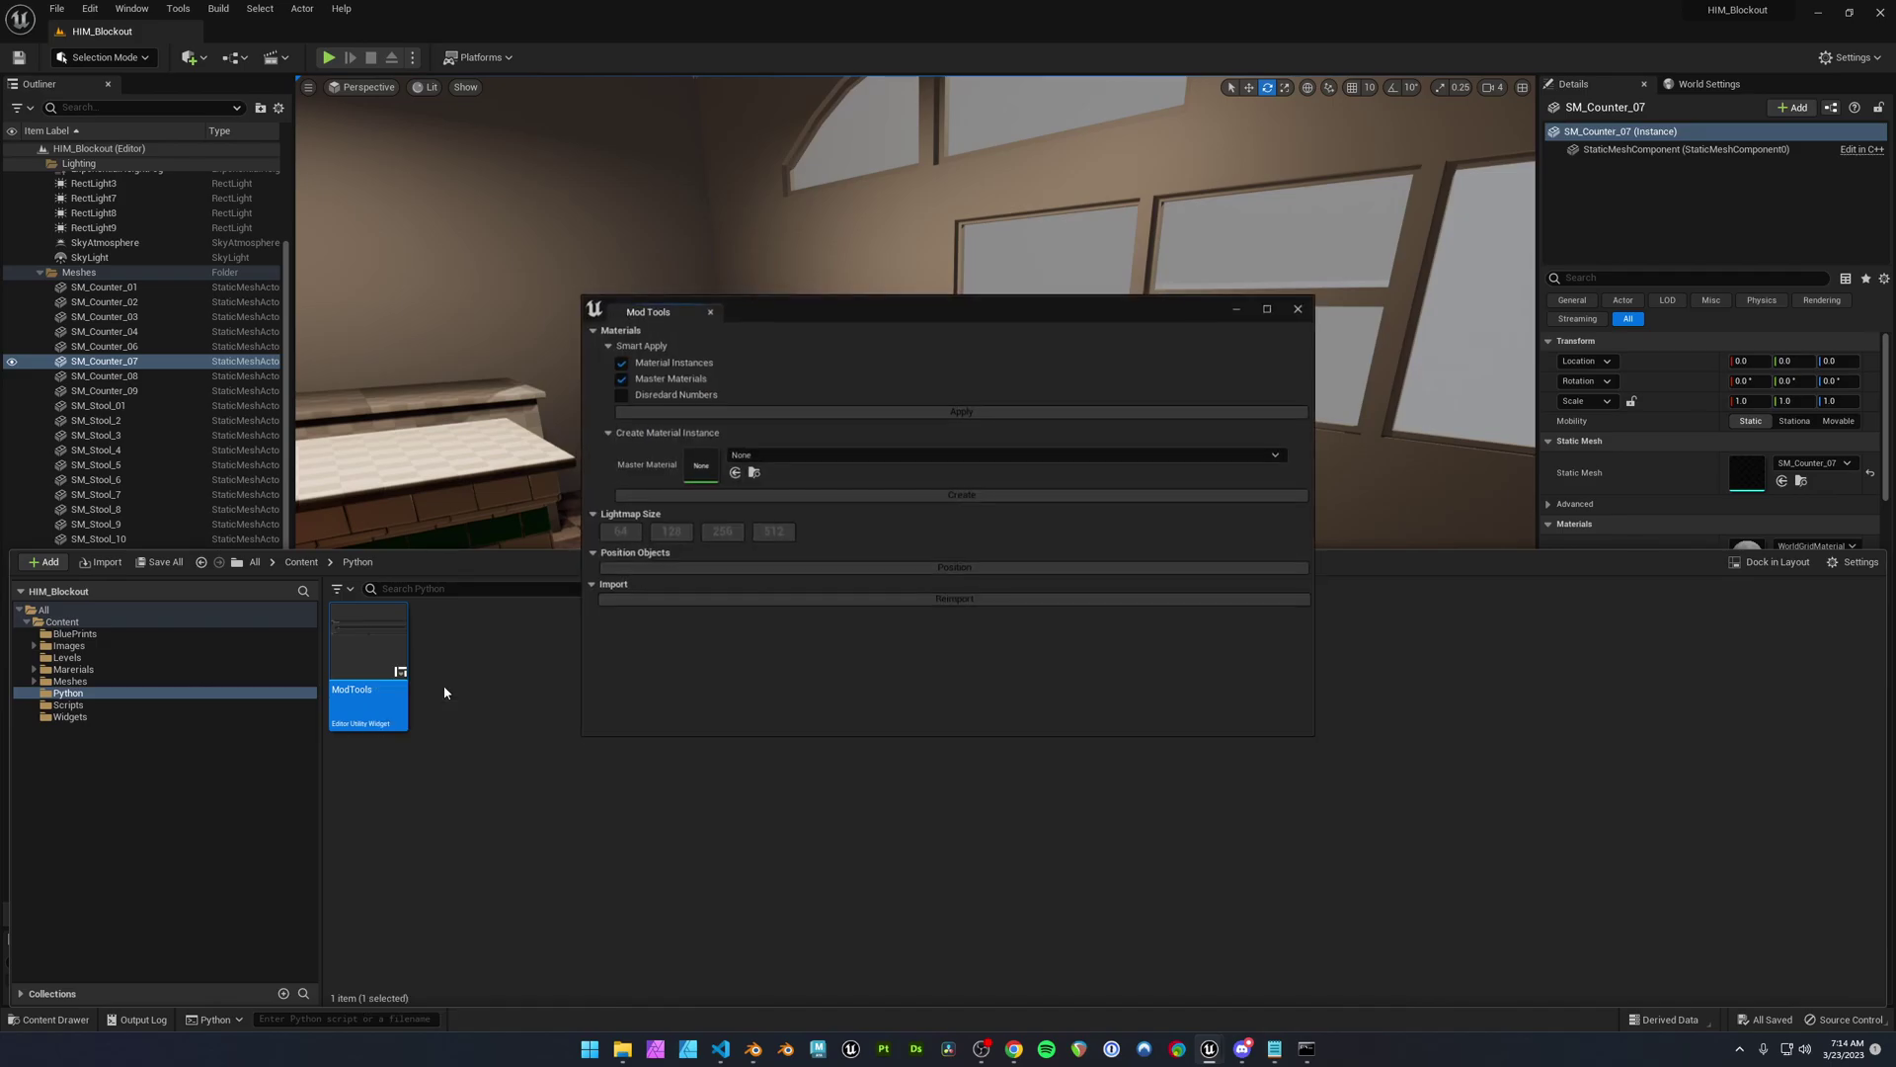
# - Dock the Mod Tools window as a tab beside Details and widen that panel slightly
pyautogui.moveTo(684, 317); pyautogui.dragTo(1674, 94)
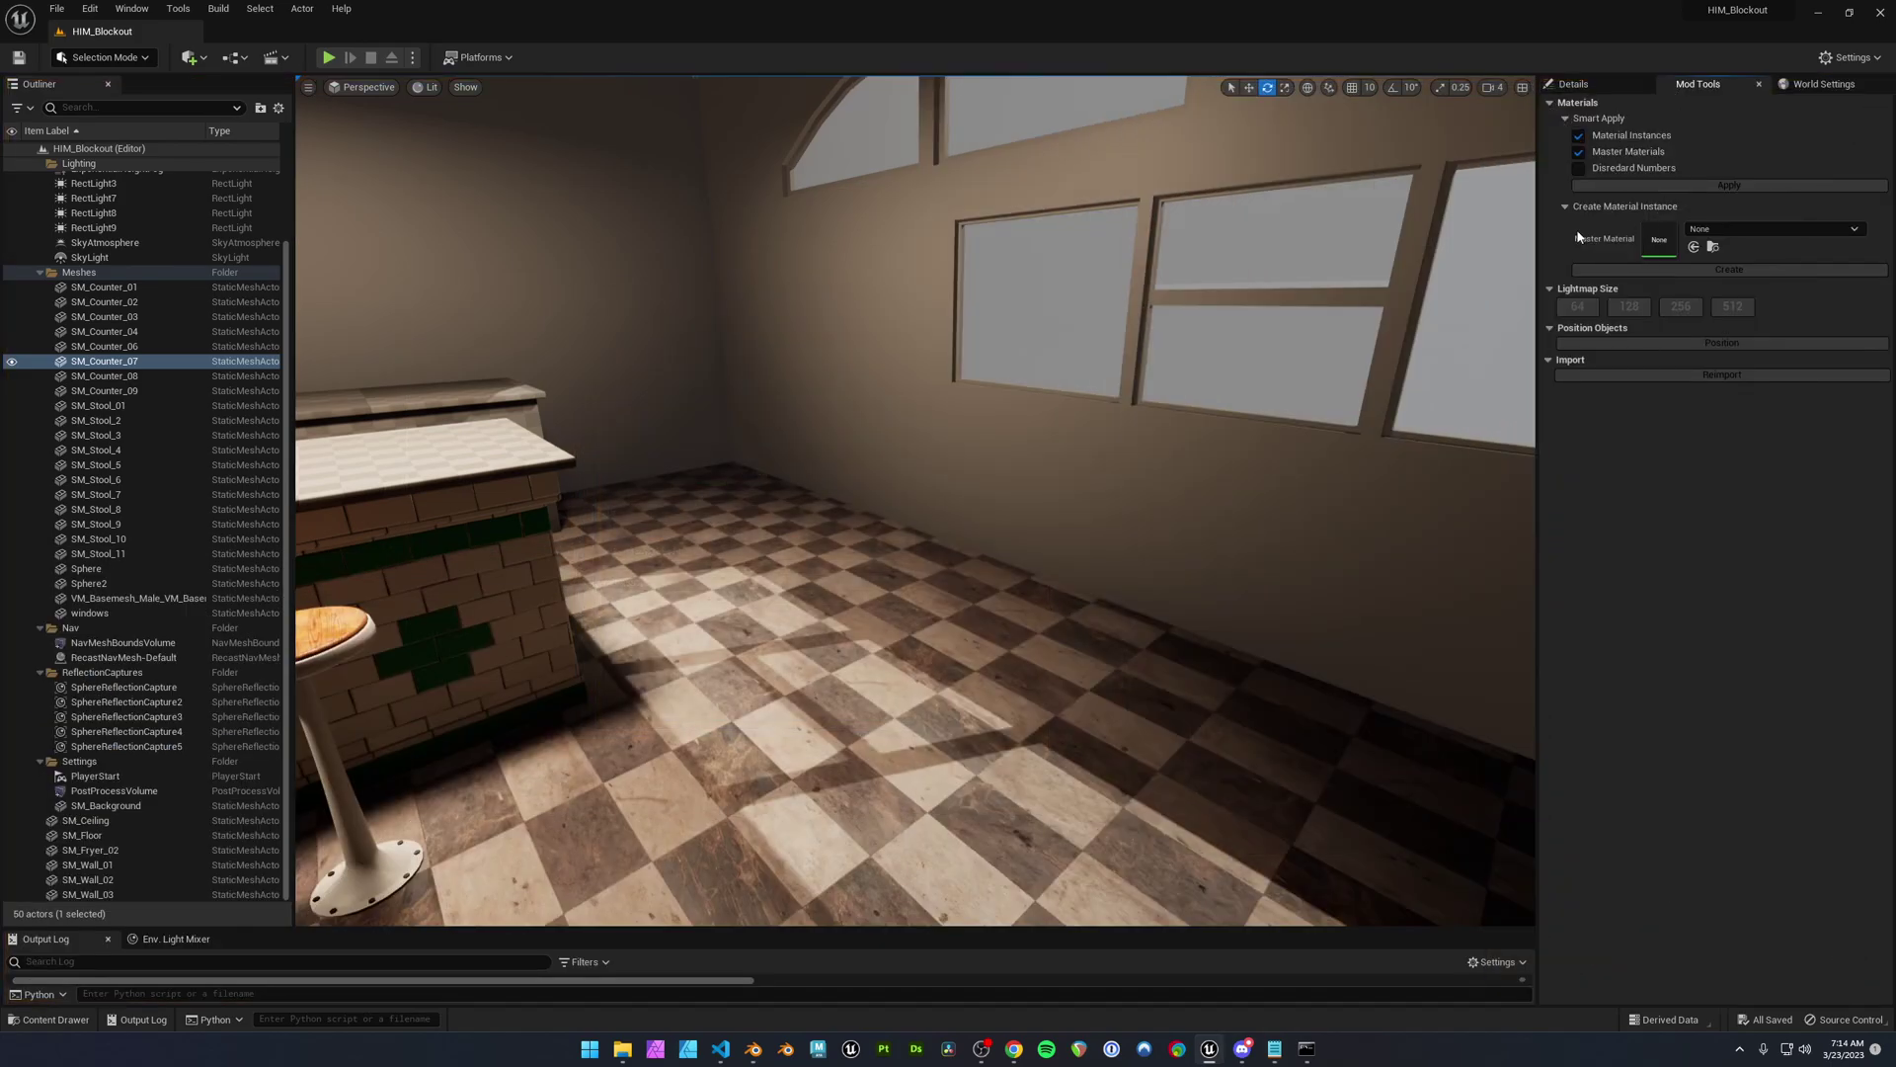
pyautogui.moveTo(1539, 198); pyautogui.dragTo(1496, 200)
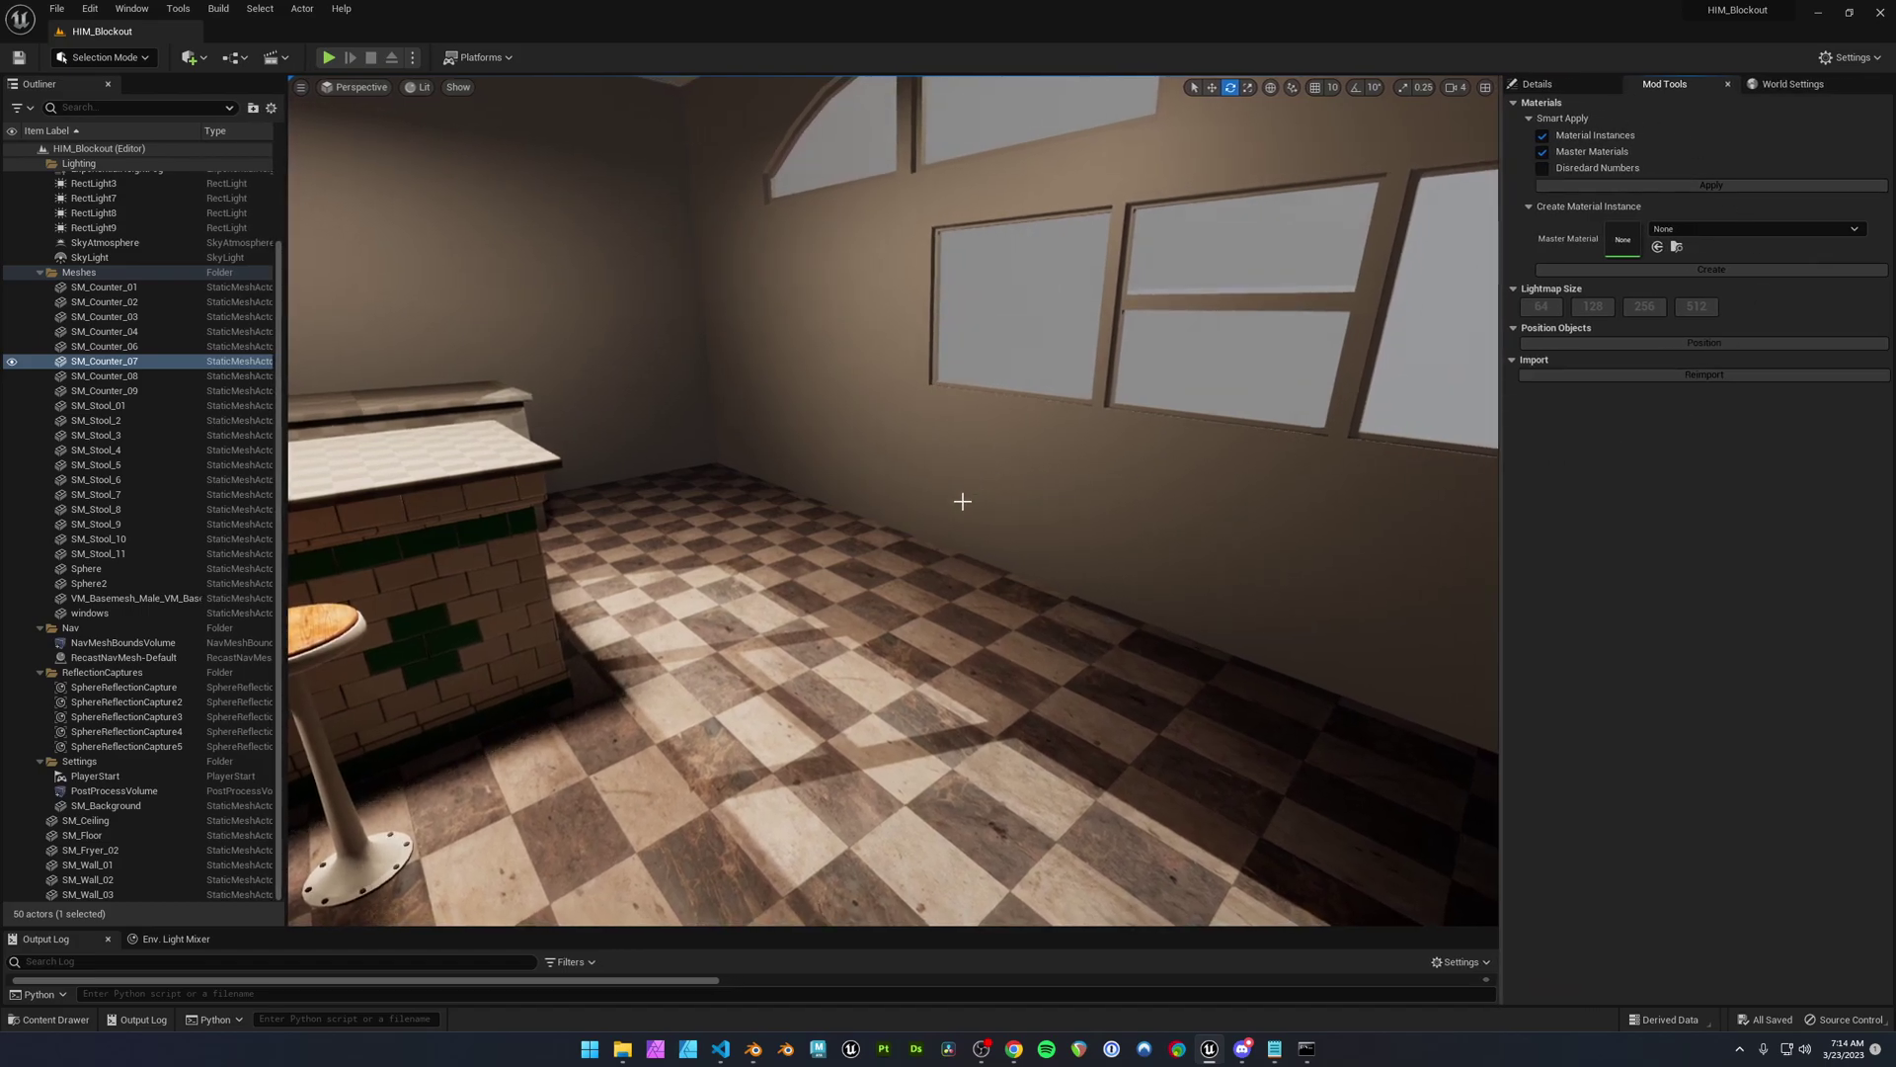
pyautogui.moveTo(921, 477); pyautogui.dragTo(940, 477, button='right')
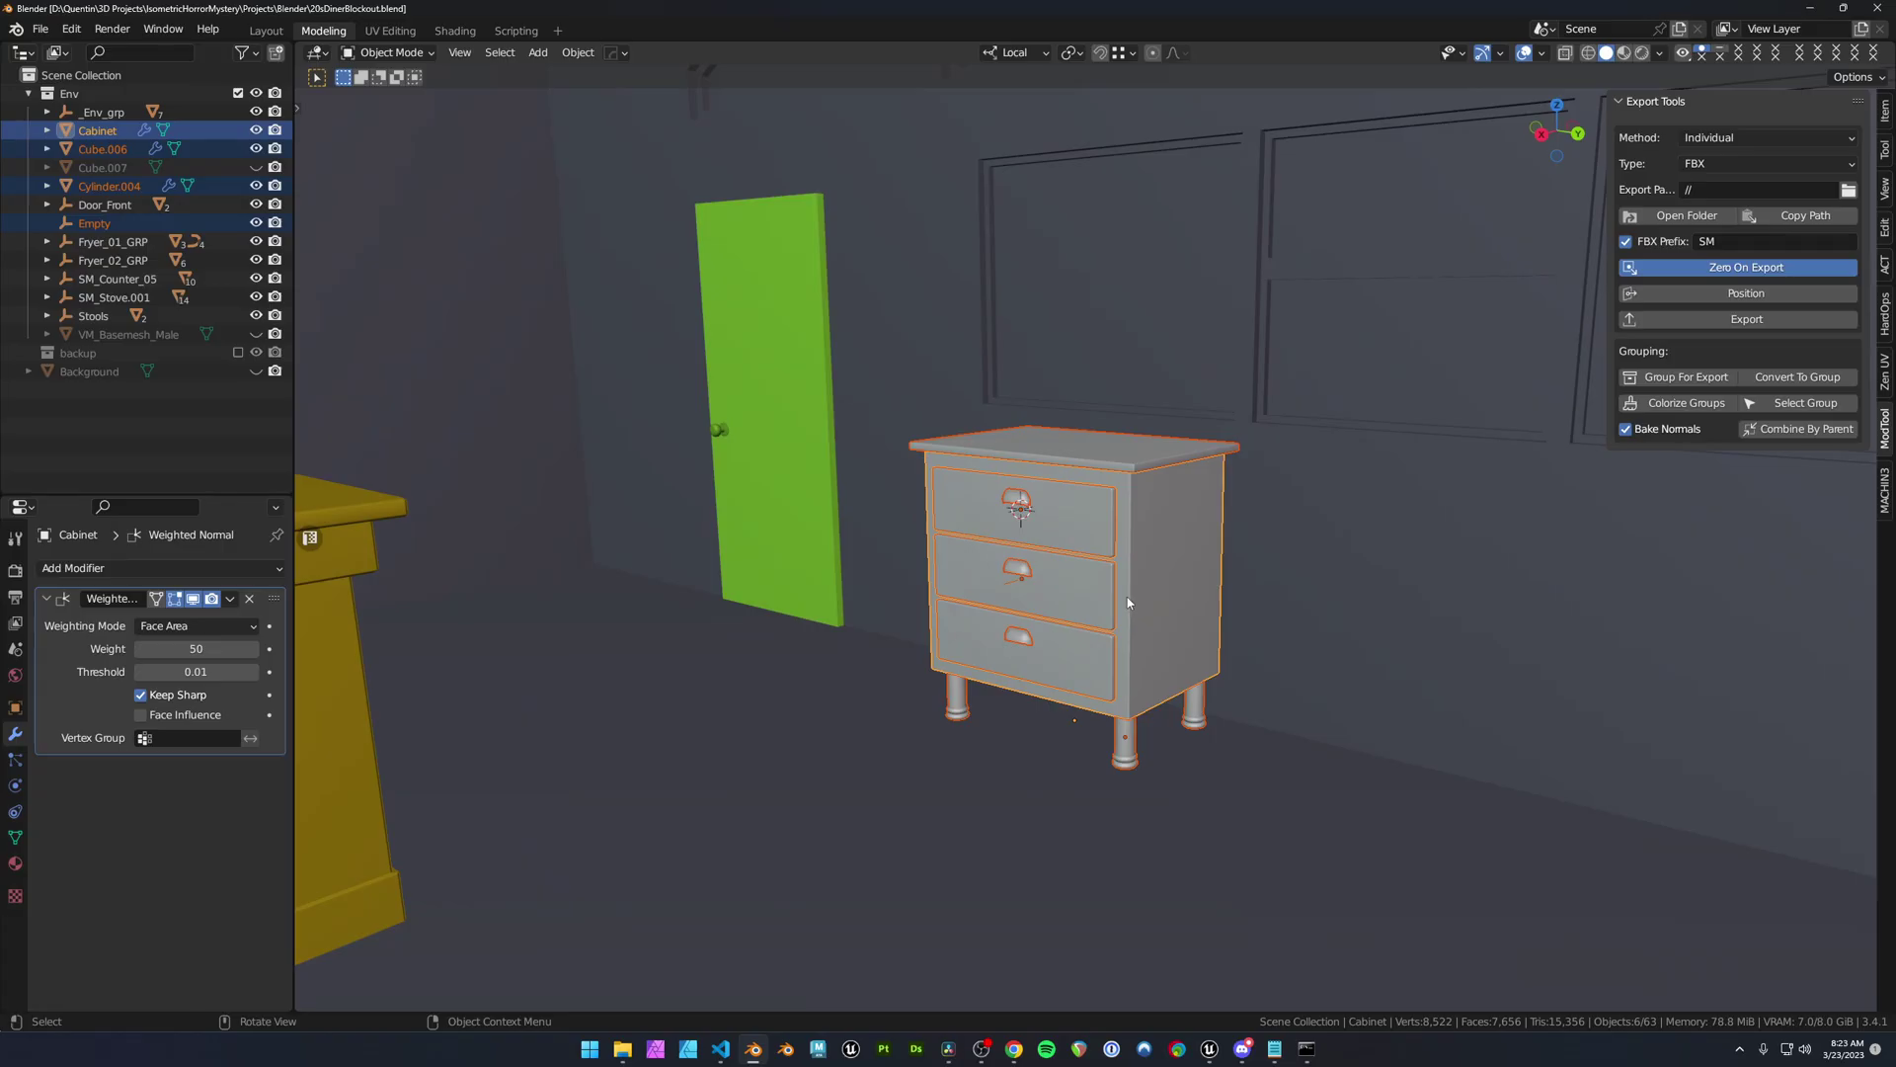
# - Duplicate the selected dresser parts in place and set the transform orientation to Global
pyautogui.scroll(4, 1136, 607)
pyautogui.keyDown('shift'); pyautogui.moveTo(1167, 620); pyautogui.dragTo(1082, 578, button='middle'); pyautogui.keyUp('shift')
pyautogui.hotkey('shift', 'd')
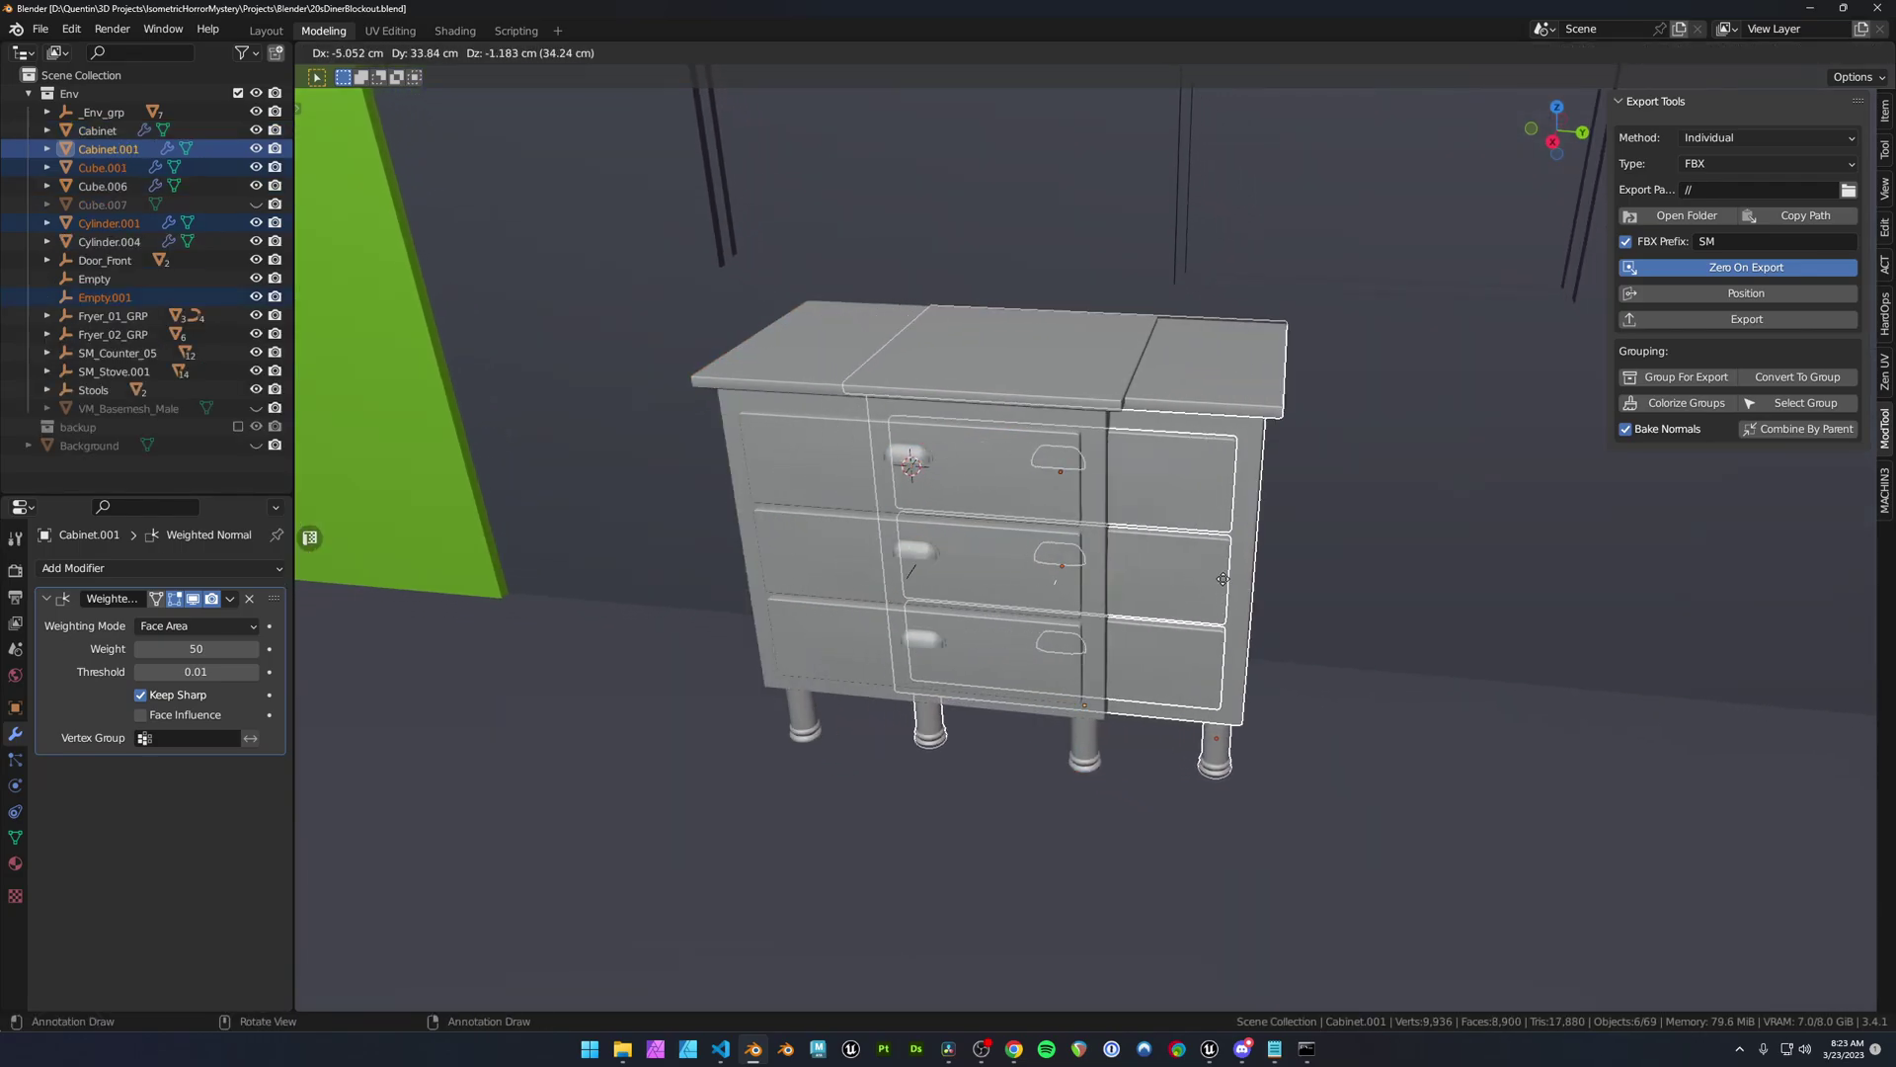
pyautogui.rightClick(1383, 555)
pyautogui.press('.')
pyautogui.click(1411, 534)
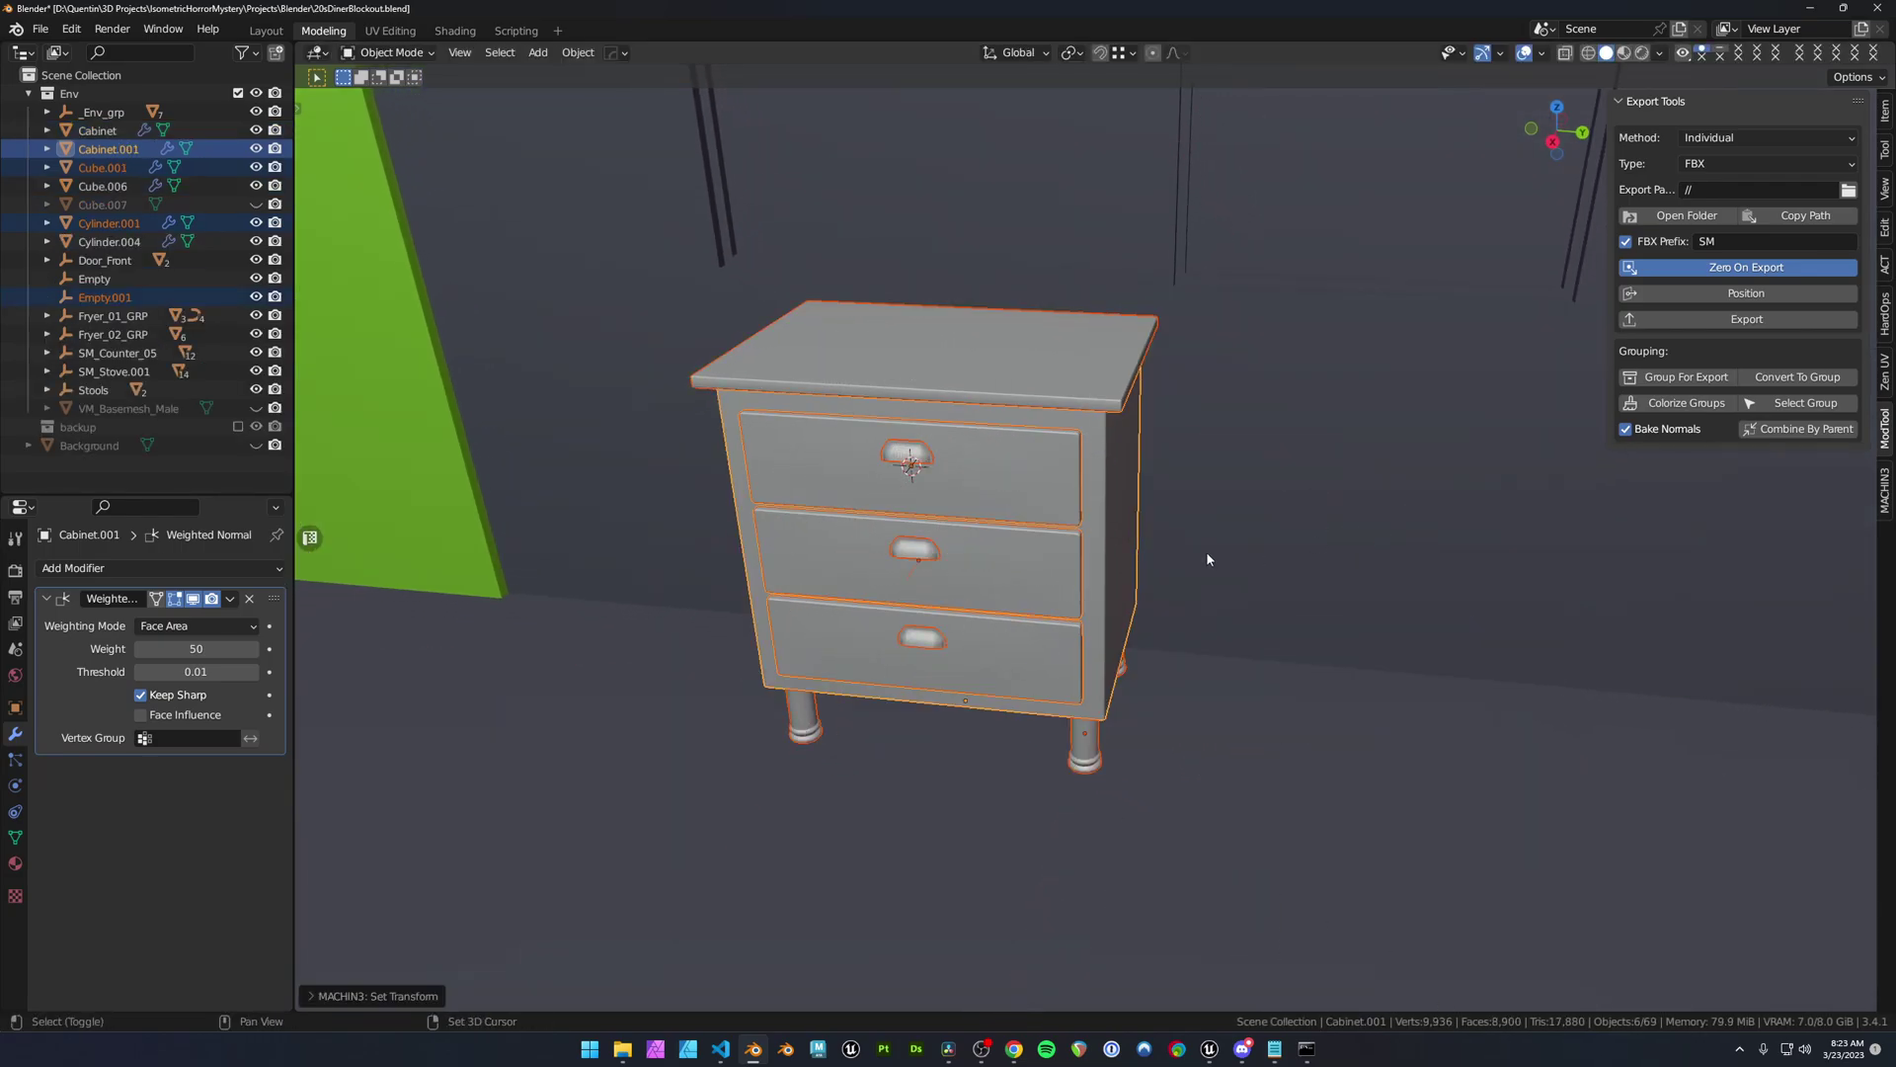
# - Move the duplicated dresser along the Y axis so it stands beside the original
pyautogui.keyDown('shift'); pyautogui.moveTo(1206, 554); pyautogui.dragTo(1057, 545, button='middle'); pyautogui.keyUp('shift')
pyautogui.press('g')
pyautogui.press('y')
pyautogui.click(1486, 585)
pyautogui.keyDown('shift'); pyautogui.moveTo(1485, 586); pyautogui.dragTo(1090, 509, button='middle'); pyautogui.keyUp('shift')
pyautogui.scroll(2, 1169, 553)
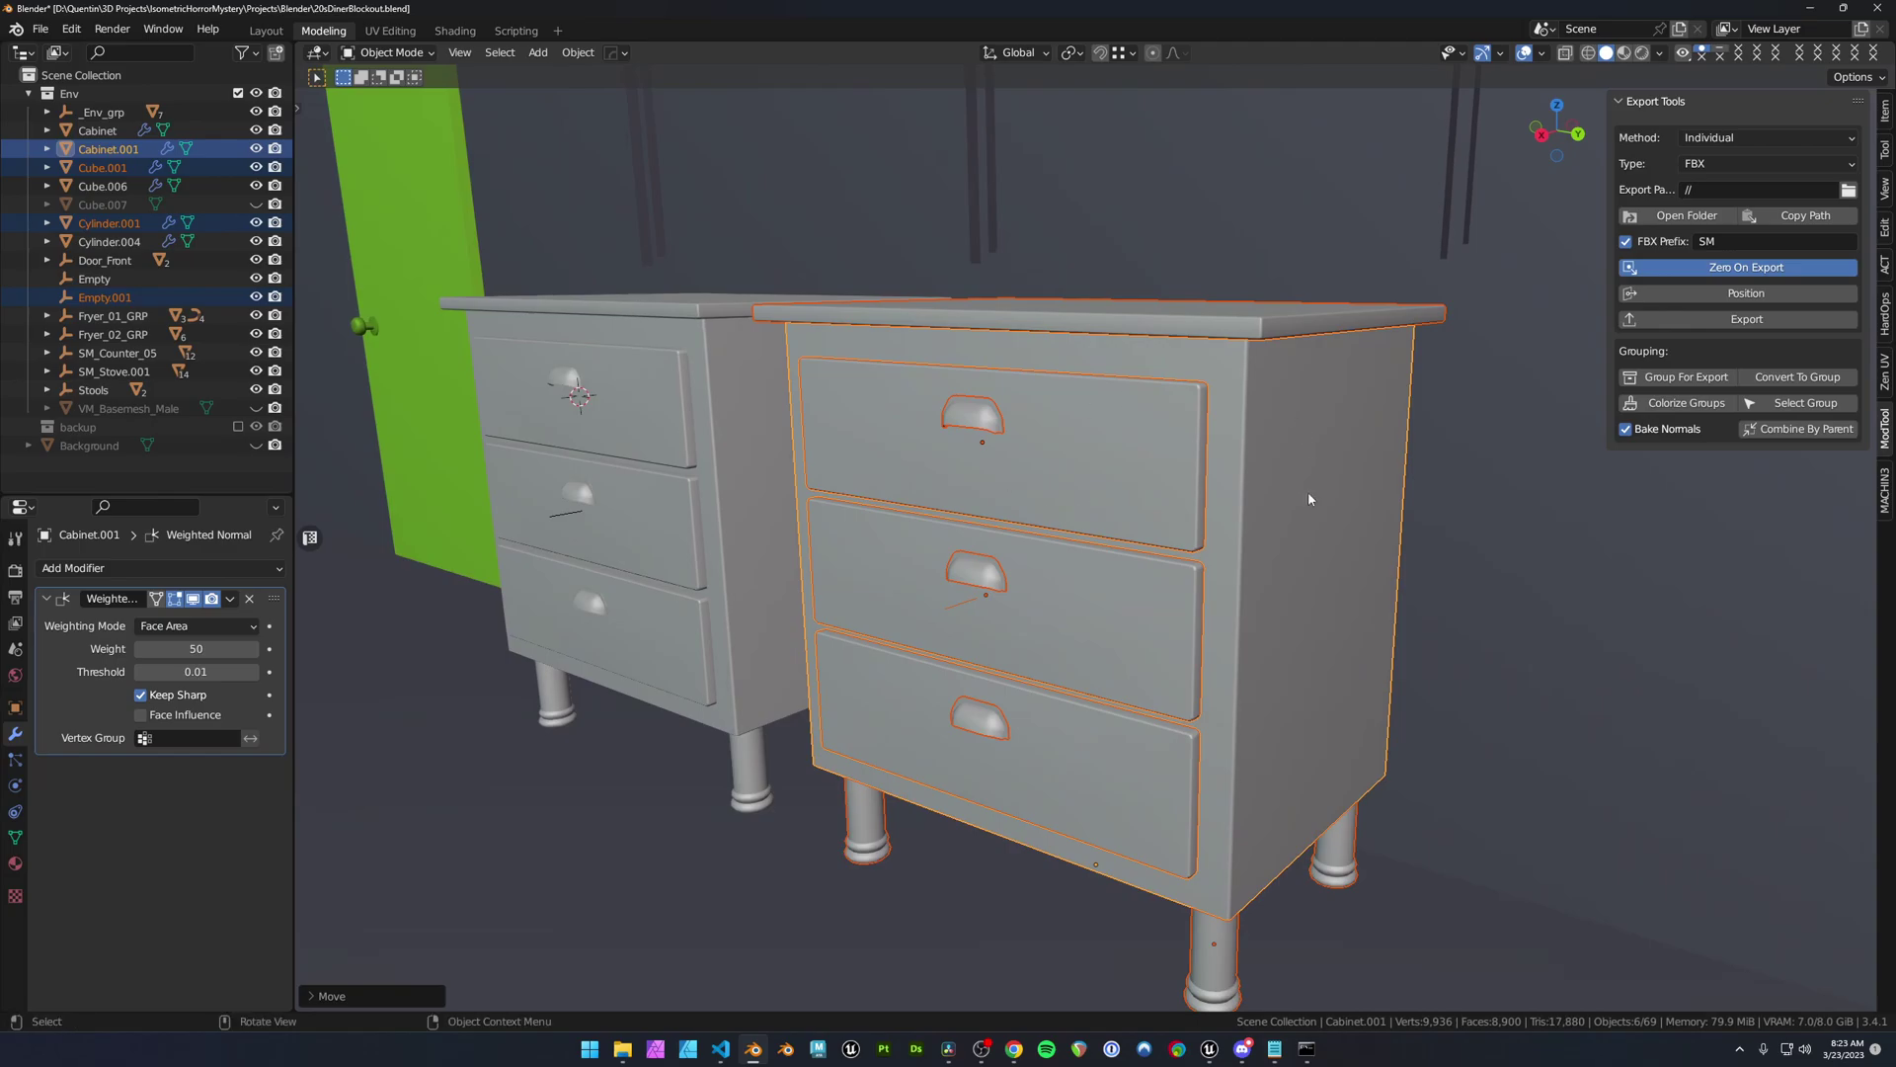
# - Inspect the Array modifier and editable mesh of the duplicated dresser's drawer fronts
pyautogui.moveTo(1308, 499); pyautogui.dragTo(1126, 575, button='middle')
pyautogui.click(1120, 572)
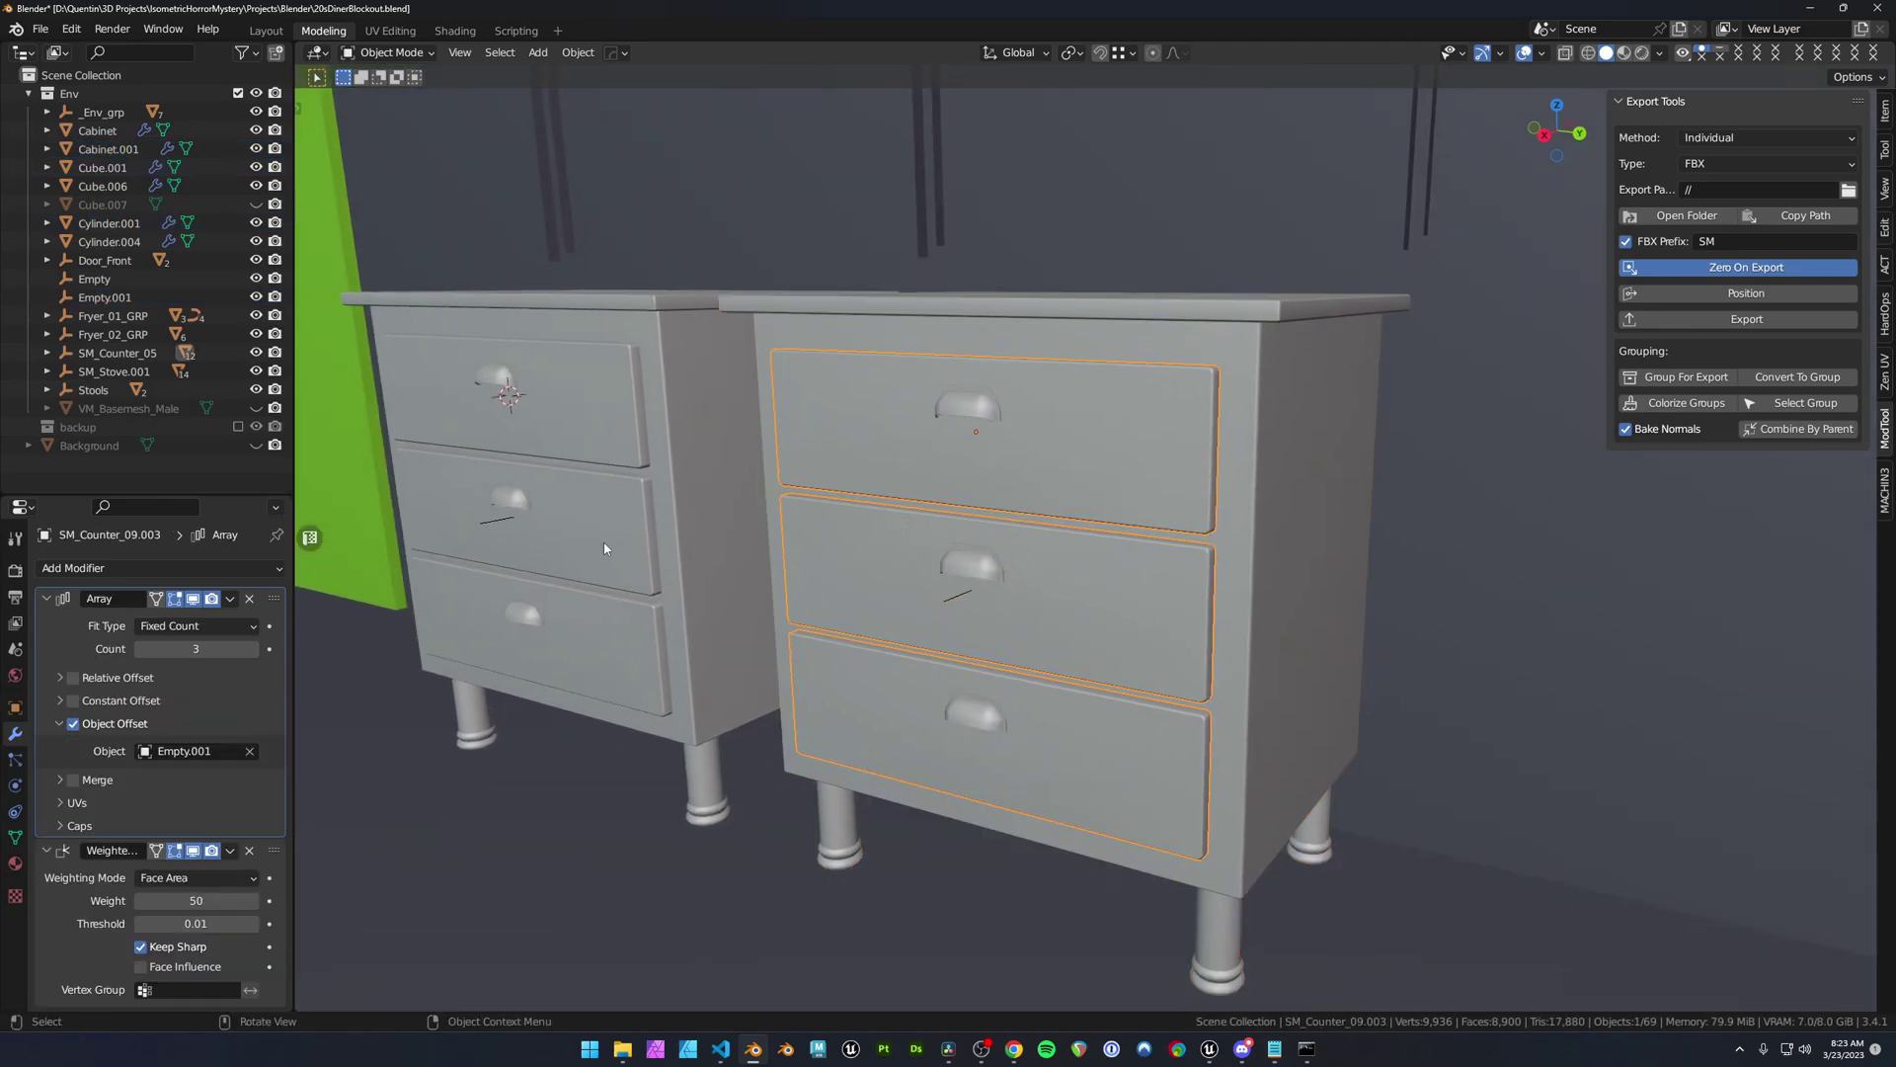
pyautogui.click(46, 599)
pyautogui.click(47, 622)
pyautogui.click(48, 600)
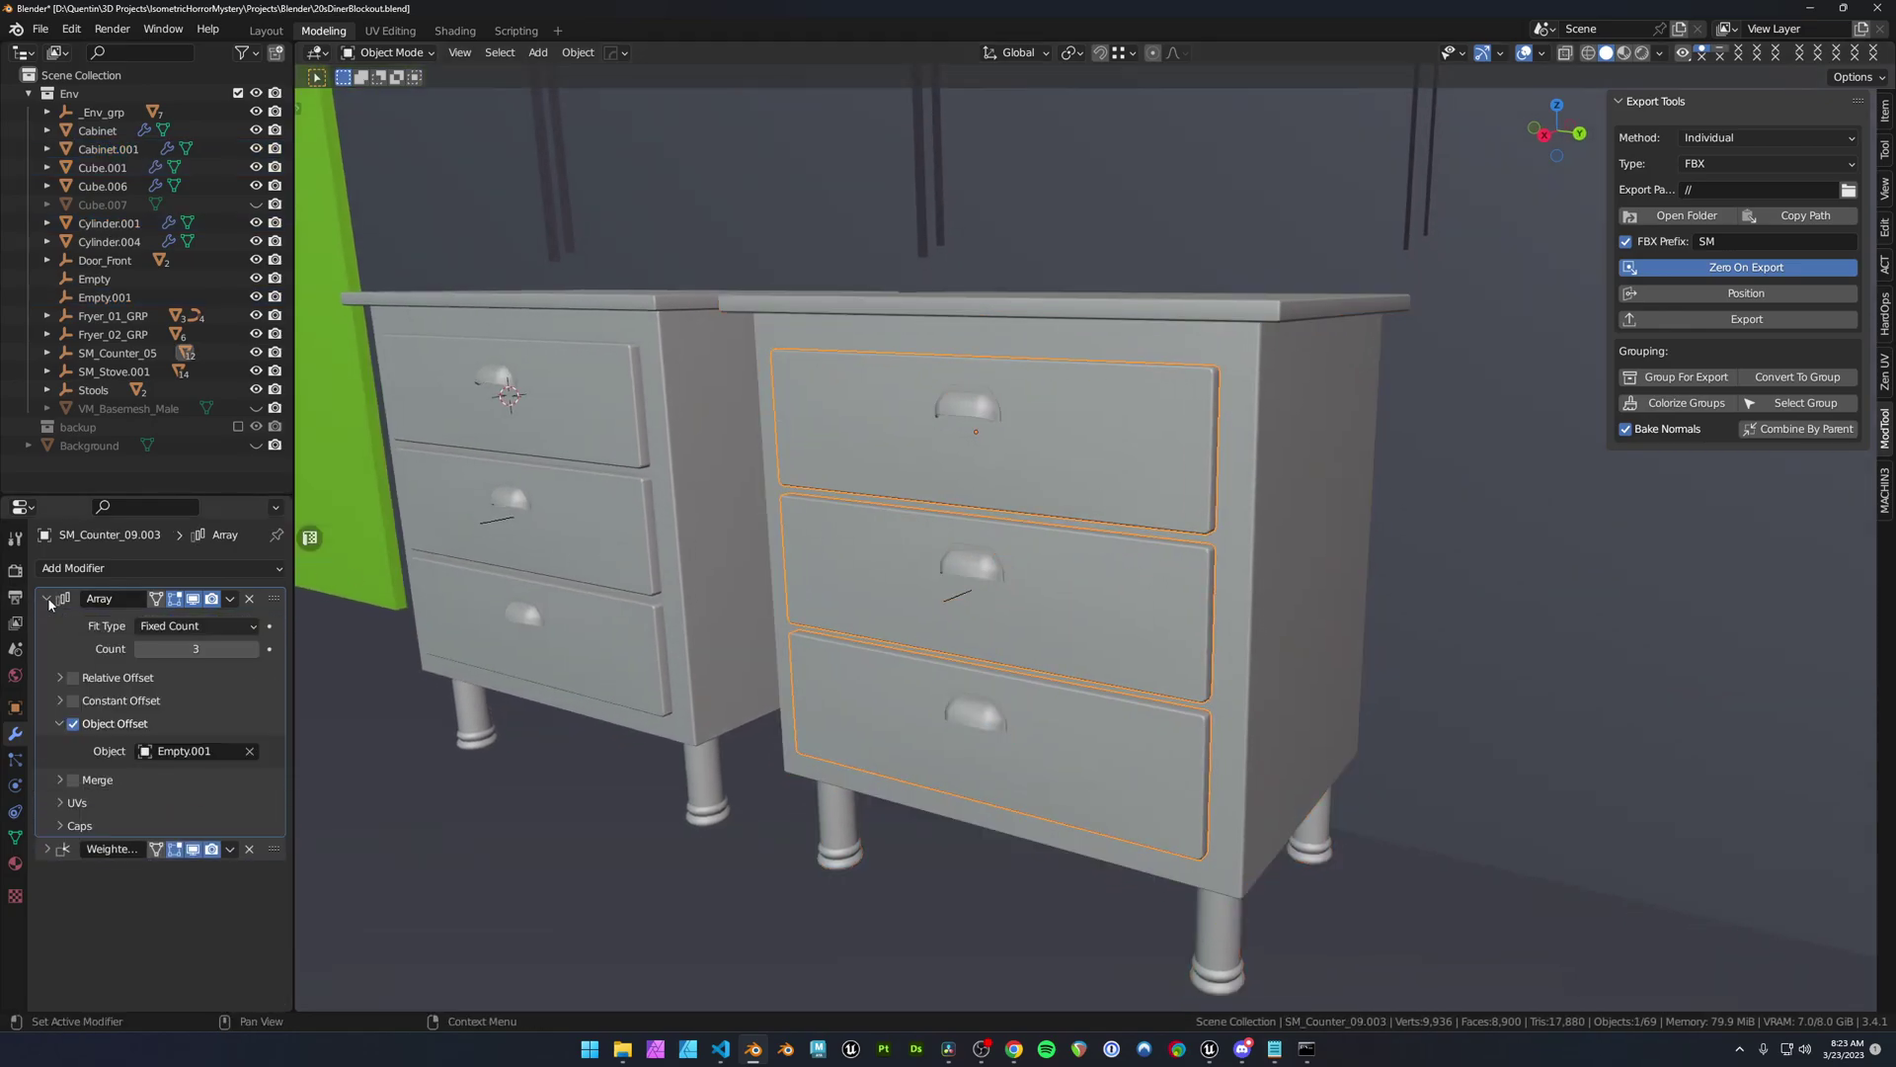
pyautogui.moveTo(998, 526); pyautogui.dragTo(1049, 517, button='middle')
pyautogui.press('Tab')
pyautogui.press('Tab')
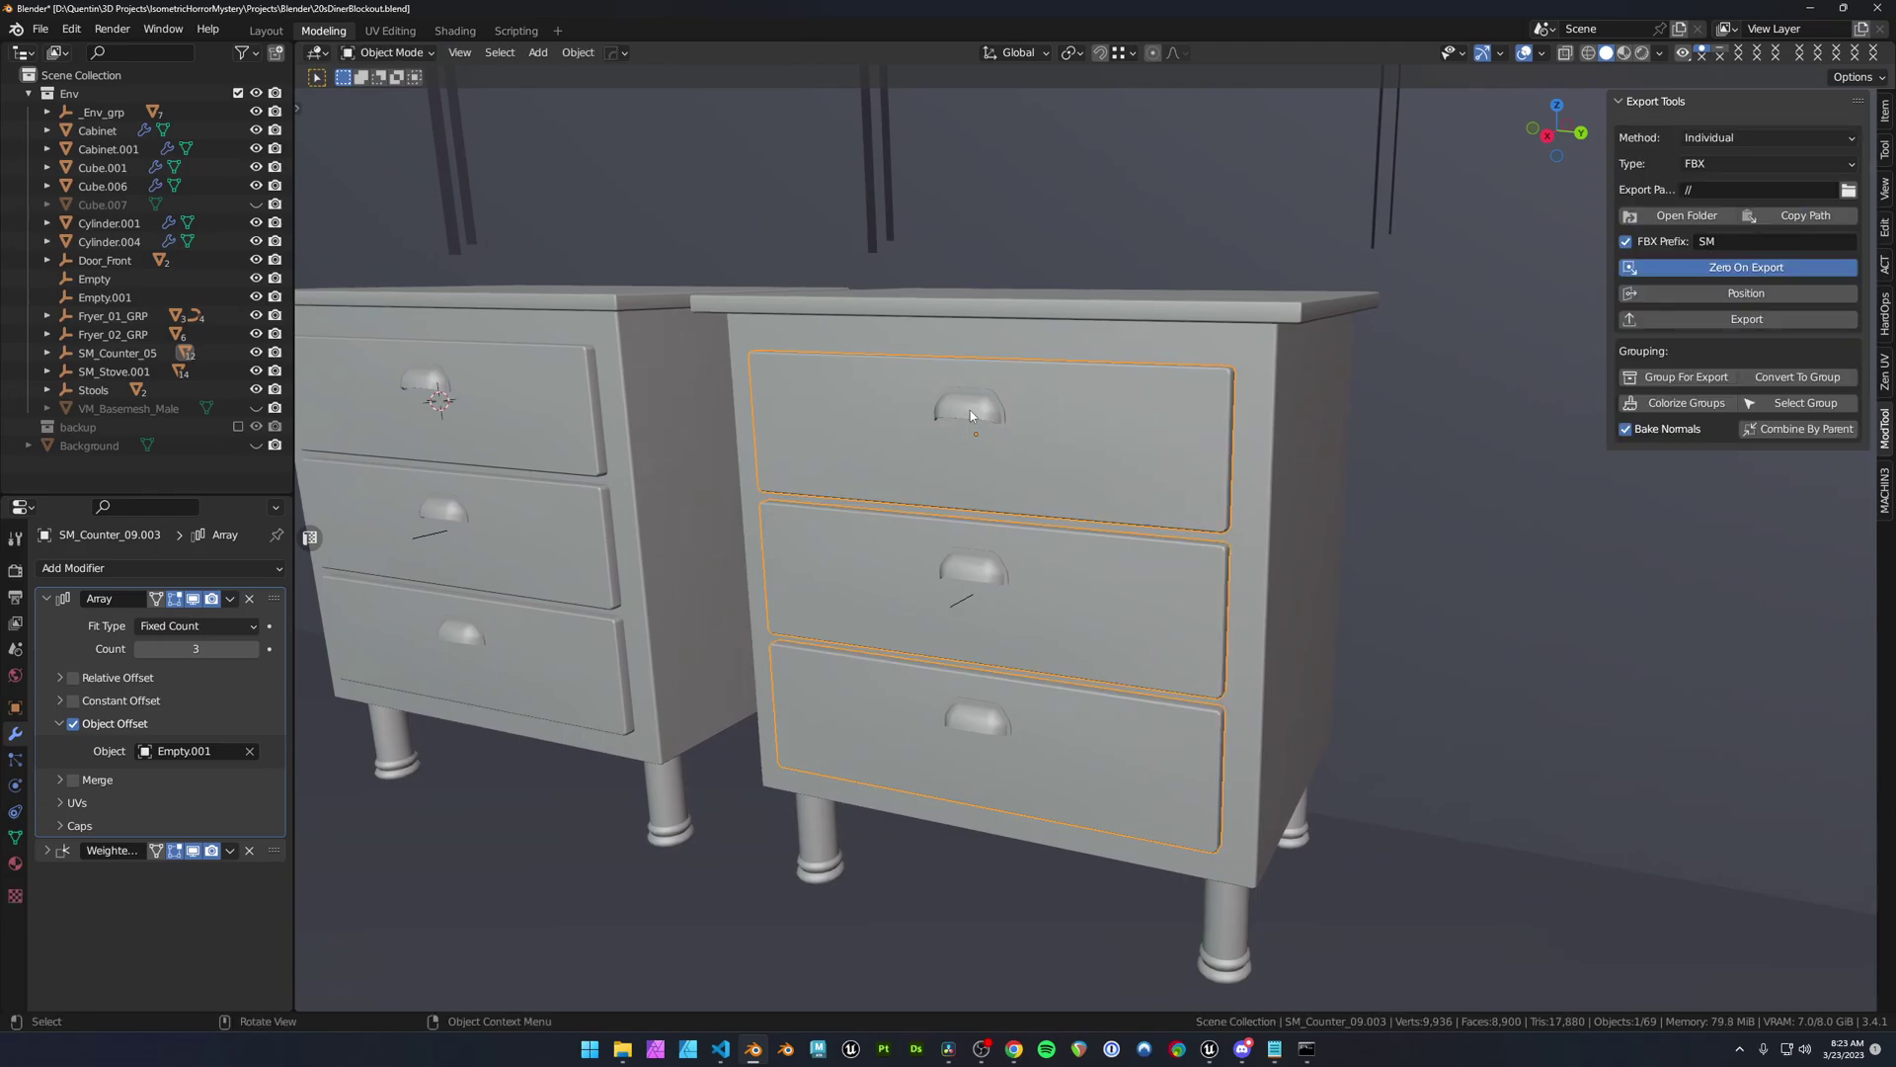
# - Inspect the duplicated dresser's body and the editable mesh behind its mirrored legs
pyautogui.moveTo(970, 411); pyautogui.dragTo(1235, 446, button='middle')
pyautogui.click(1254, 449)
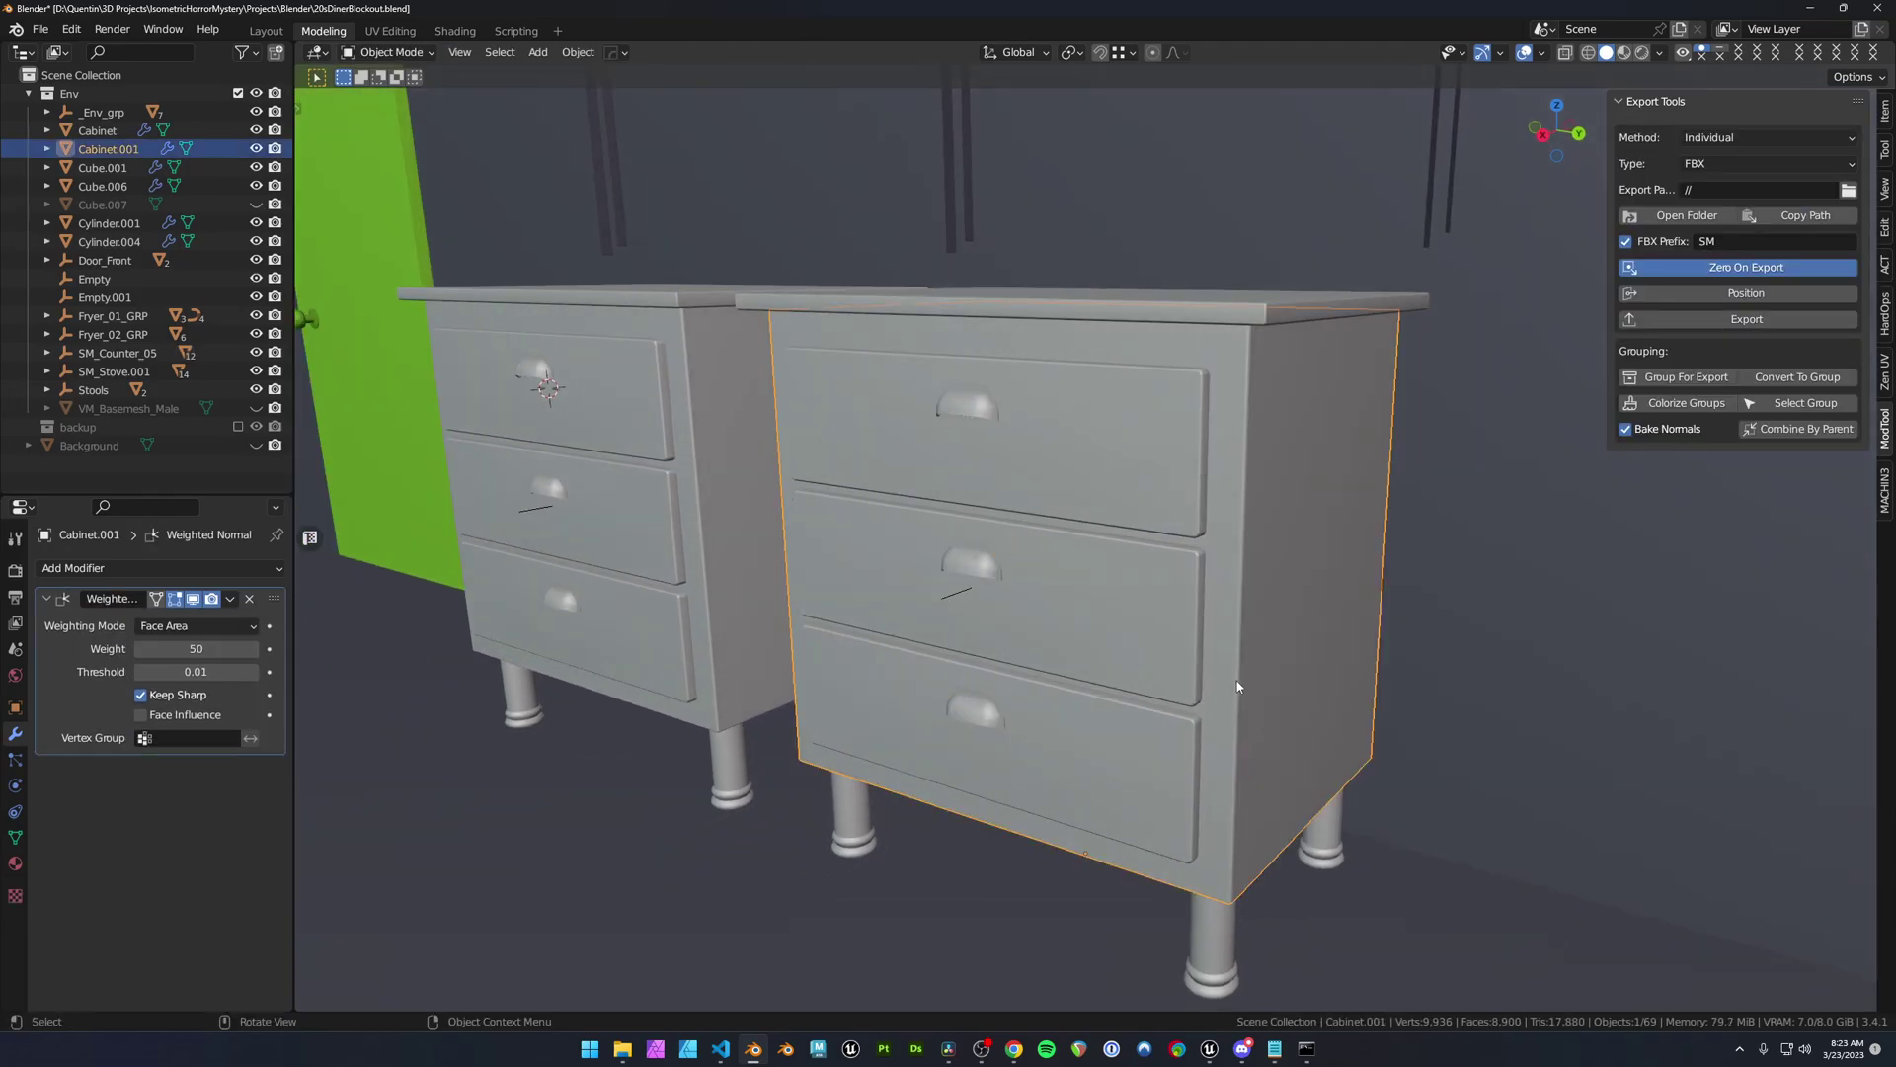
pyautogui.moveTo(1237, 686); pyautogui.dragTo(1231, 656, button='middle')
pyautogui.click(1212, 916)
pyautogui.keyDown('shift'); pyautogui.moveTo(1207, 860); pyautogui.dragTo(1217, 632, button='middle'); pyautogui.keyUp('shift')
pyautogui.press('Tab')
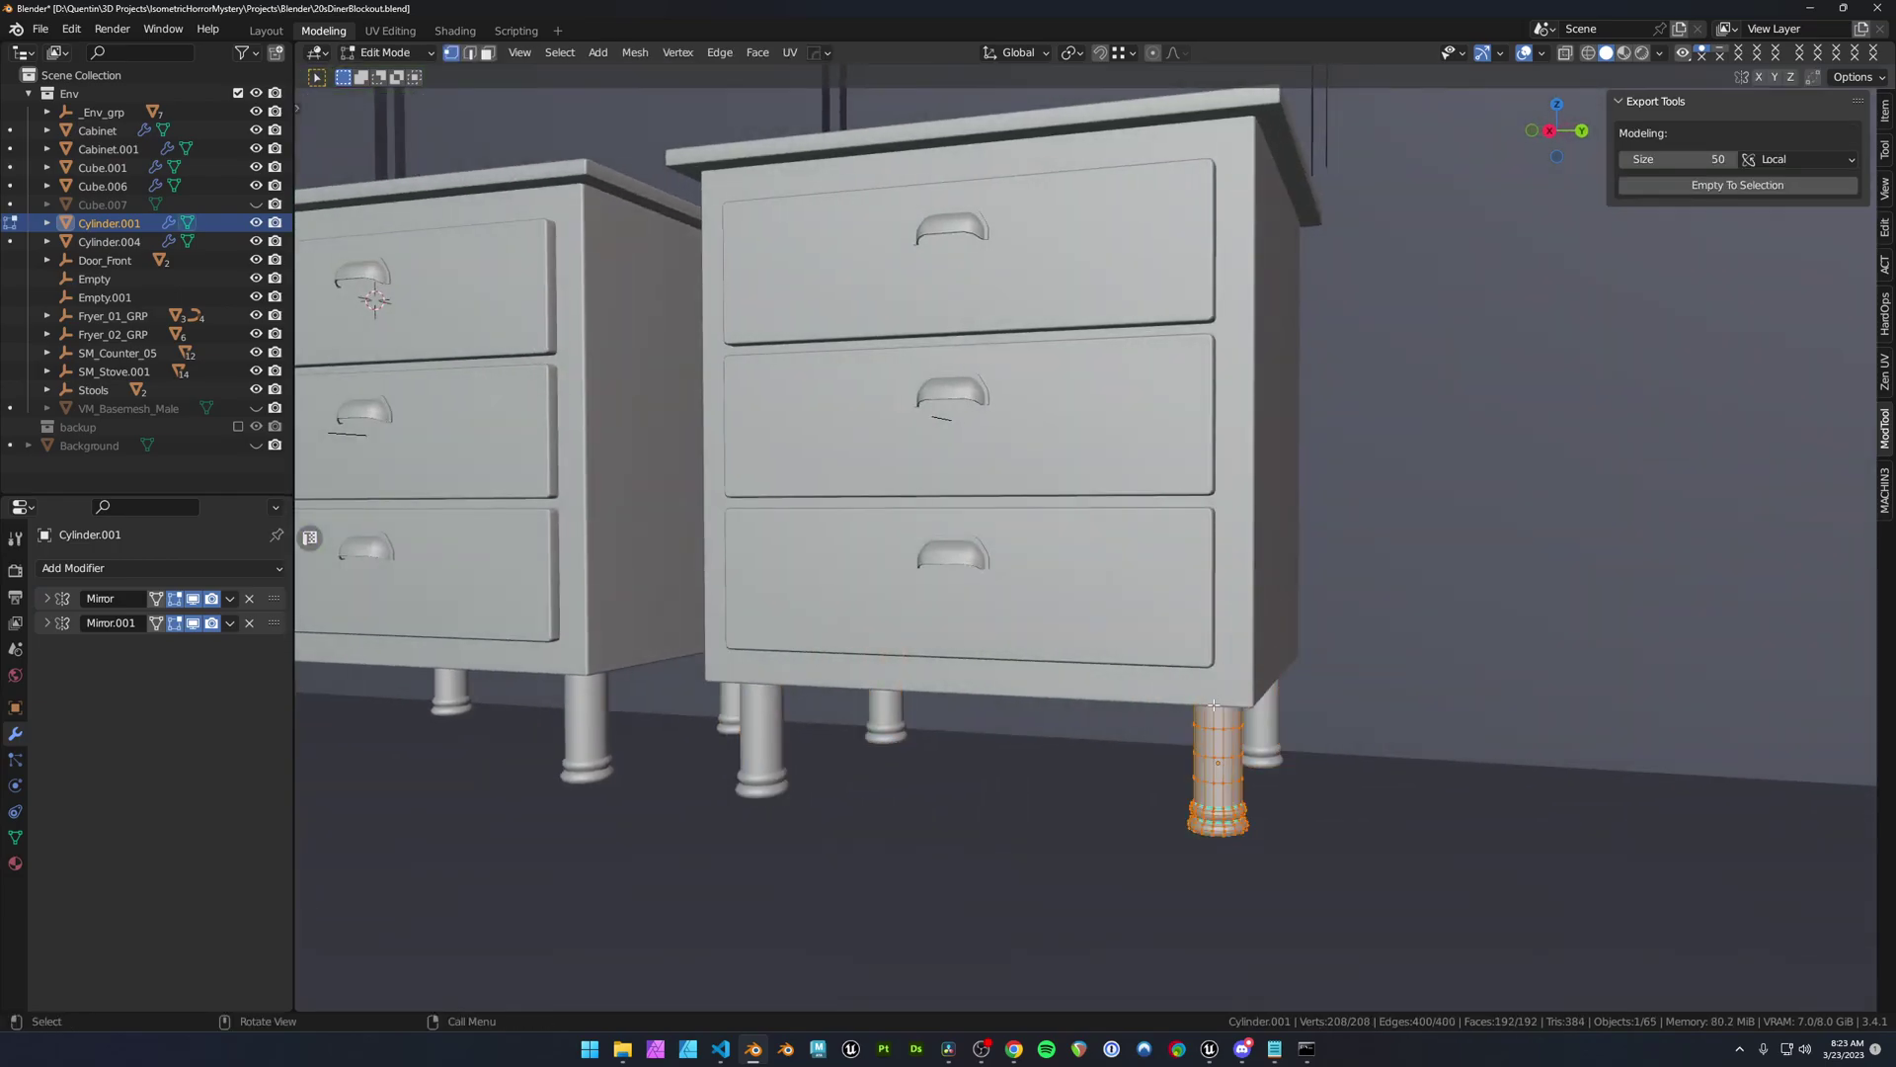
pyautogui.moveTo(1213, 704); pyautogui.dragTo(1197, 752, button='middle')
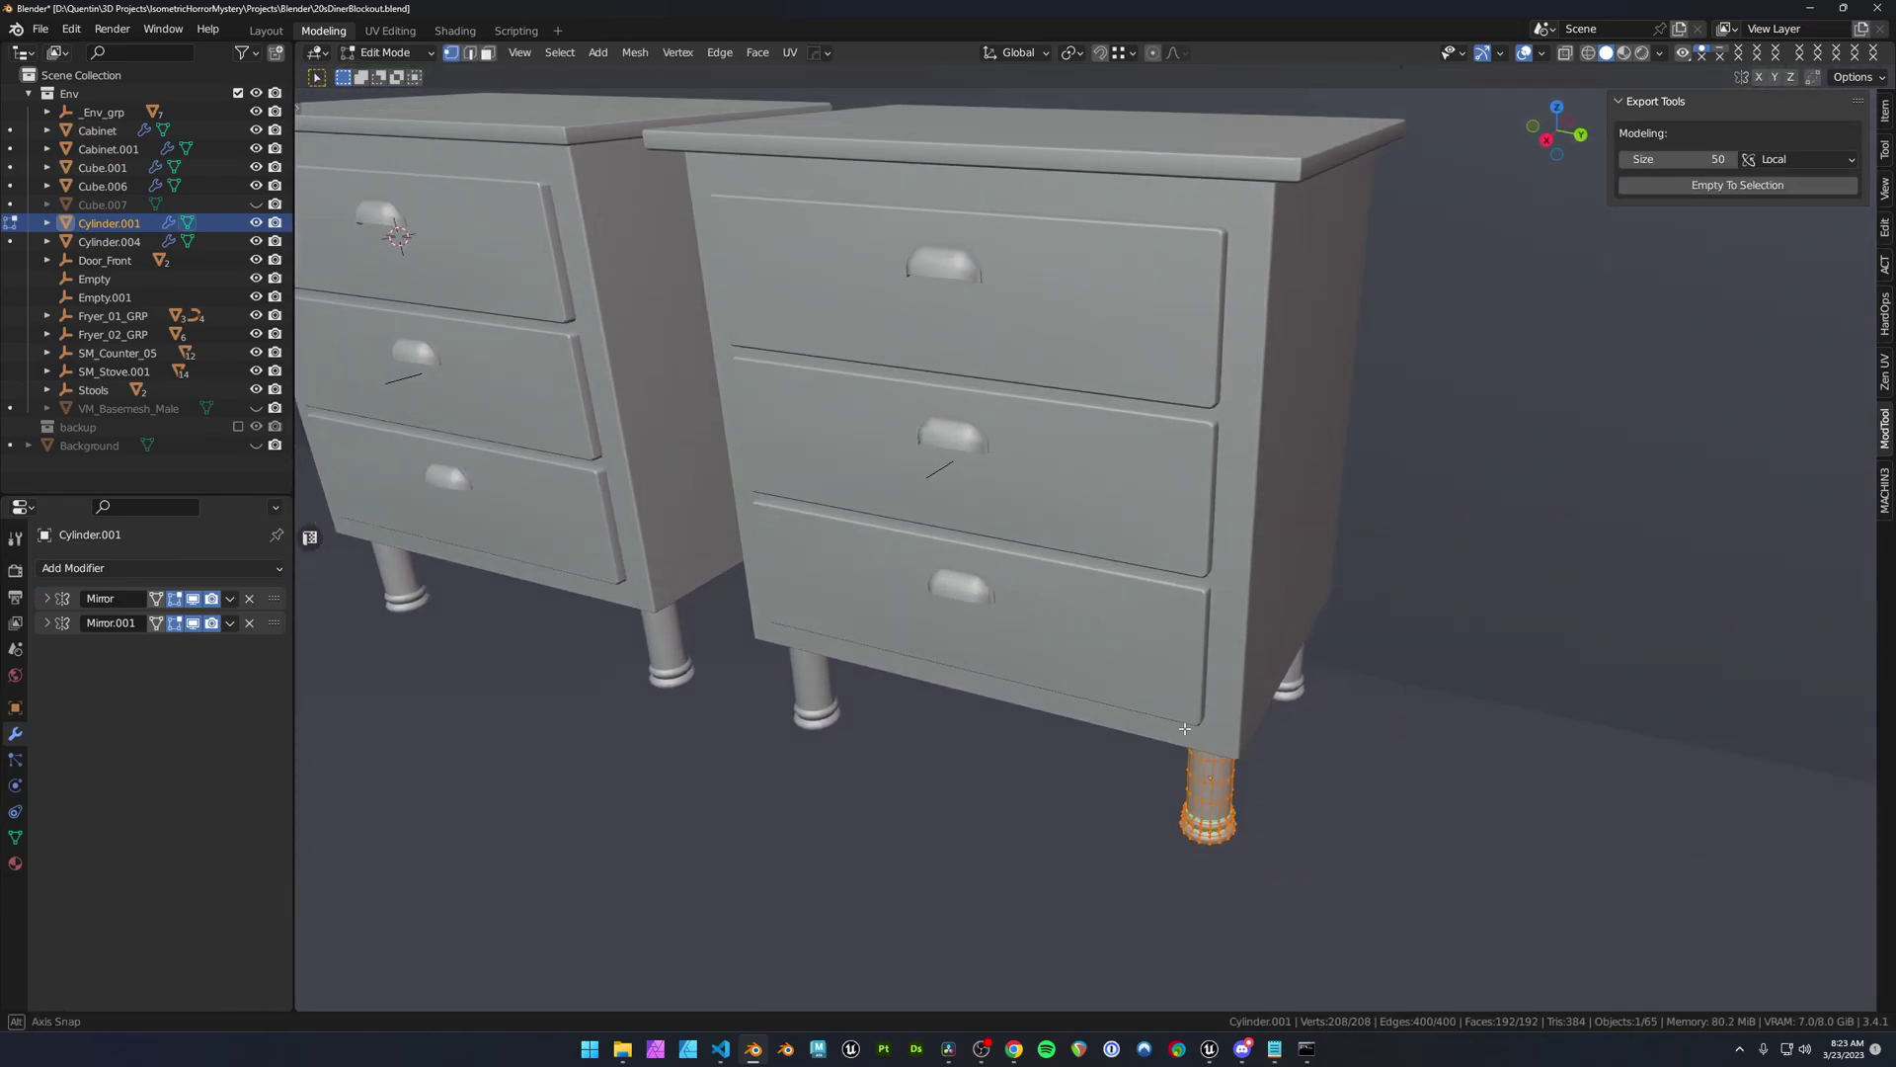
pyautogui.moveTo(1185, 729); pyautogui.dragTo(1158, 656, button='middle')
pyautogui.press('Tab')
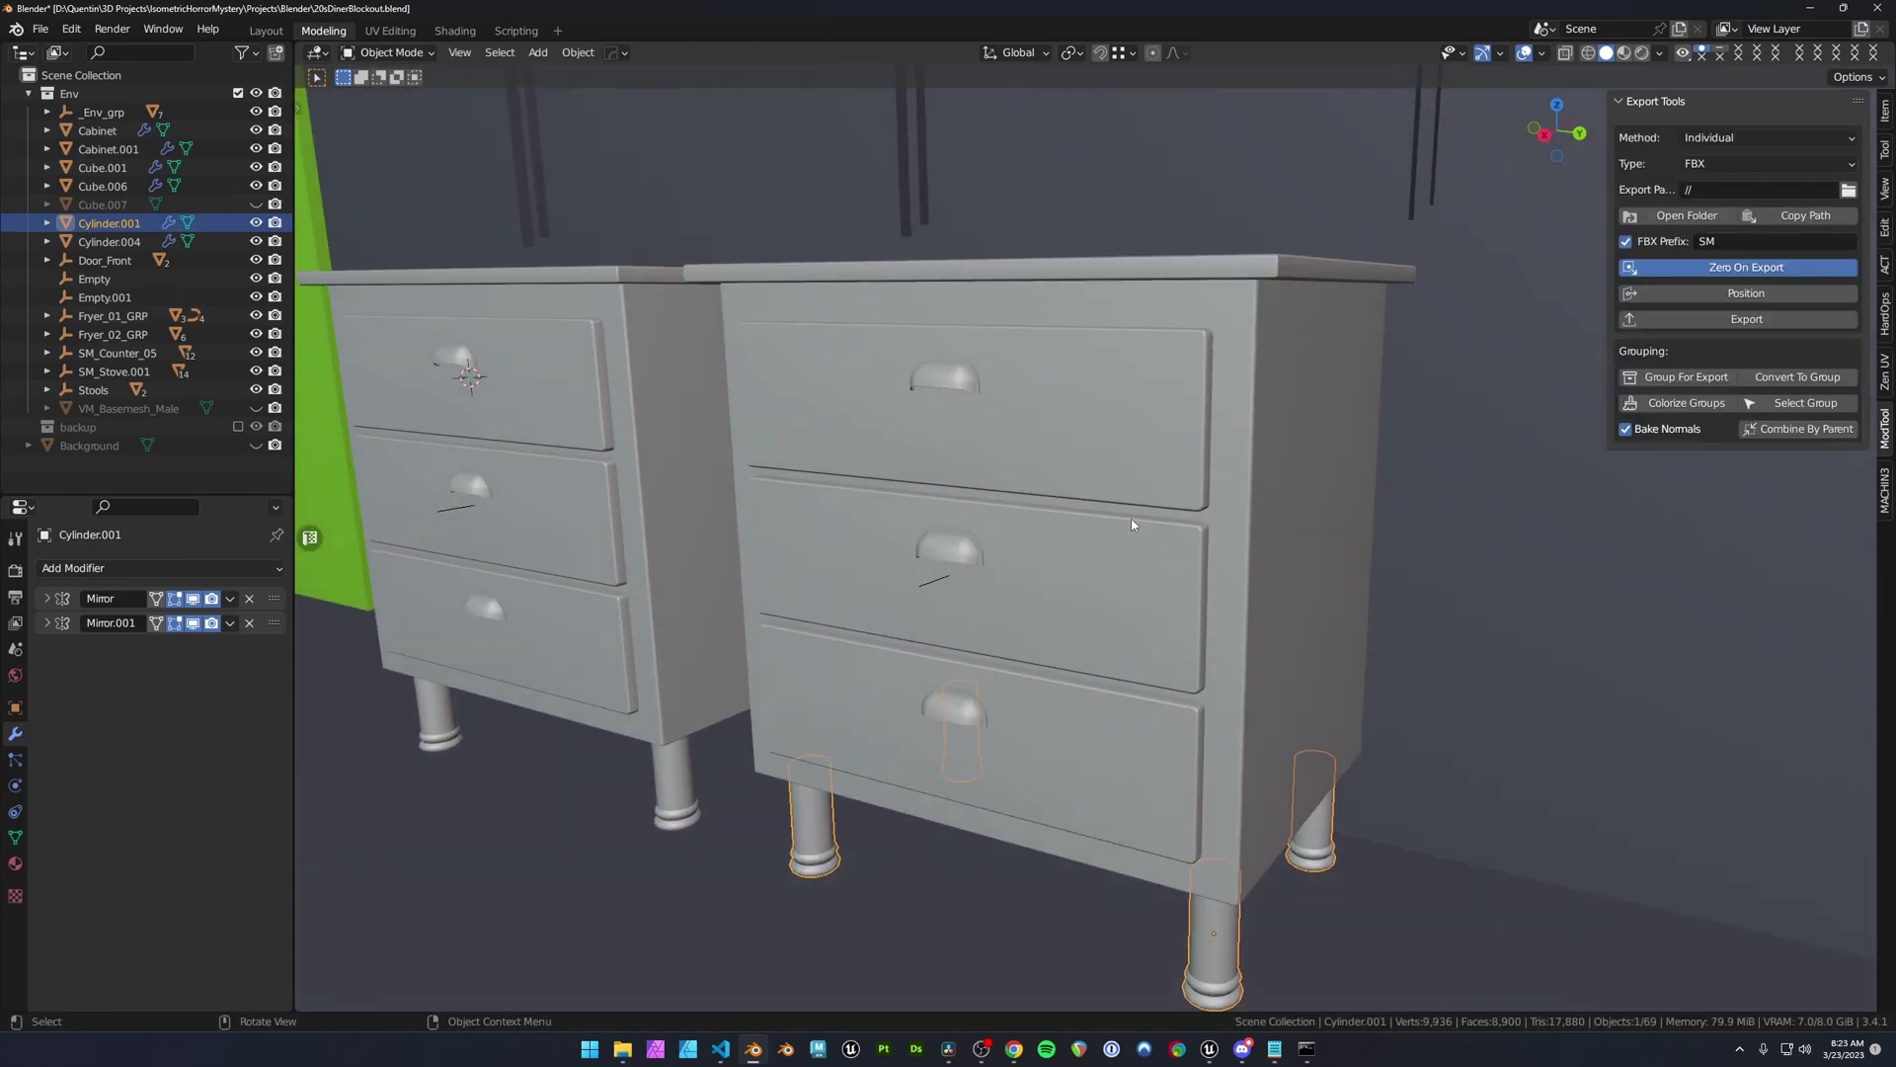
# - Select all parts of the duplicated dresser together in wireframe view, then restore solid shading
pyautogui.click(1127, 450)
pyautogui.moveTo(1128, 451)
pyautogui.mouseDown(button='middle')
pyautogui.moveTo(1168, 530)
pyautogui.moveTo(1220, 476)
pyautogui.moveTo(1290, 512)
pyautogui.mouseUp(button='middle')
pyautogui.click(1224, 523)
pyautogui.hotkey('shift', 'z')
pyautogui.moveTo(1373, 352); pyautogui.dragTo(973, 844)
pyautogui.moveTo(1372, 813); pyautogui.dragTo(1222, 598, button='middle')
pyautogui.hotkey('shift', 'z')
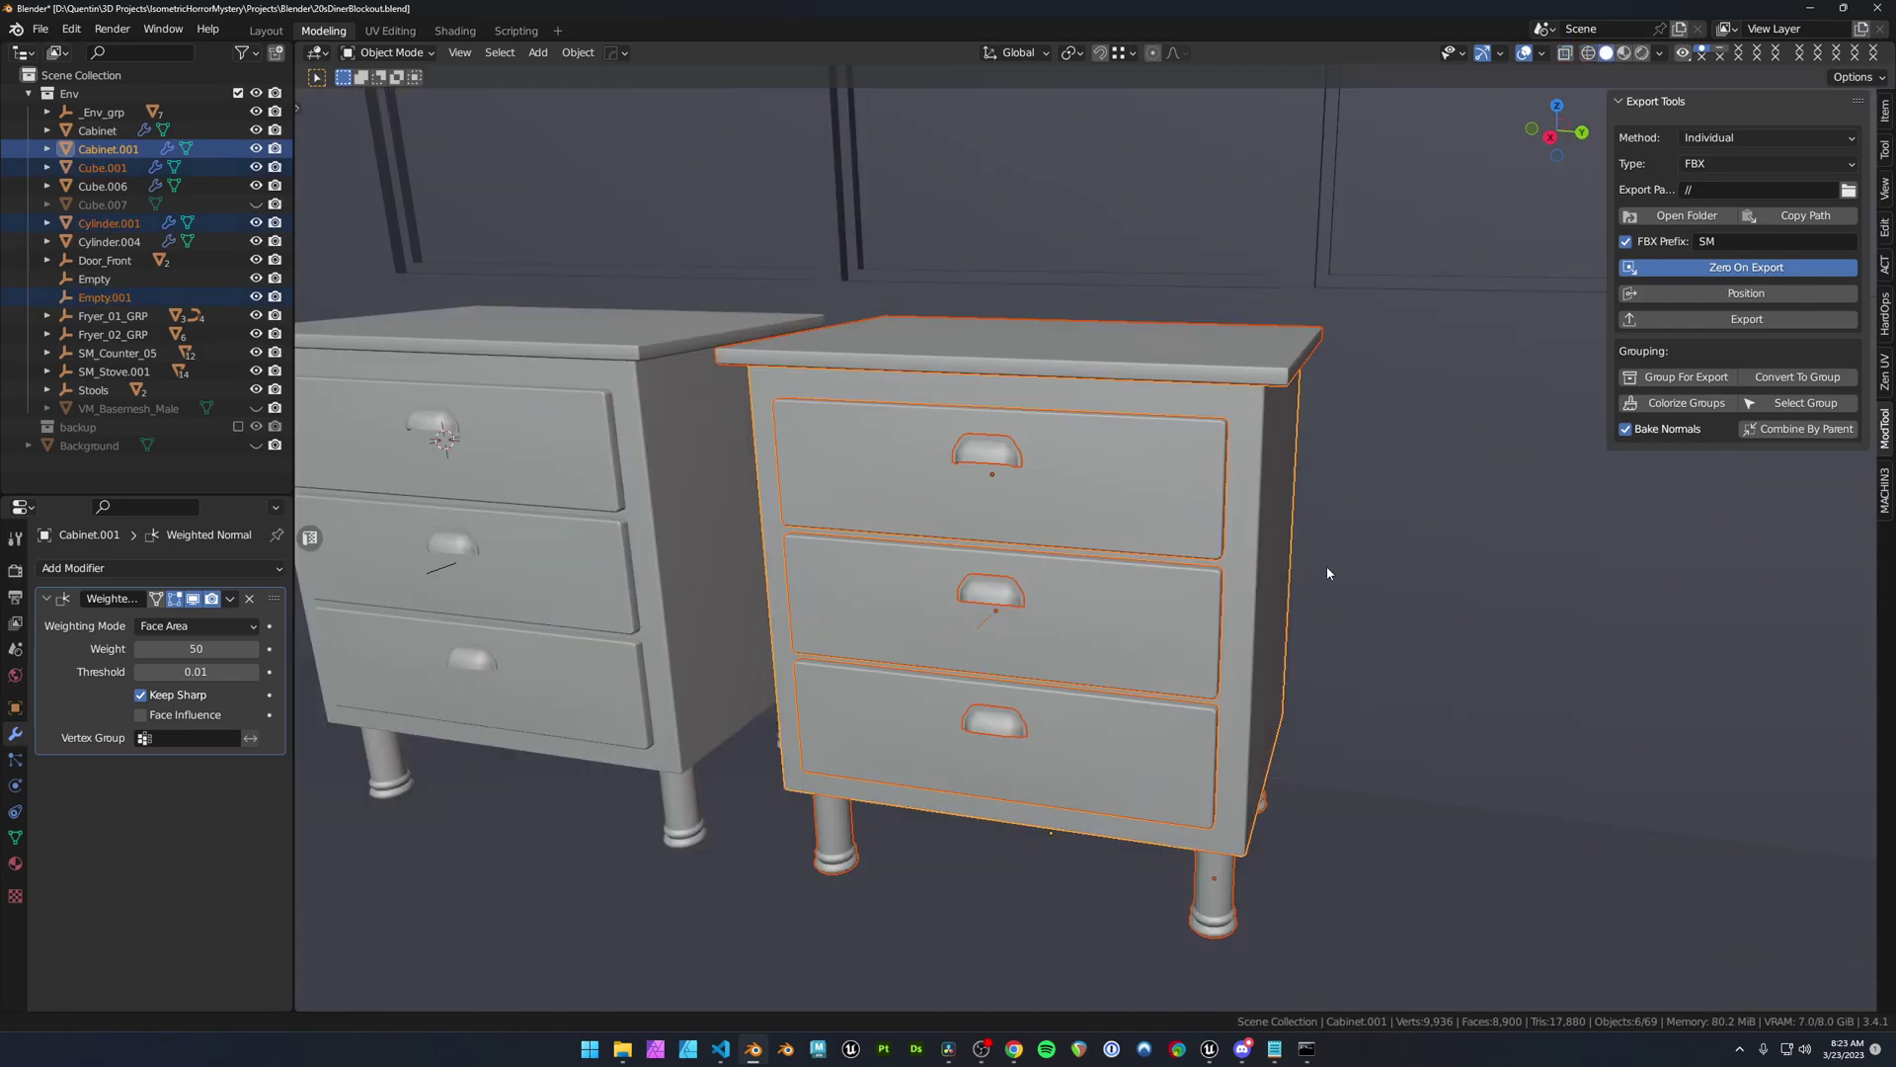
# - Apply Visual Geometry to Mesh to the duplicated dresser's selected parts to bake in their modifiers
pyautogui.moveTo(1330, 572); pyautogui.dragTo(1260, 544, button='middle')
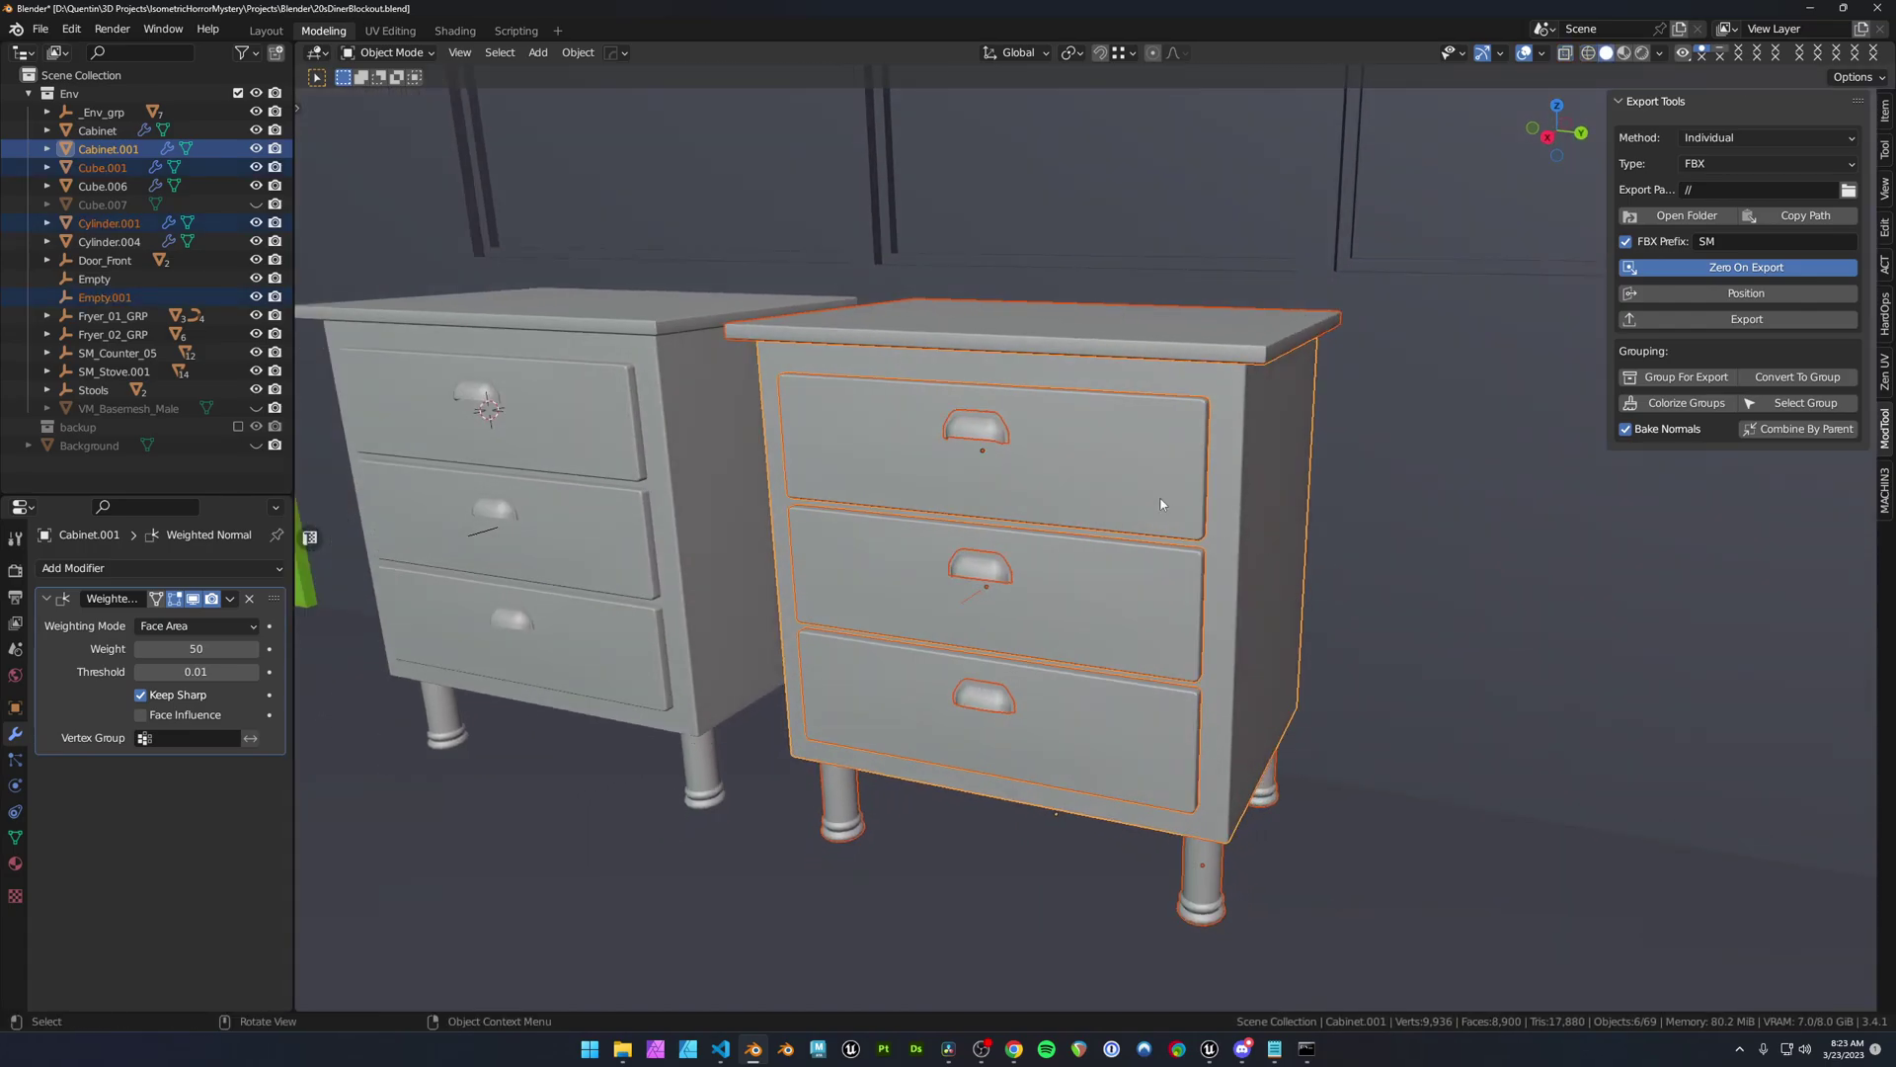
pyautogui.hotkey('ctrl', 'a')
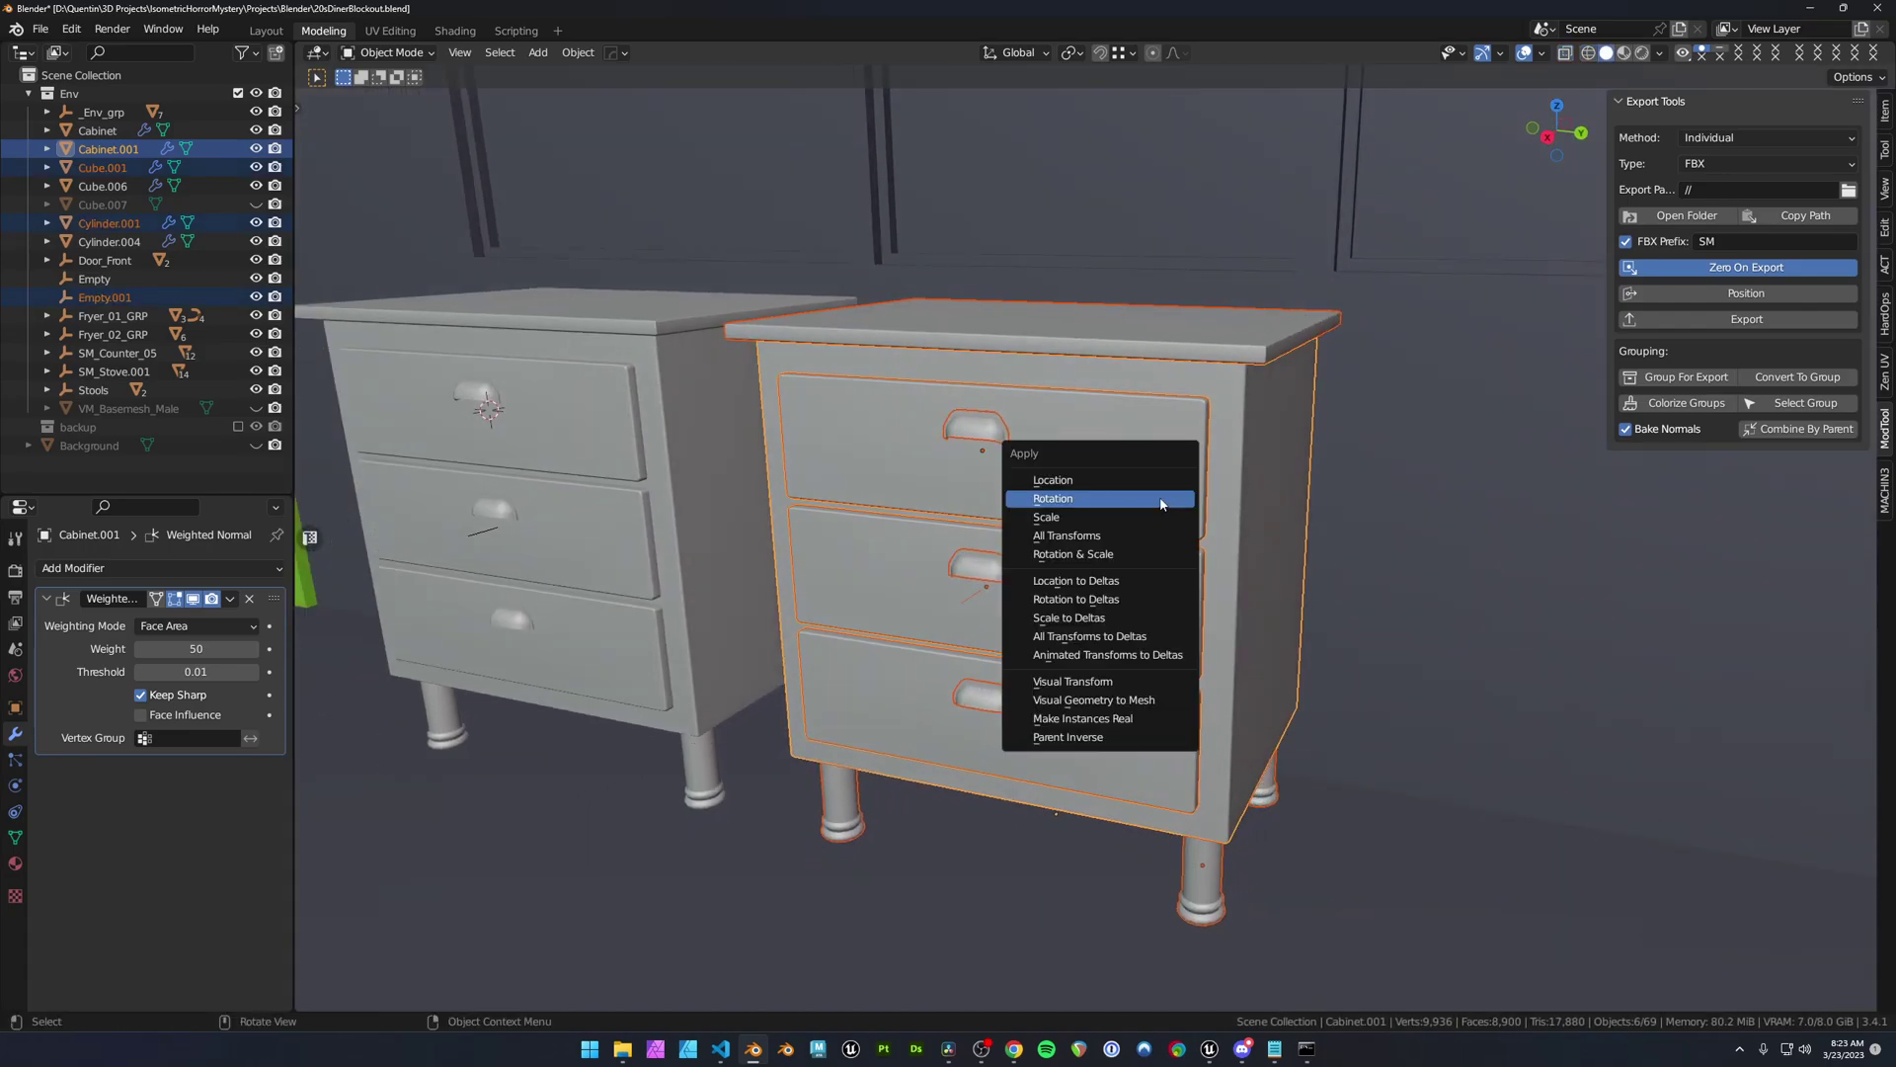
pyautogui.click(1106, 700)
pyautogui.moveTo(1106, 696); pyautogui.dragTo(1114, 596, button='middle')
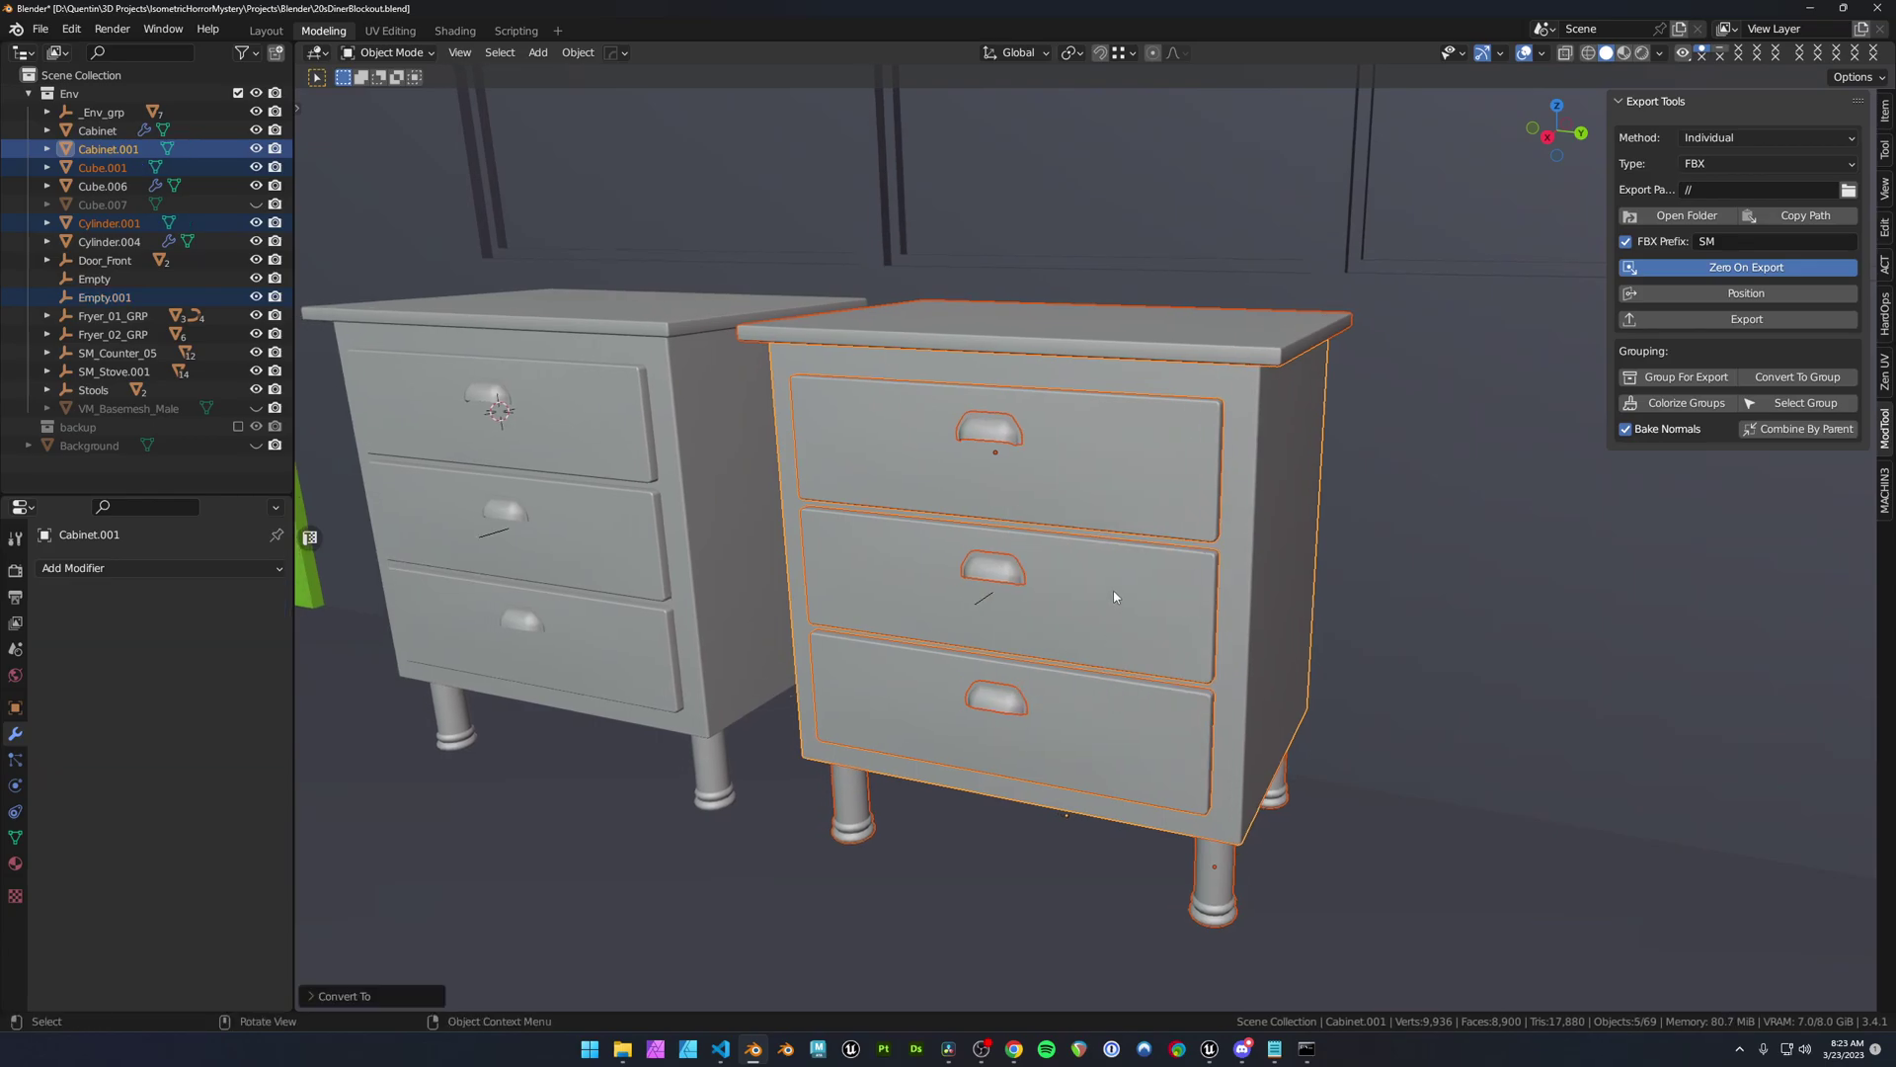
# - Join the duplicated dresser's selected parts into one mesh and rename it Cabinet_02
pyautogui.hotkey('ctrl', 'j')
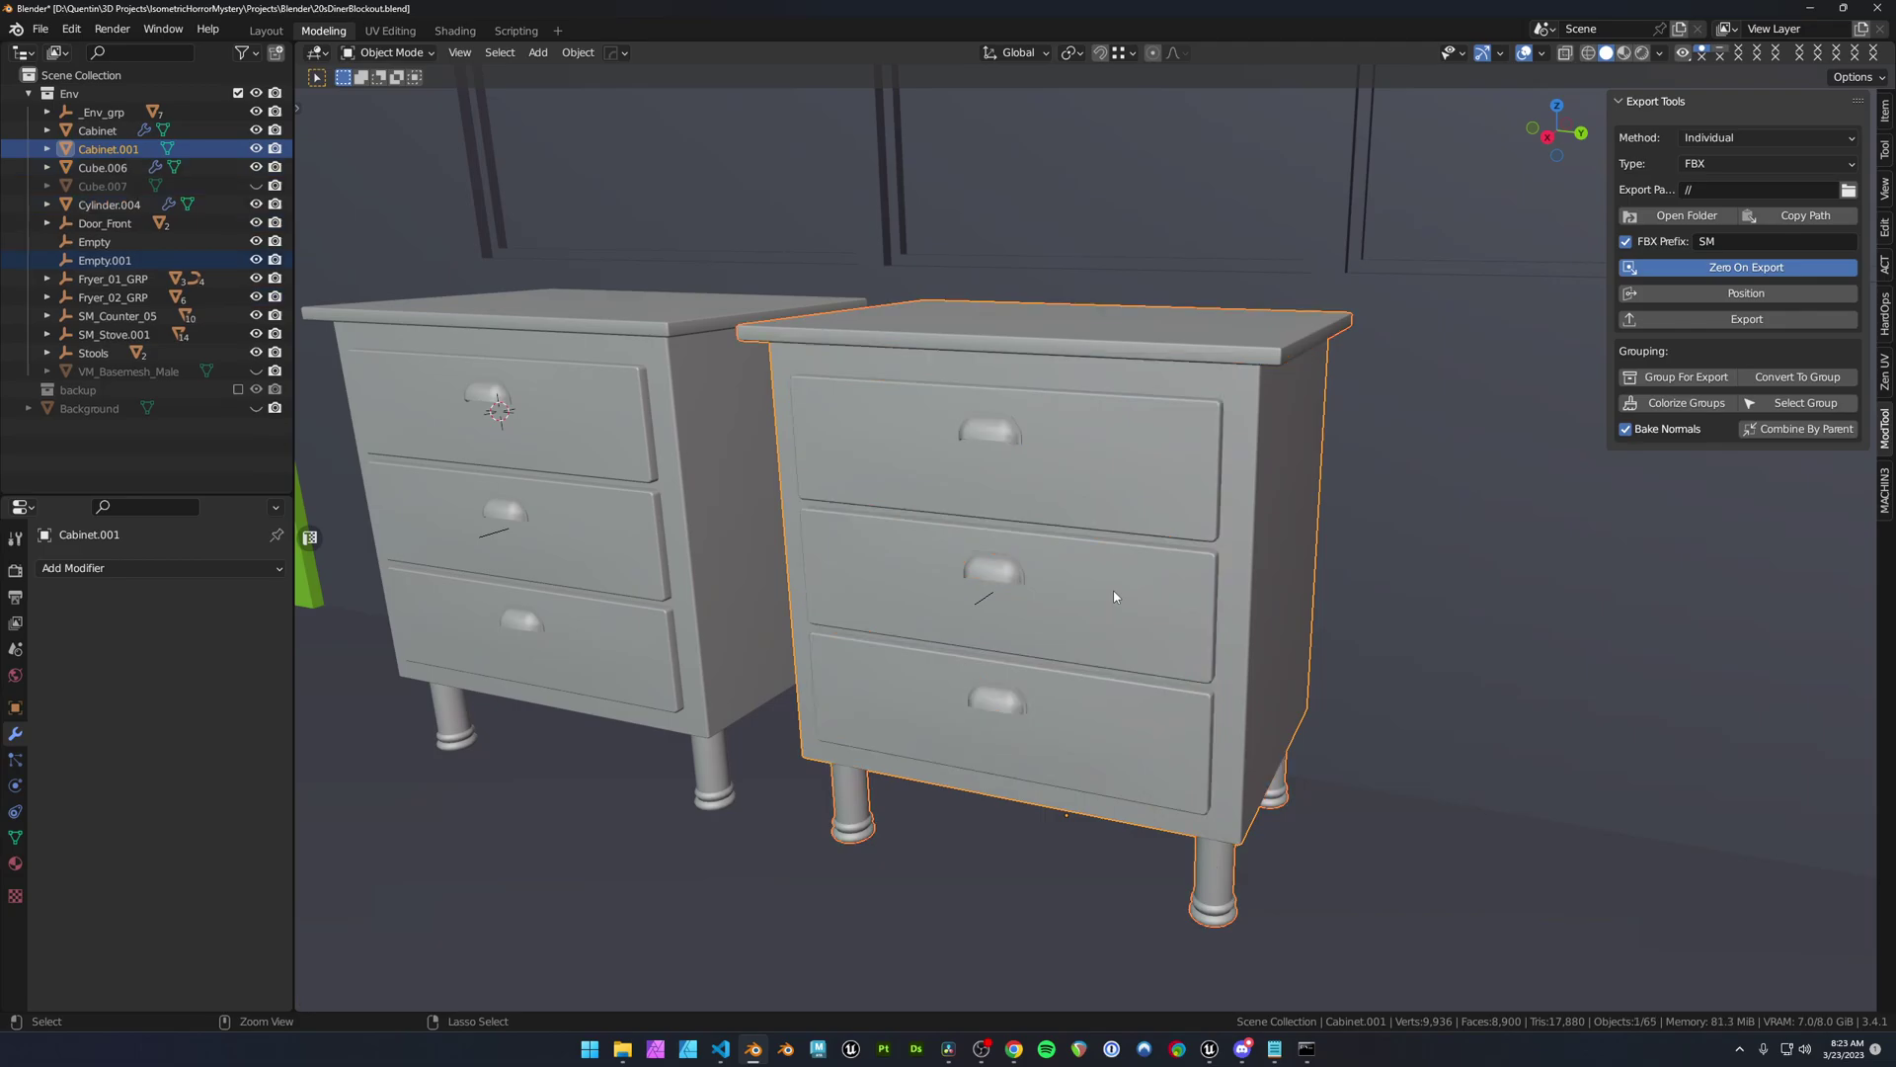
pyautogui.moveTo(1186, 587)
pyautogui.mouseDown(button='middle')
pyautogui.moveTo(1194, 529)
pyautogui.moveTo(1195, 567)
pyautogui.moveTo(1169, 583)
pyautogui.mouseUp(button='middle')
pyautogui.click(1194, 533)
pyautogui.doubleClick(157, 149)
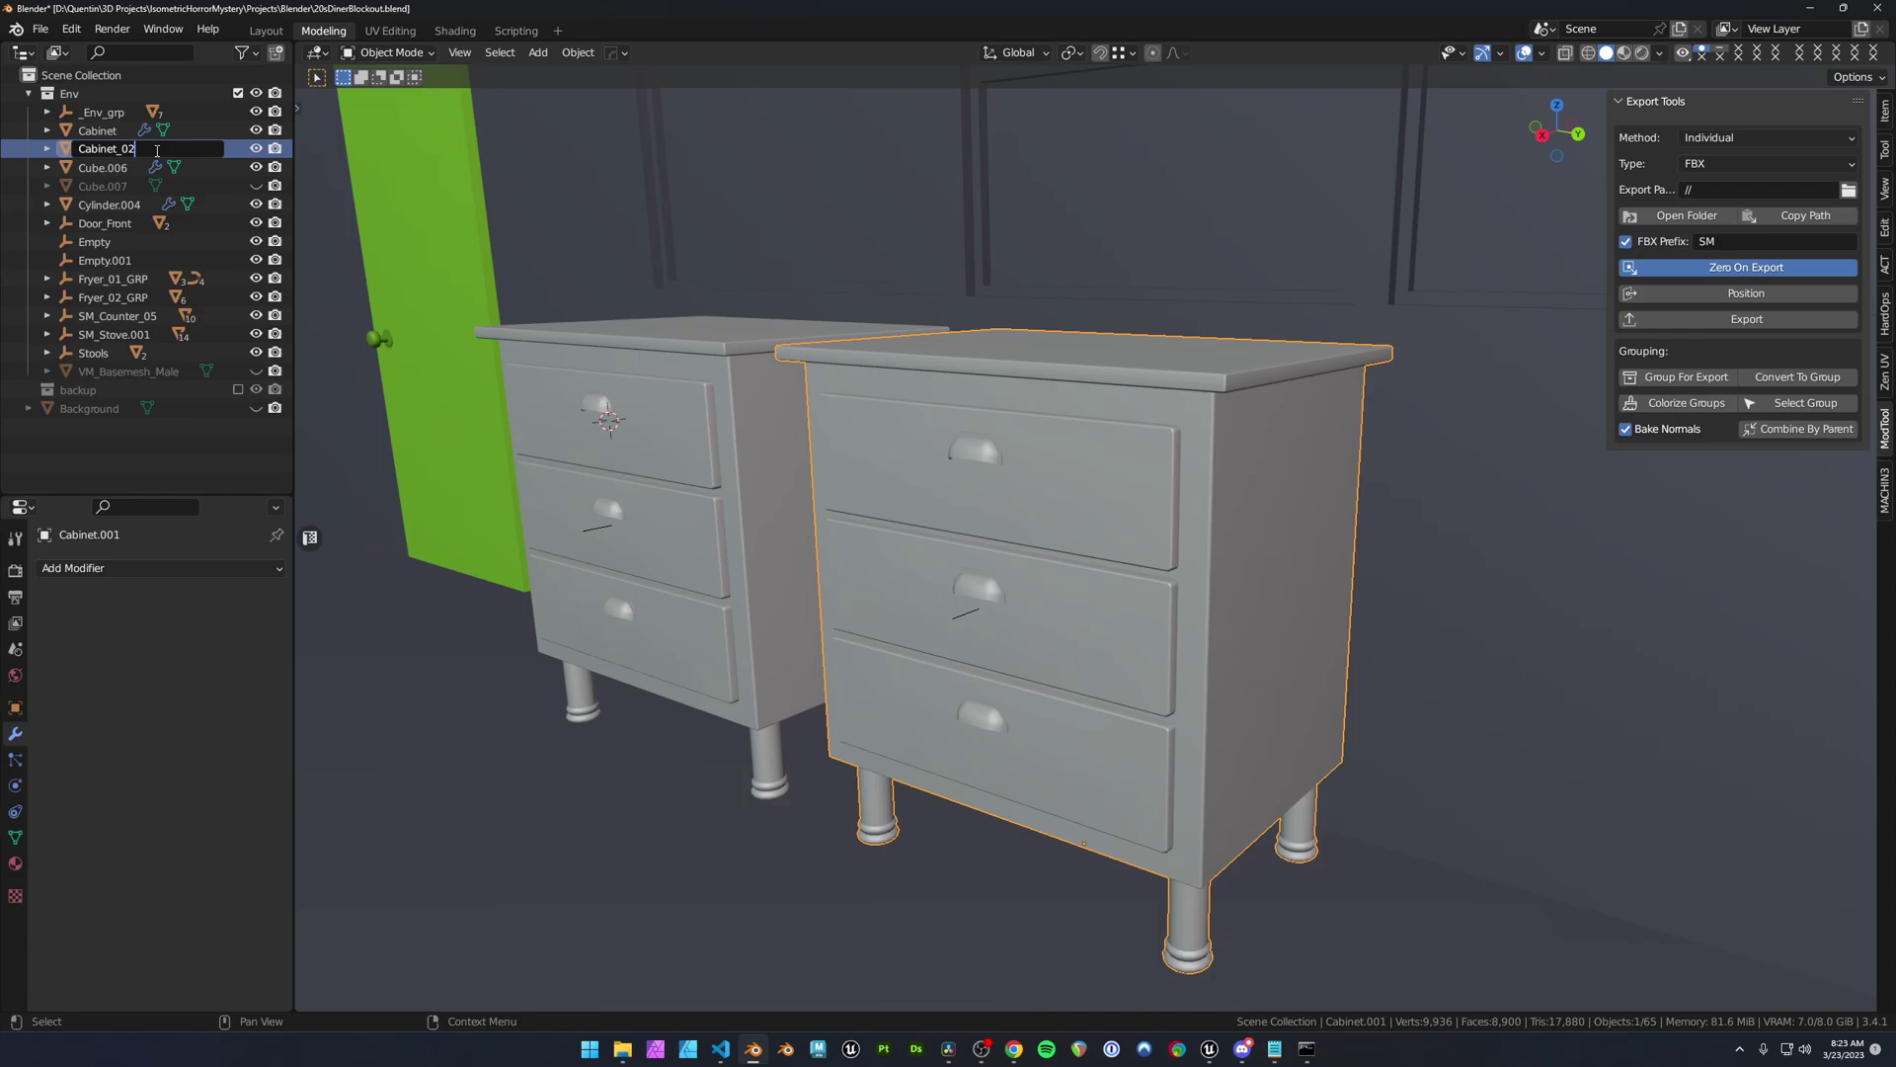
pyautogui.write('_02')
pyautogui.press('Return')
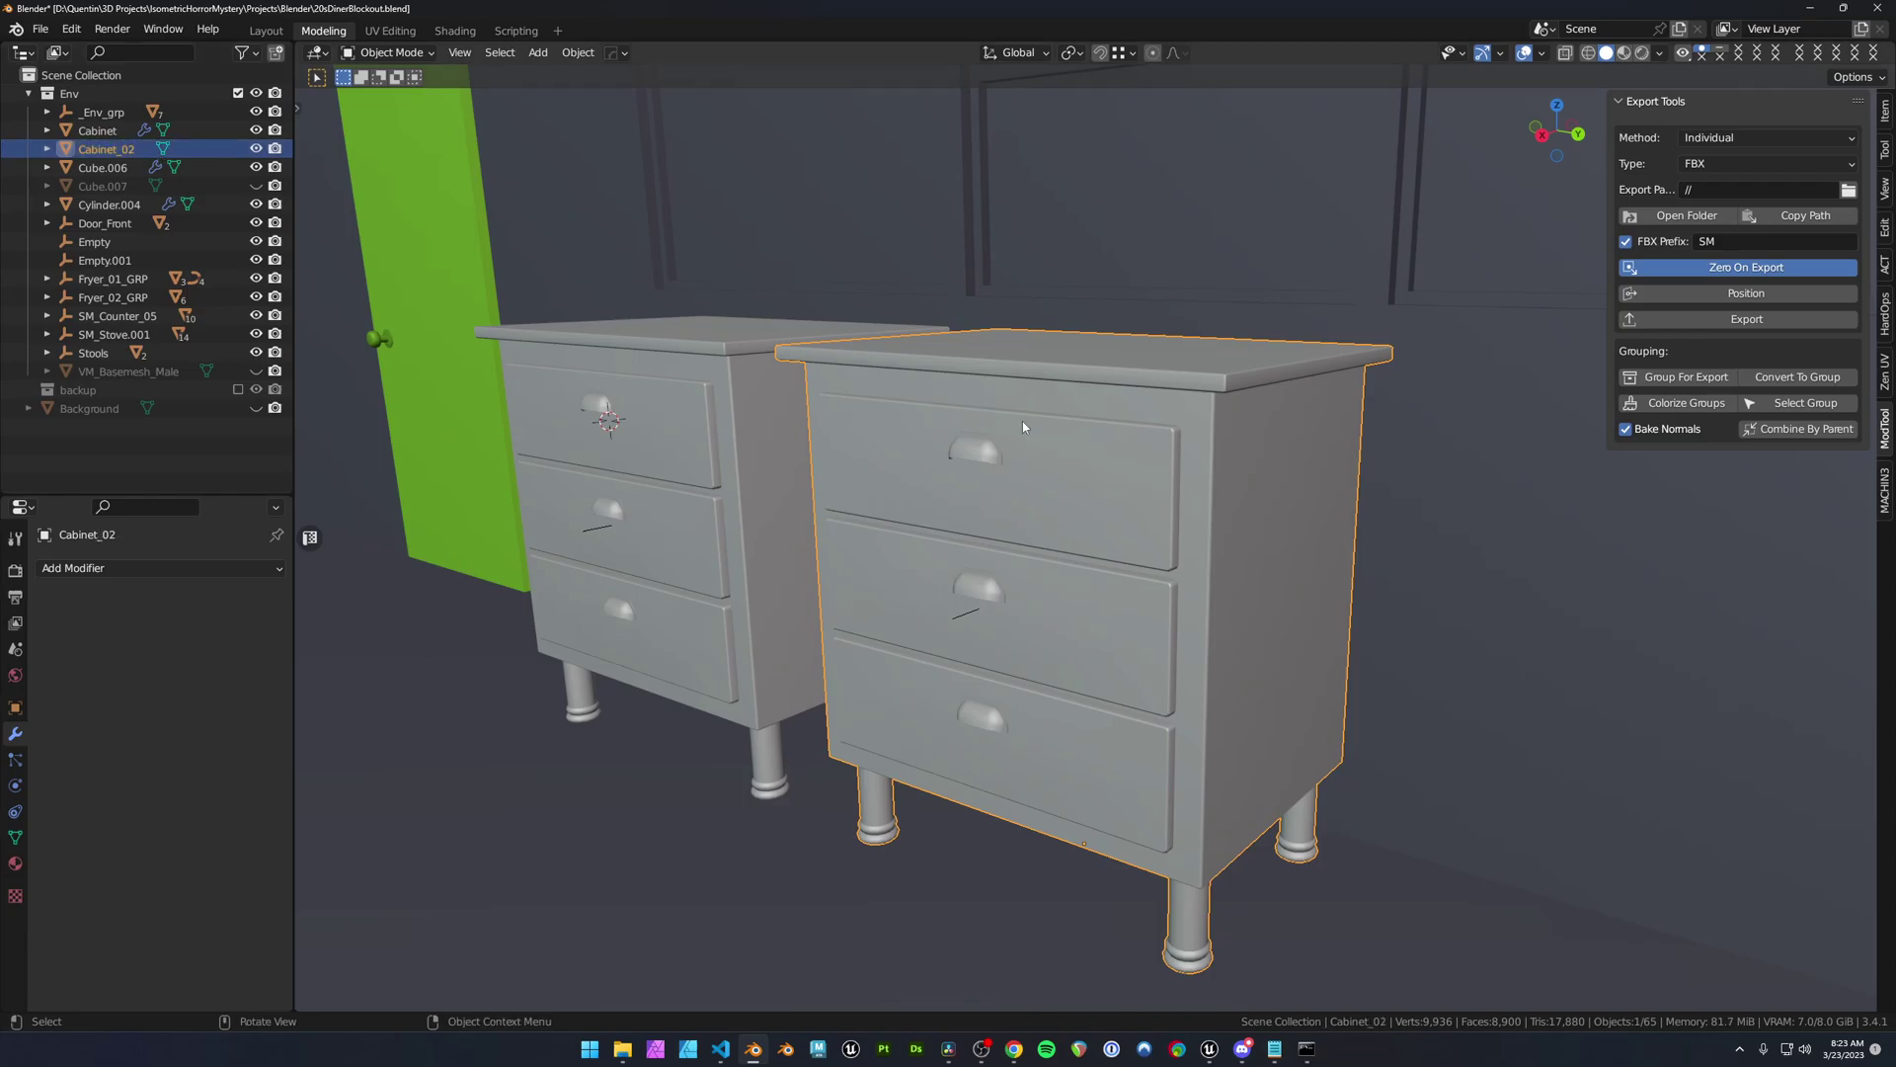
# - Start an FBX export of Cabinet_02 and browse to the IsometricHorrorMystery project's Models\Temp folder
pyautogui.moveTo(1022, 421); pyautogui.dragTo(918, 426, button='middle')
pyautogui.rightClick(916, 419)
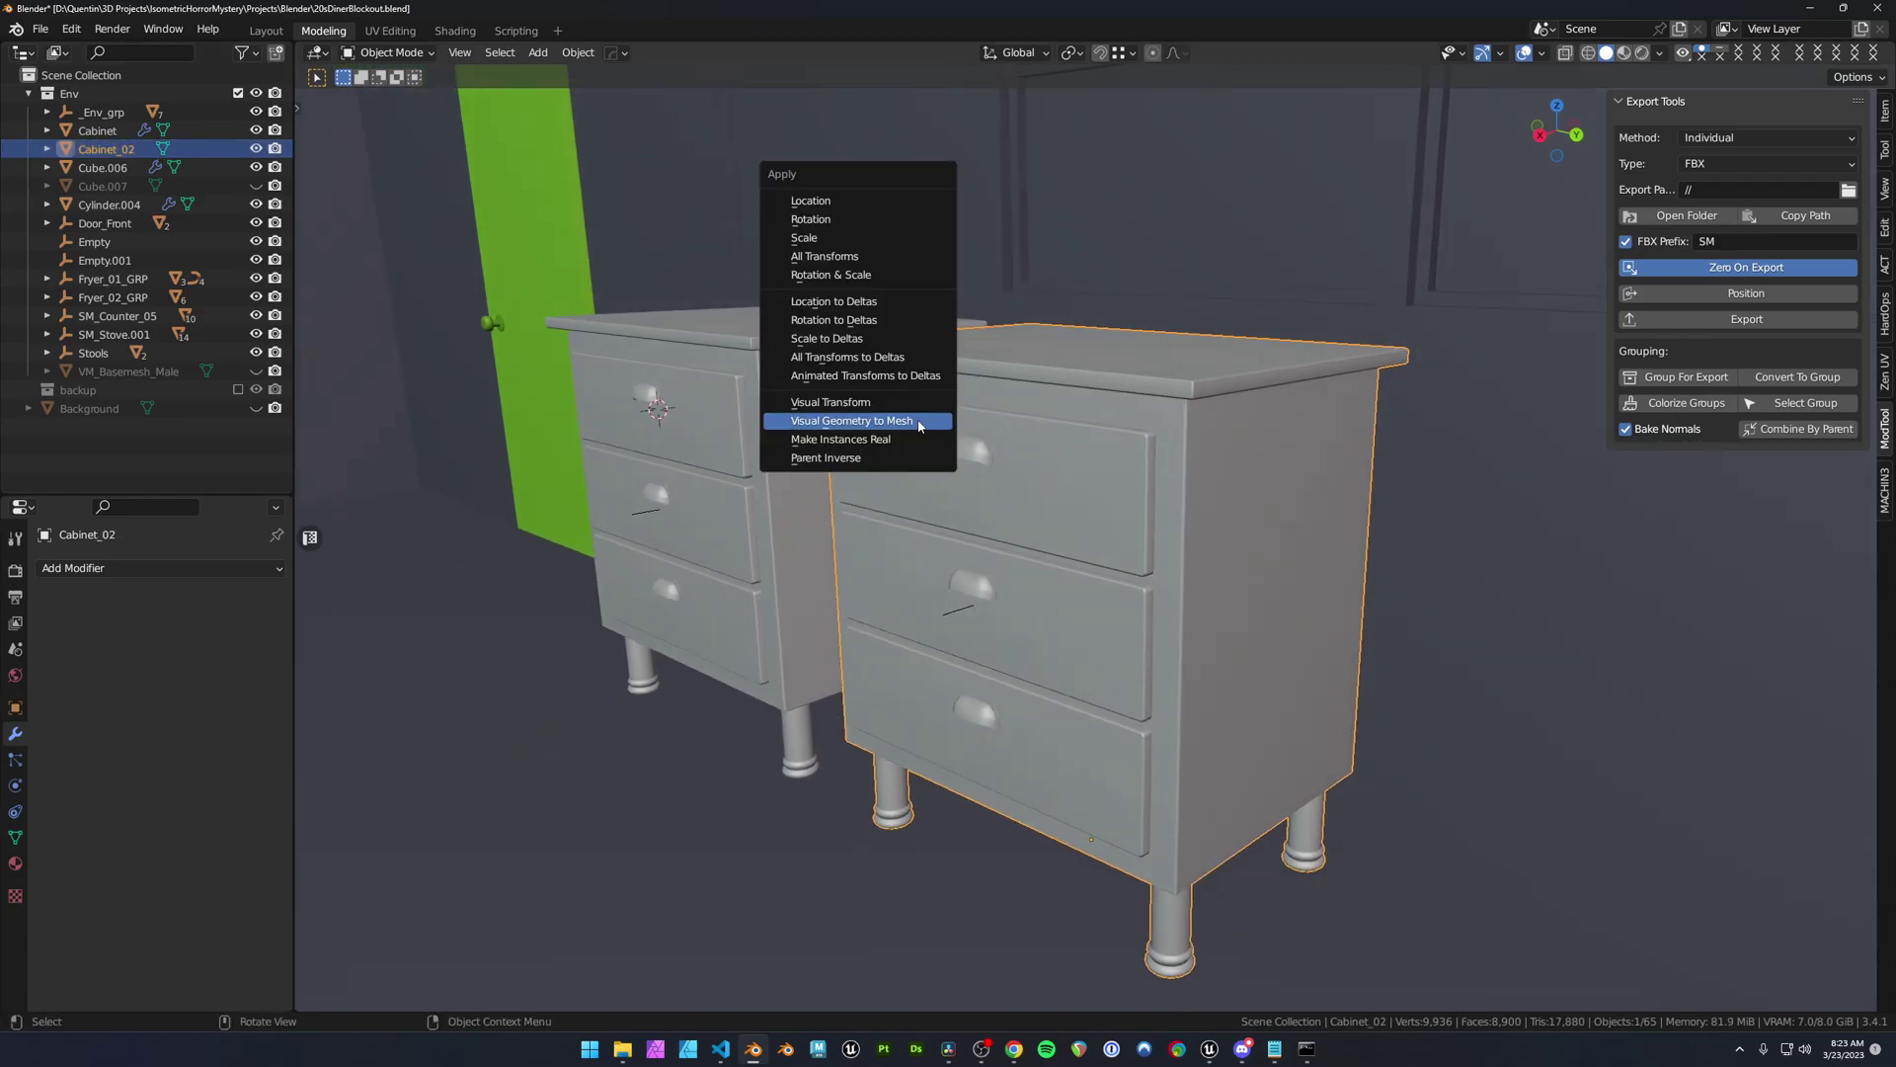
pyautogui.click(39, 29)
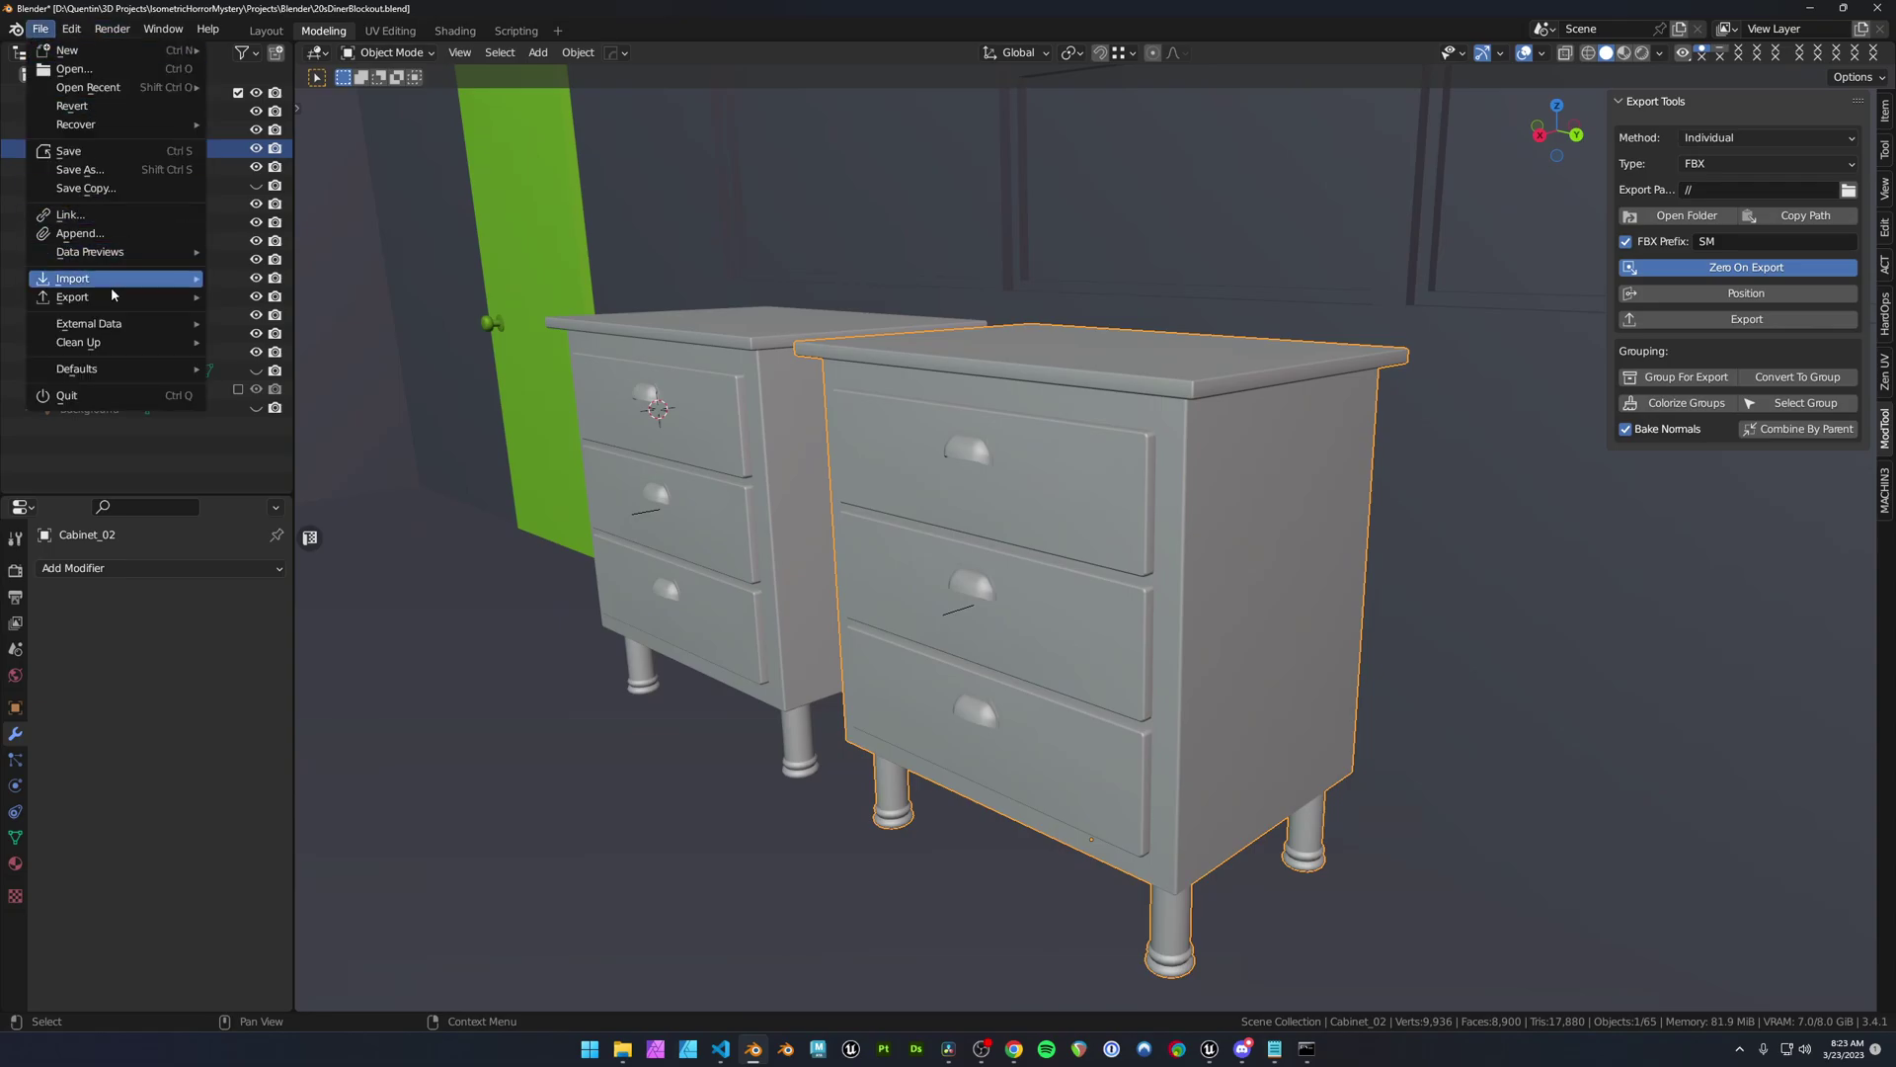
pyautogui.moveTo(148, 297)
pyautogui.click(303, 406)
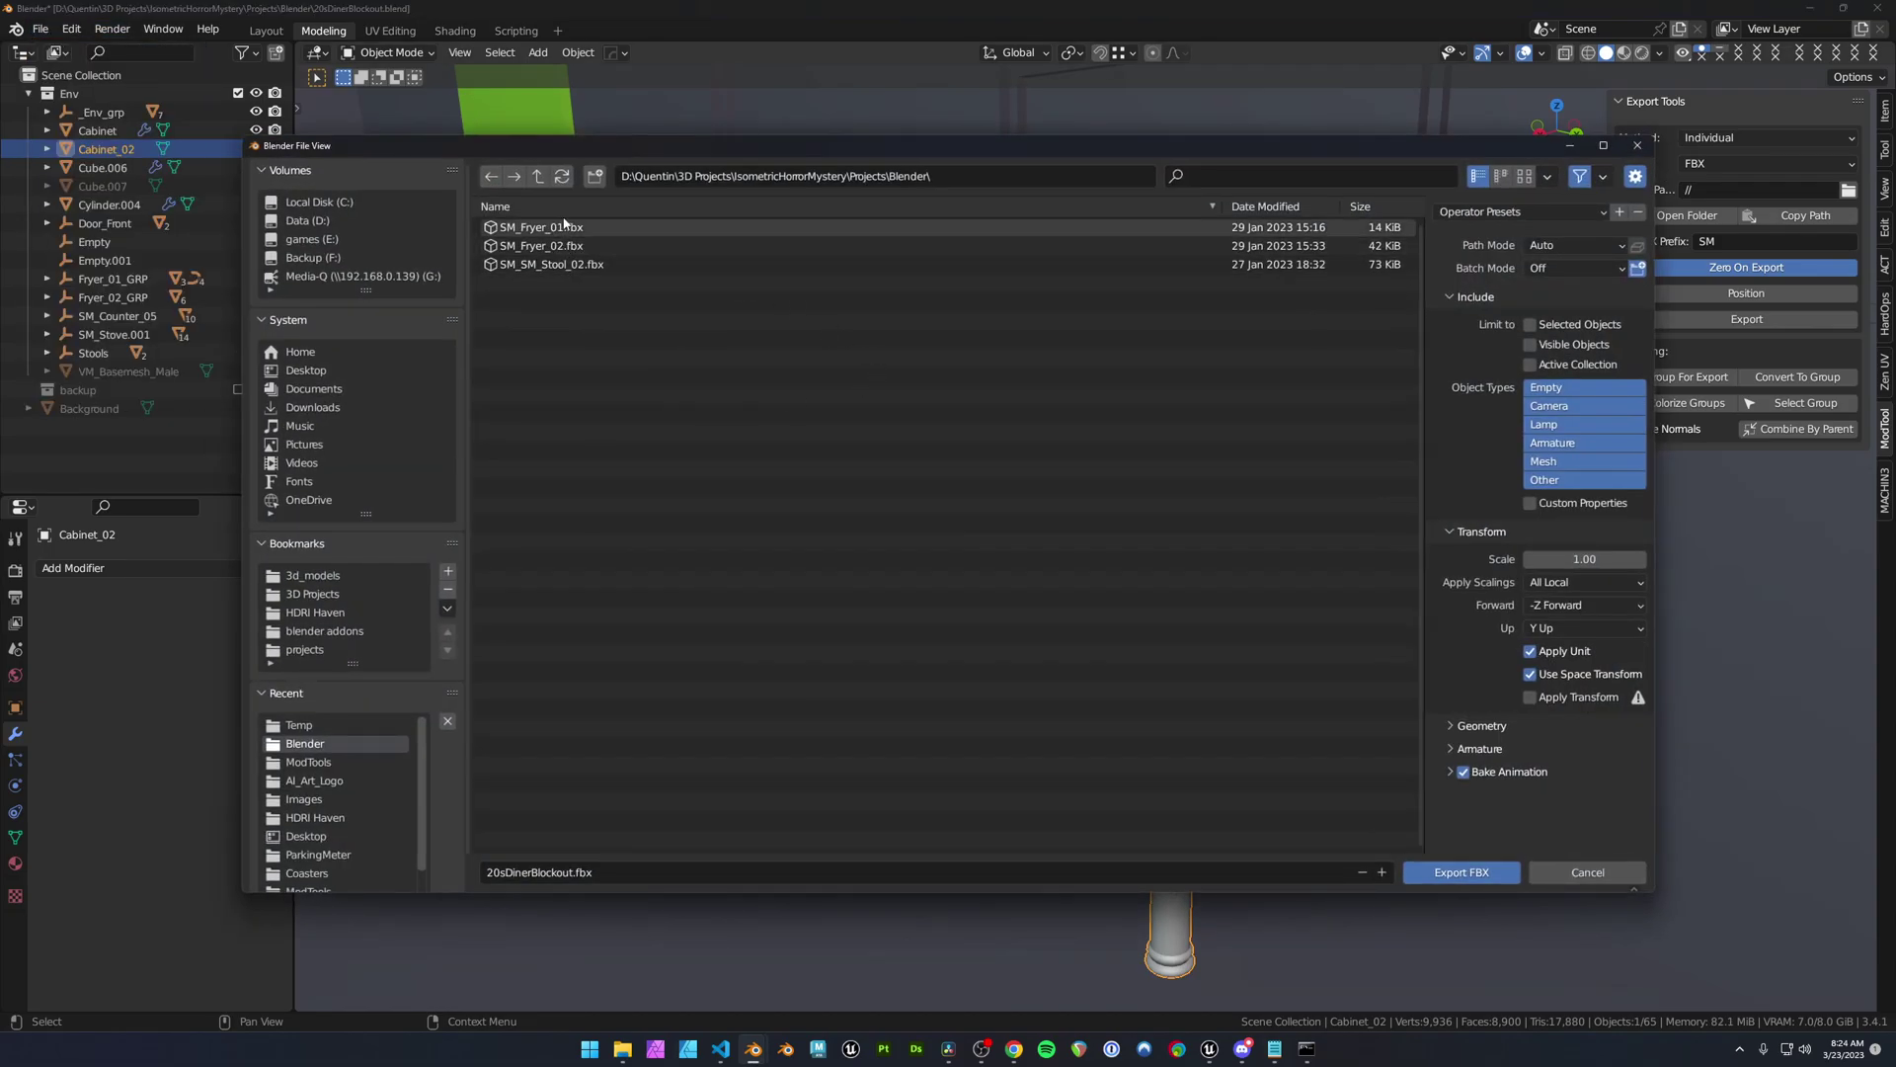
pyautogui.click(538, 177)
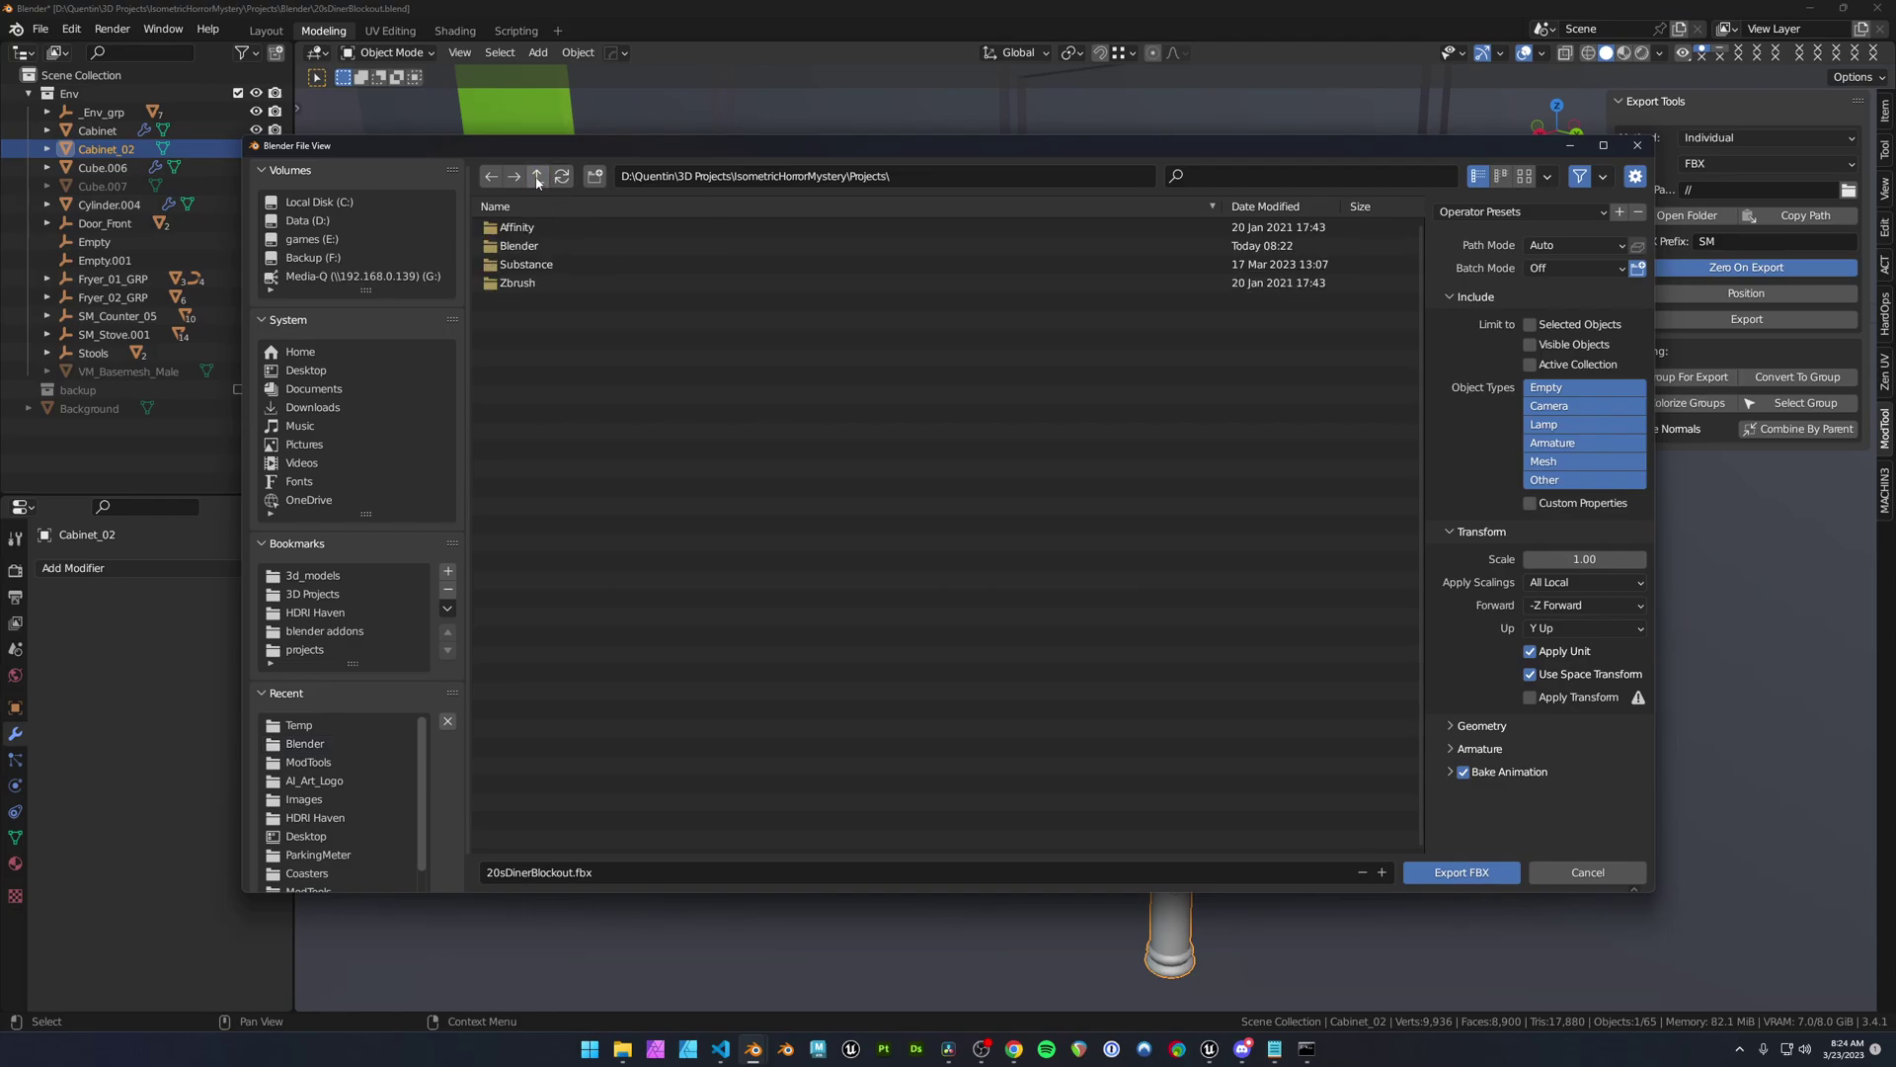
pyautogui.click(538, 177)
pyautogui.click(548, 263)
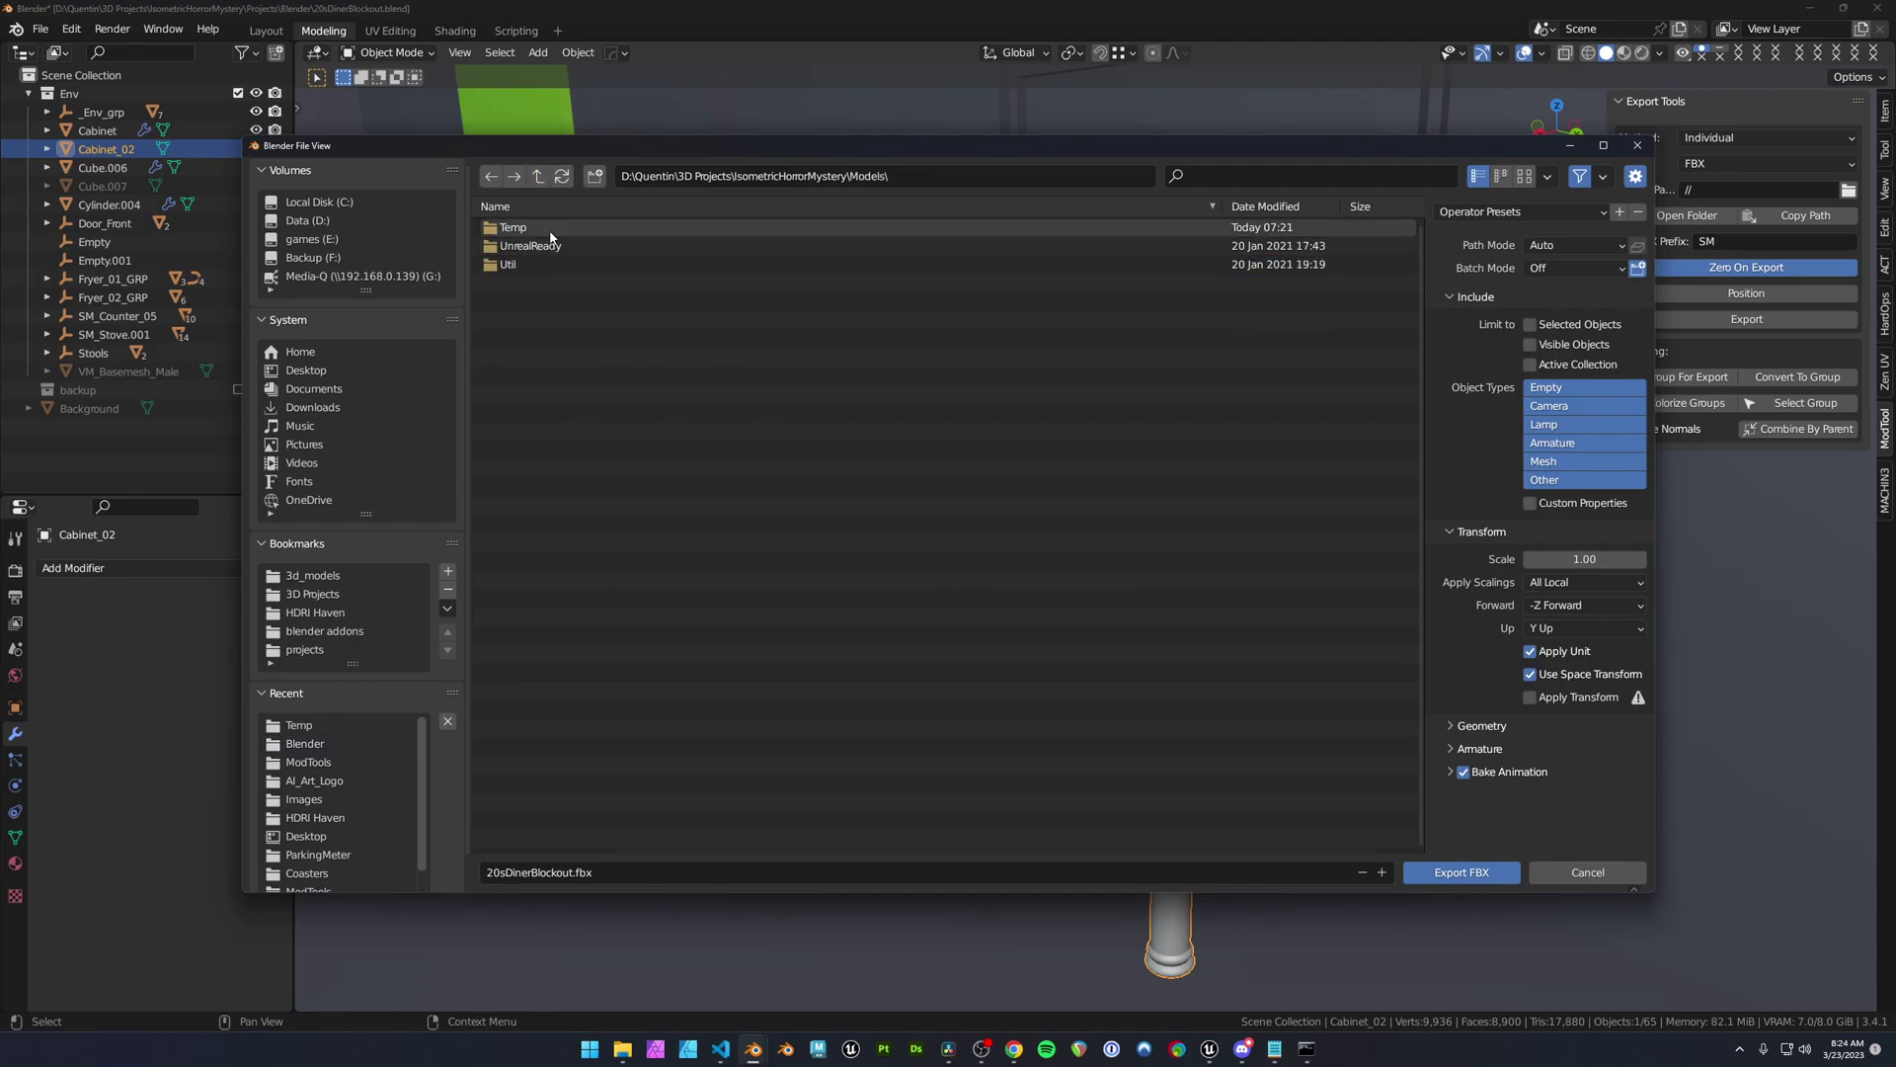
pyautogui.click(550, 234)
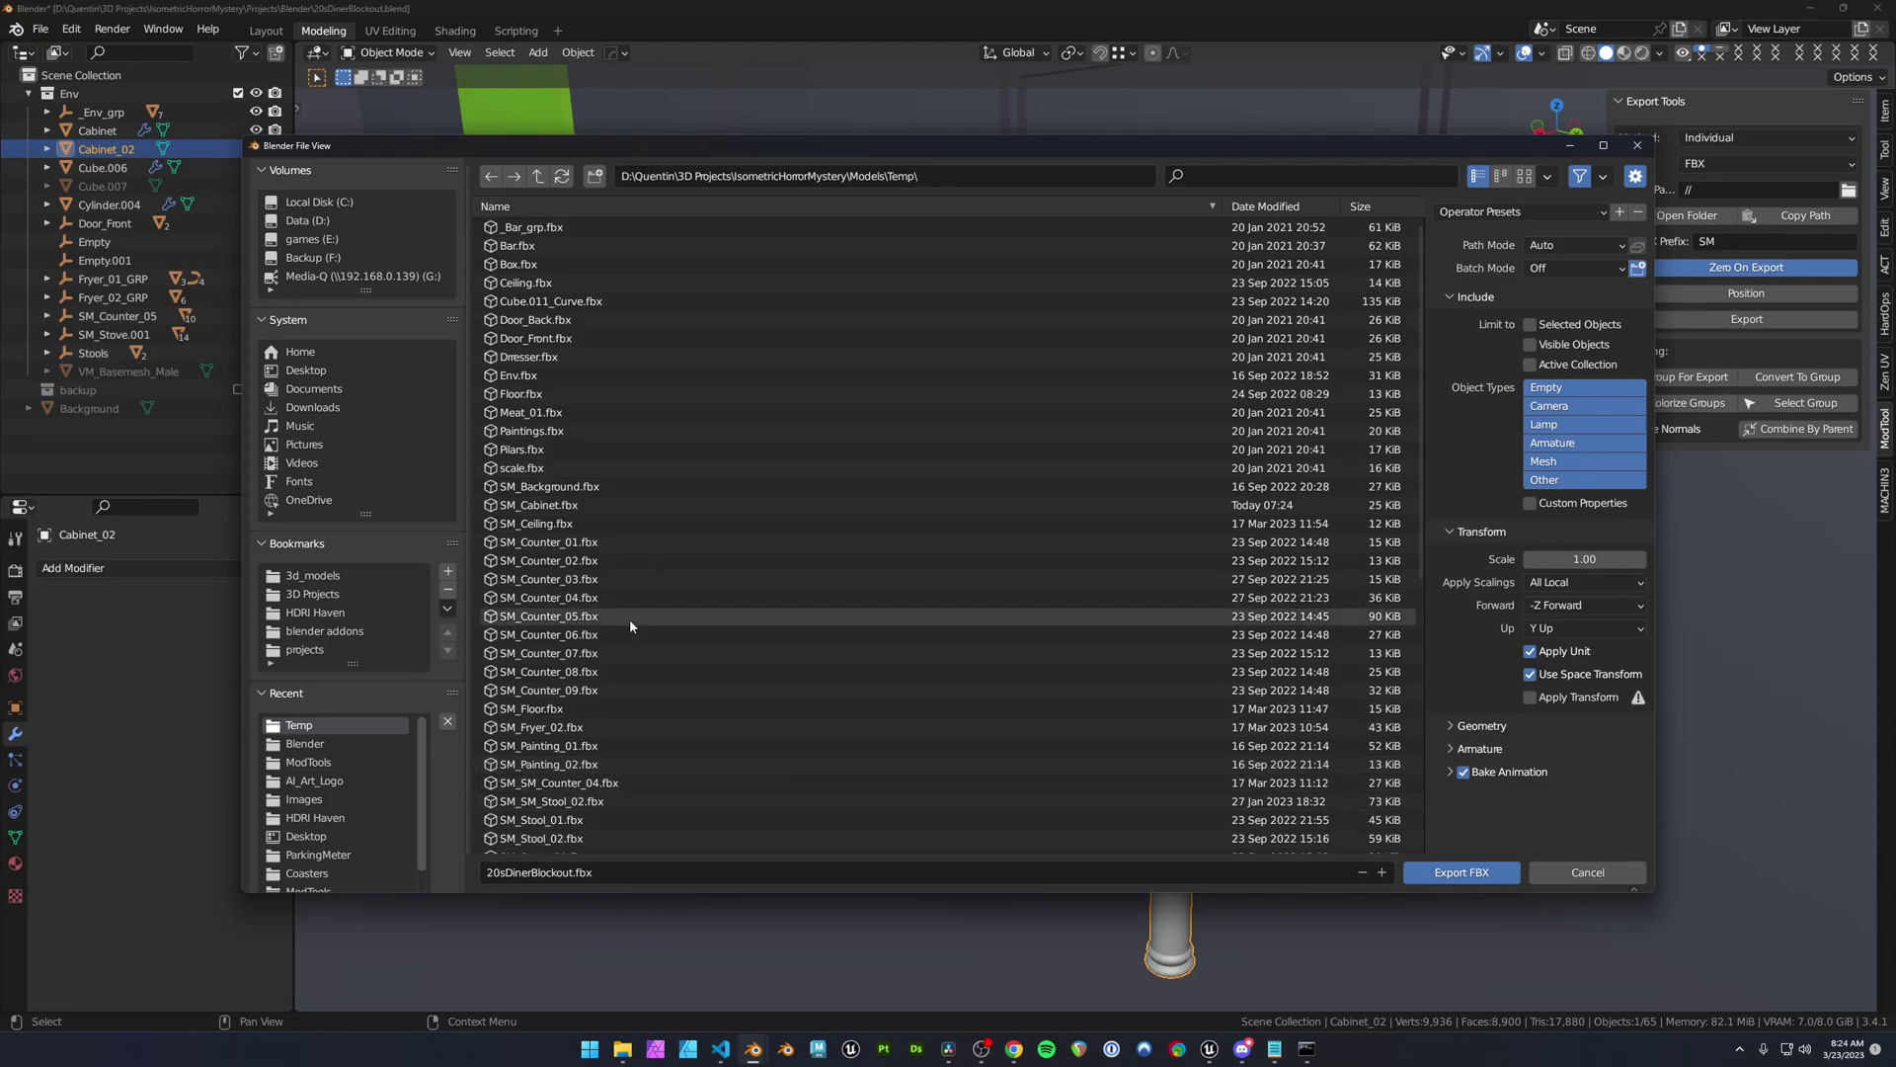
# - Export the dresser as SM_Cabinet_02.fbx using the preset for selected Empty and Mesh objects with Apply Transform on and Bake Animation off
pyautogui.click(1284, 206)
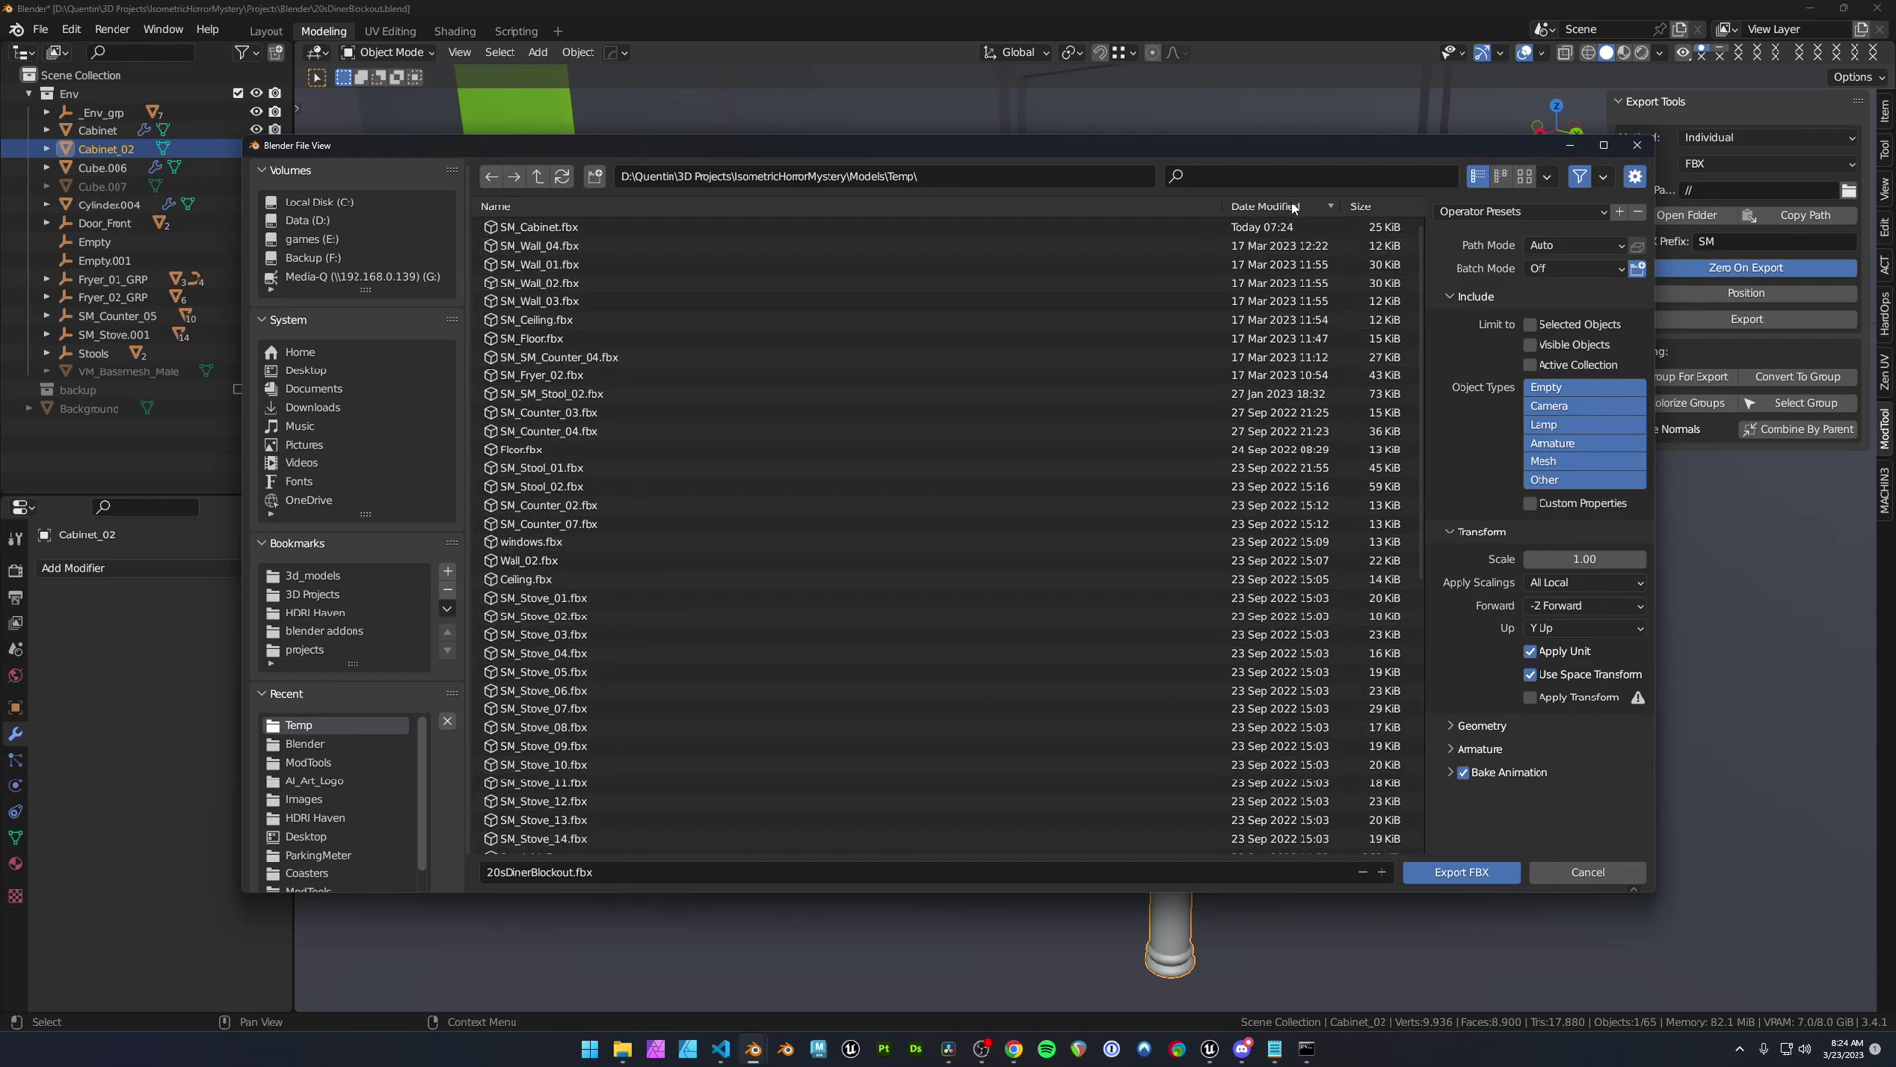
pyautogui.click(538, 228)
pyautogui.click(544, 872)
pyautogui.click(544, 872)
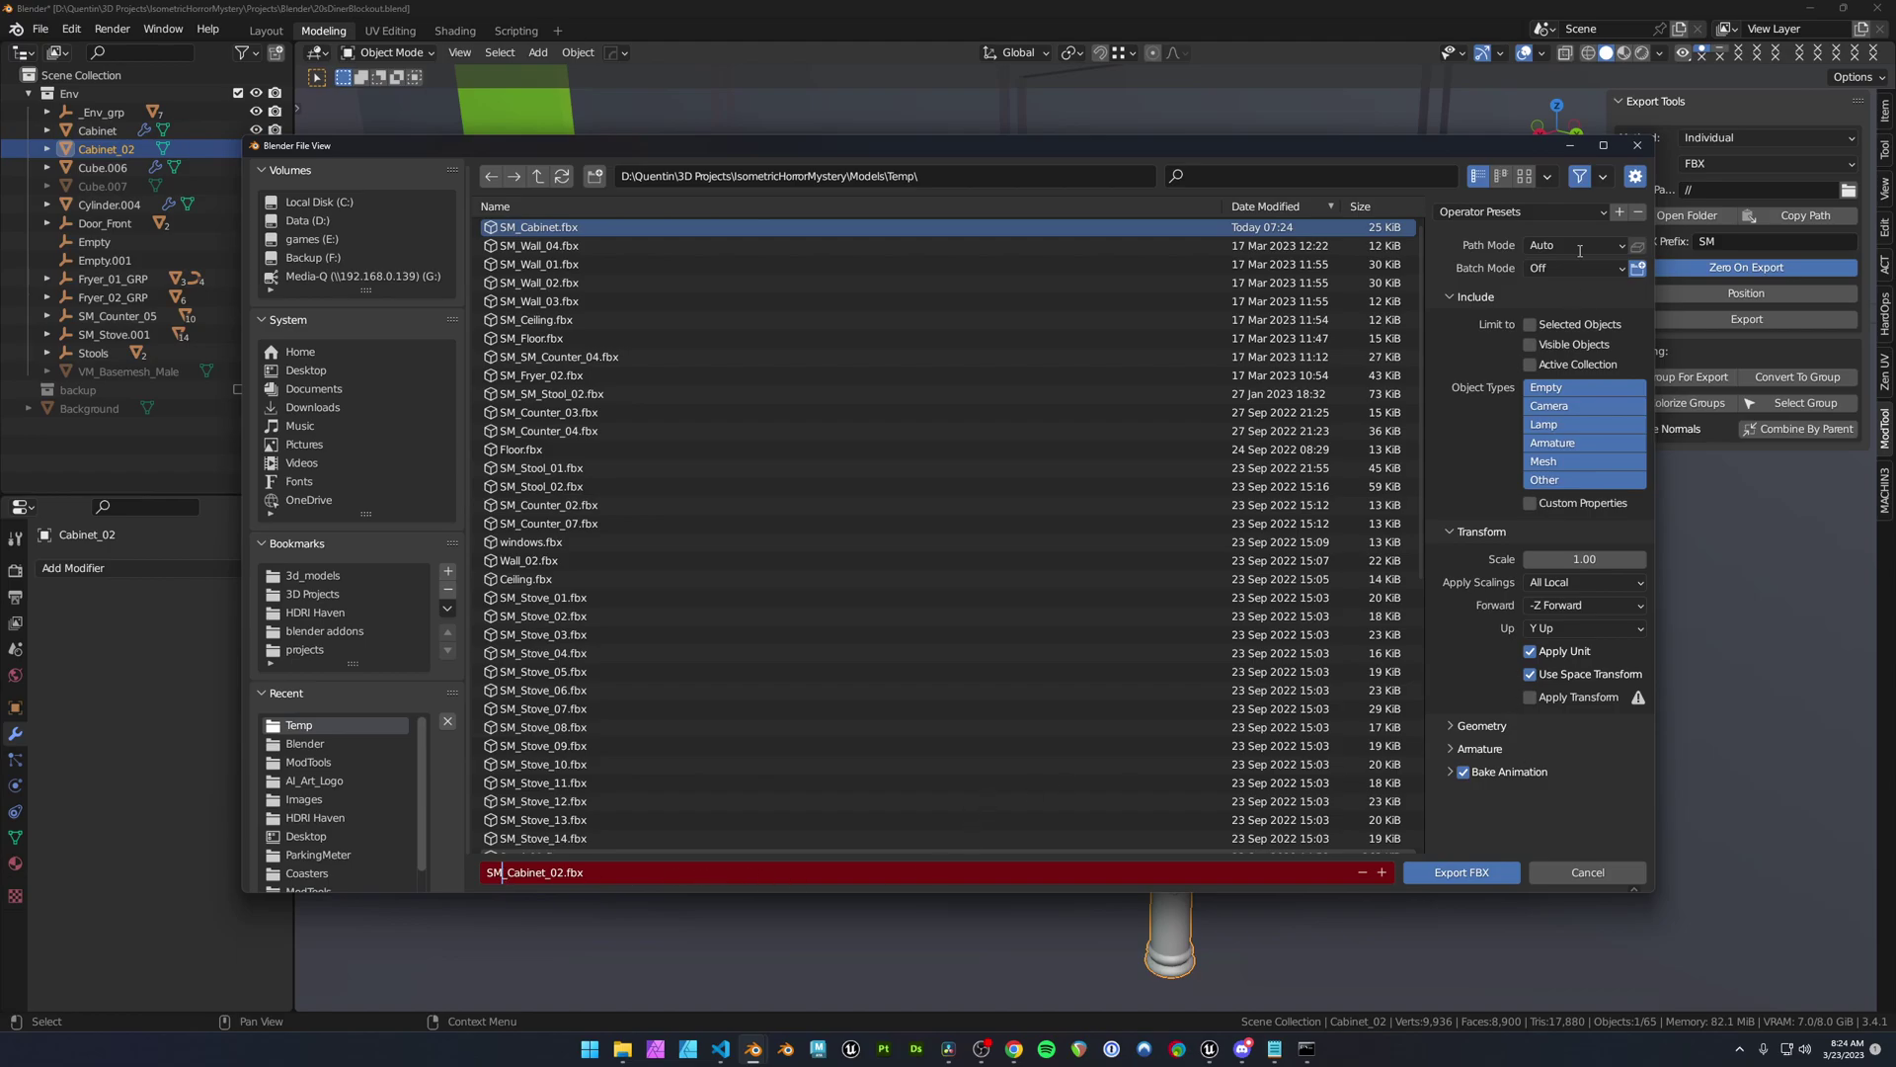
pyautogui.click(1521, 211)
pyautogui.click(1519, 280)
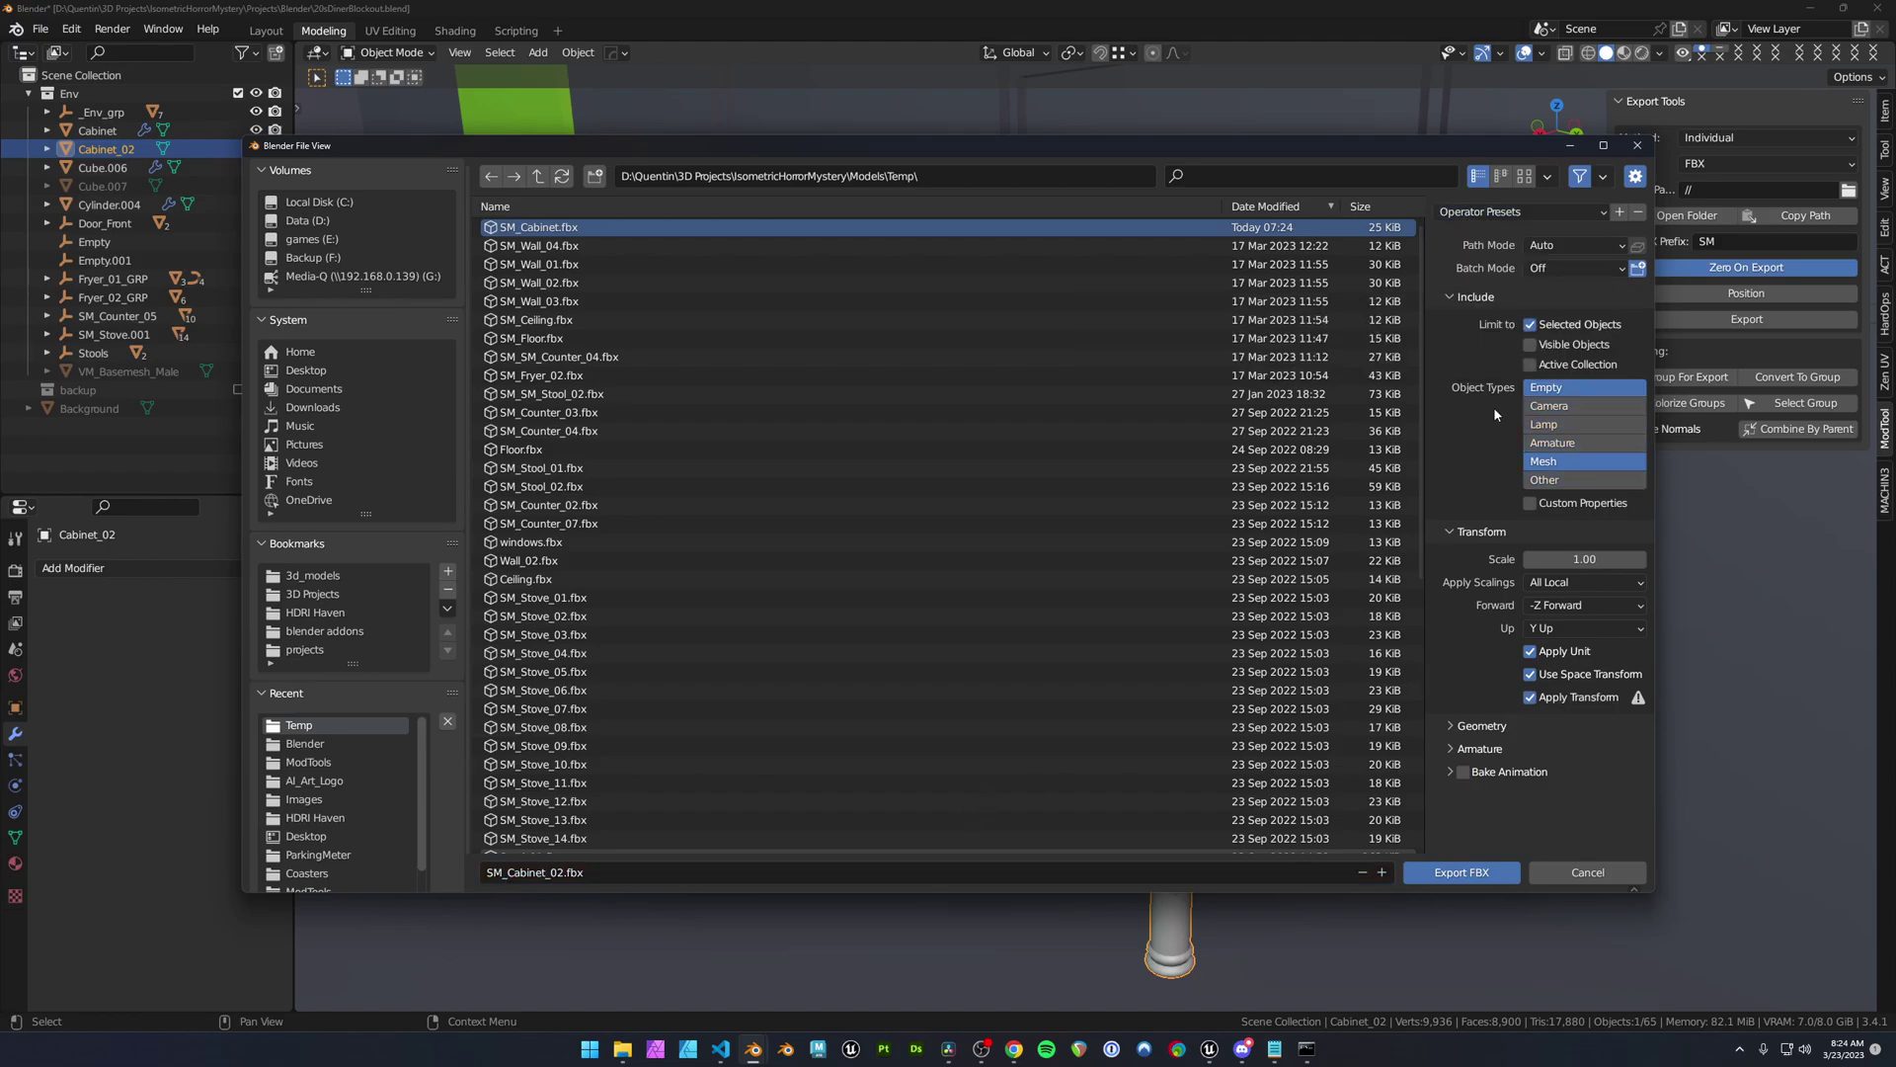
pyautogui.click(1473, 874)
# - Check Cabinet_02's location, rotation and scale, then bring the Mod Tools export settings back into view
pyautogui.moveTo(709, 911); pyautogui.dragTo(1218, 755, button='middle')
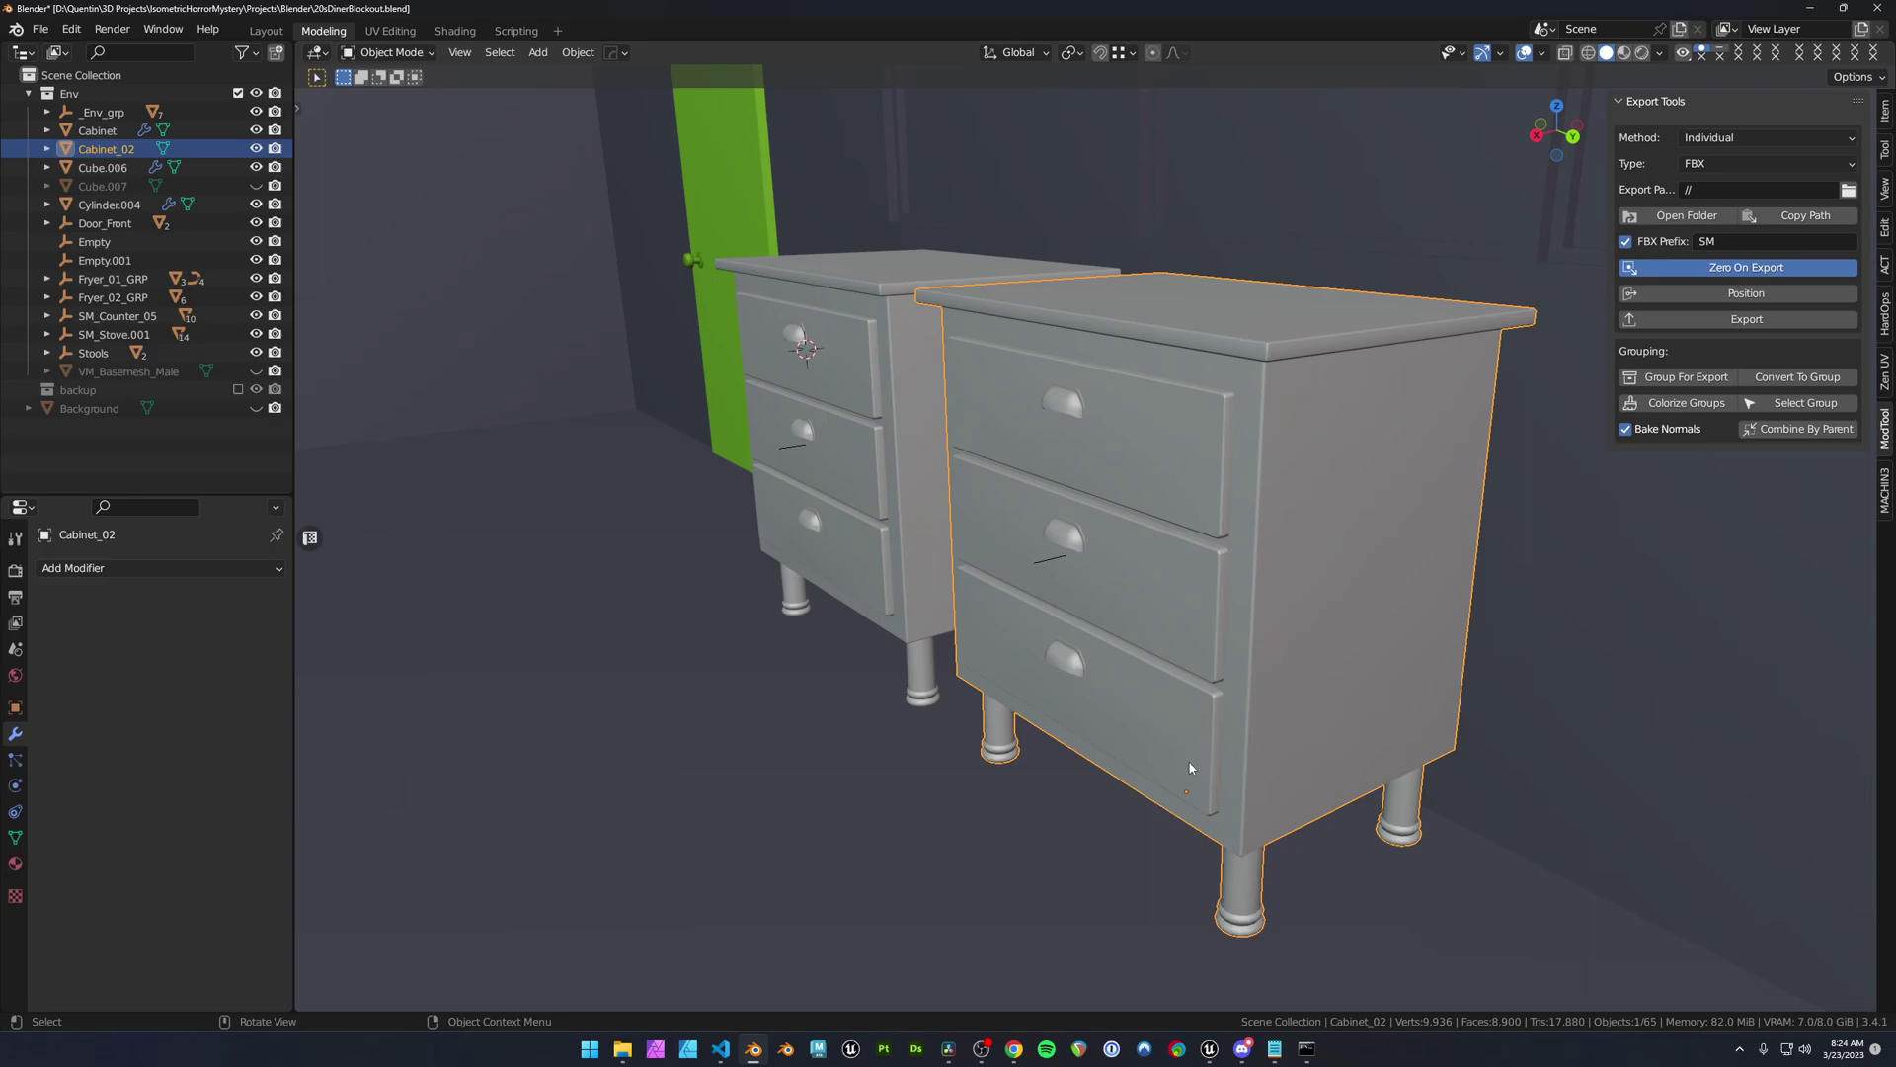
pyautogui.moveTo(1197, 763); pyautogui.dragTo(1343, 642, button='middle')
pyautogui.click(1885, 111)
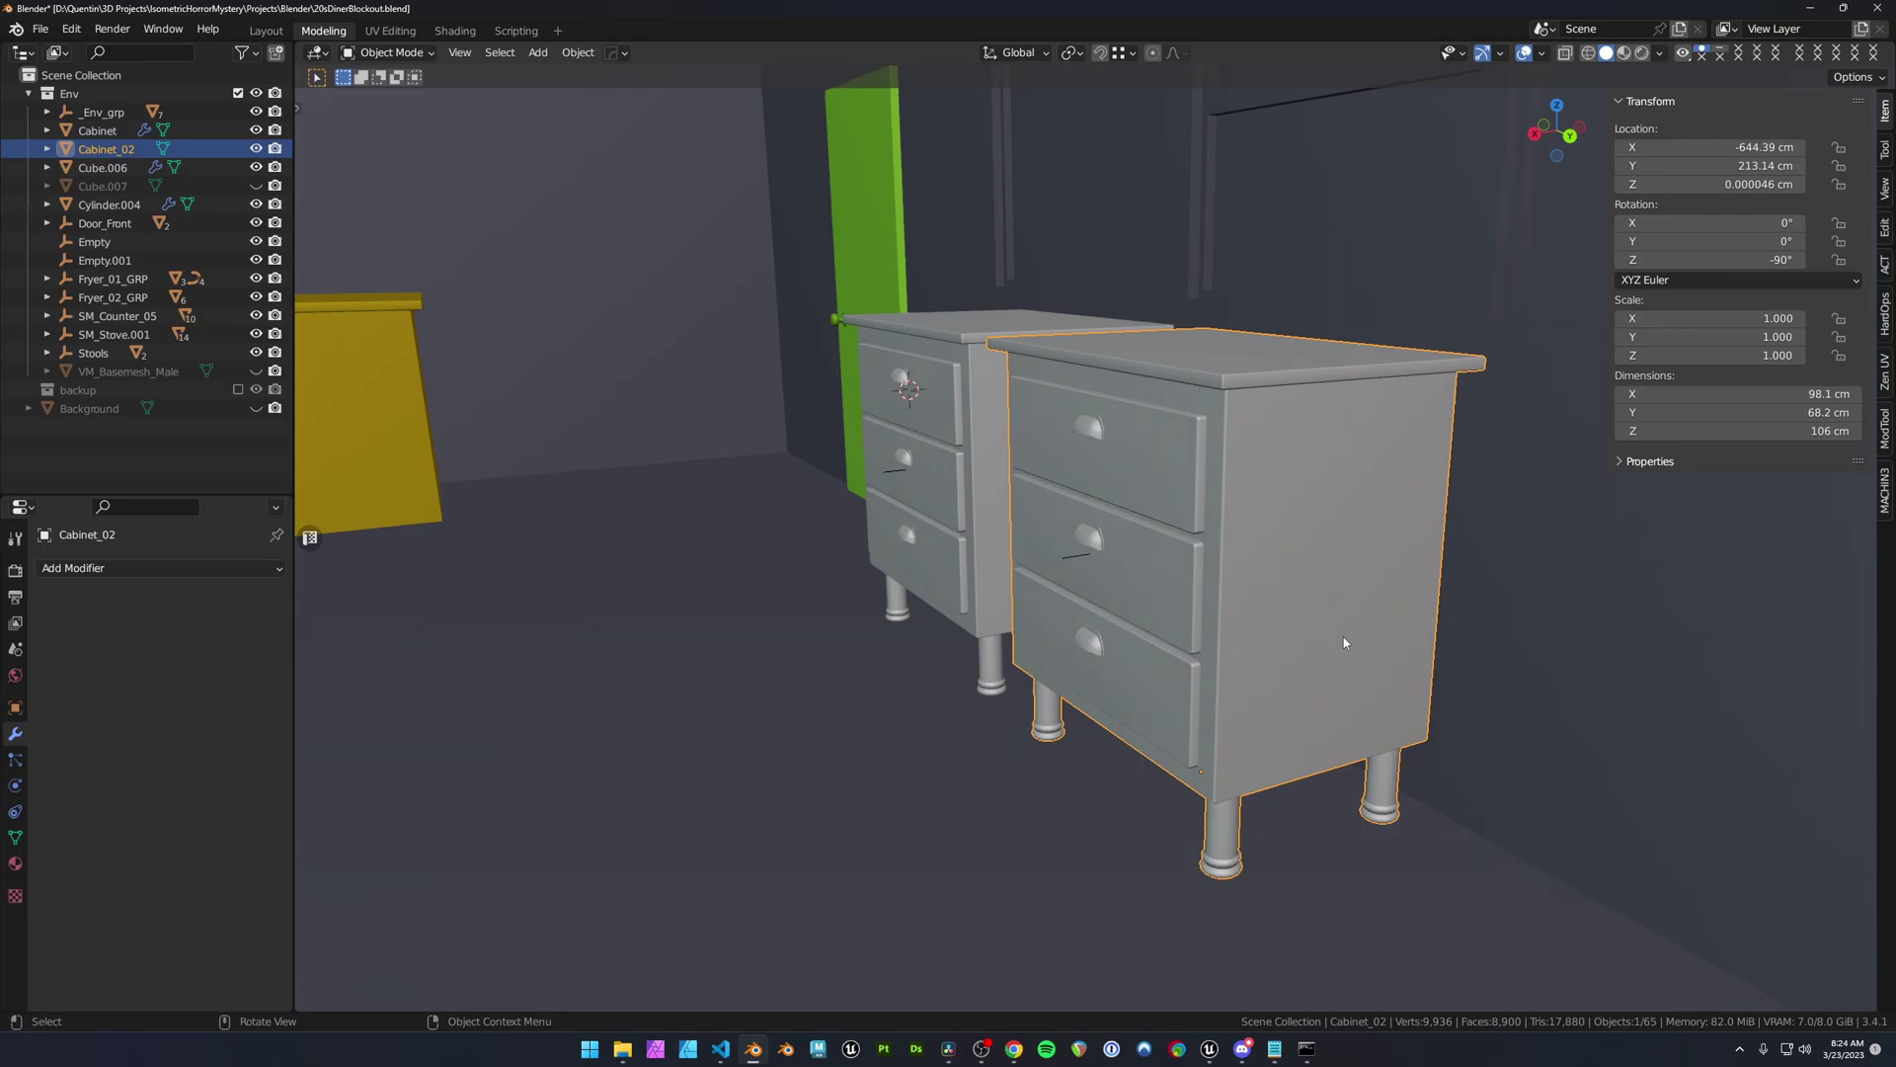
pyautogui.click(1884, 427)
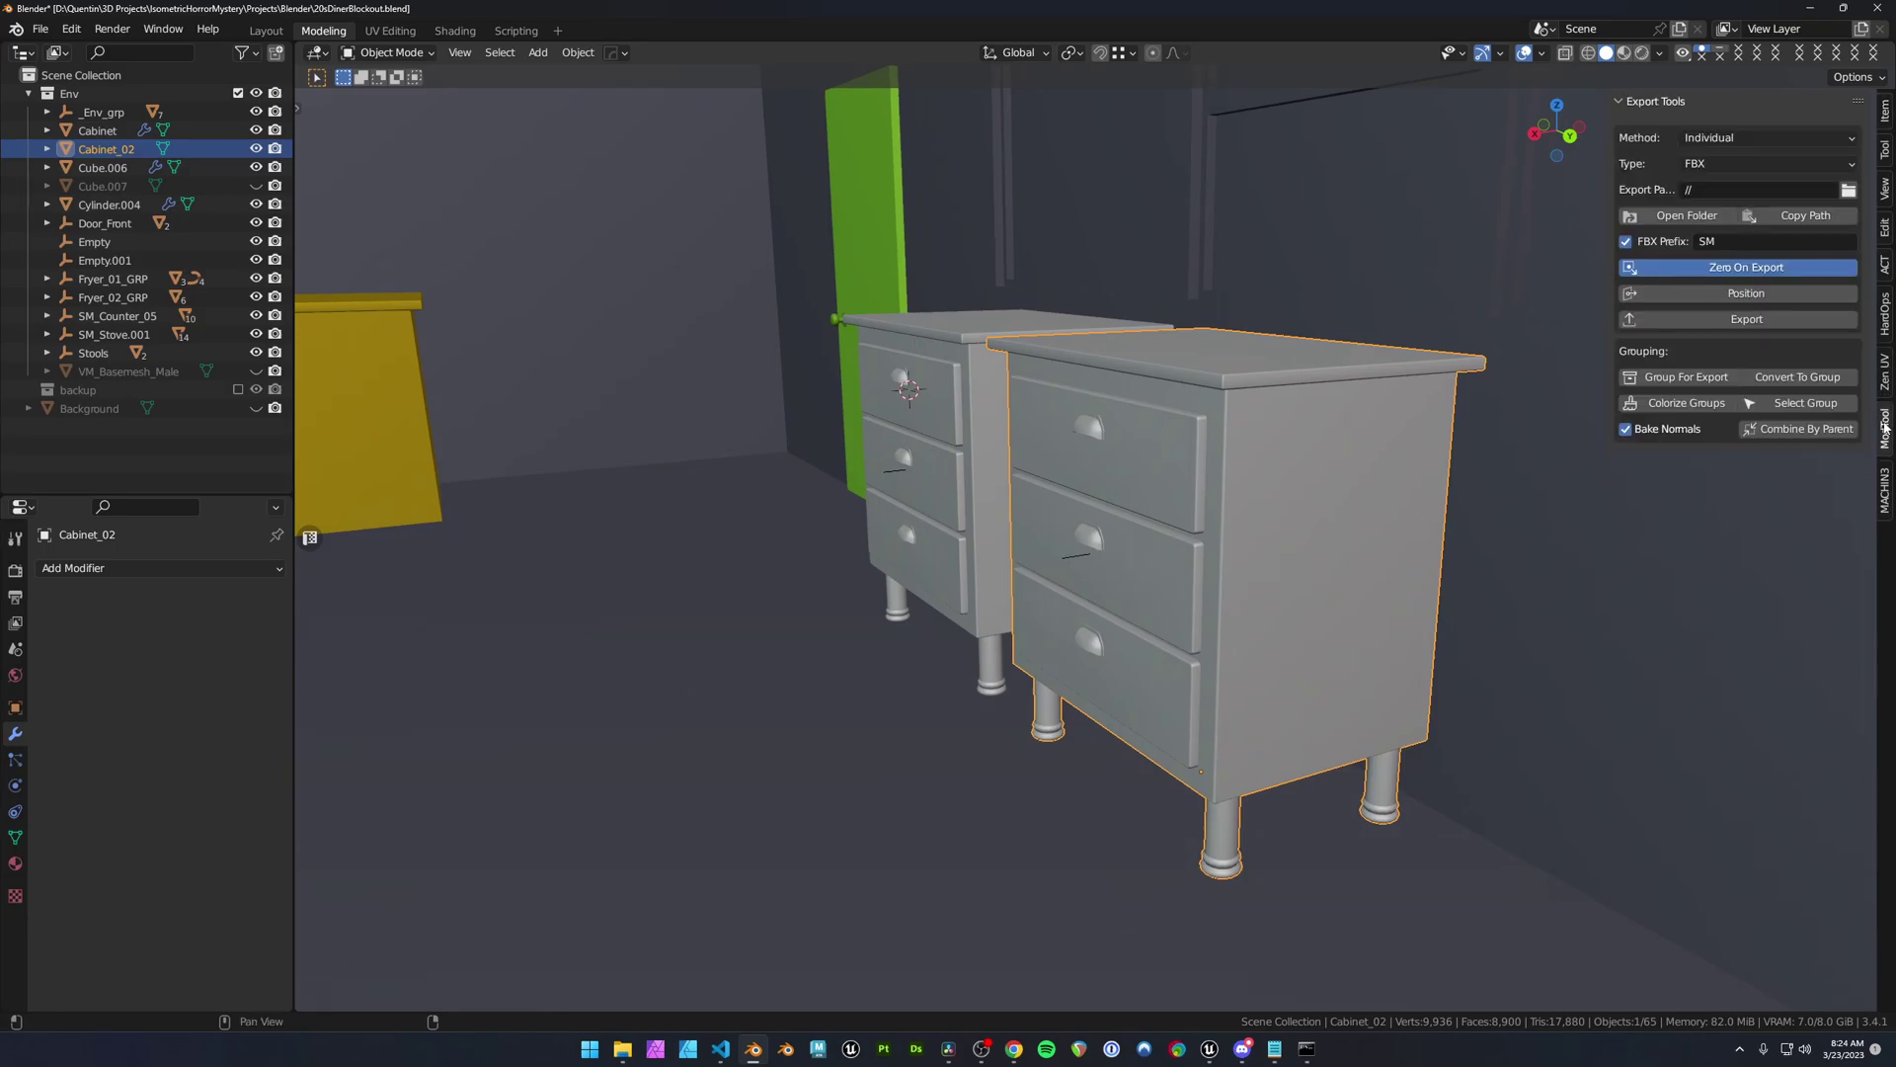
pyautogui.moveTo(1141, 538); pyautogui.dragTo(1141, 544, button='middle')
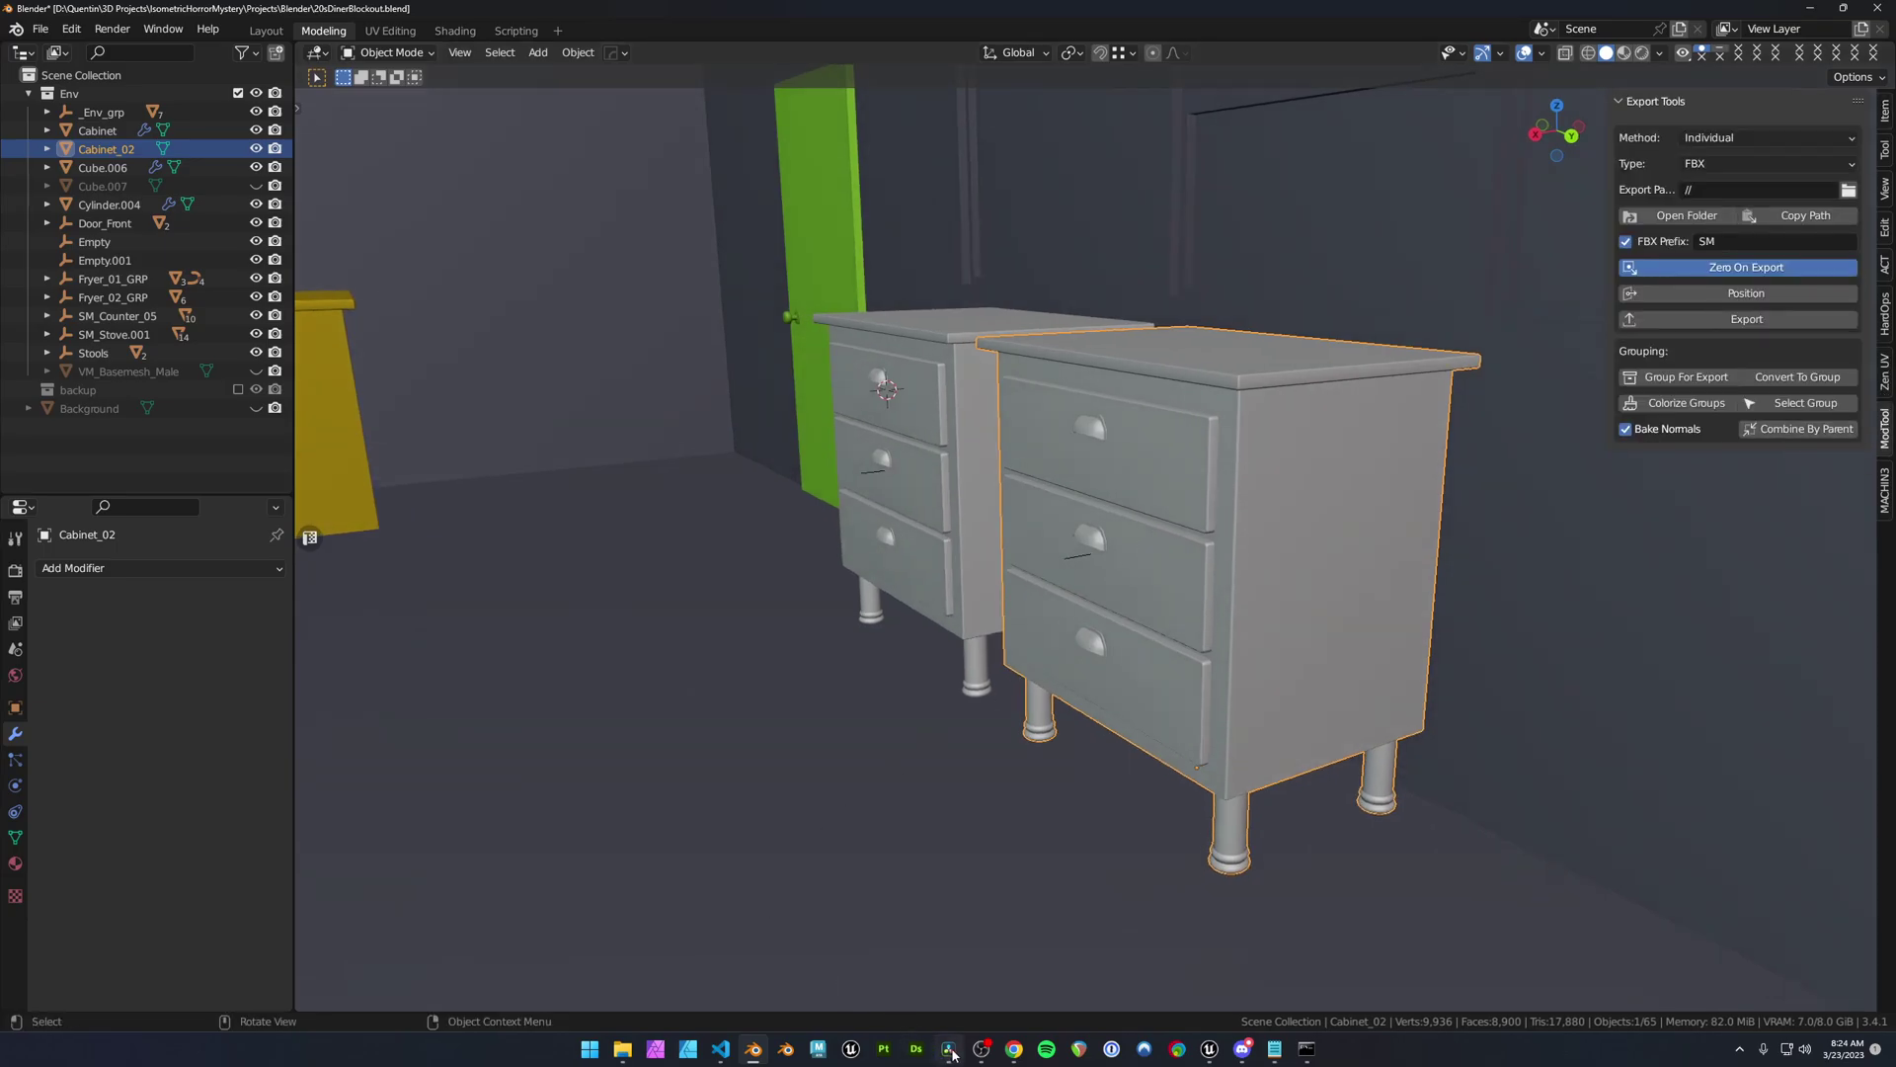
# - Switch to Unreal Editor and import SM_Cabinet_02 into the Meshes/Temp folder with the current FBX import options
pyautogui.click(1209, 1049)
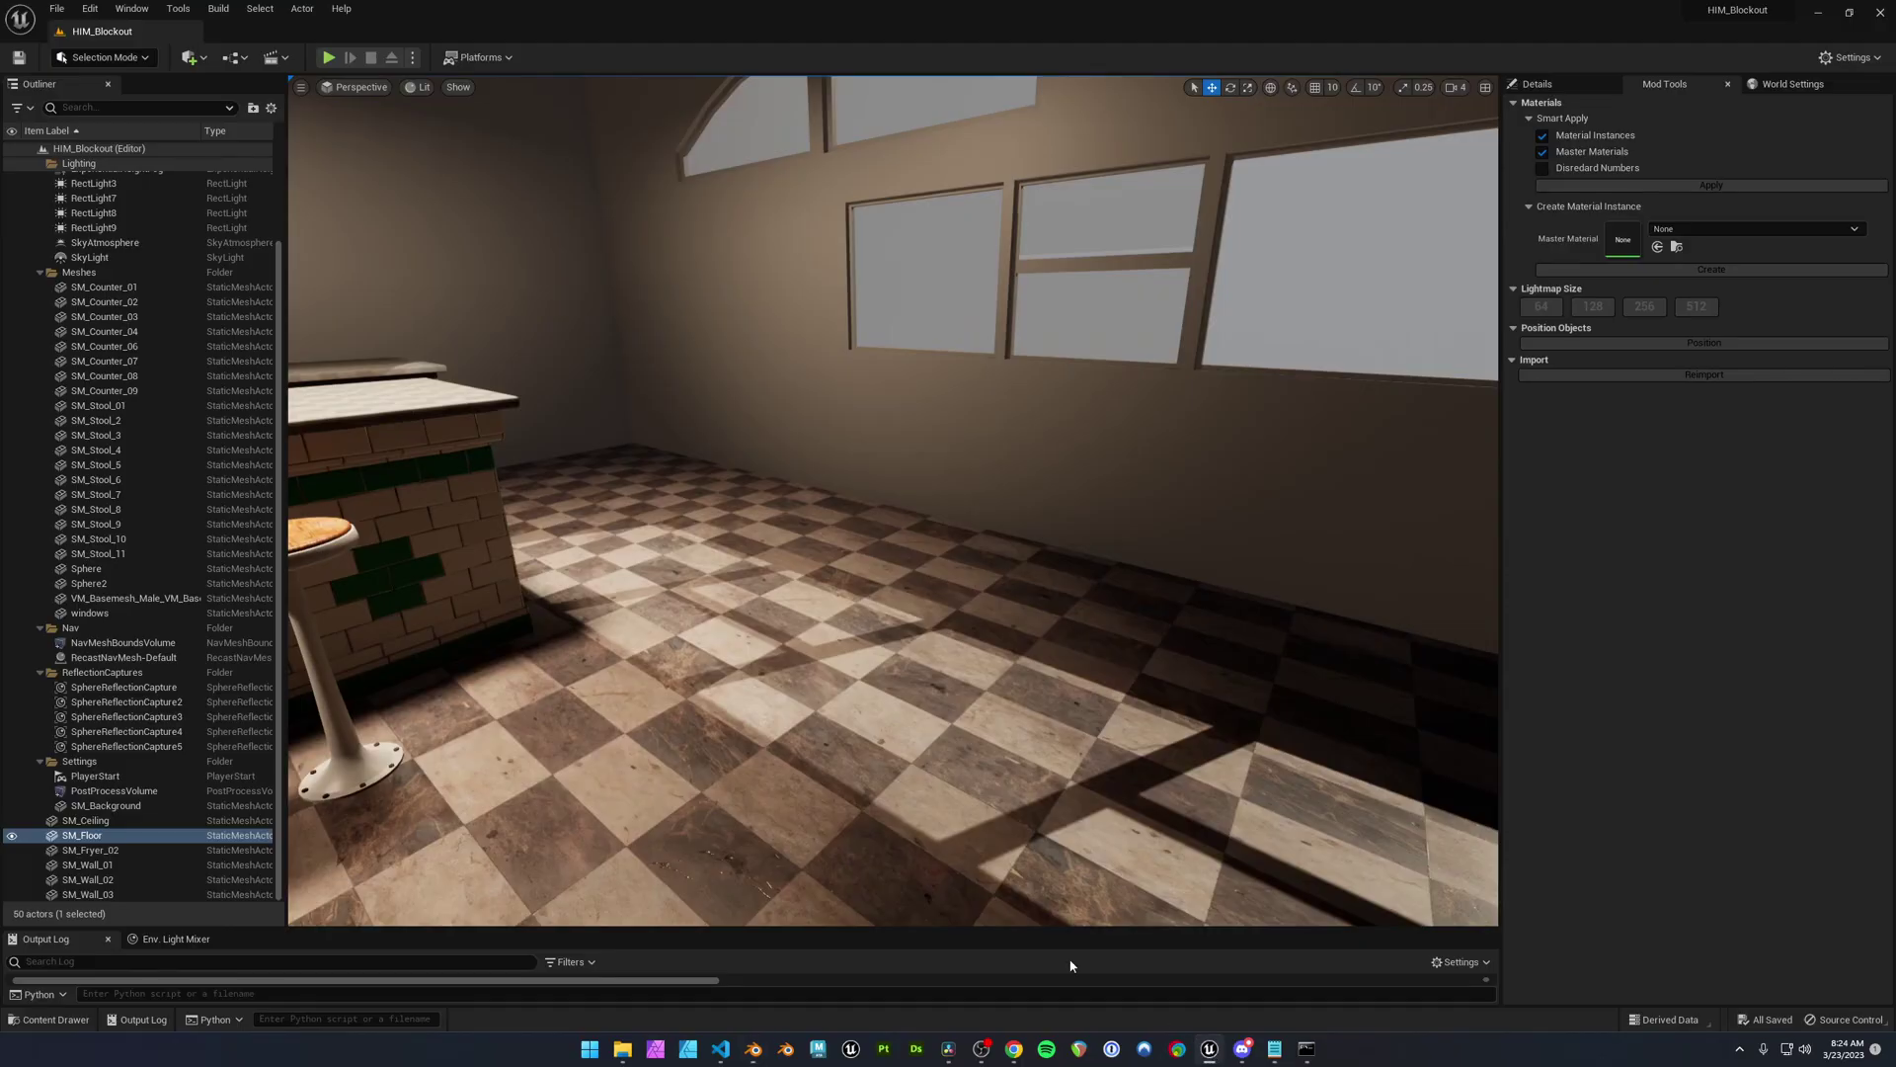
pyautogui.moveTo(926, 595); pyautogui.dragTo(926, 597, button='right')
pyautogui.hotkey('ctrl', 'space')
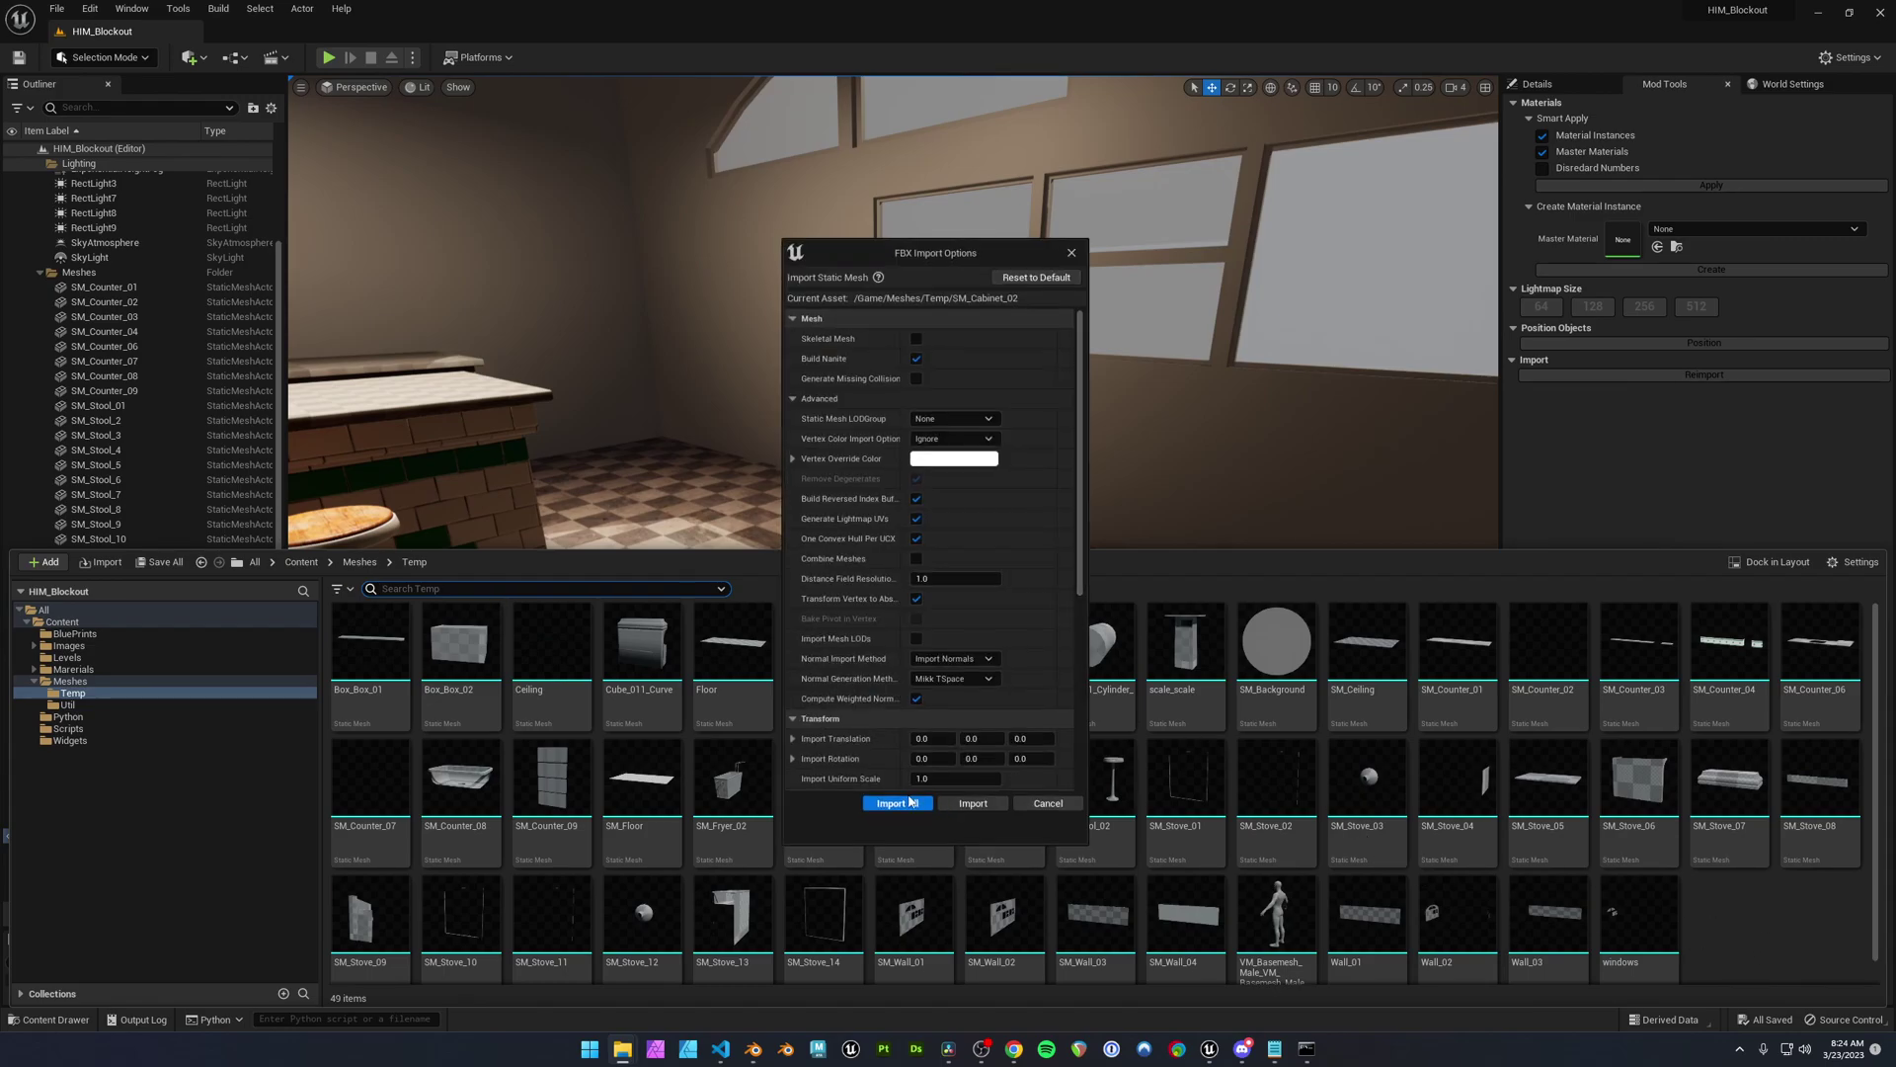
pyautogui.click(907, 802)
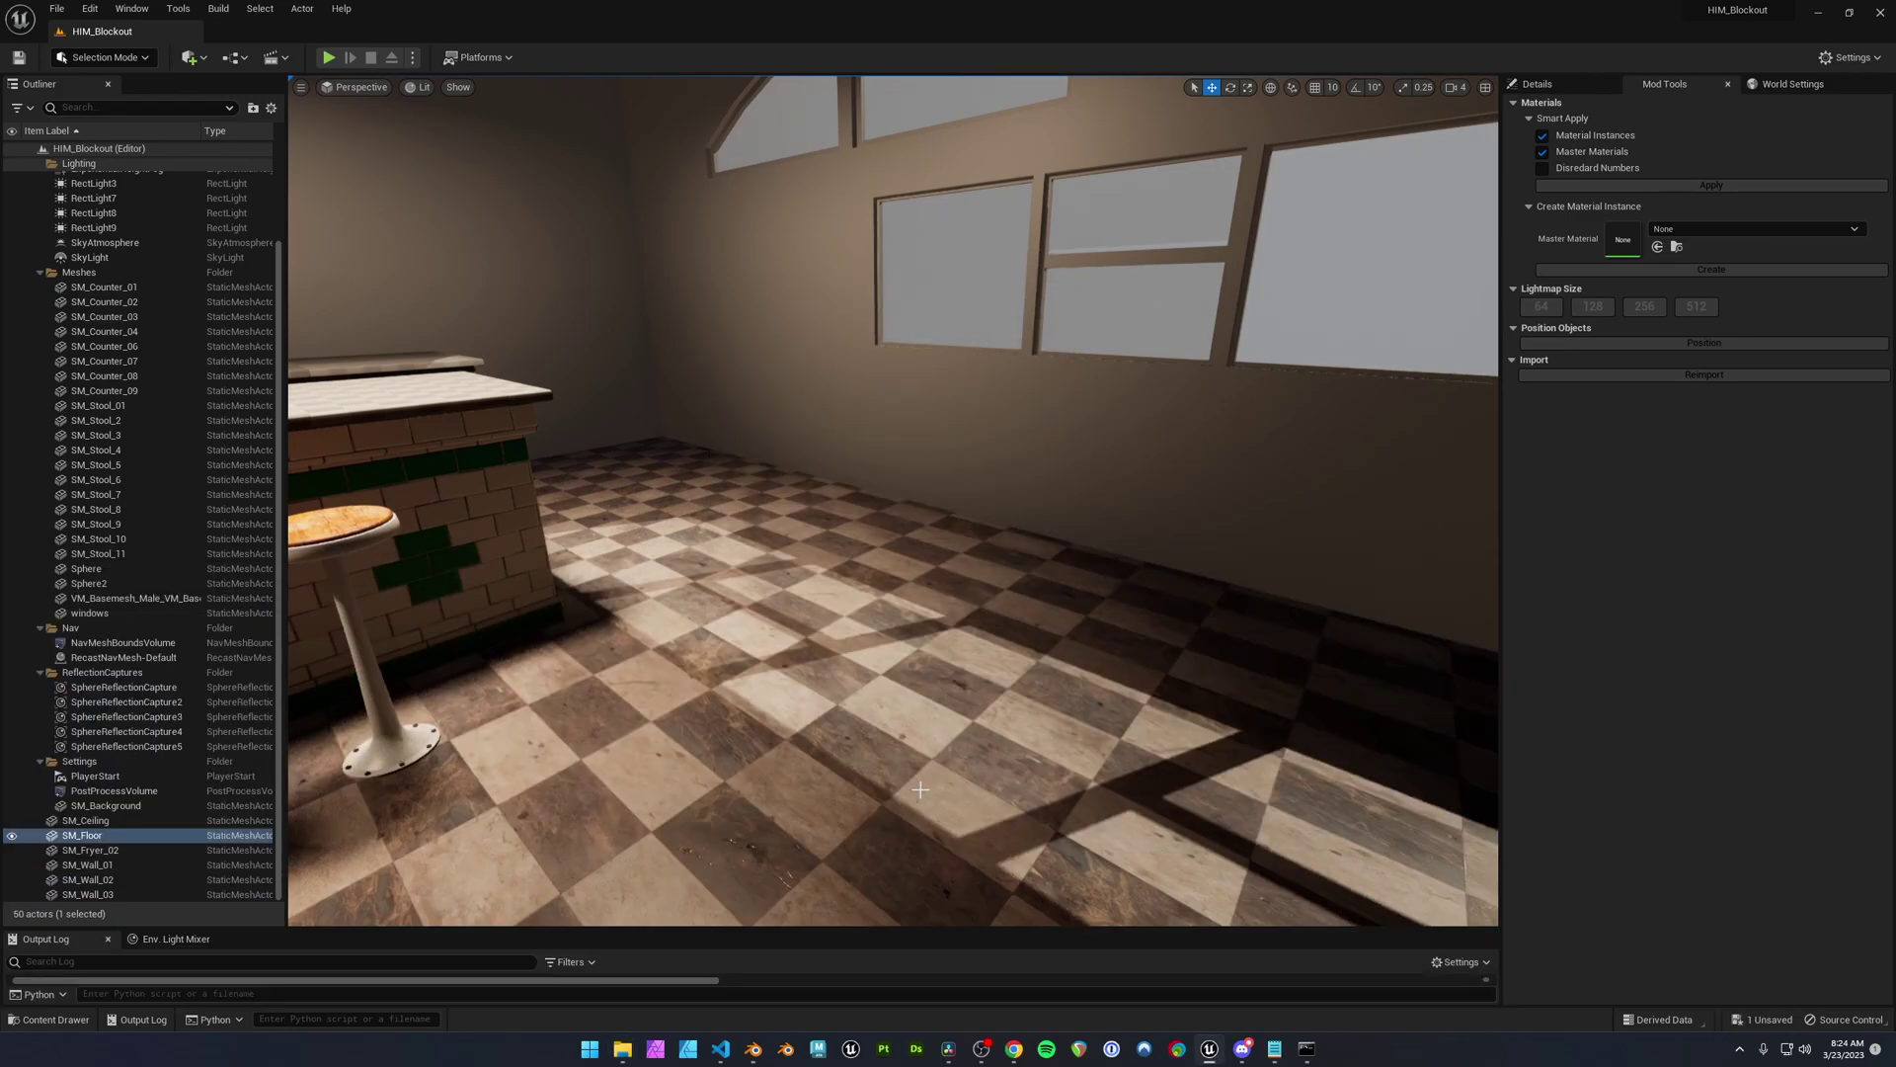
# - Place the SM_Cabinet_02 mesh in the level and reset its location to the world origin
pyautogui.moveTo(921, 789); pyautogui.dragTo(973, 776, button='right')
pyautogui.hotkey('ctrl', 'space')
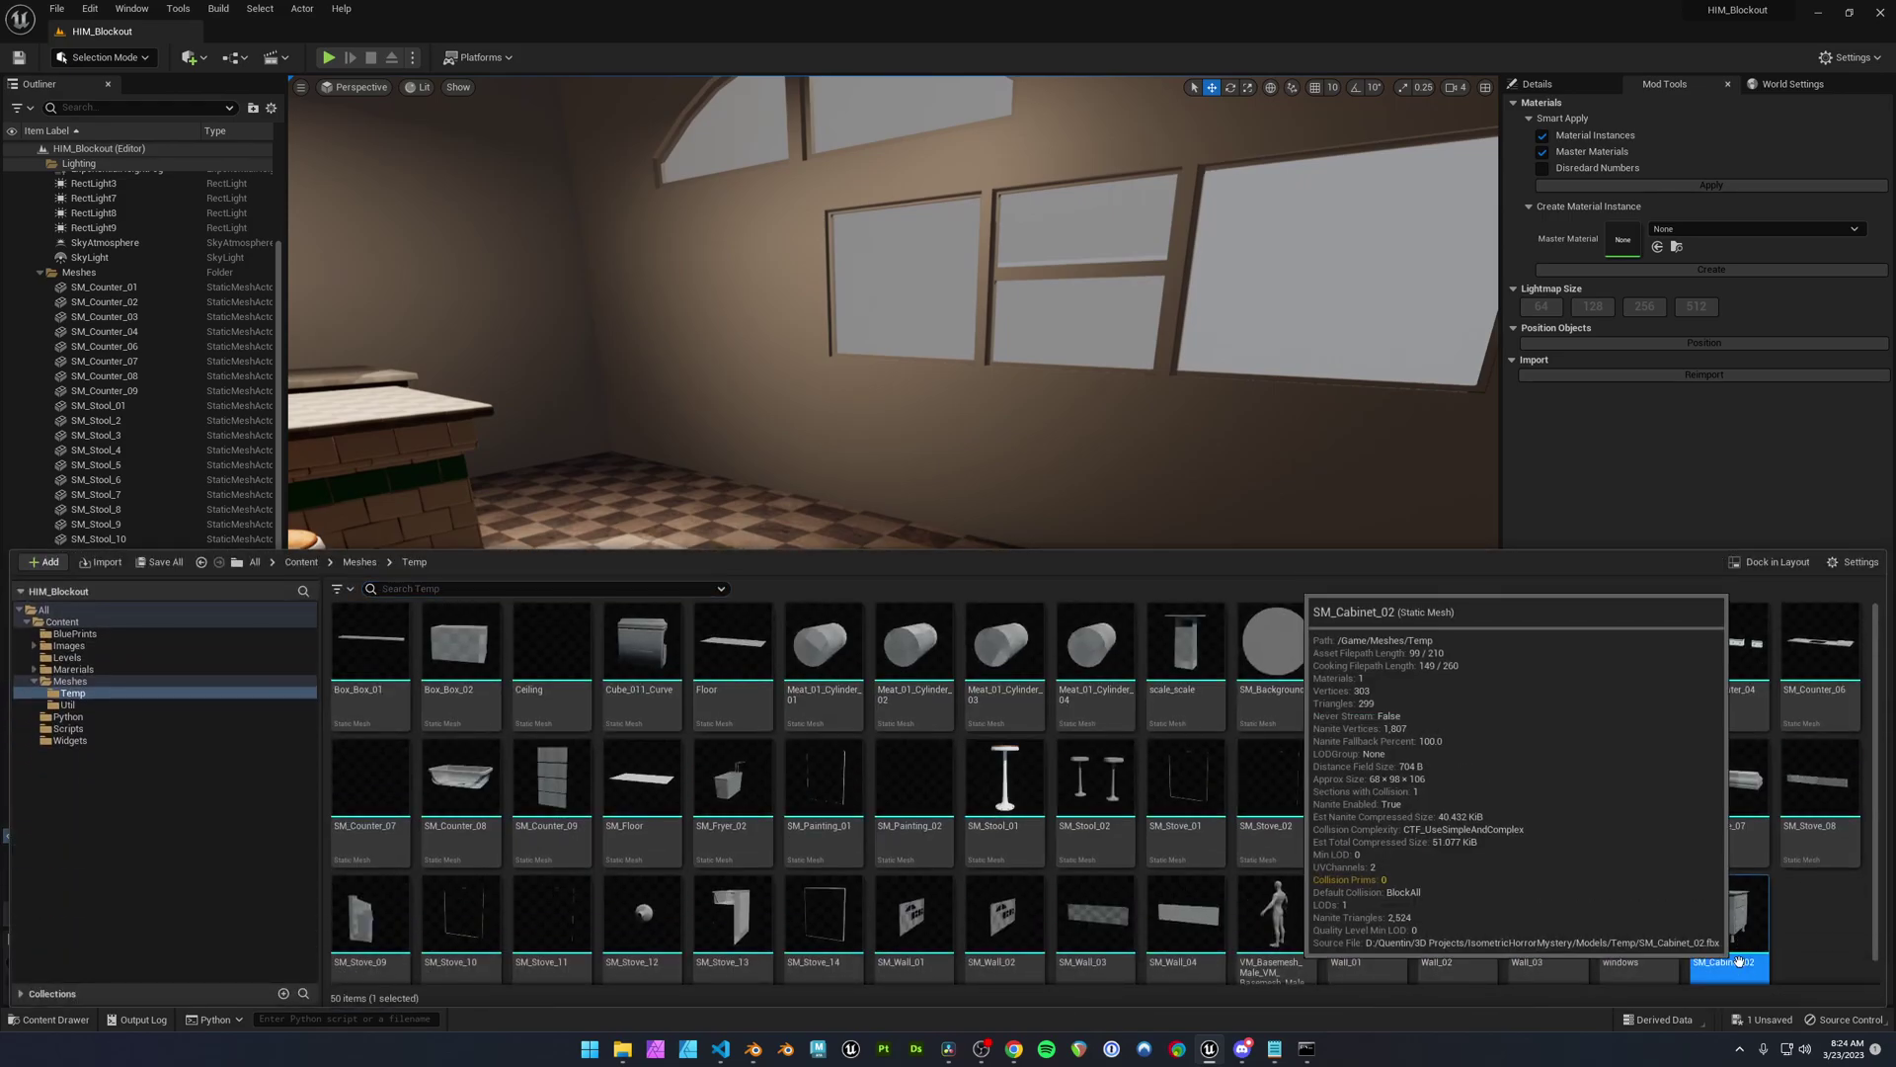
pyautogui.moveTo(1738, 960); pyautogui.dragTo(1001, 476)
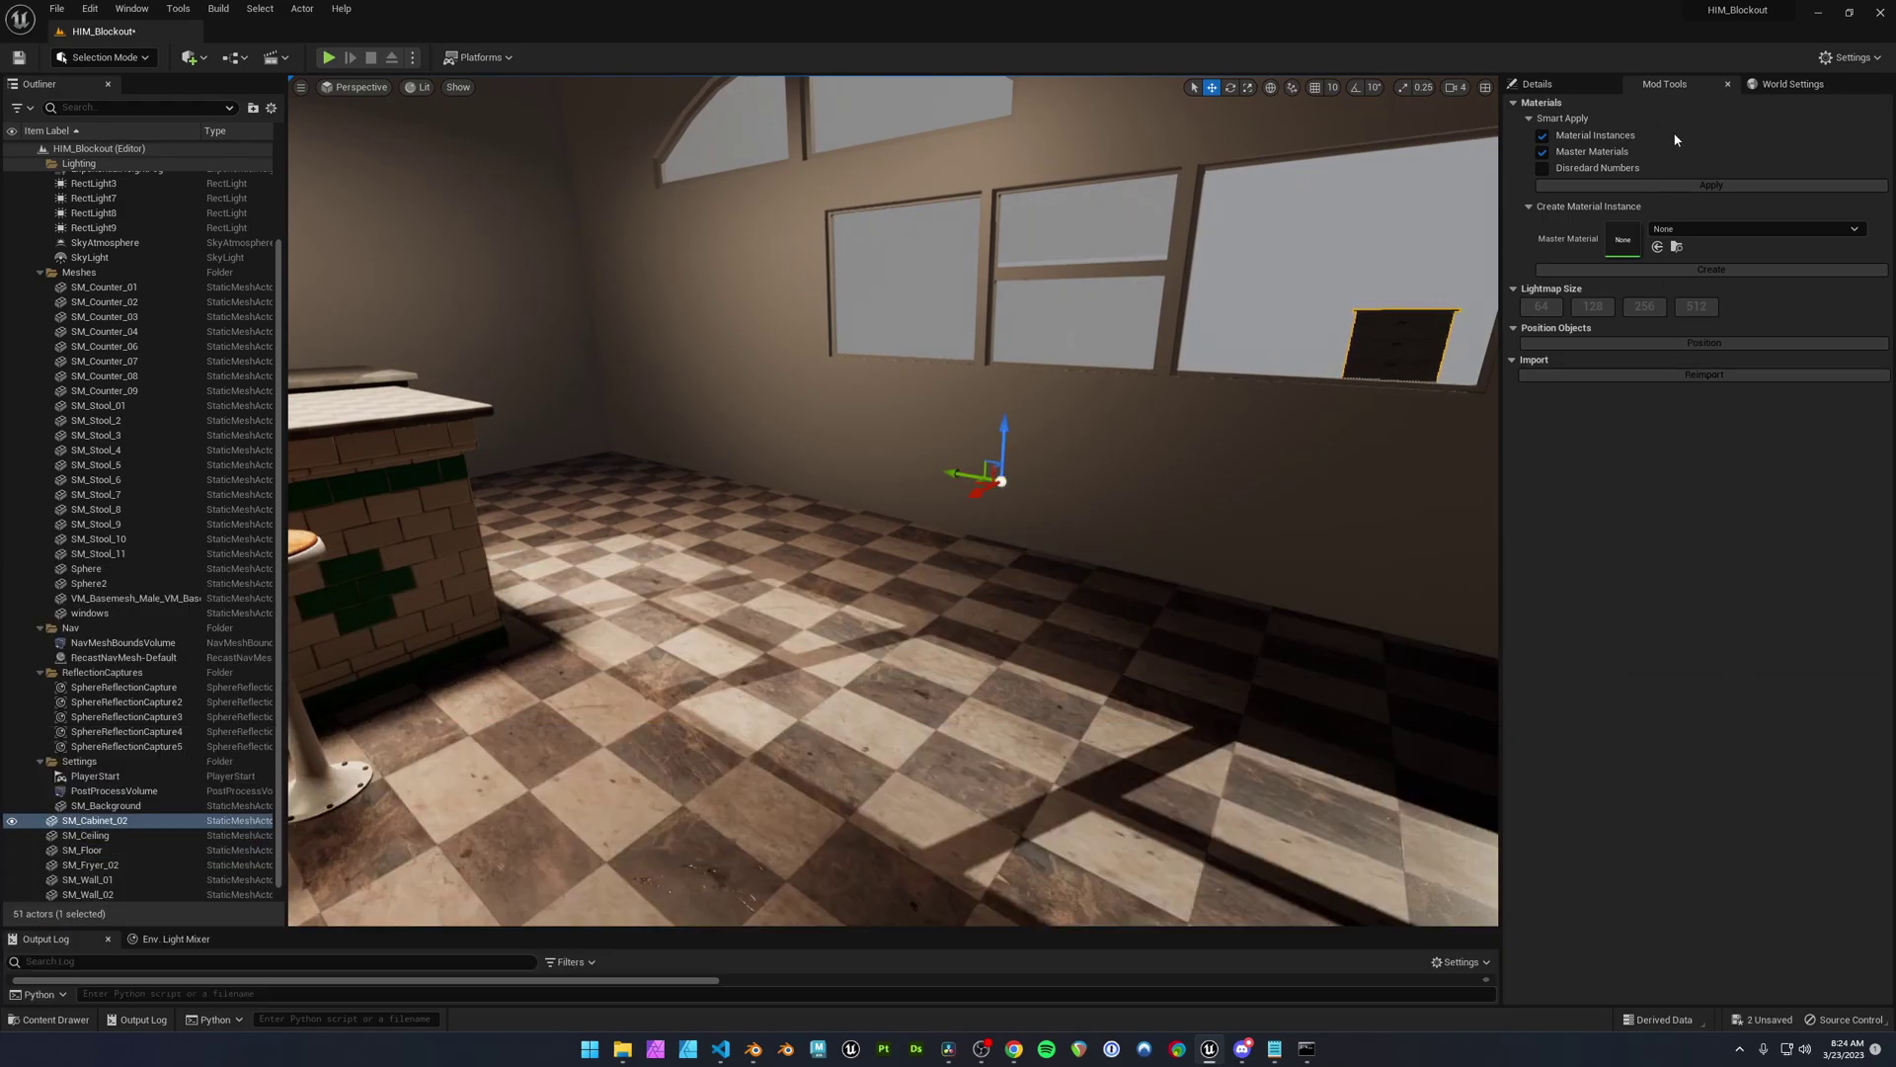
pyautogui.click(1557, 83)
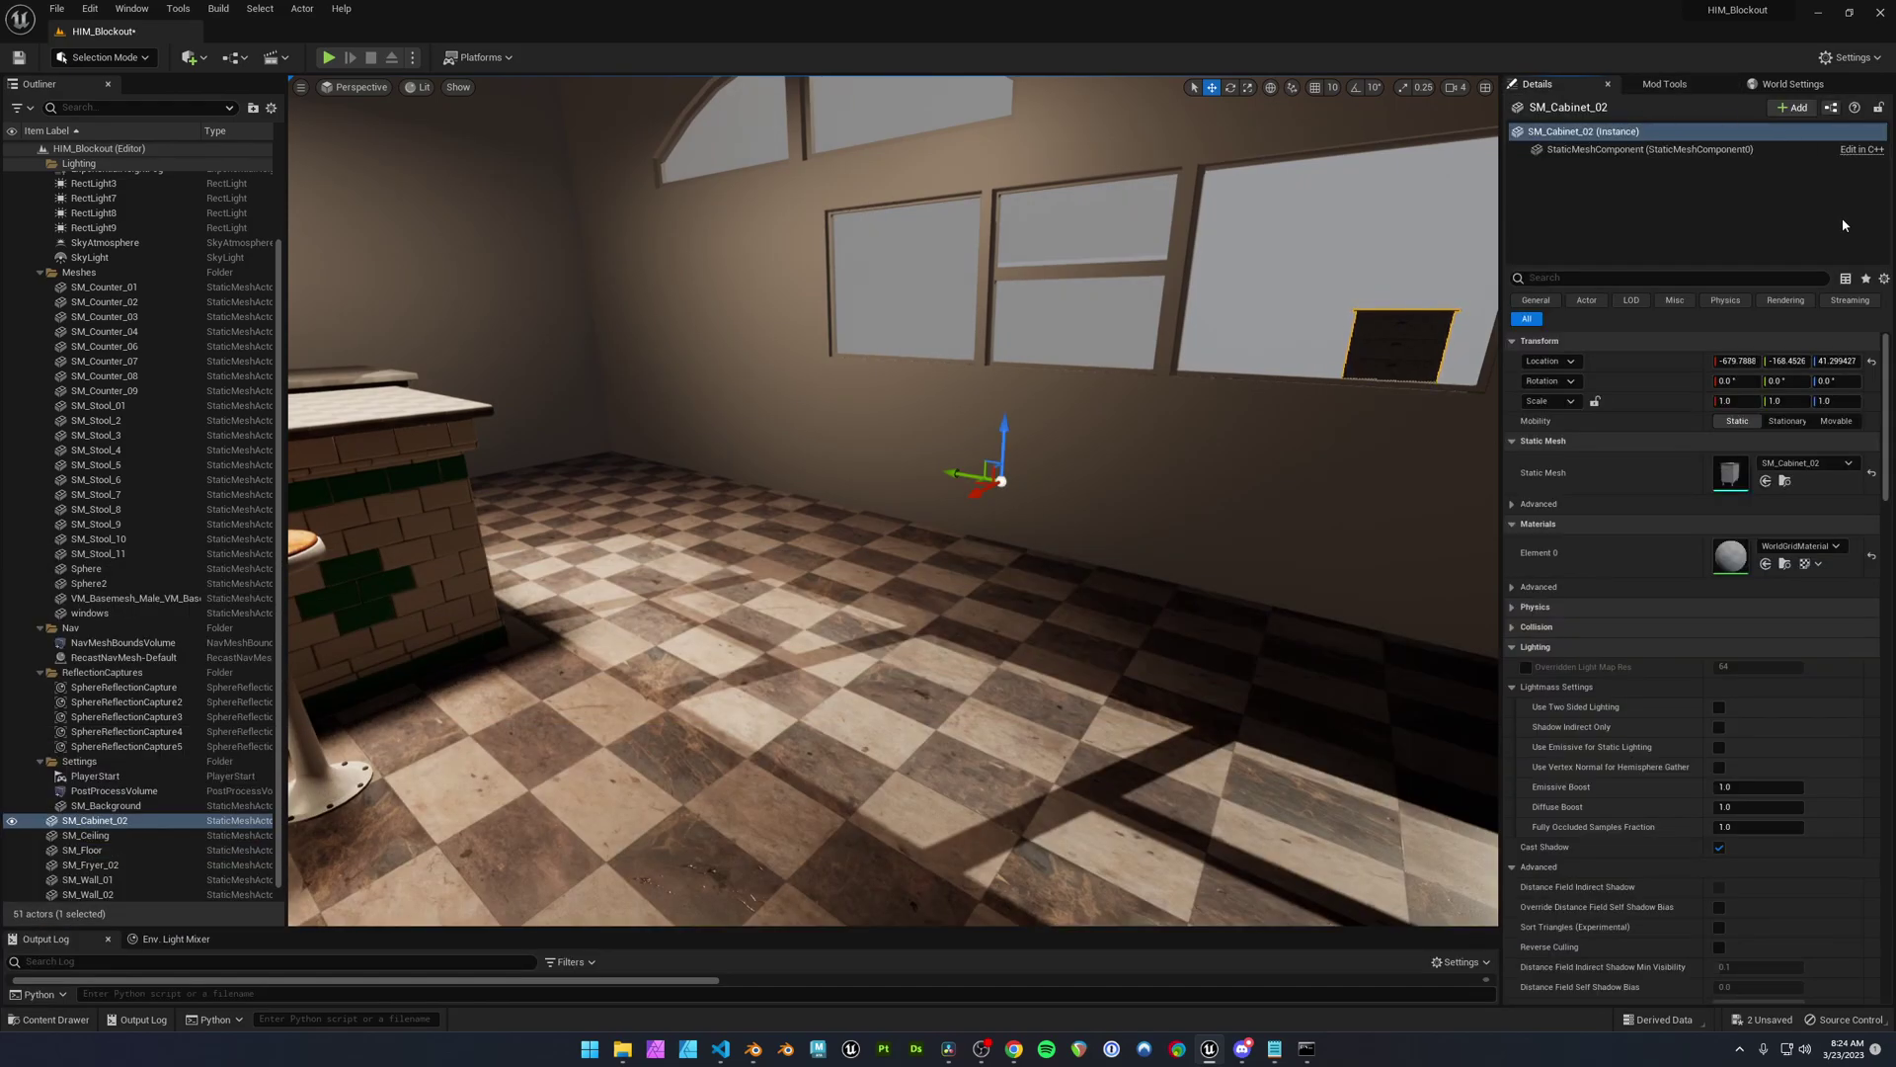
pyautogui.click(1873, 362)
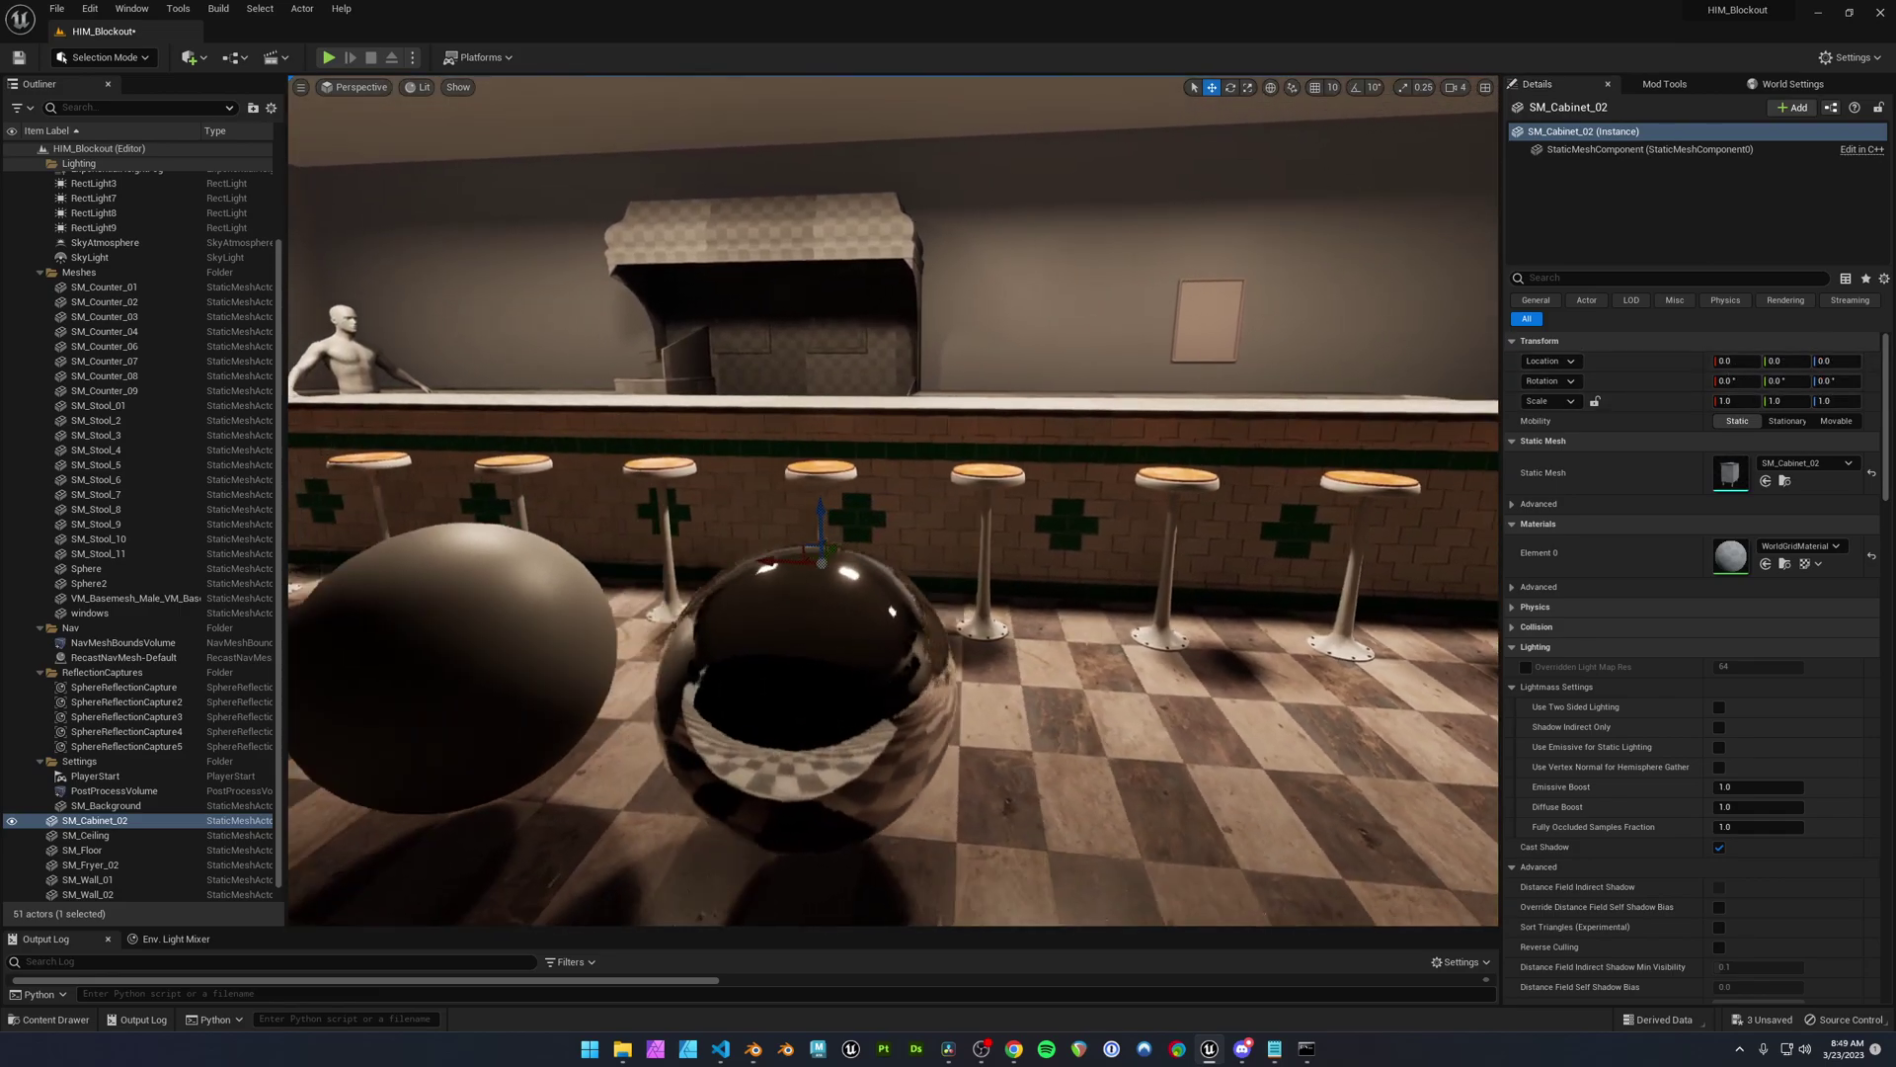
pyautogui.moveTo(1061, 506)
pyautogui.mouseDown(button='right')
pyautogui.moveTo(1313, 506)
pyautogui.moveTo(1225, 474)
pyautogui.moveTo(1060, 506)
pyautogui.mouseUp(button='right')
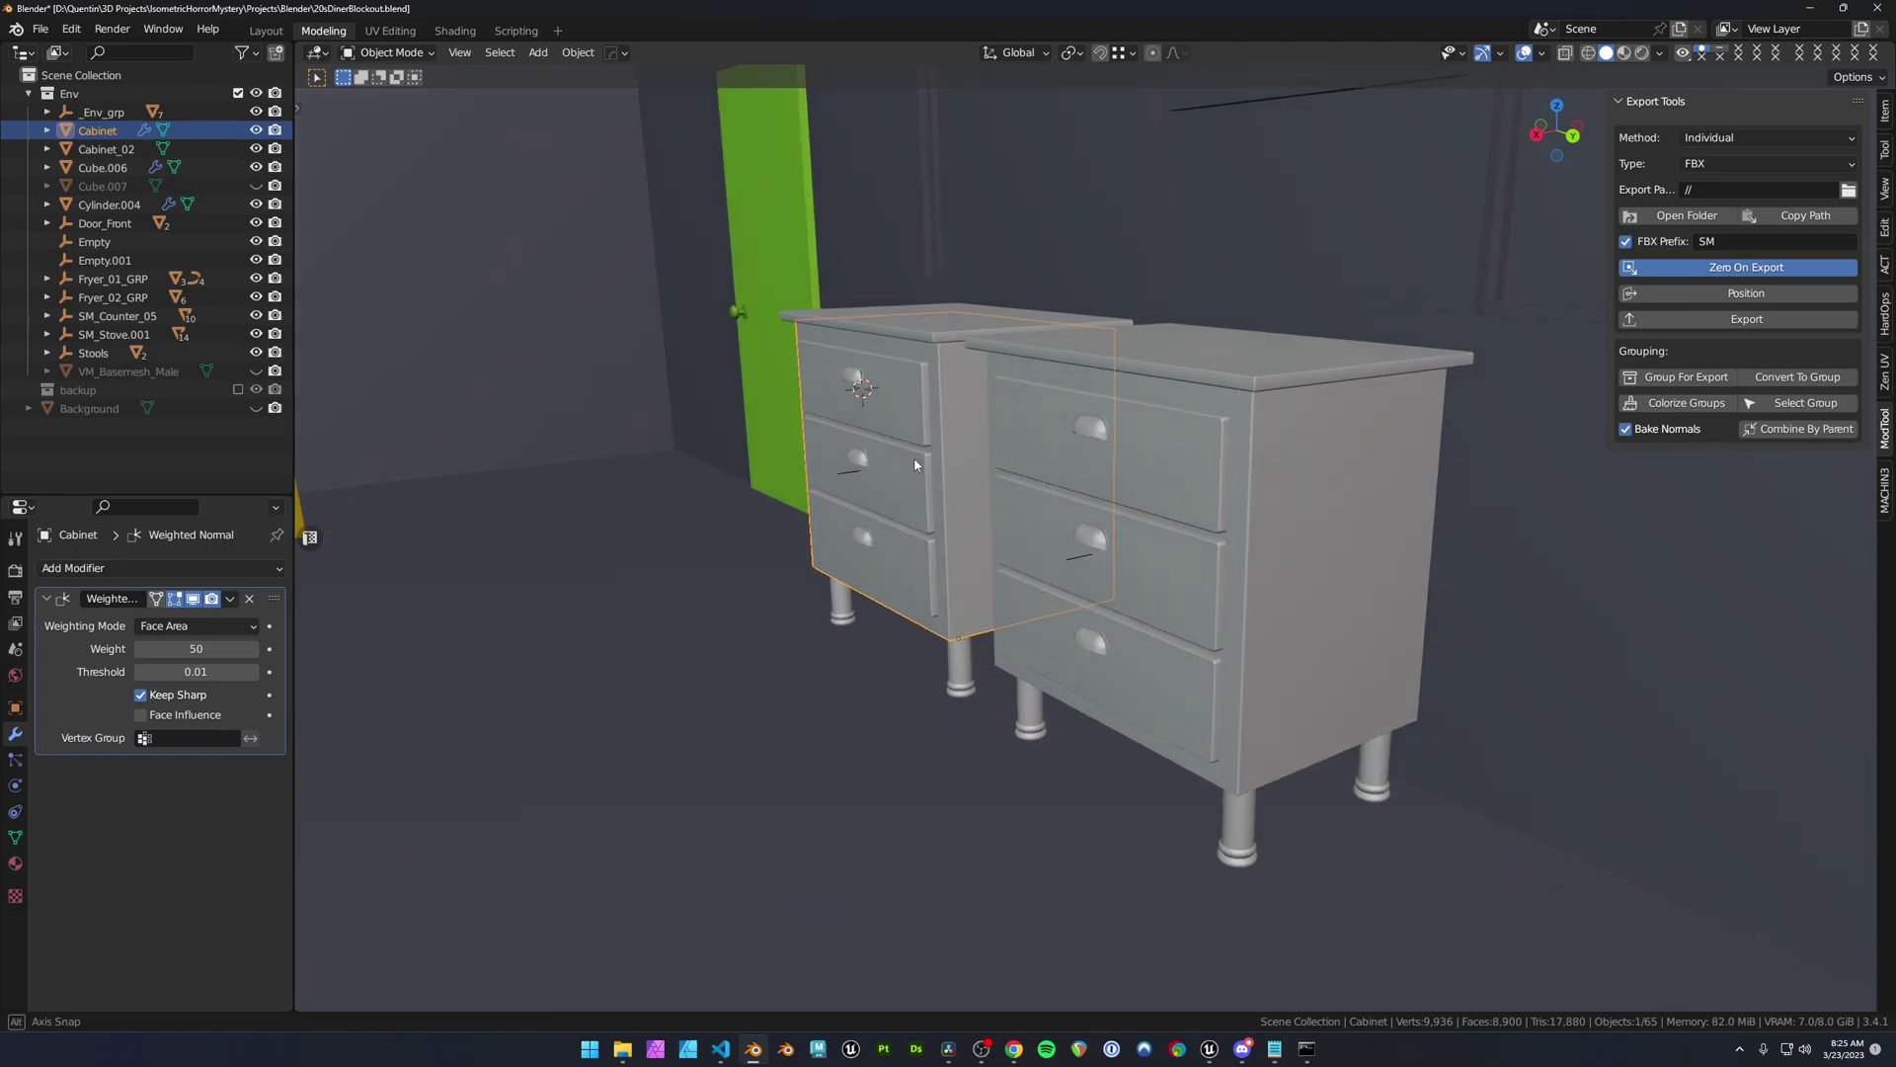
# - In Blender, select all parts of the original dresser in wireframe, restore solid shading, and make the Cabinet body the active object
pyautogui.moveTo(1027, 494)
pyautogui.mouseDown(button='middle')
pyautogui.moveTo(1077, 474)
pyautogui.moveTo(929, 542)
pyautogui.moveTo(1058, 524)
pyautogui.mouseUp(button='middle')
pyautogui.click(886, 526)
pyautogui.press('z')
pyautogui.click(937, 521)
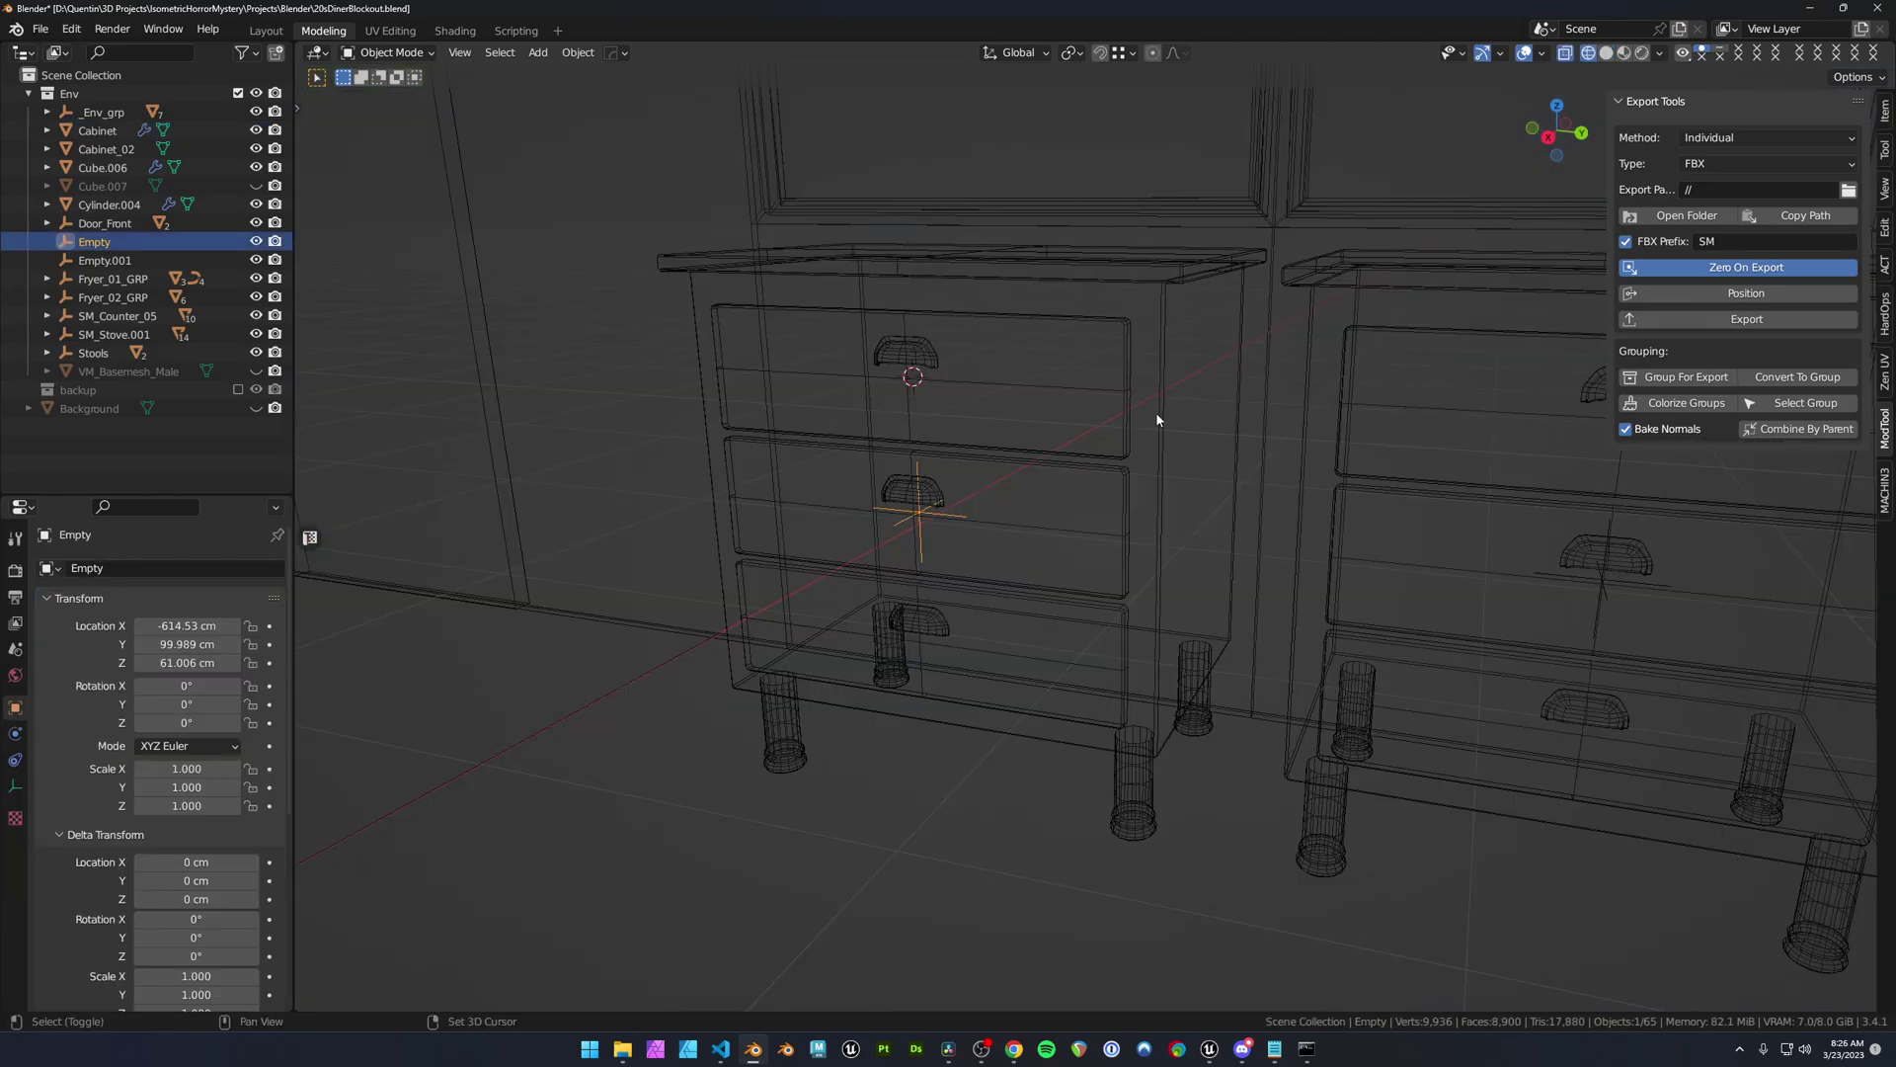
pyautogui.moveTo(1254, 273); pyautogui.dragTo(678, 771)
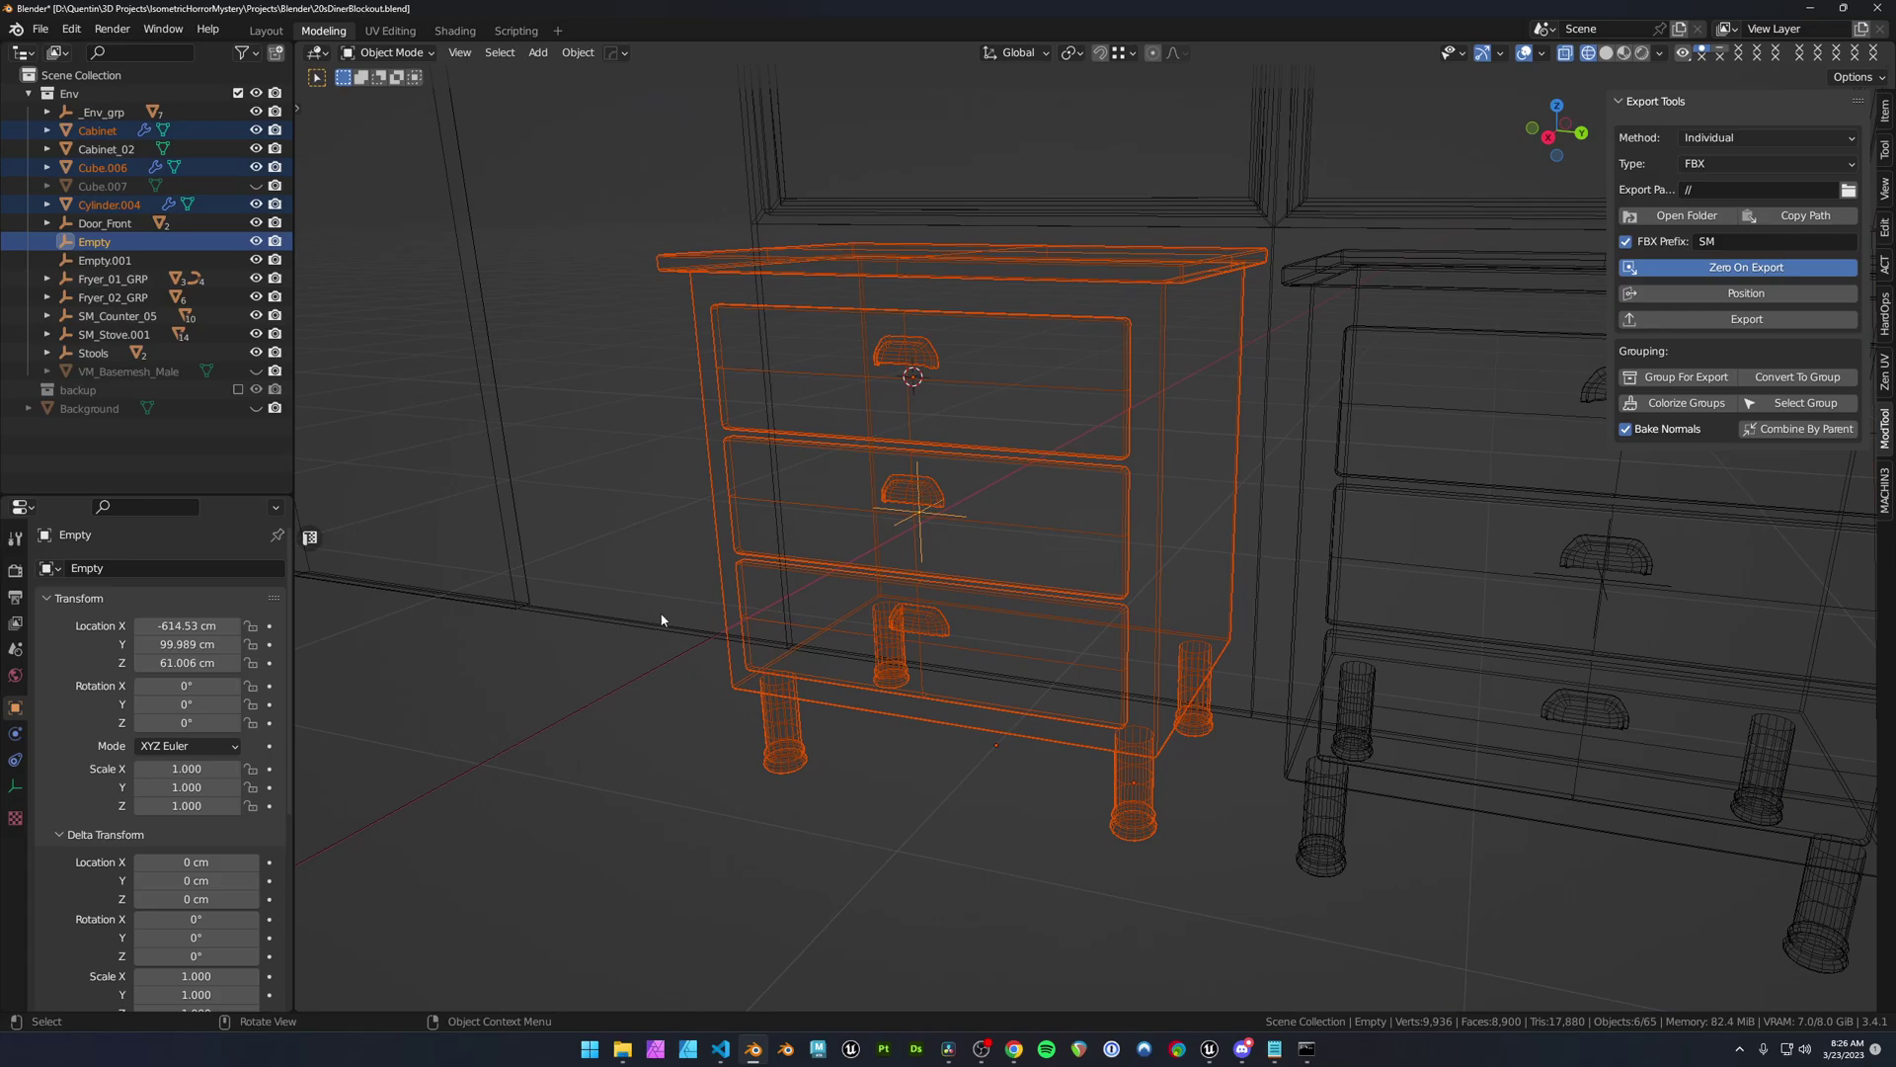
pyautogui.press('z')
pyautogui.click(1187, 491)
pyautogui.keyDown('shift'); pyautogui.click(1188, 486); pyautogui.keyUp('shift')
pyautogui.moveTo(1187, 486); pyautogui.dragTo(1045, 511, button='middle')
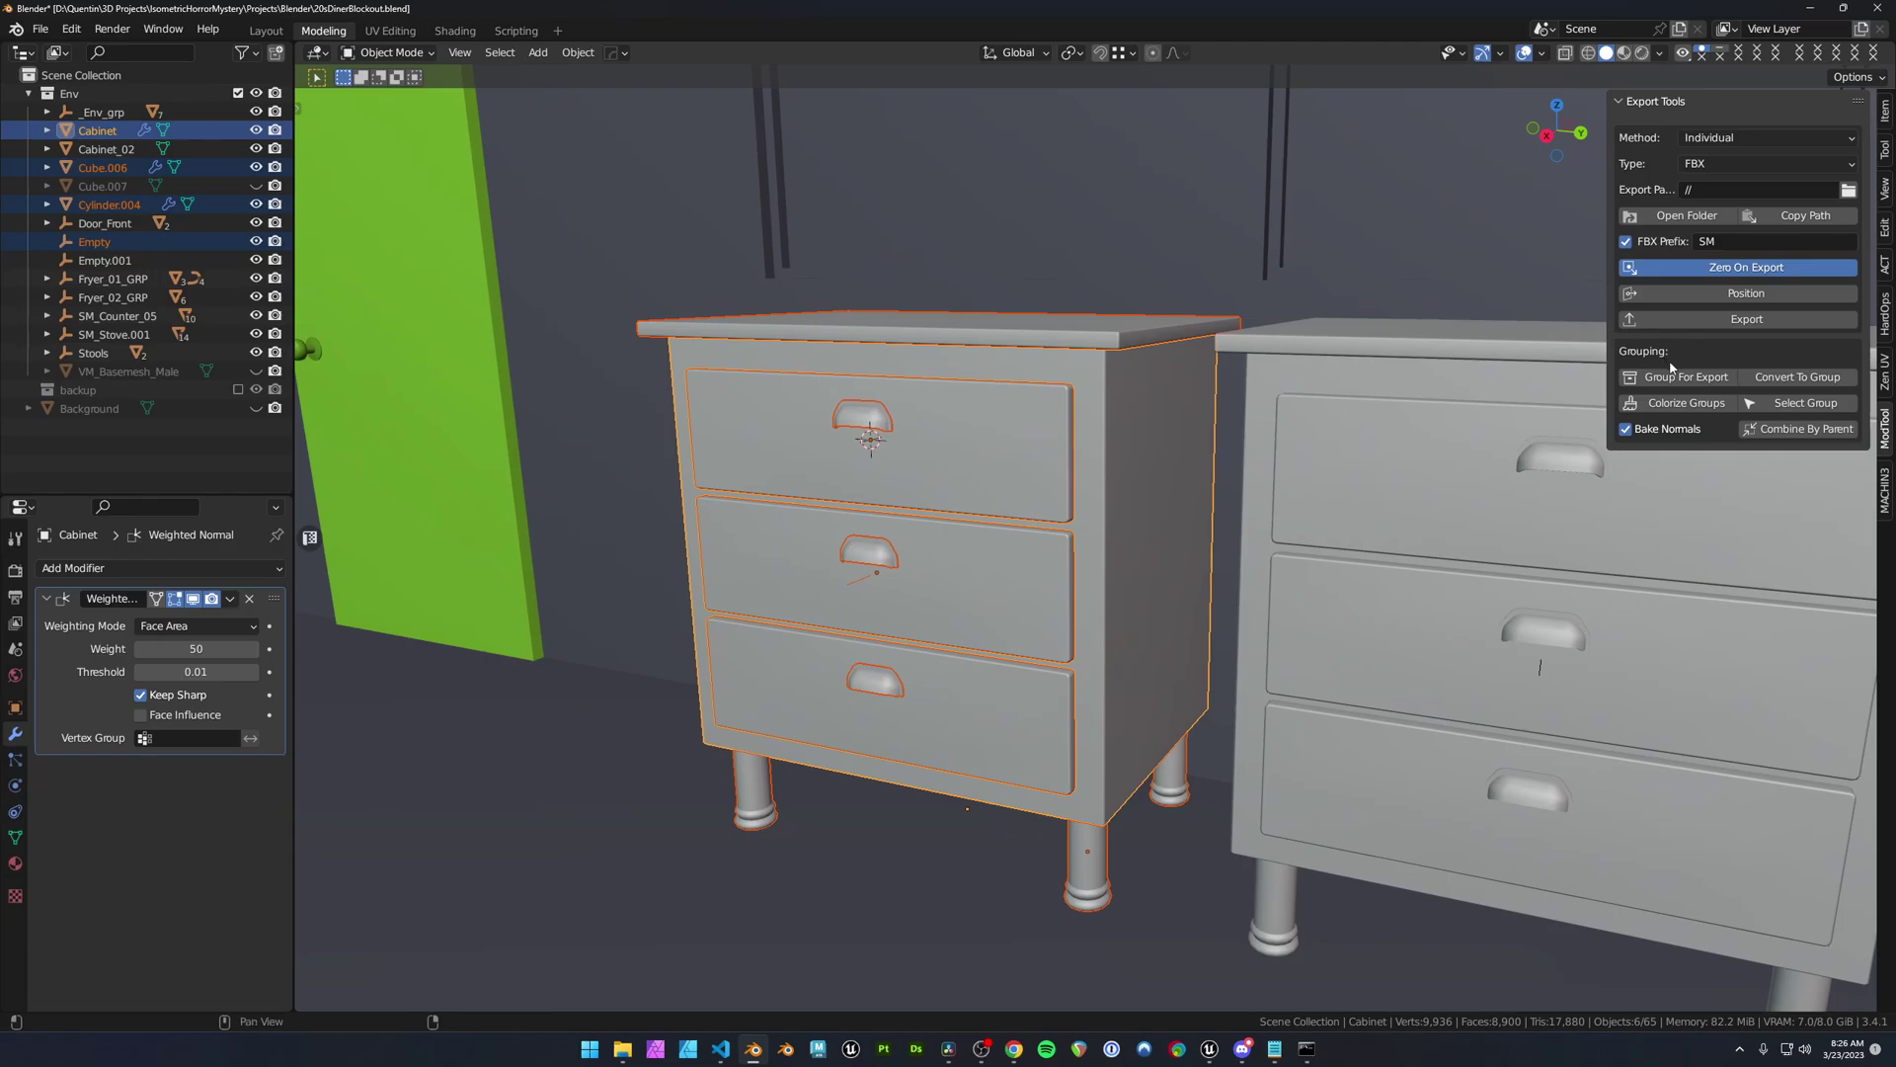
# - Group the original dresser's parts with Group For Export, then expand Cabinet_GRP and select only that parent empty
pyautogui.click(1687, 377)
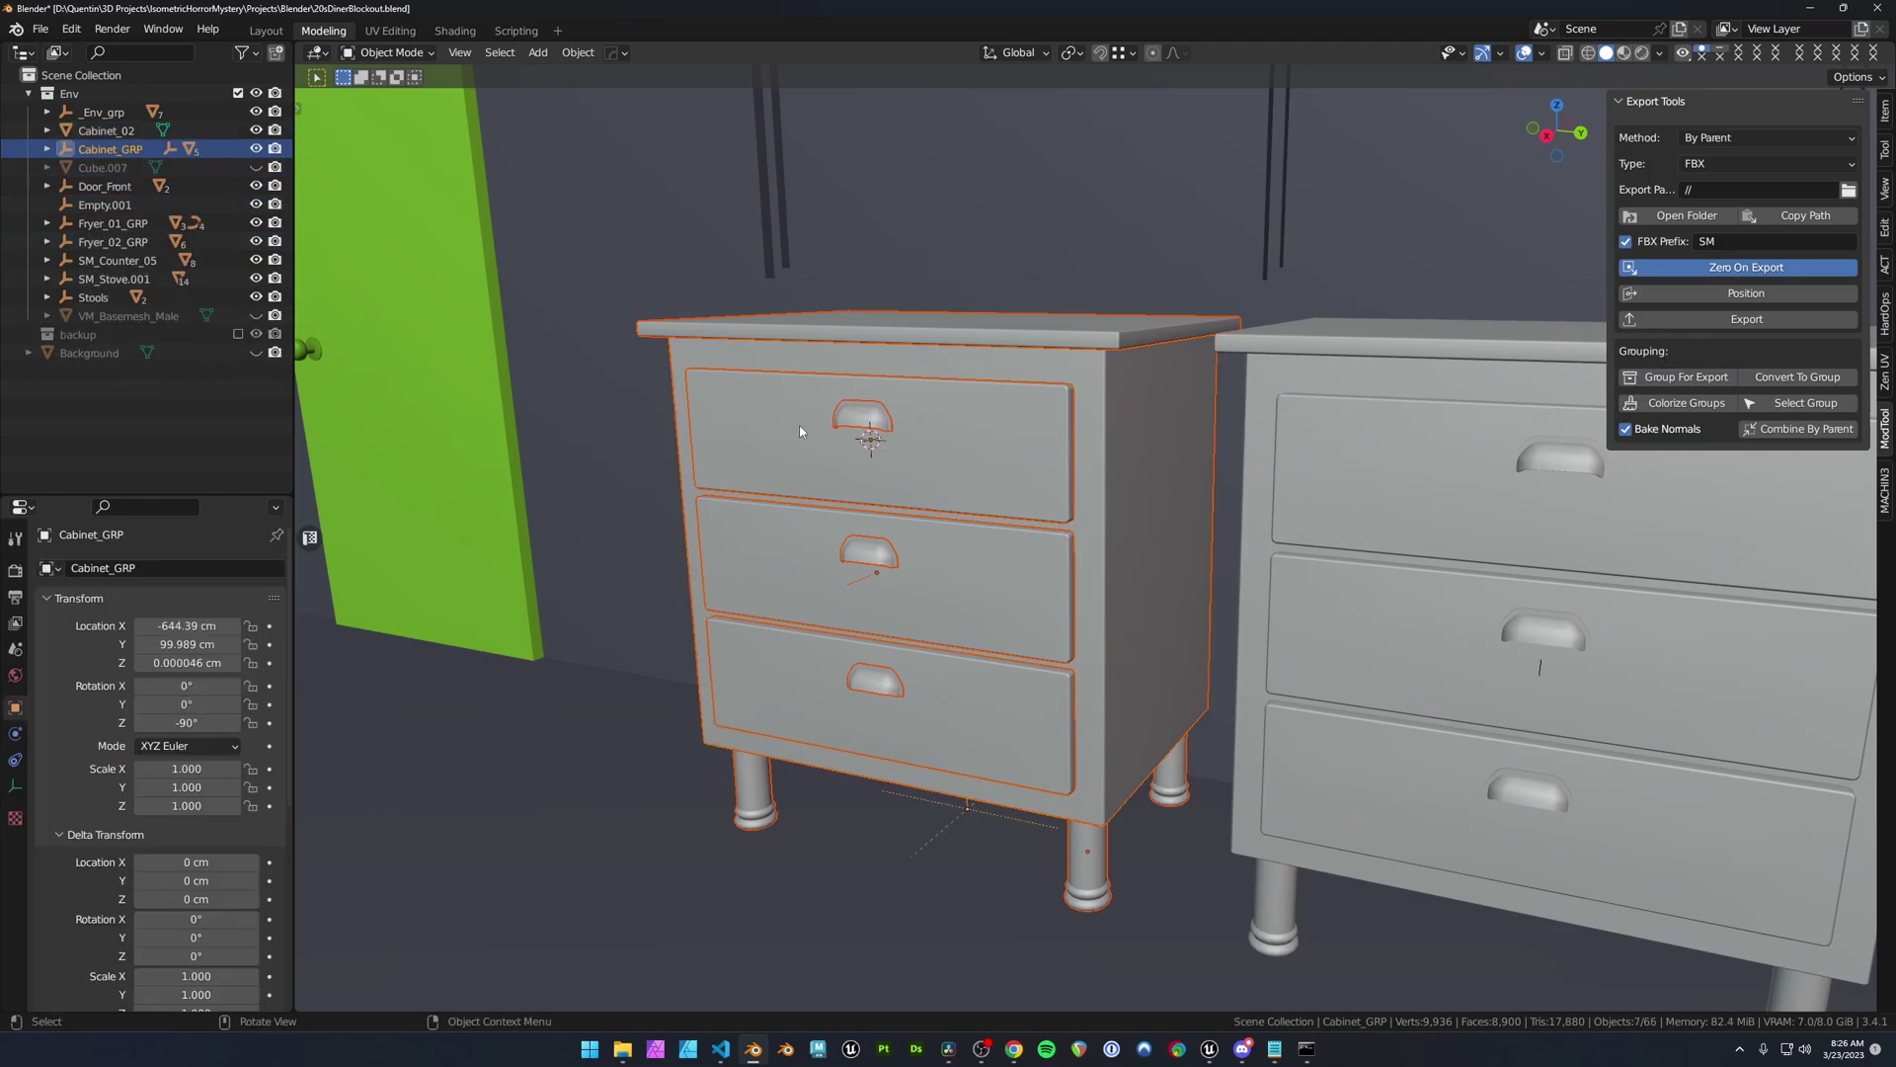
pyautogui.click(47, 149)
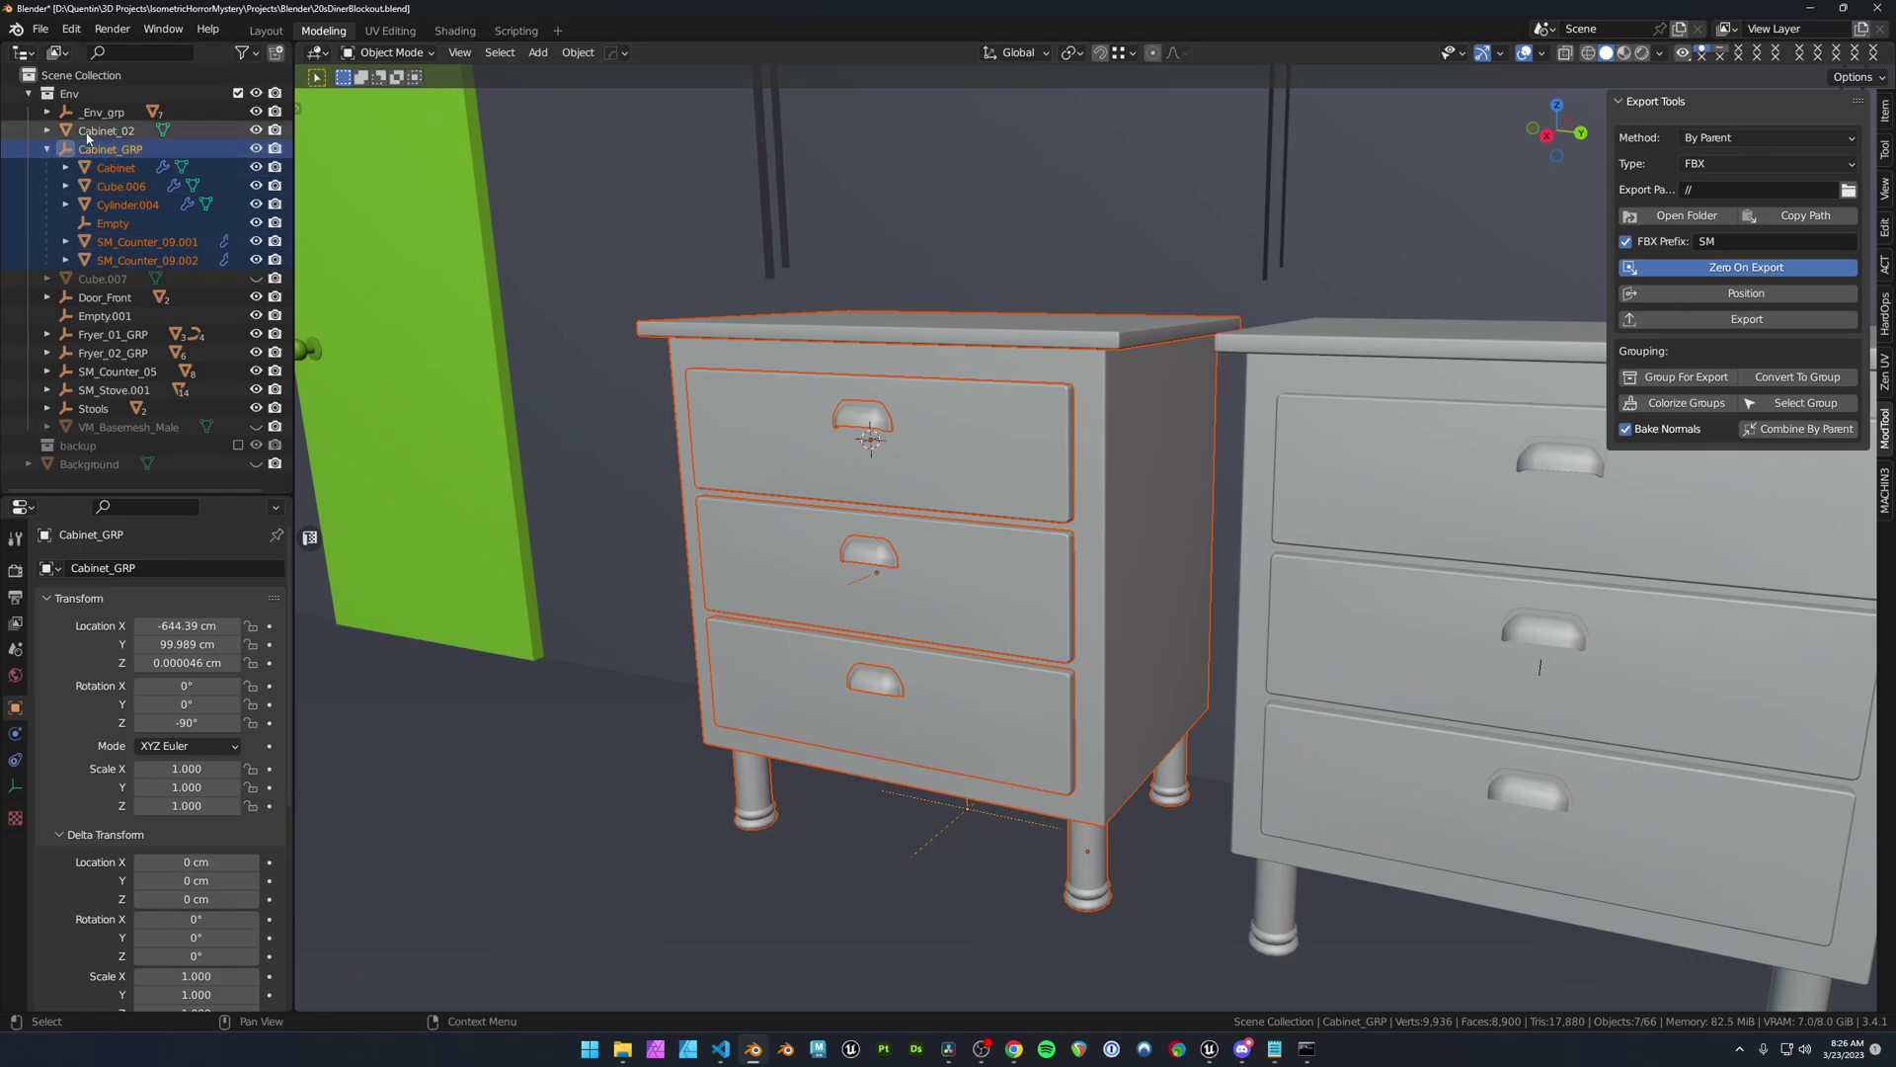
pyautogui.click(127, 149)
pyautogui.moveTo(901, 362)
pyautogui.mouseDown(button='middle')
pyautogui.moveTo(917, 351)
pyautogui.moveTo(895, 350)
pyautogui.mouseUp(button='middle')
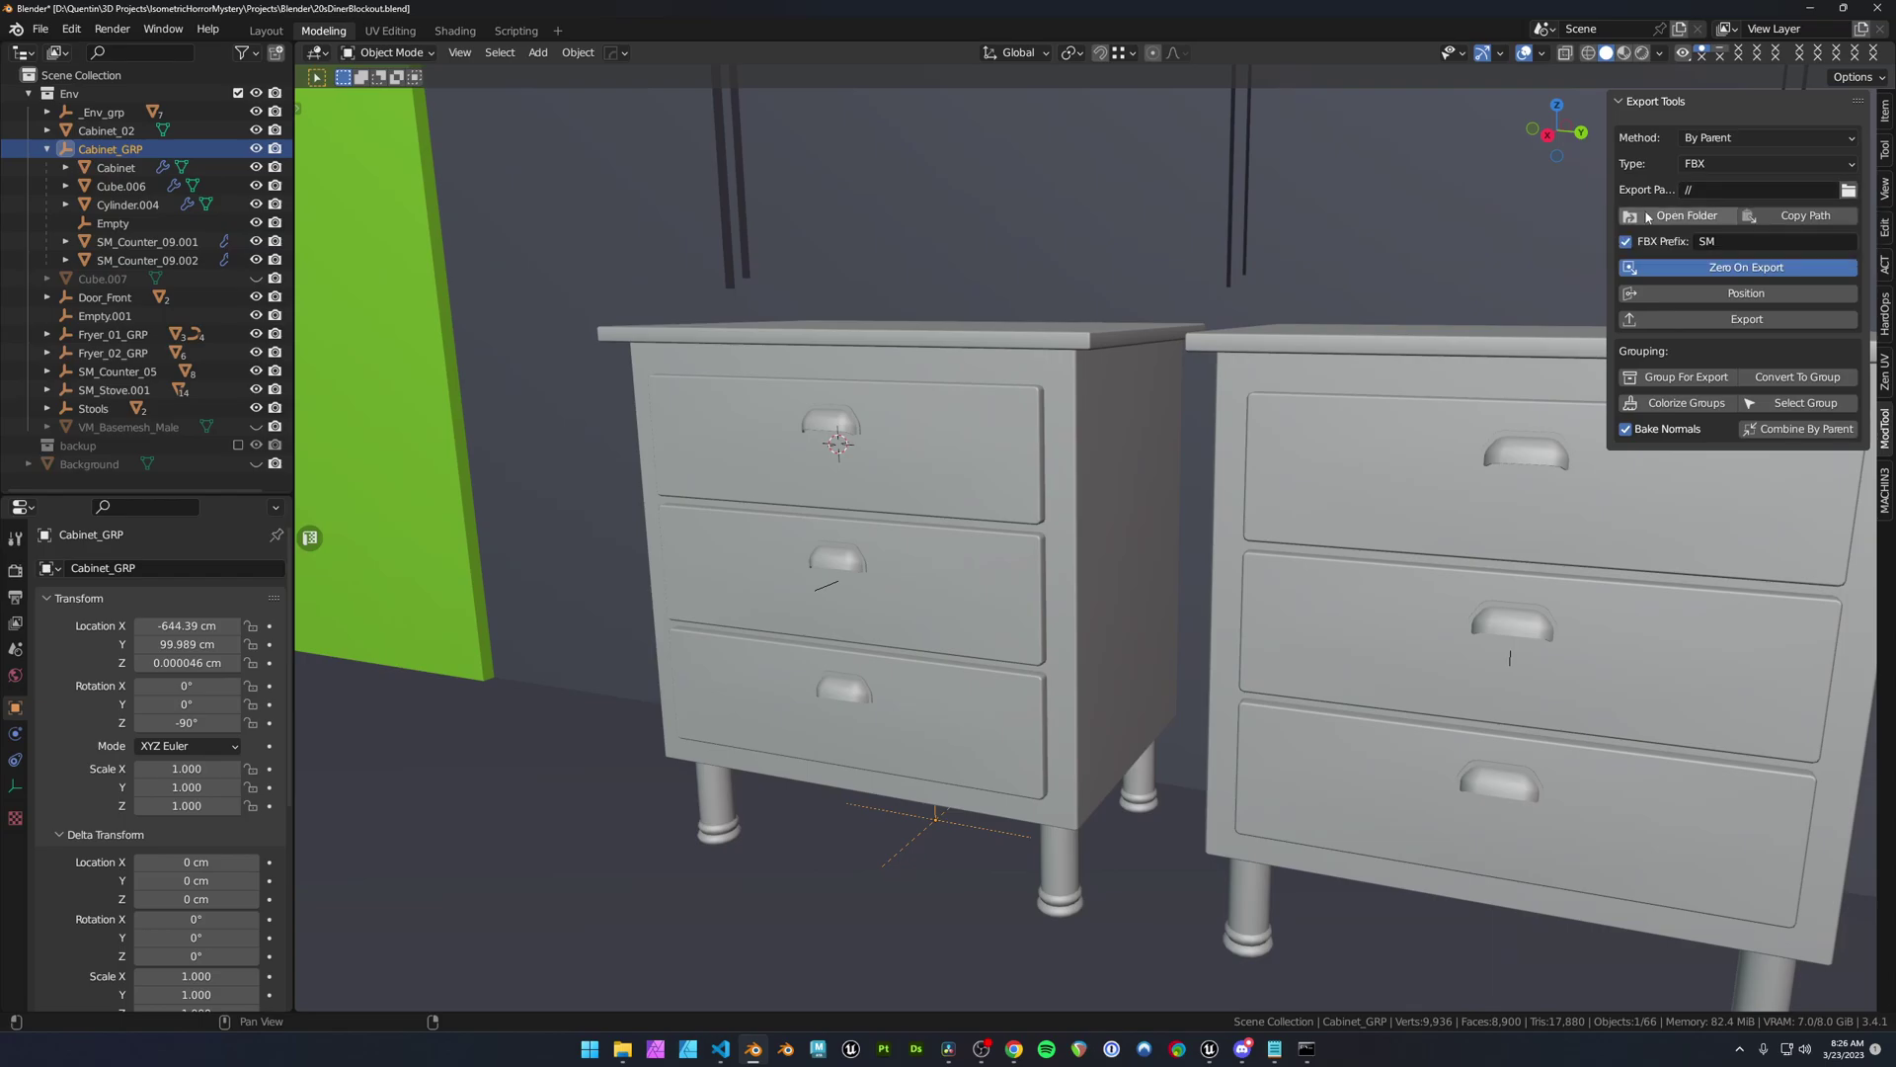
# - Widen the Export Tools area and set the export path to the project's Models\Temp folder
pyautogui.moveTo(1606, 184); pyautogui.dragTo(1527, 183)
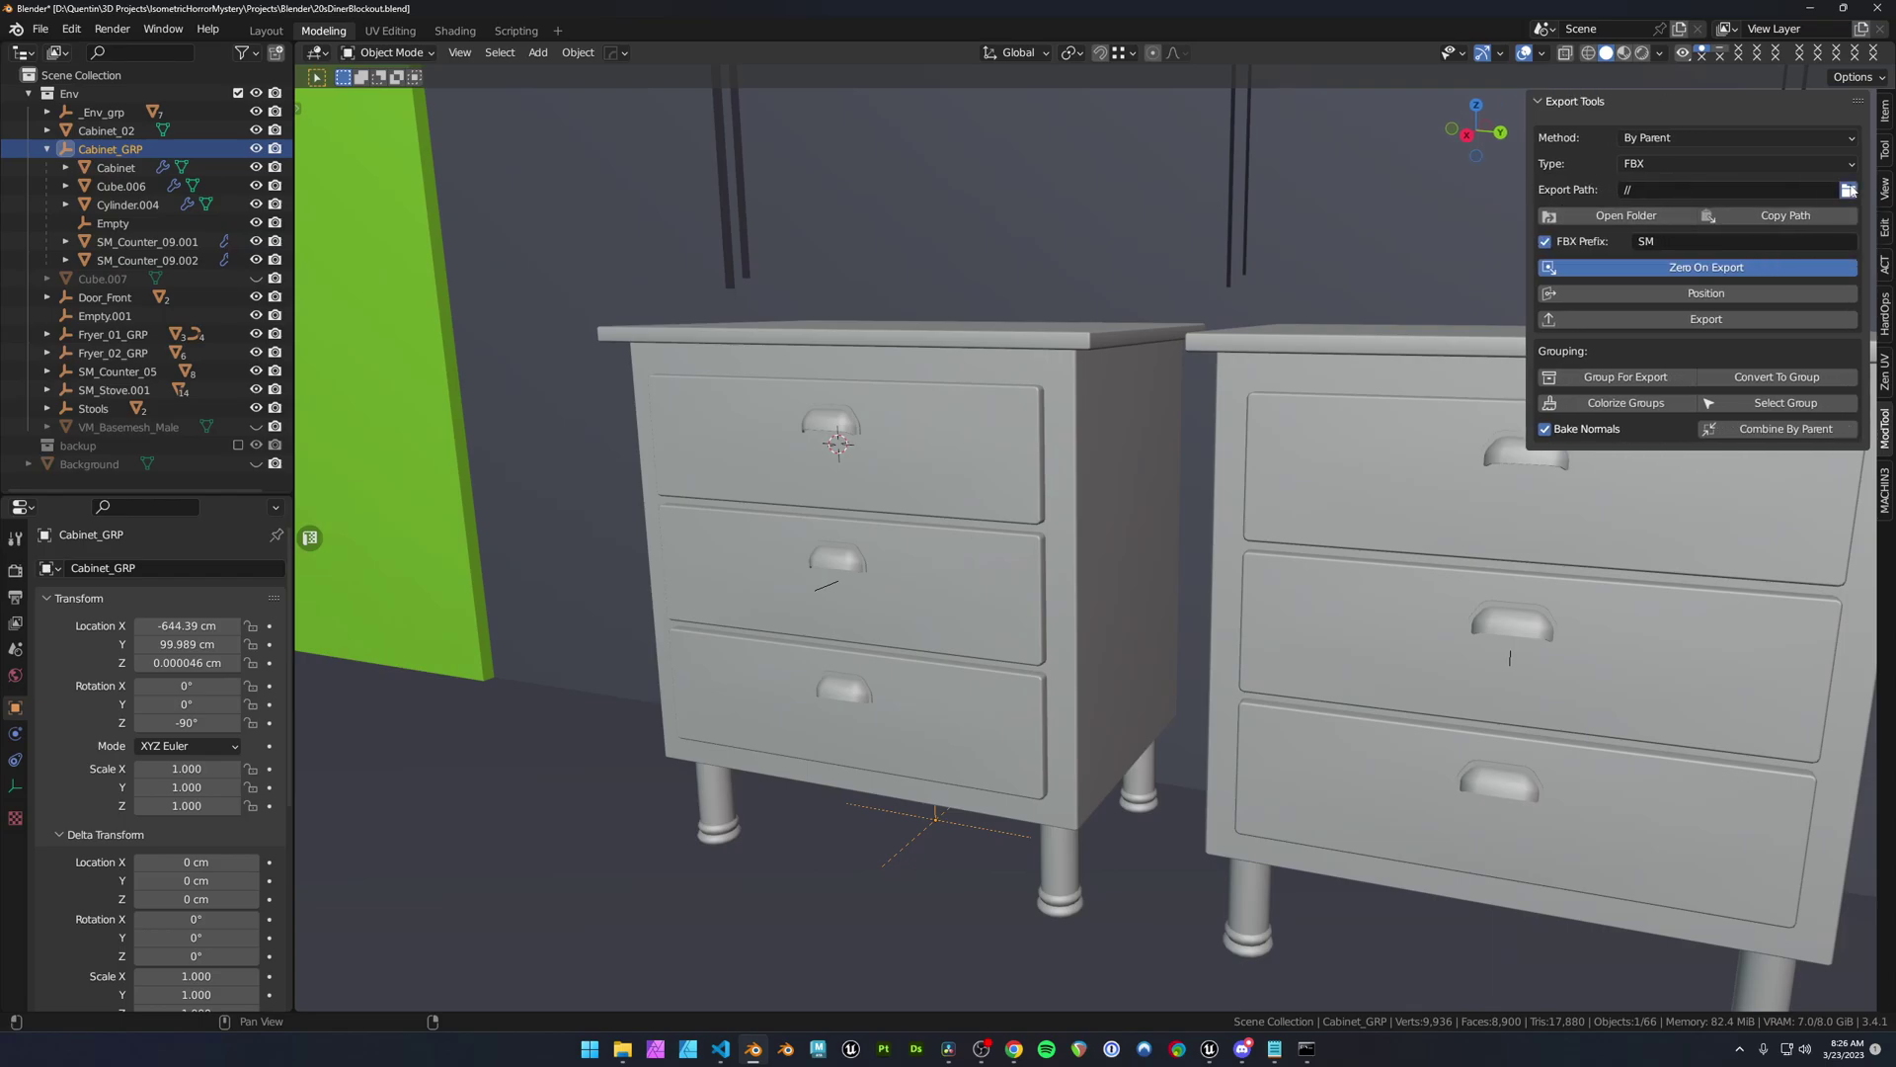
pyautogui.click(1848, 190)
pyautogui.click(538, 176)
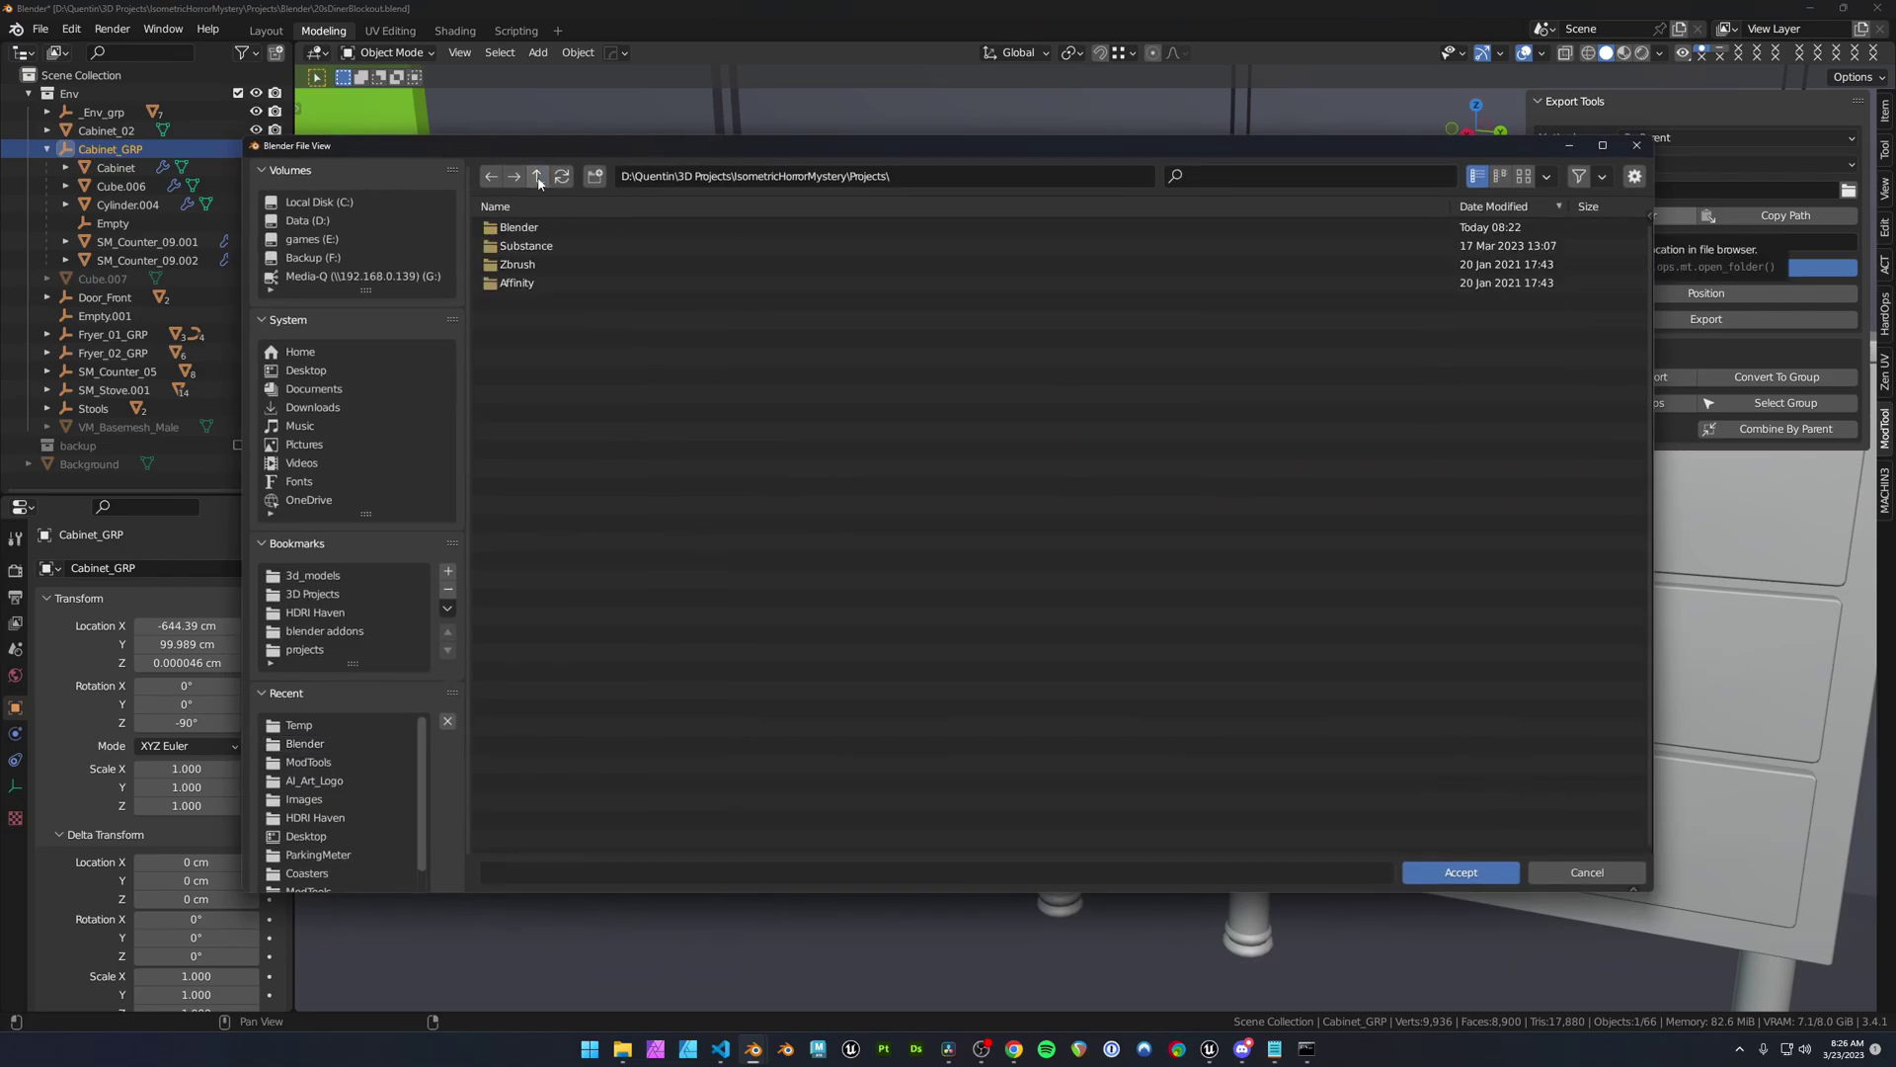
pyautogui.click(538, 177)
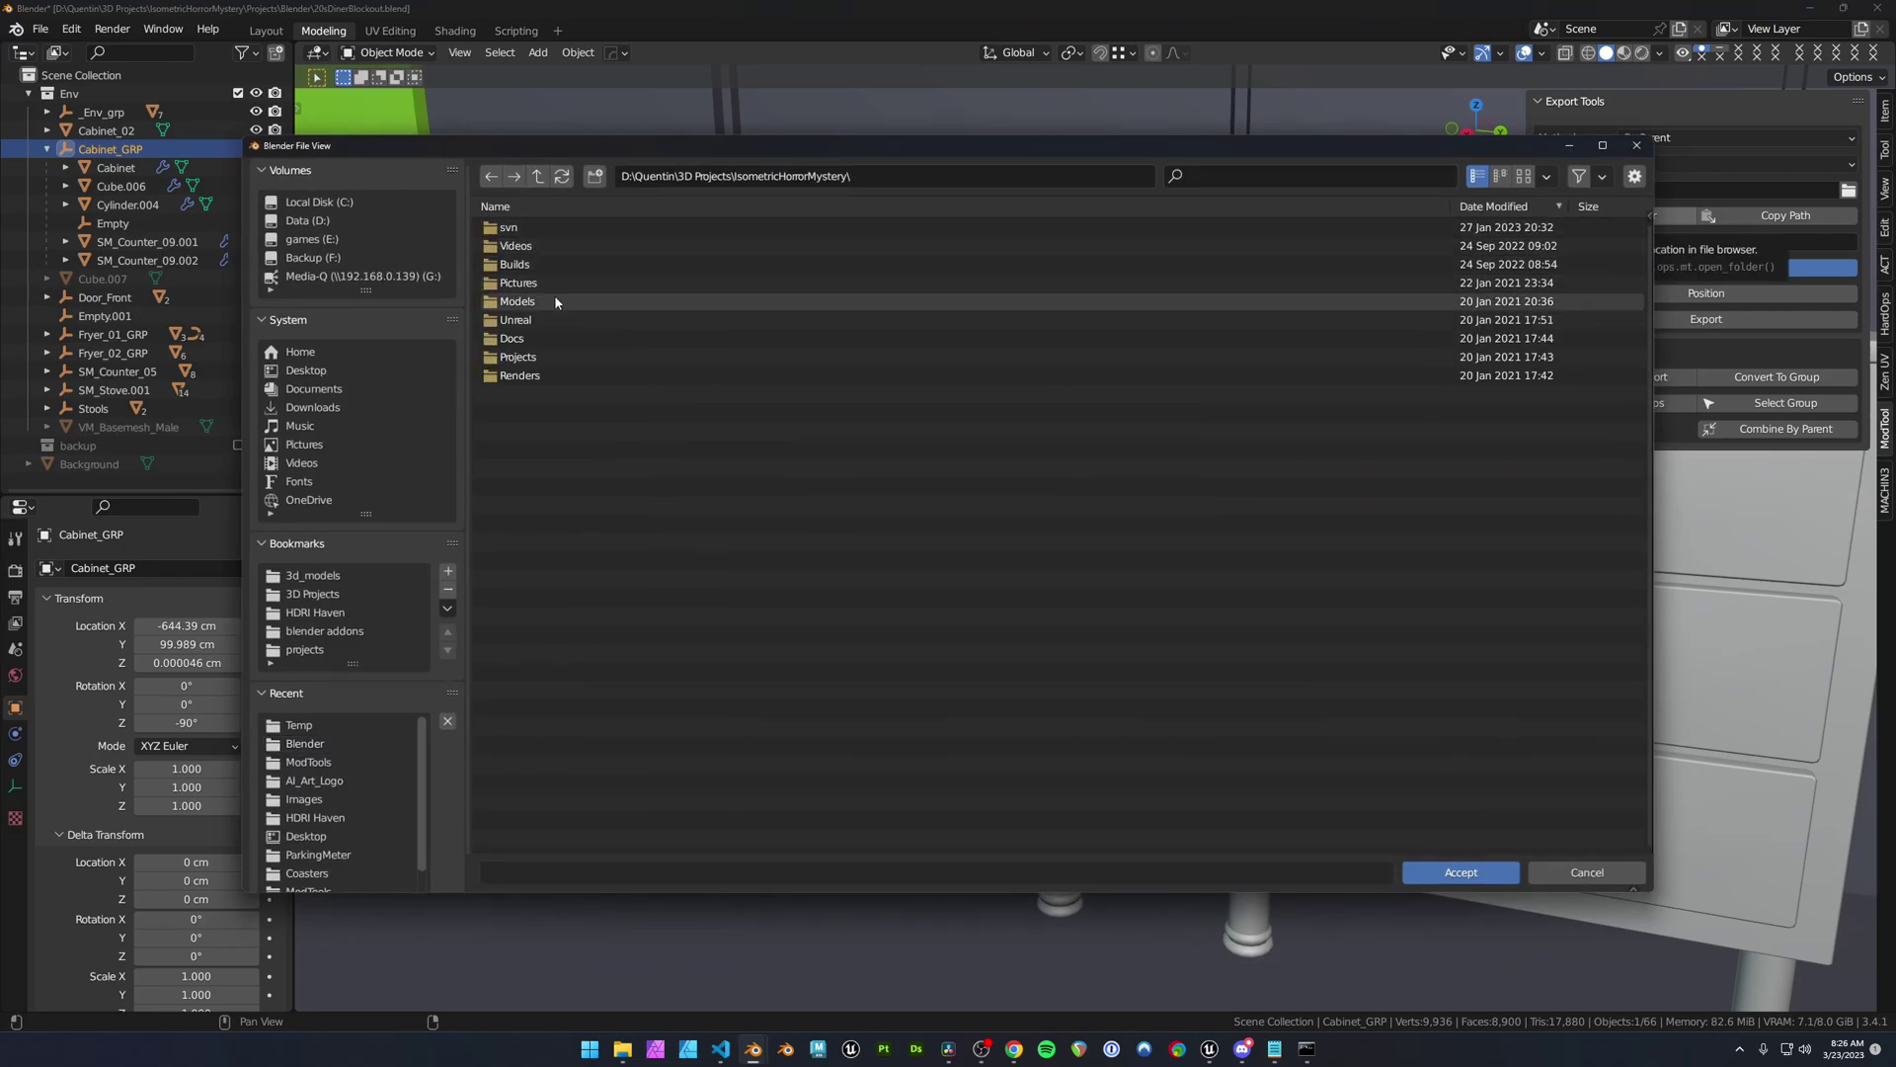
pyautogui.click(556, 301)
pyautogui.click(554, 228)
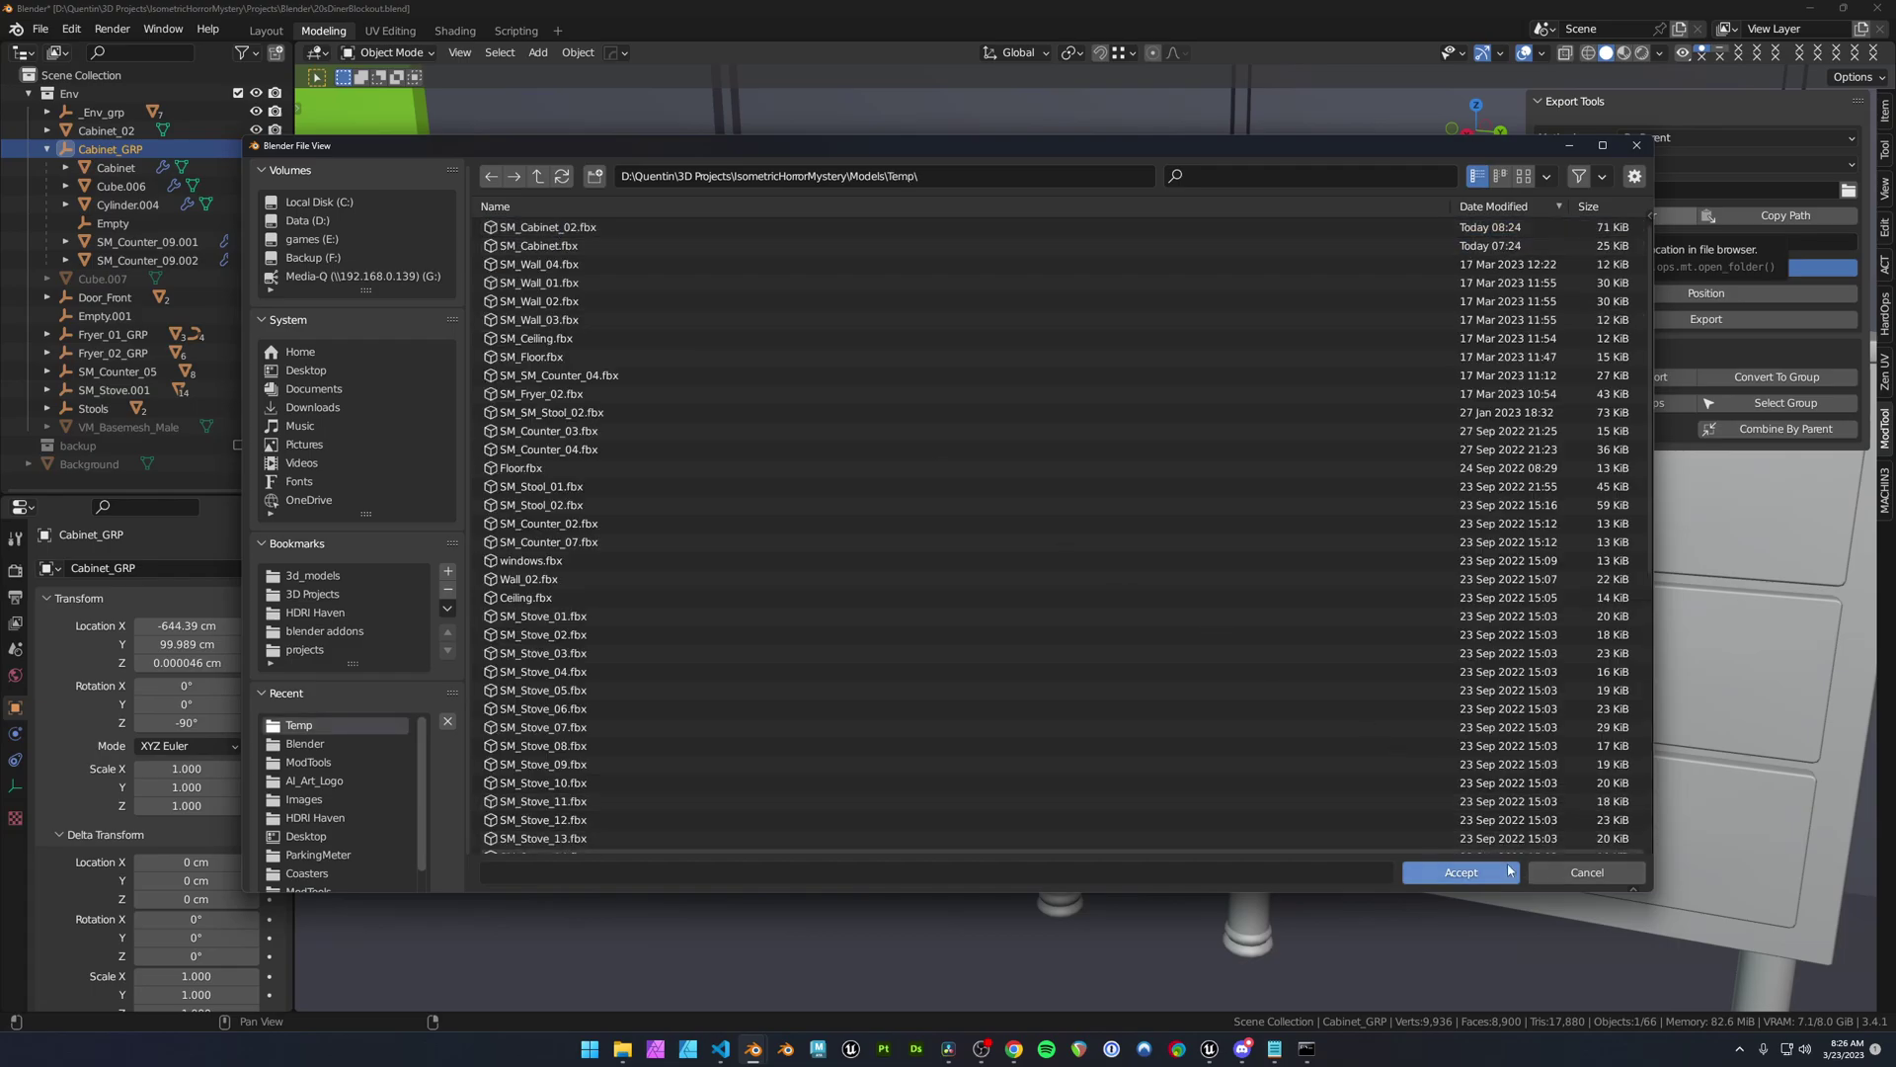
pyautogui.click(1479, 874)
pyautogui.moveTo(840, 489); pyautogui.dragTo(779, 473, button='middle')
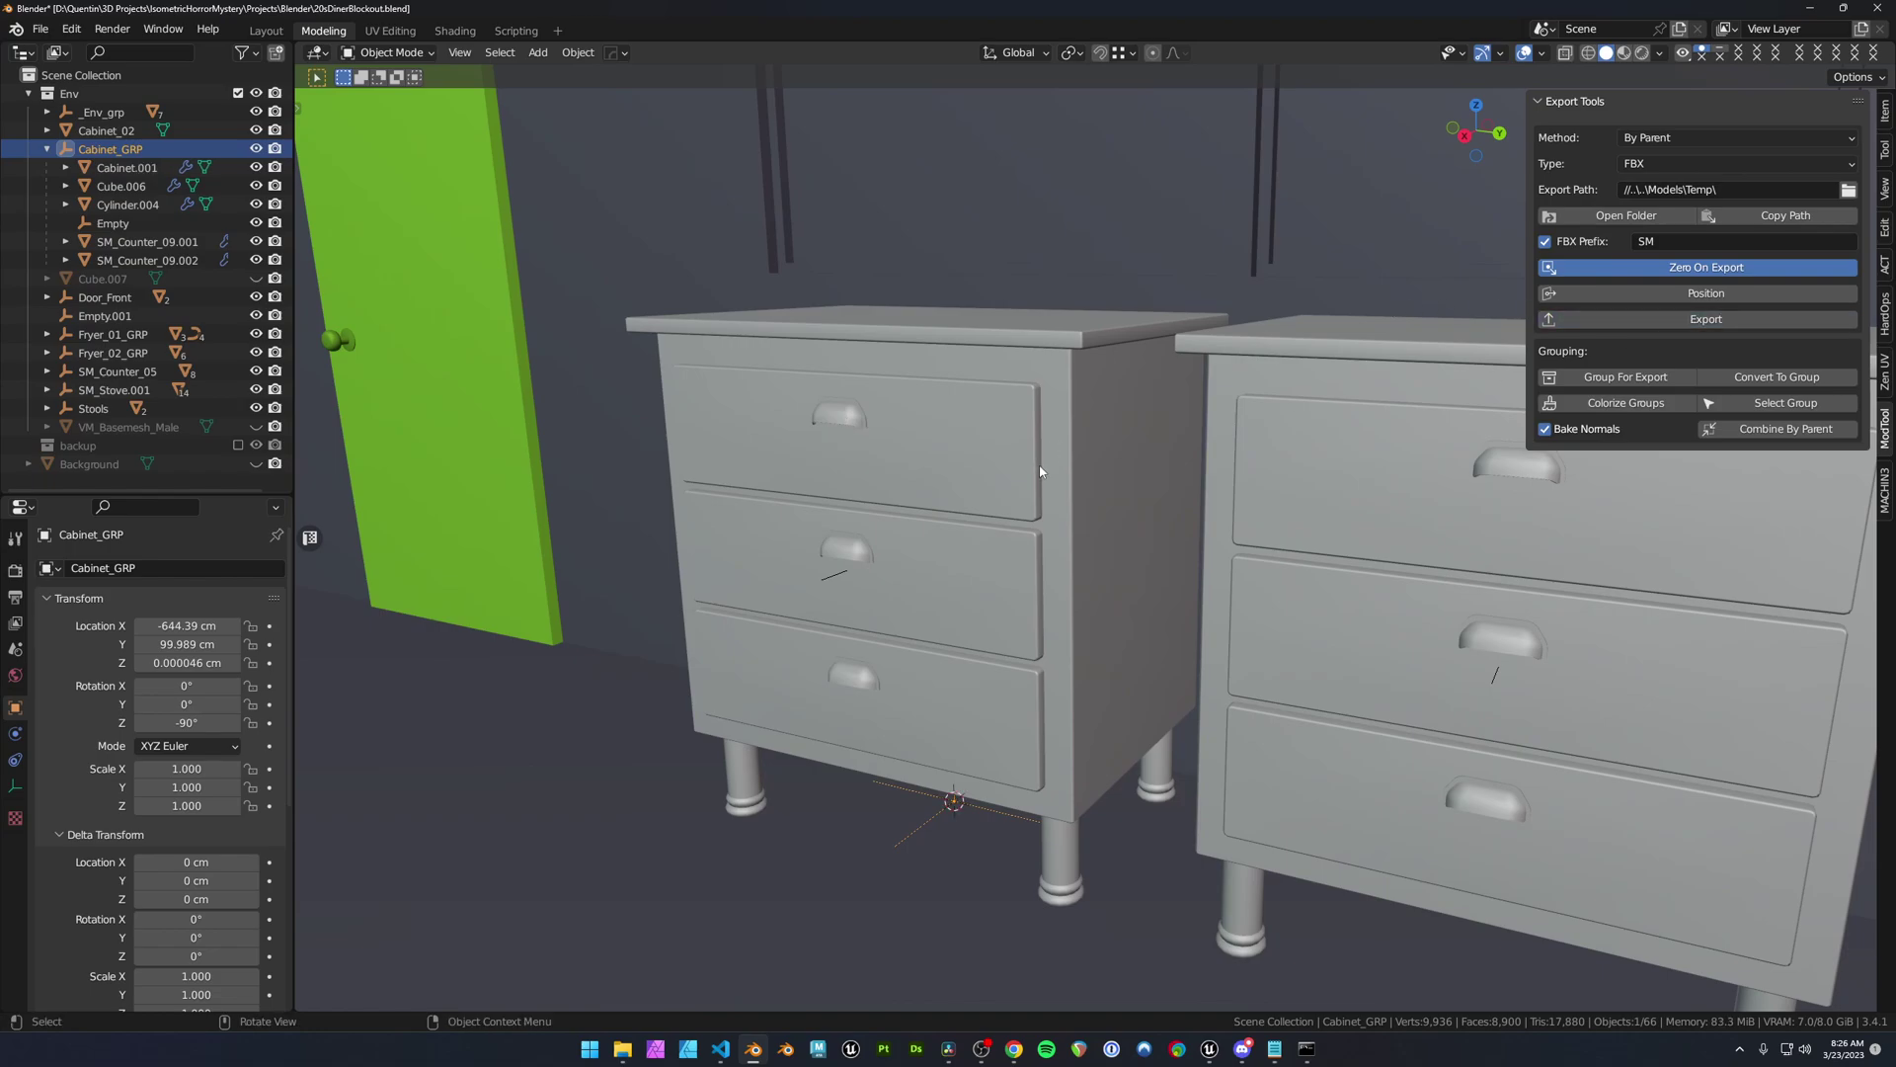
# - Switch to Unreal Editor and import the exported SM_Cabinet FBX into the Meshes/Temp folder with Import All
pyautogui.moveTo(1041, 471); pyautogui.dragTo(990, 474, button='middle')
pyautogui.keyDown('shift'); pyautogui.moveTo(990, 474); pyautogui.dragTo(1006, 444, button='middle'); pyautogui.keyUp('shift')
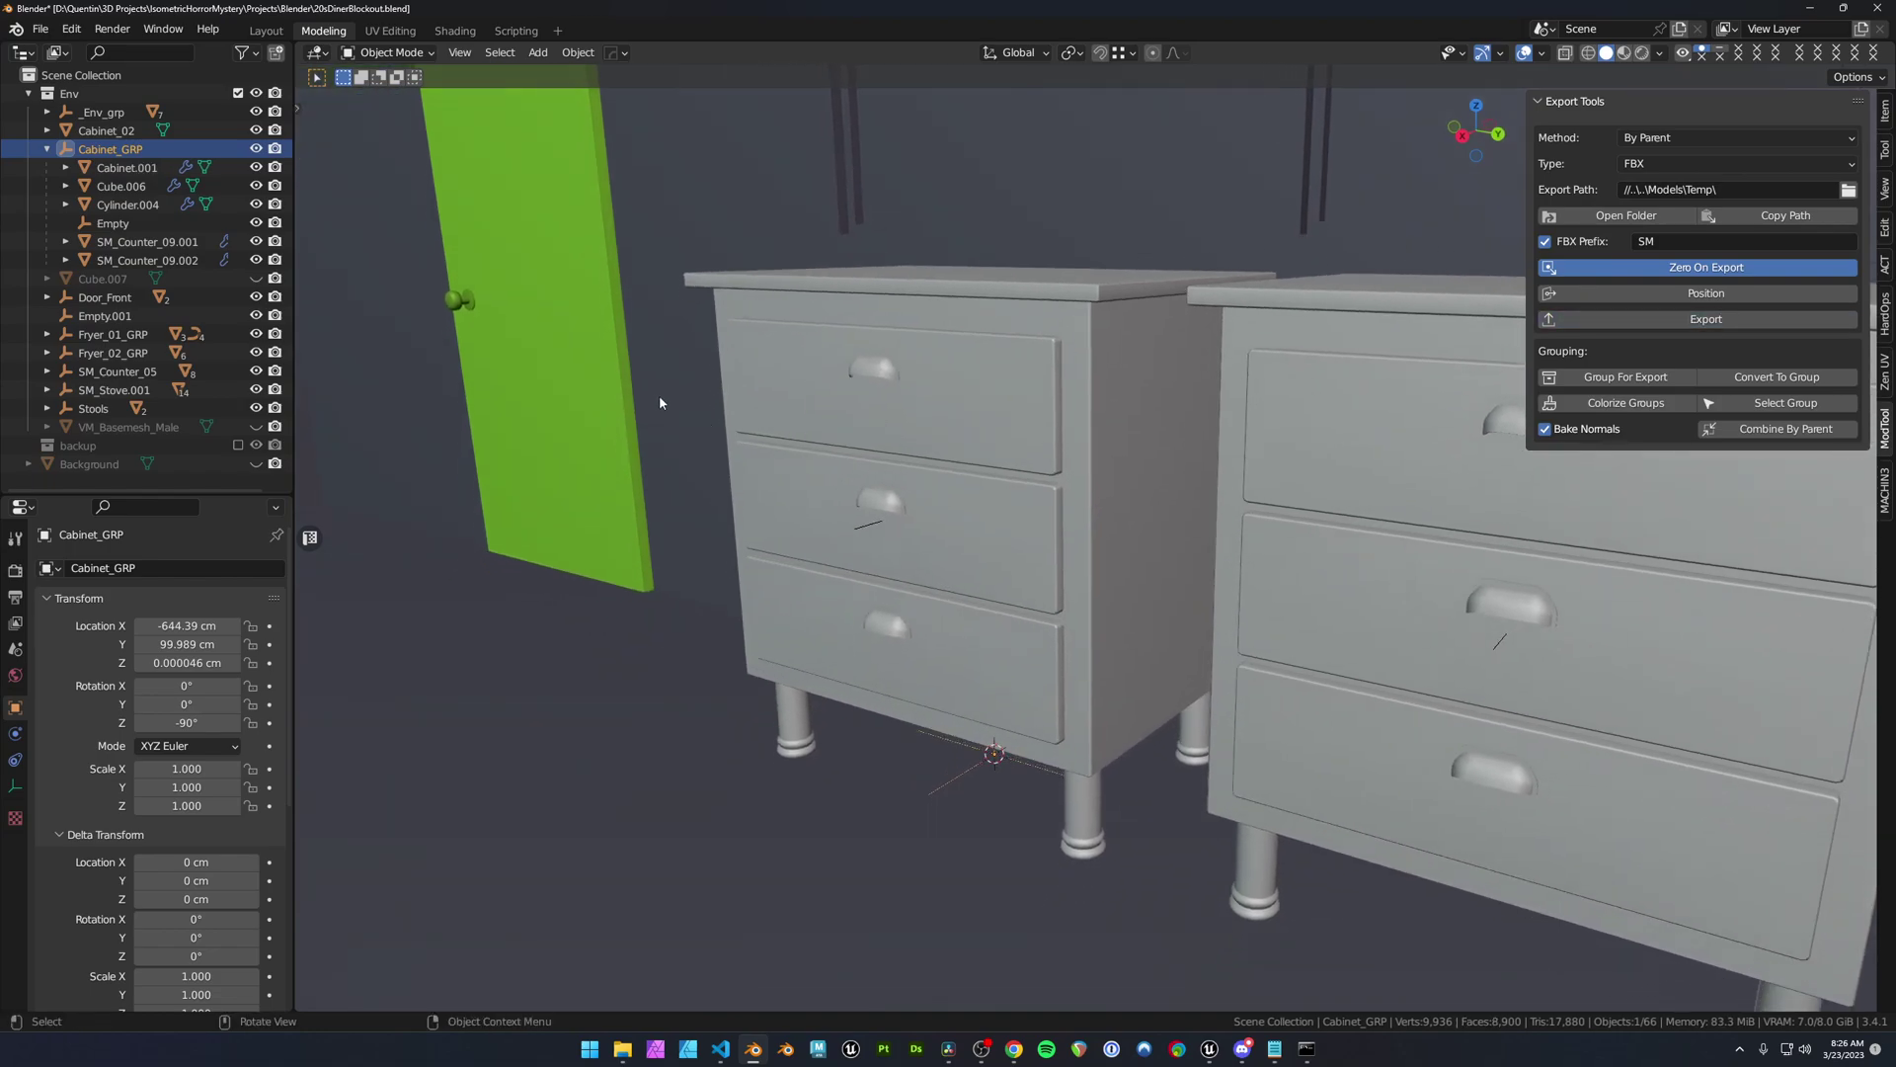
pyautogui.hotkey('alt', 'Tab')
pyautogui.moveTo(968, 466)
pyautogui.mouseDown(button='right')
pyautogui.moveTo(850, 480)
pyautogui.moveTo(963, 472)
pyautogui.mouseUp(button='right')
pyautogui.press('s')
pyautogui.hotkey('ctrl', 'space')
pyautogui.click(1795, 916)
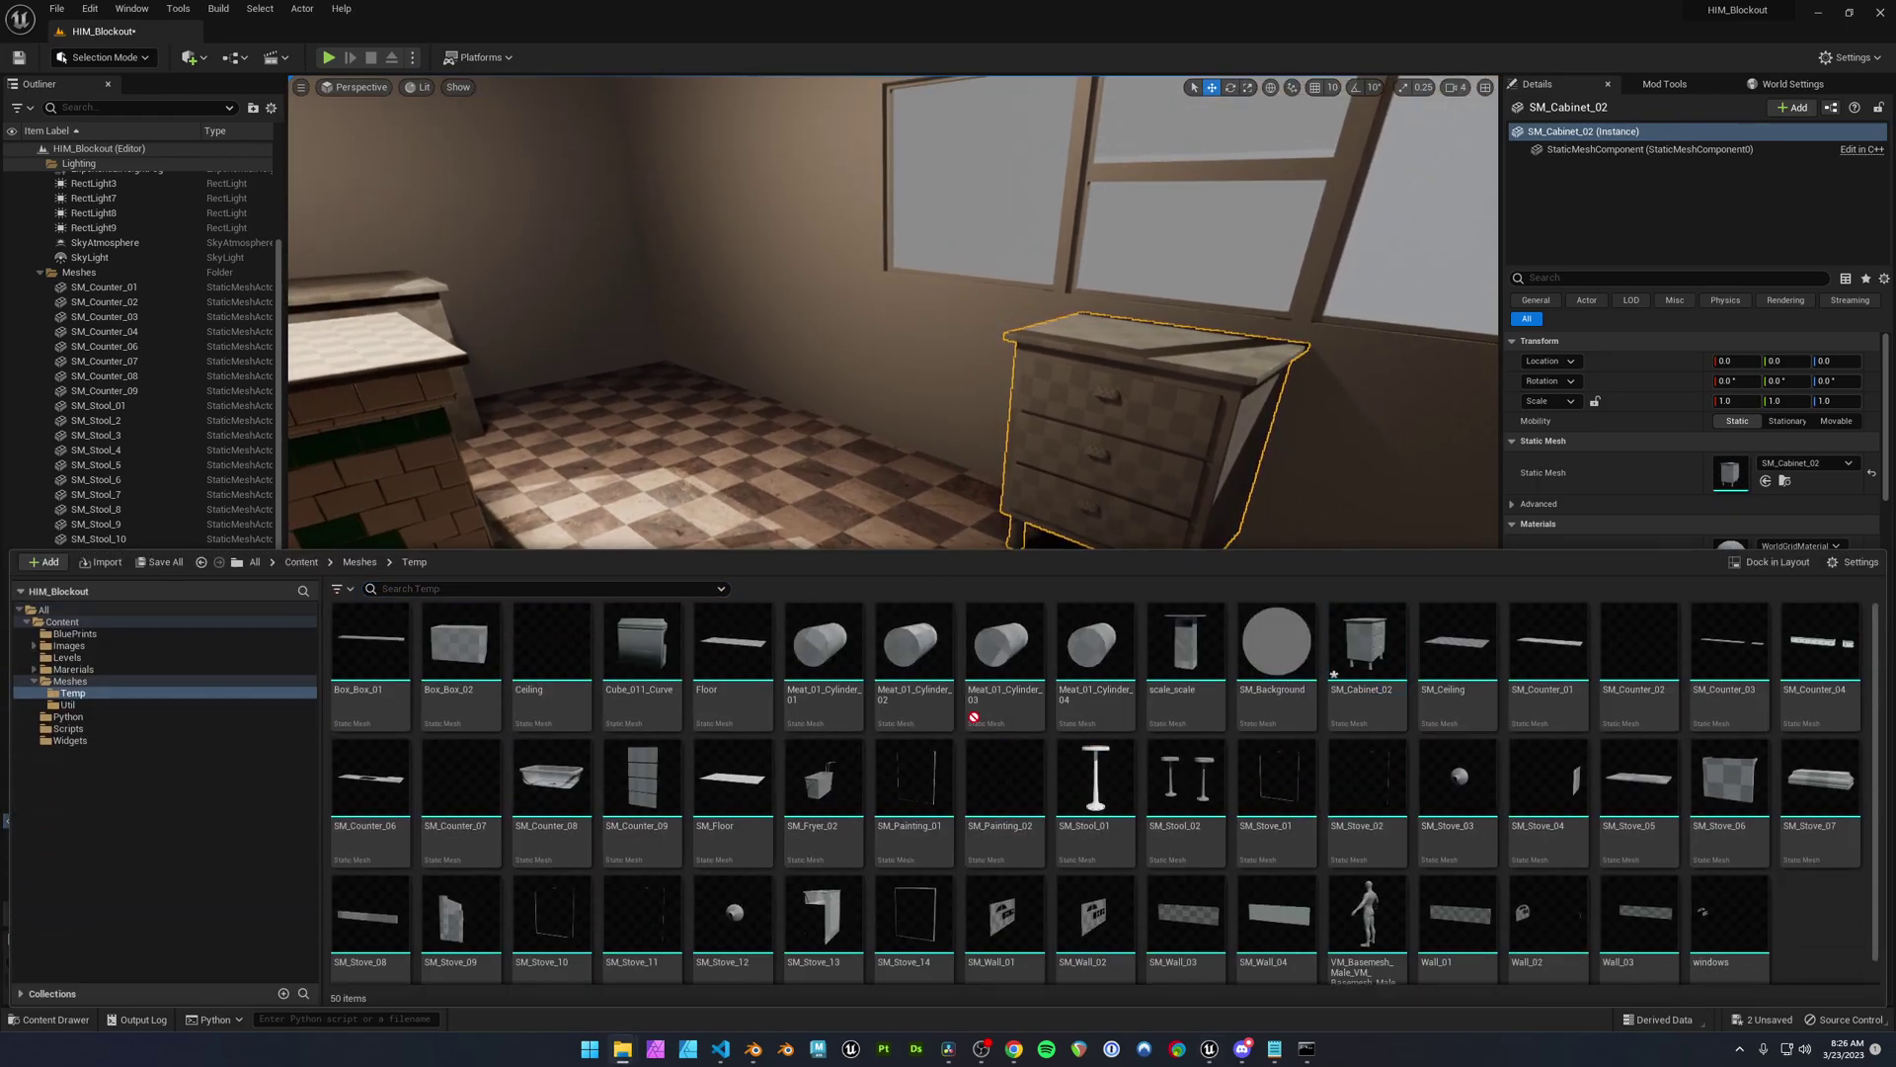
pyautogui.moveTo(1820, 972); pyautogui.dragTo(1823, 940)
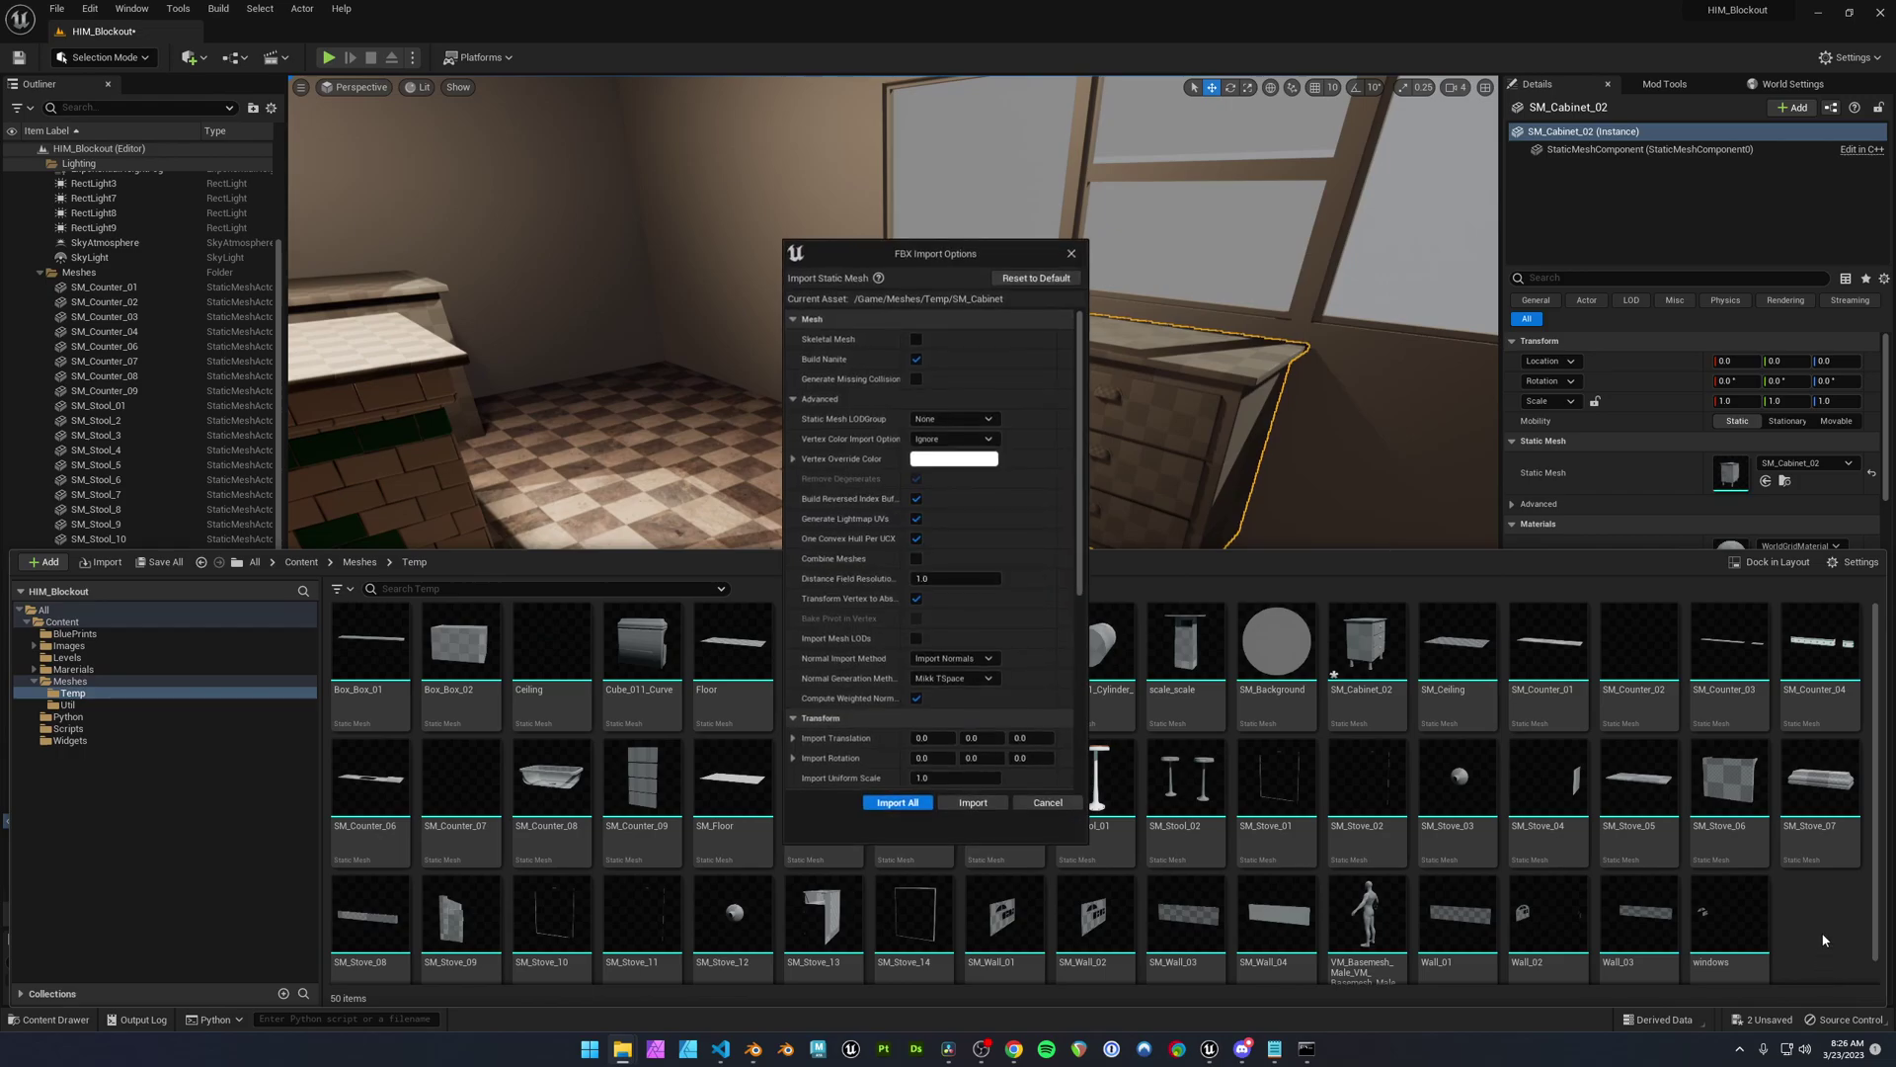
pyautogui.click(908, 806)
# - Place the SM_Cabinet mesh in the level near SM_Cabinet_02 and reset its location to the world origin
pyautogui.hotkey('ctrl', 'space')
pyautogui.press('s')
pyautogui.moveTo(965, 522); pyautogui.dragTo(937, 574, button='right')
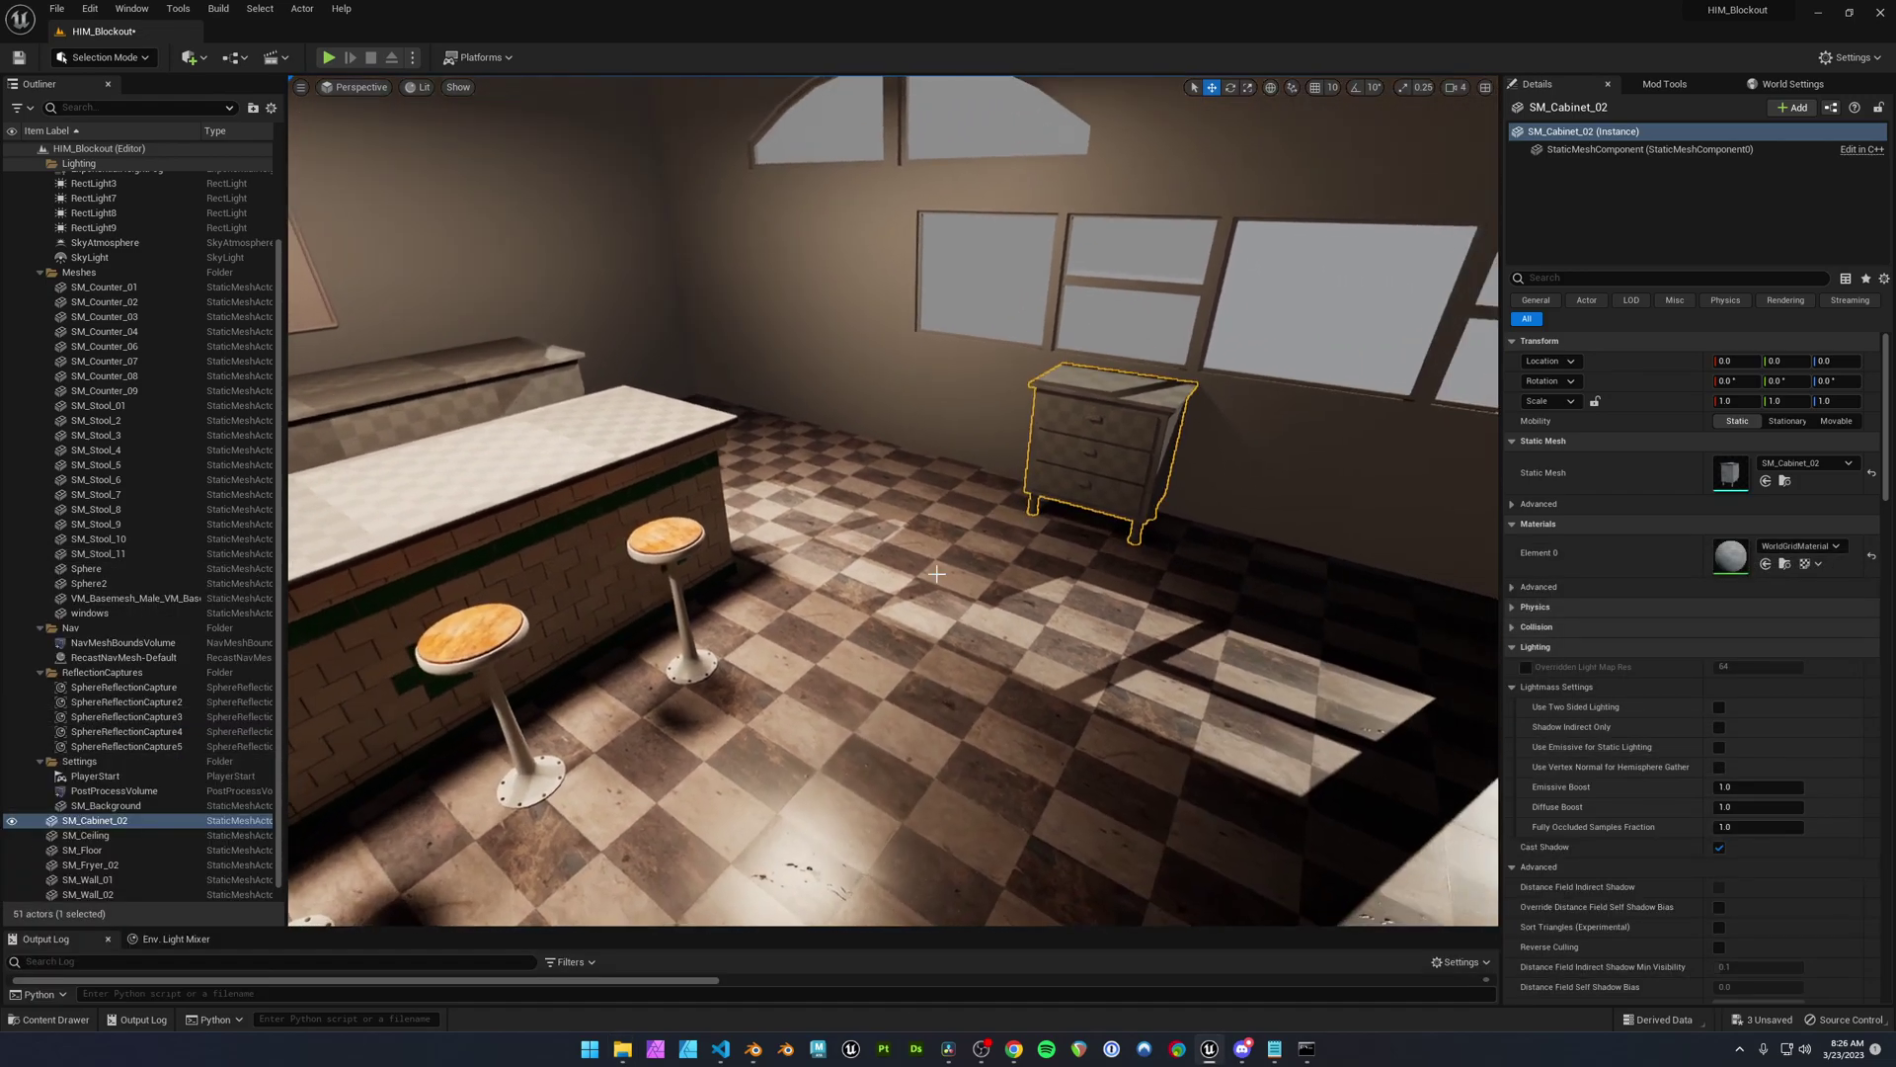
pyautogui.hotkey('ctrl', 'space')
pyautogui.moveTo(1820, 914); pyautogui.dragTo(877, 482)
pyautogui.press('w')
pyautogui.moveTo(886, 504); pyautogui.dragTo(944, 504, button='right')
pyautogui.press('w')
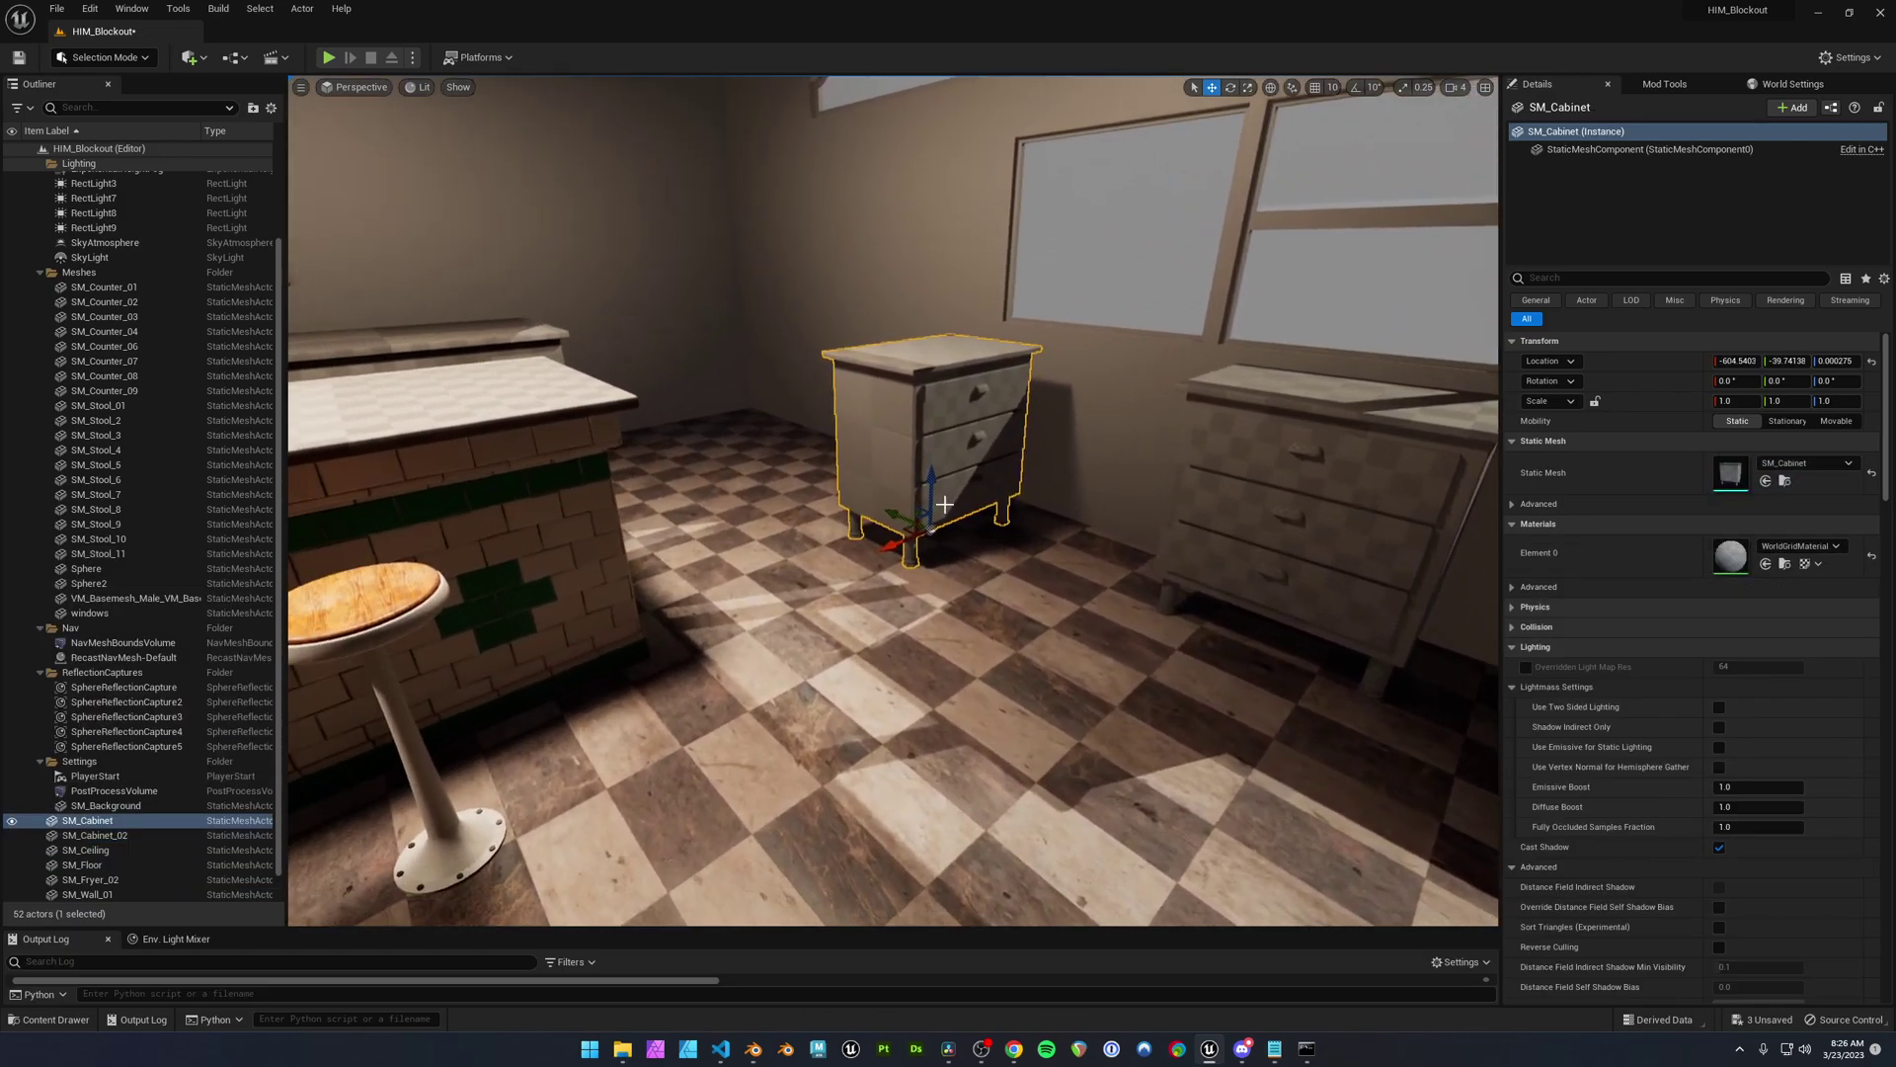
pyautogui.click(1871, 361)
# - Move SM_Cabinet to its Blender location with Position from Mod Tools, then select SM_Cabinet_02 beside it
pyautogui.moveTo(1185, 445); pyautogui.dragTo(904, 492, button='right')
pyautogui.press('s')
pyautogui.press('w')
pyautogui.press('q')
pyautogui.press('d')
pyautogui.click(1668, 86)
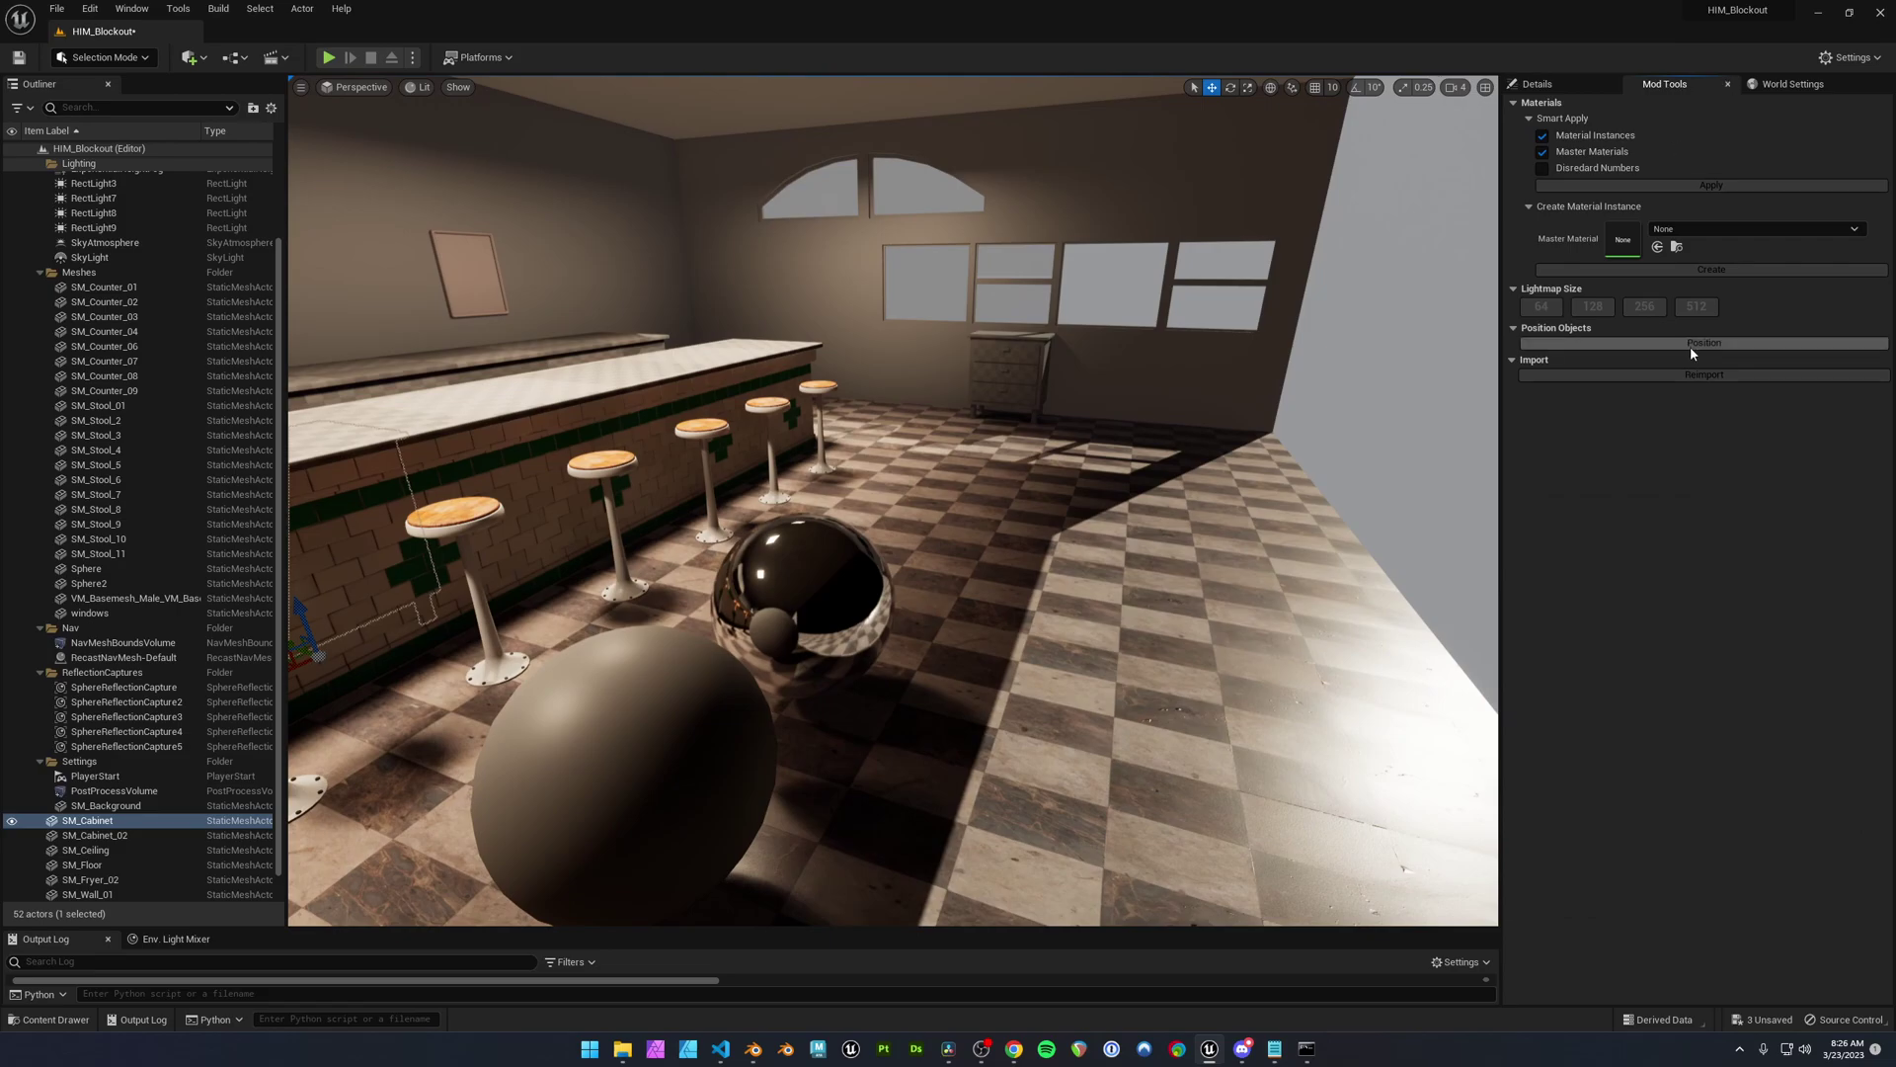
pyautogui.click(1709, 342)
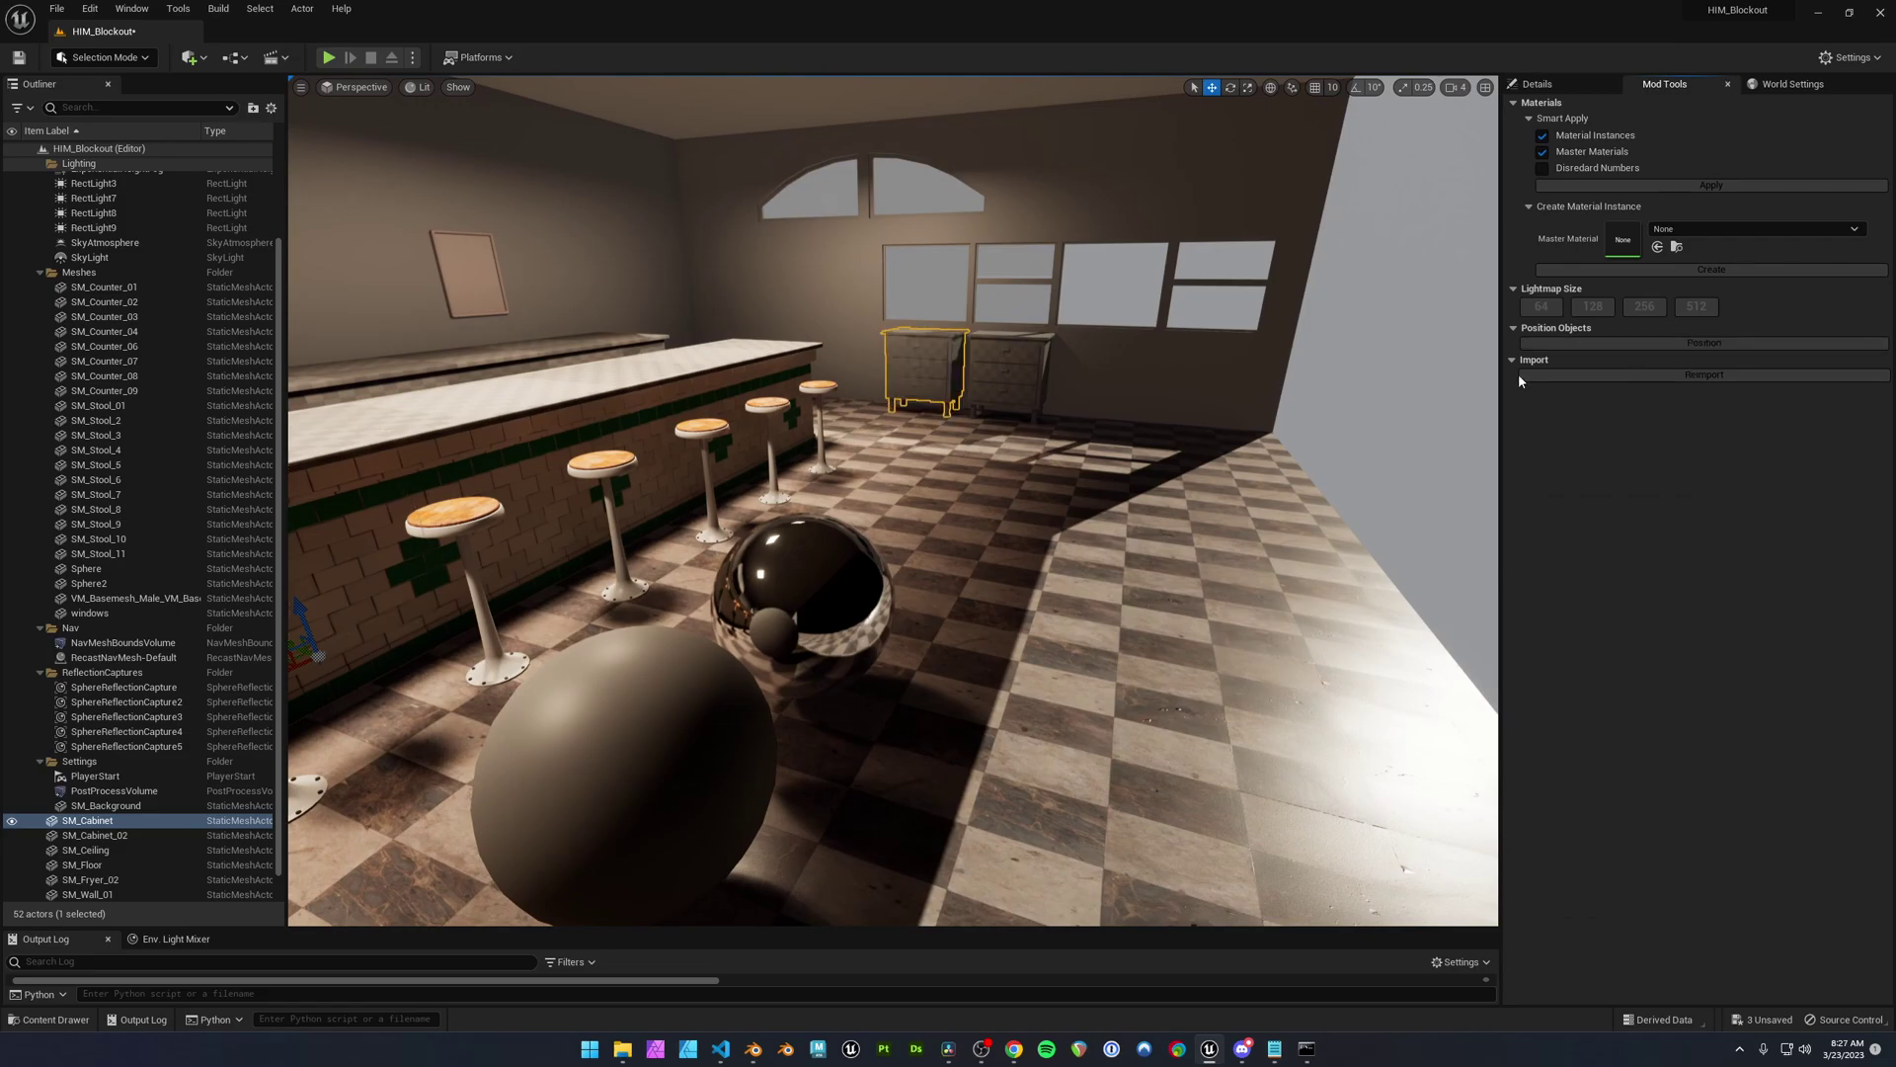
pyautogui.moveTo(957, 466); pyautogui.dragTo(973, 463, button='right')
pyautogui.click(957, 466)
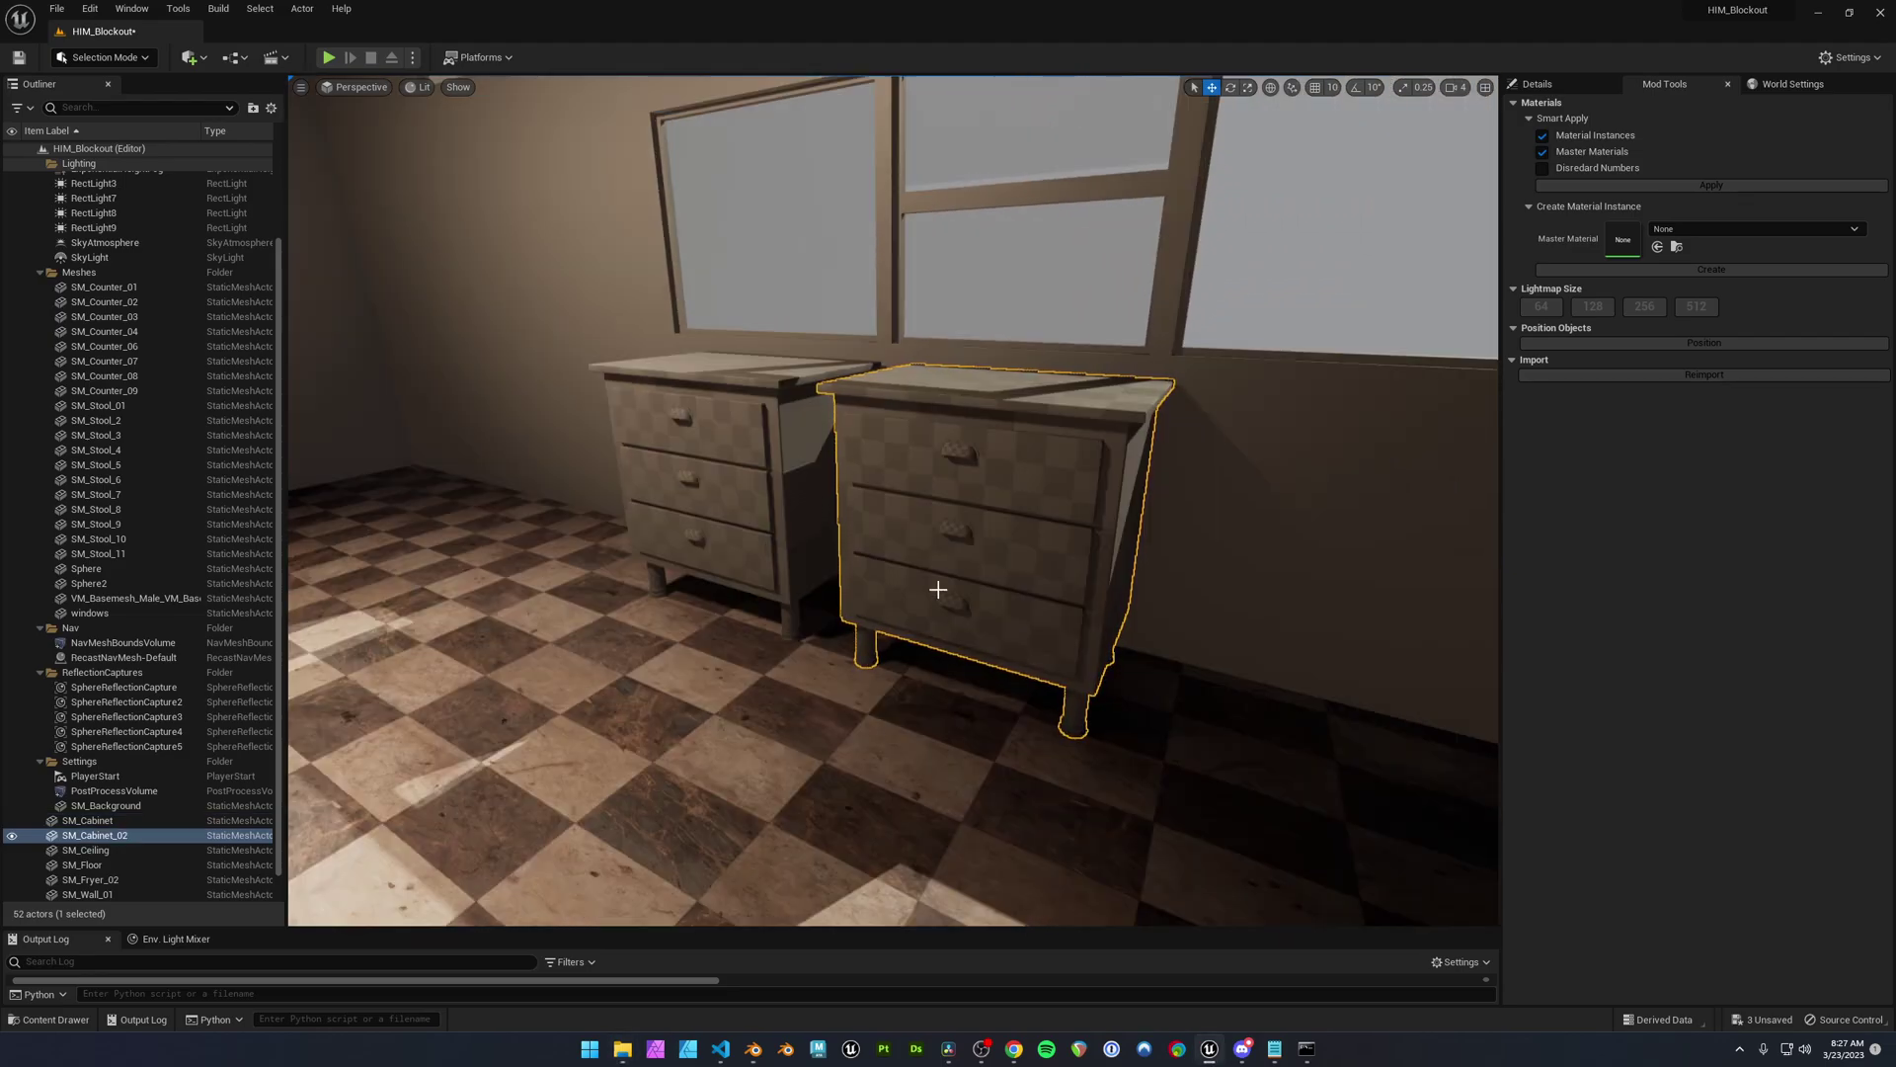
# - Switch to Blender and compare the joined Cabinet_02 with the grouped dresser's separate drawer fronts and their Array modifier
pyautogui.hotkey('alt', 'Tab')
pyautogui.click(1355, 543)
pyautogui.press('f')
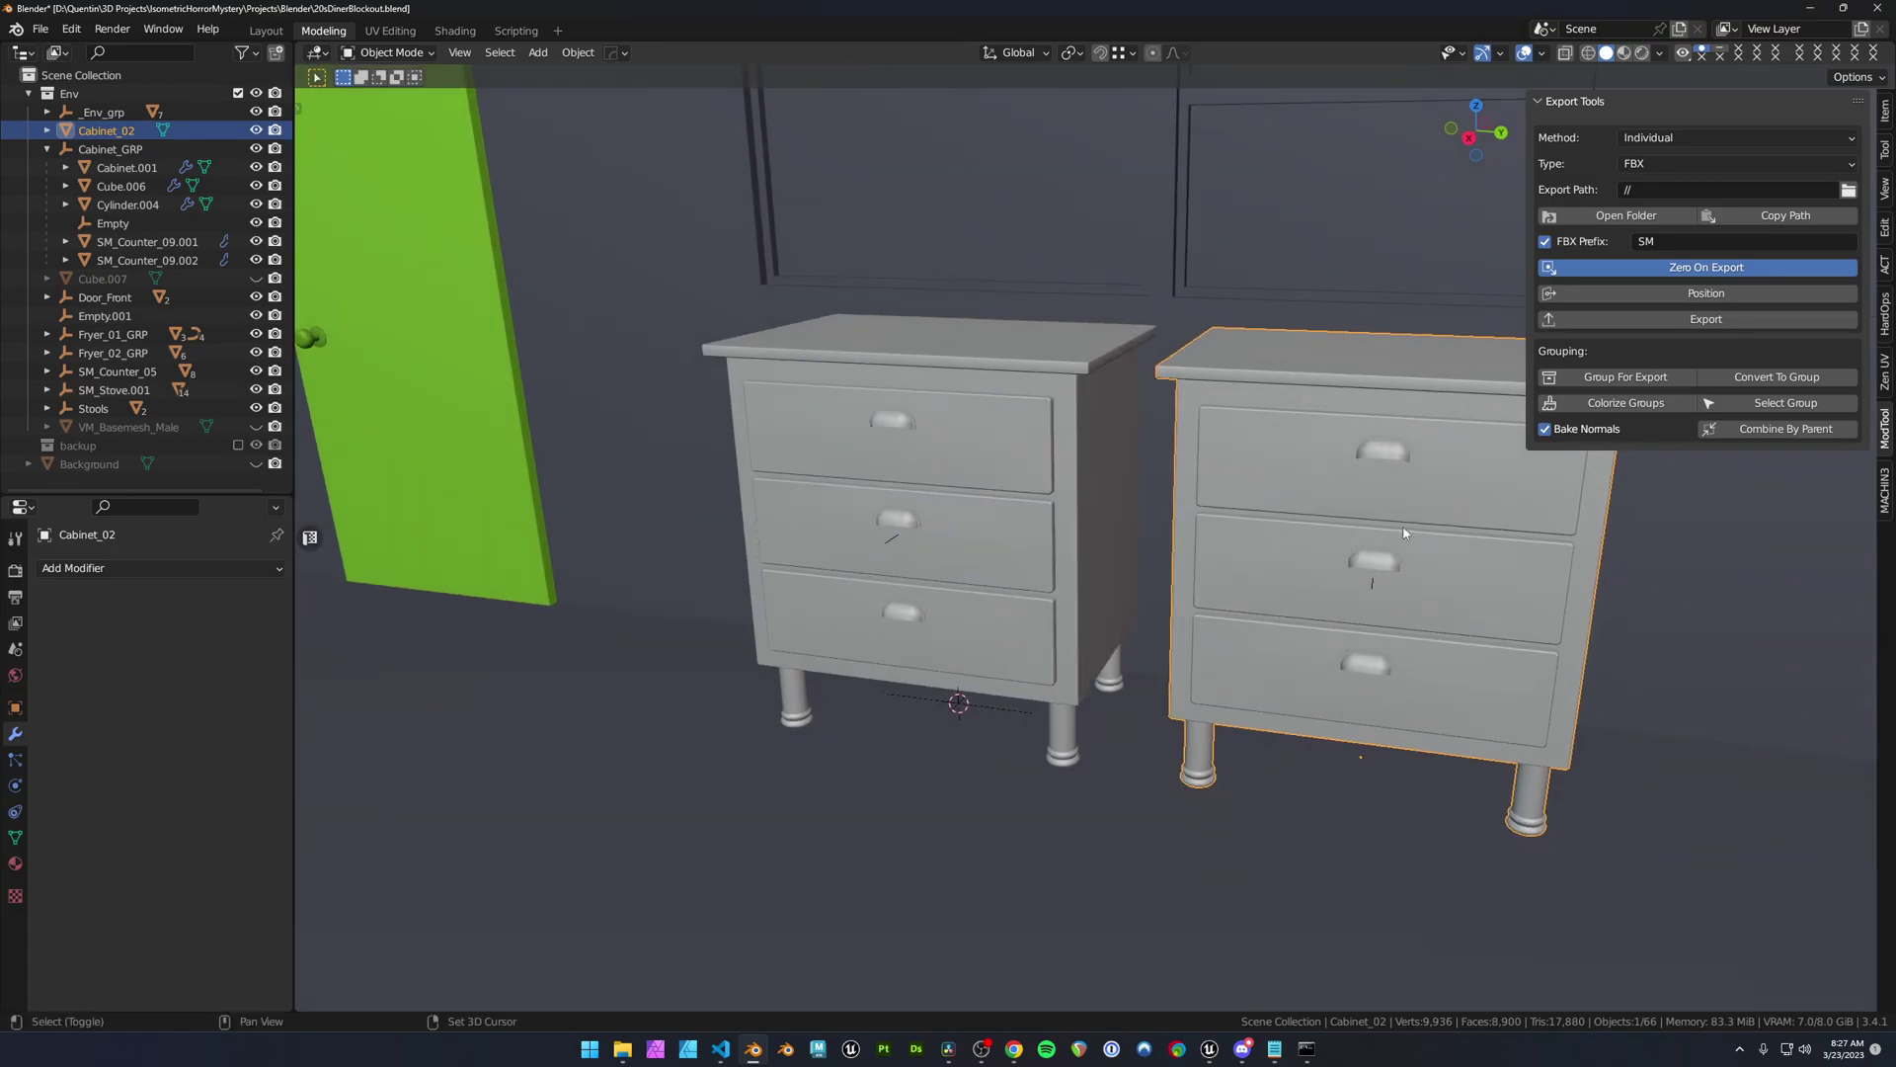
pyautogui.click(751, 544)
pyautogui.press('f')
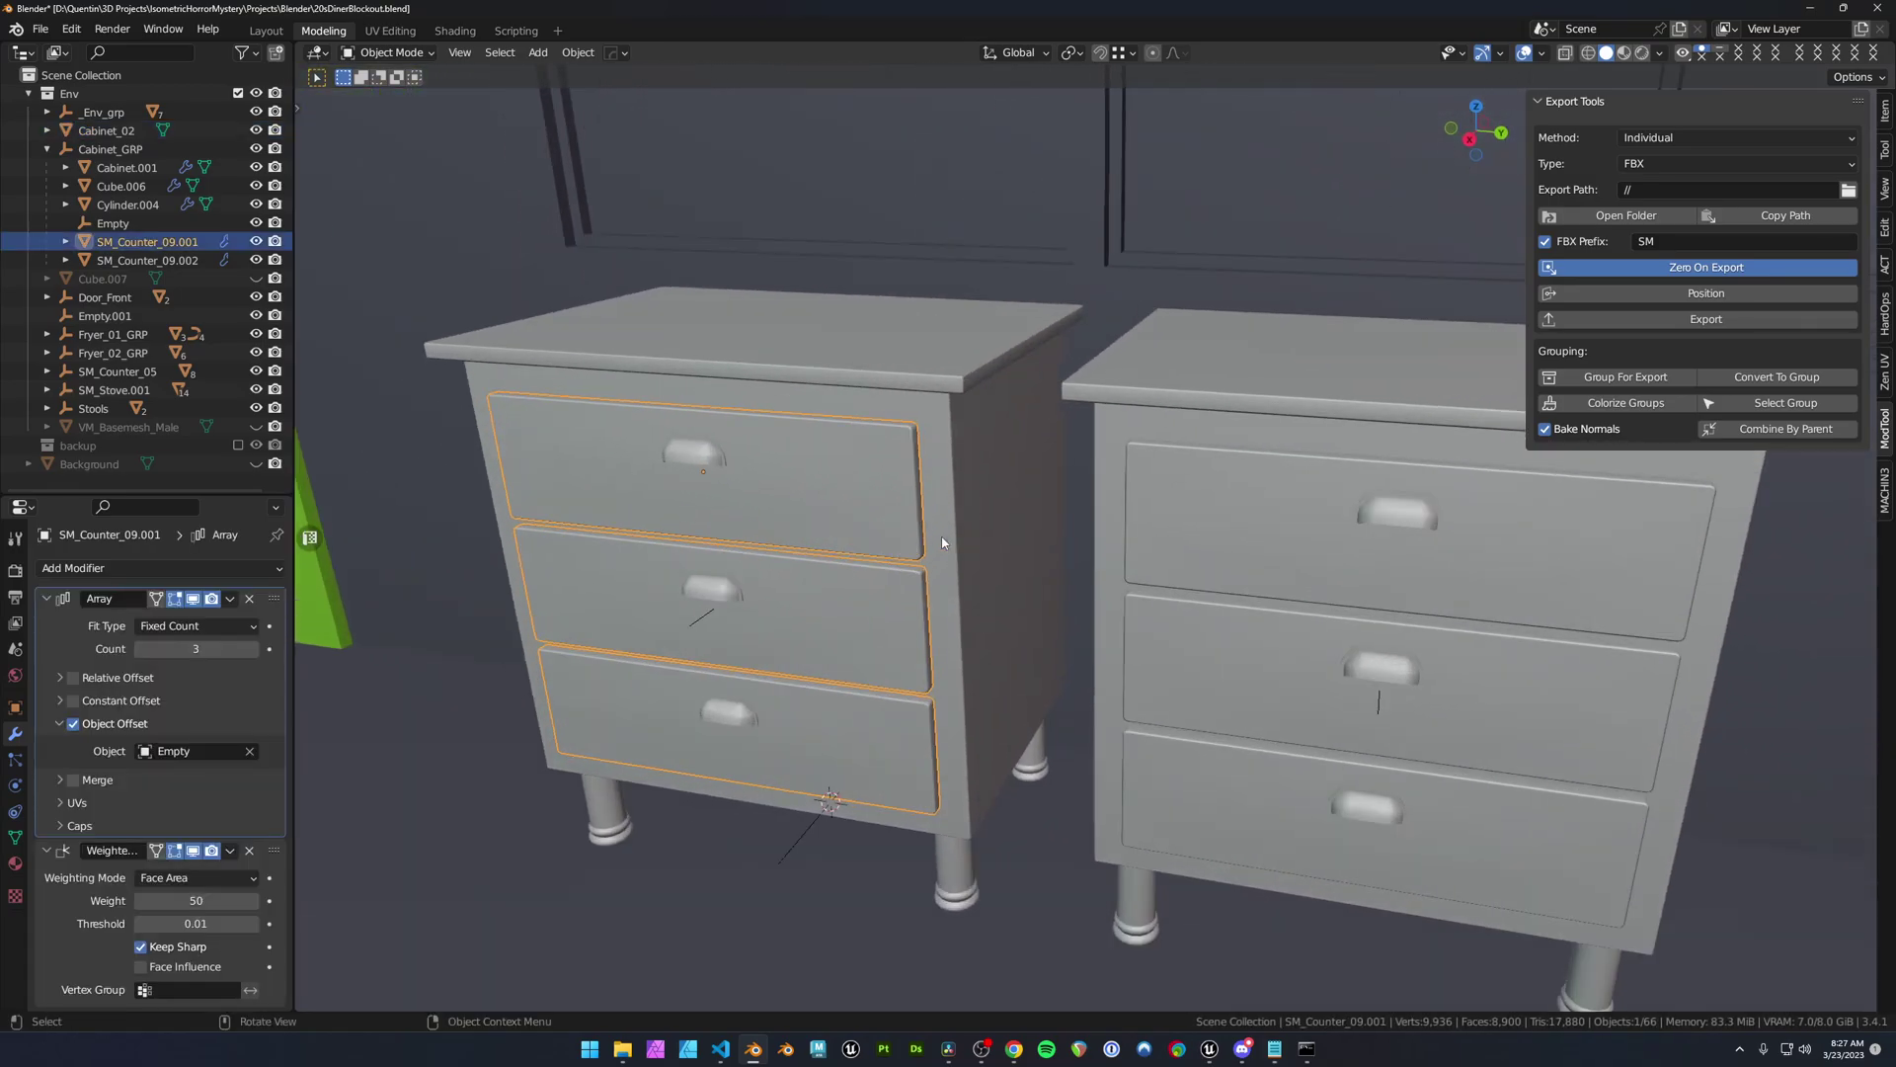
pyautogui.moveTo(1397, 626); pyautogui.dragTo(743, 490, button='middle')
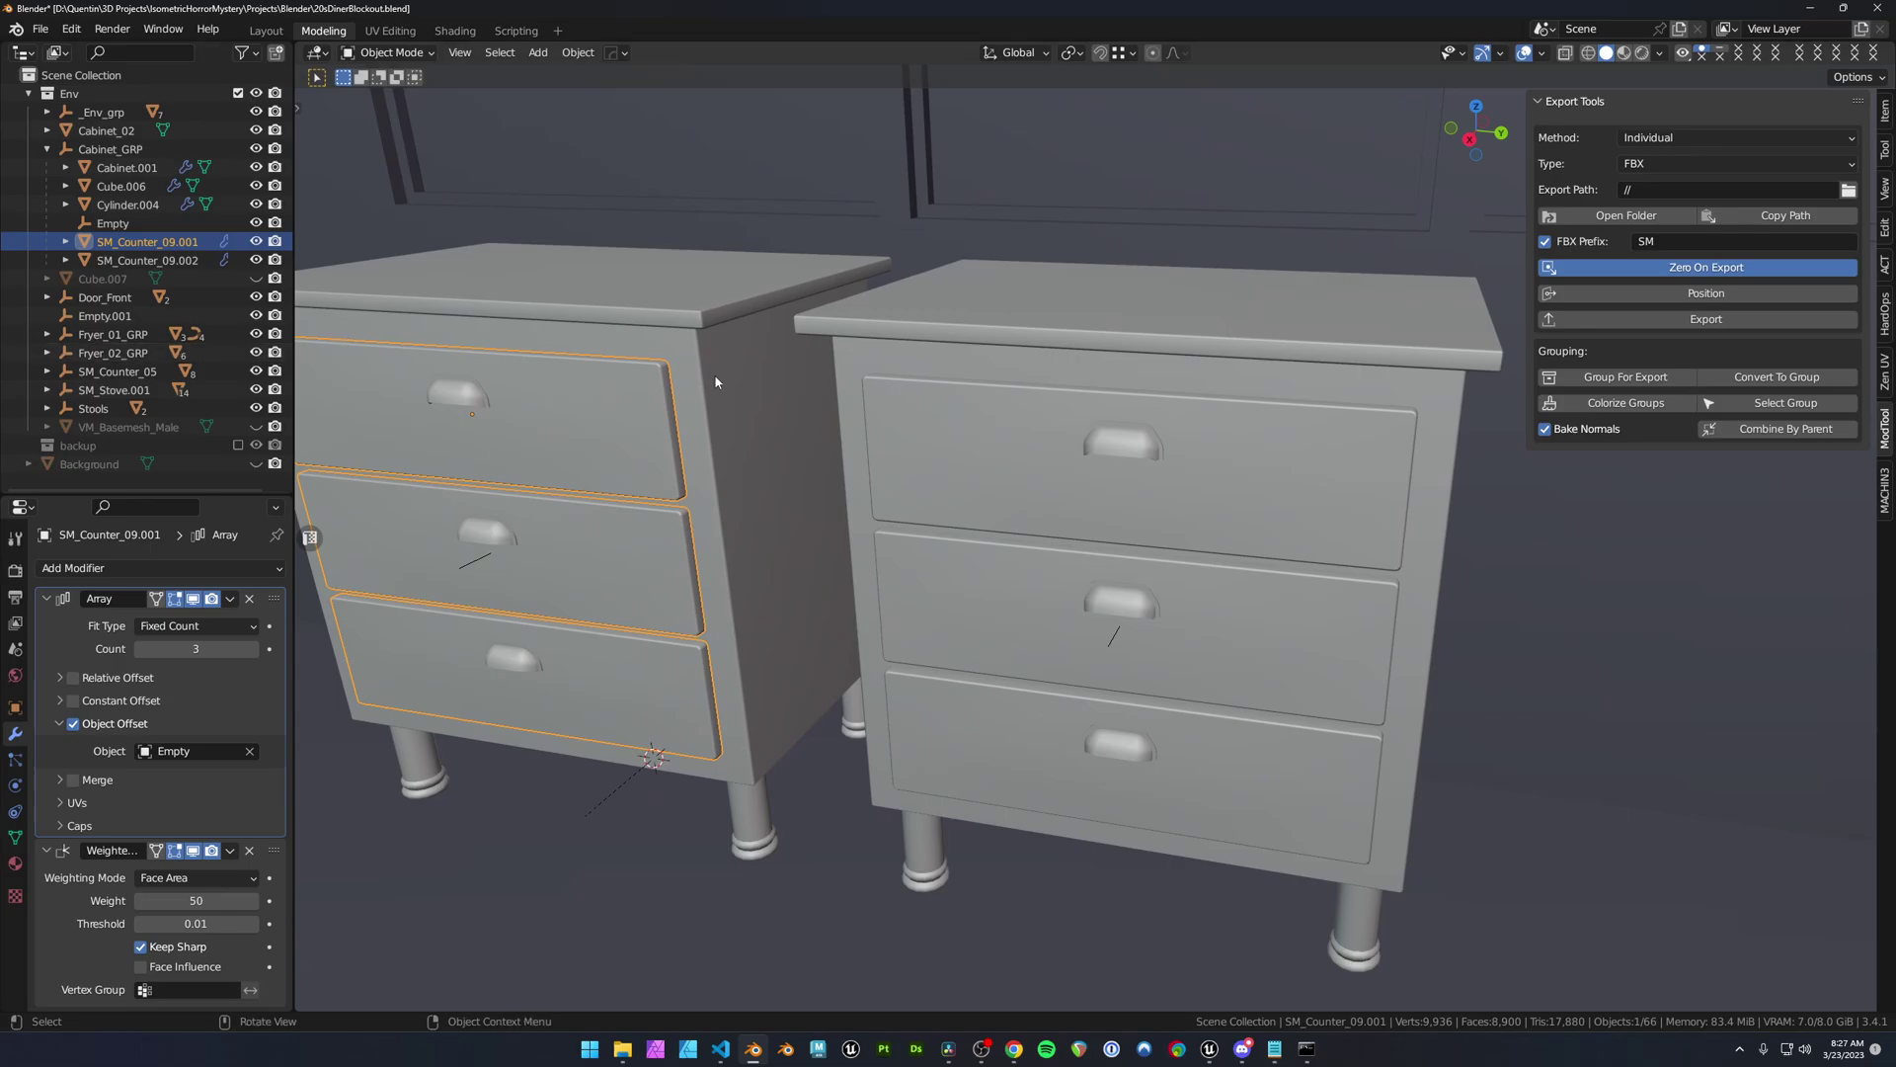
pyautogui.keyDown('shift'); pyautogui.moveTo(723, 415); pyautogui.dragTo(751, 417, button='middle'); pyautogui.keyUp('shift')
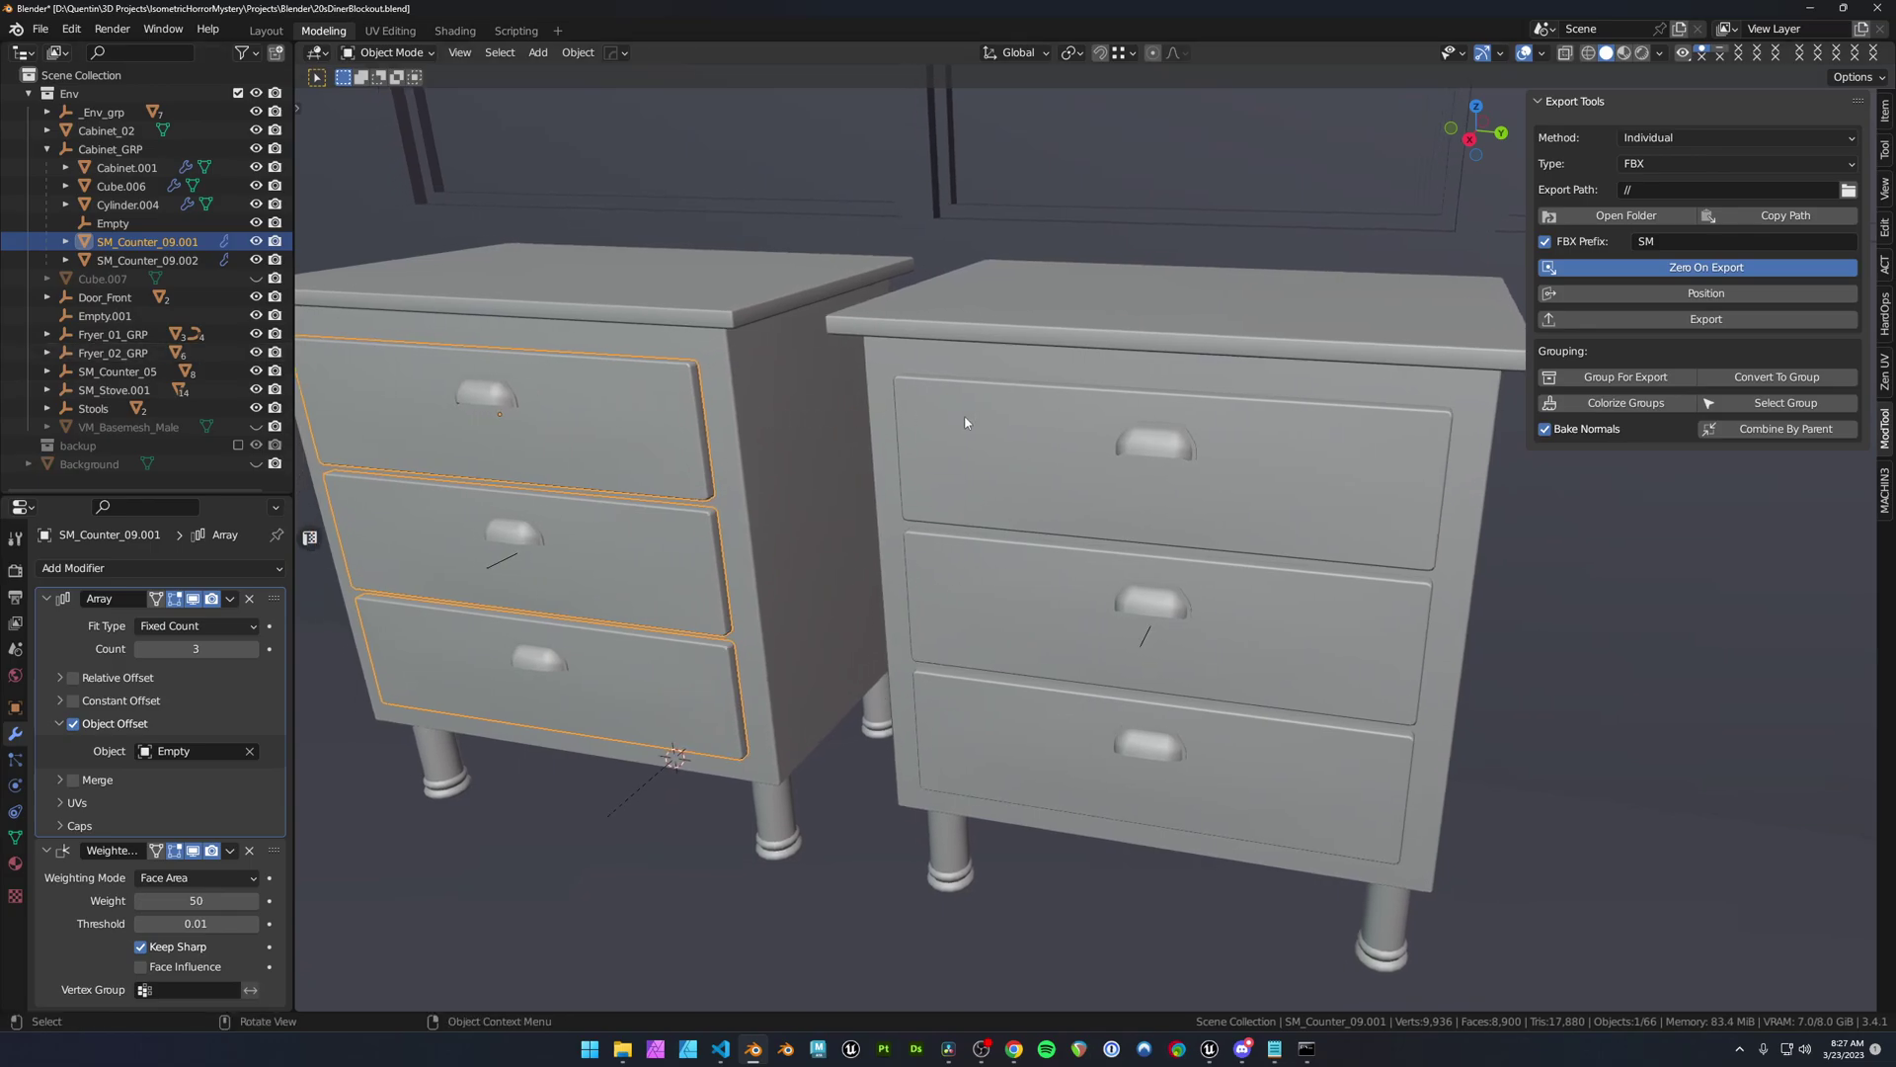
pyautogui.click(1104, 549)
pyautogui.moveTo(1104, 548); pyautogui.dragTo(1176, 537, button='middle')
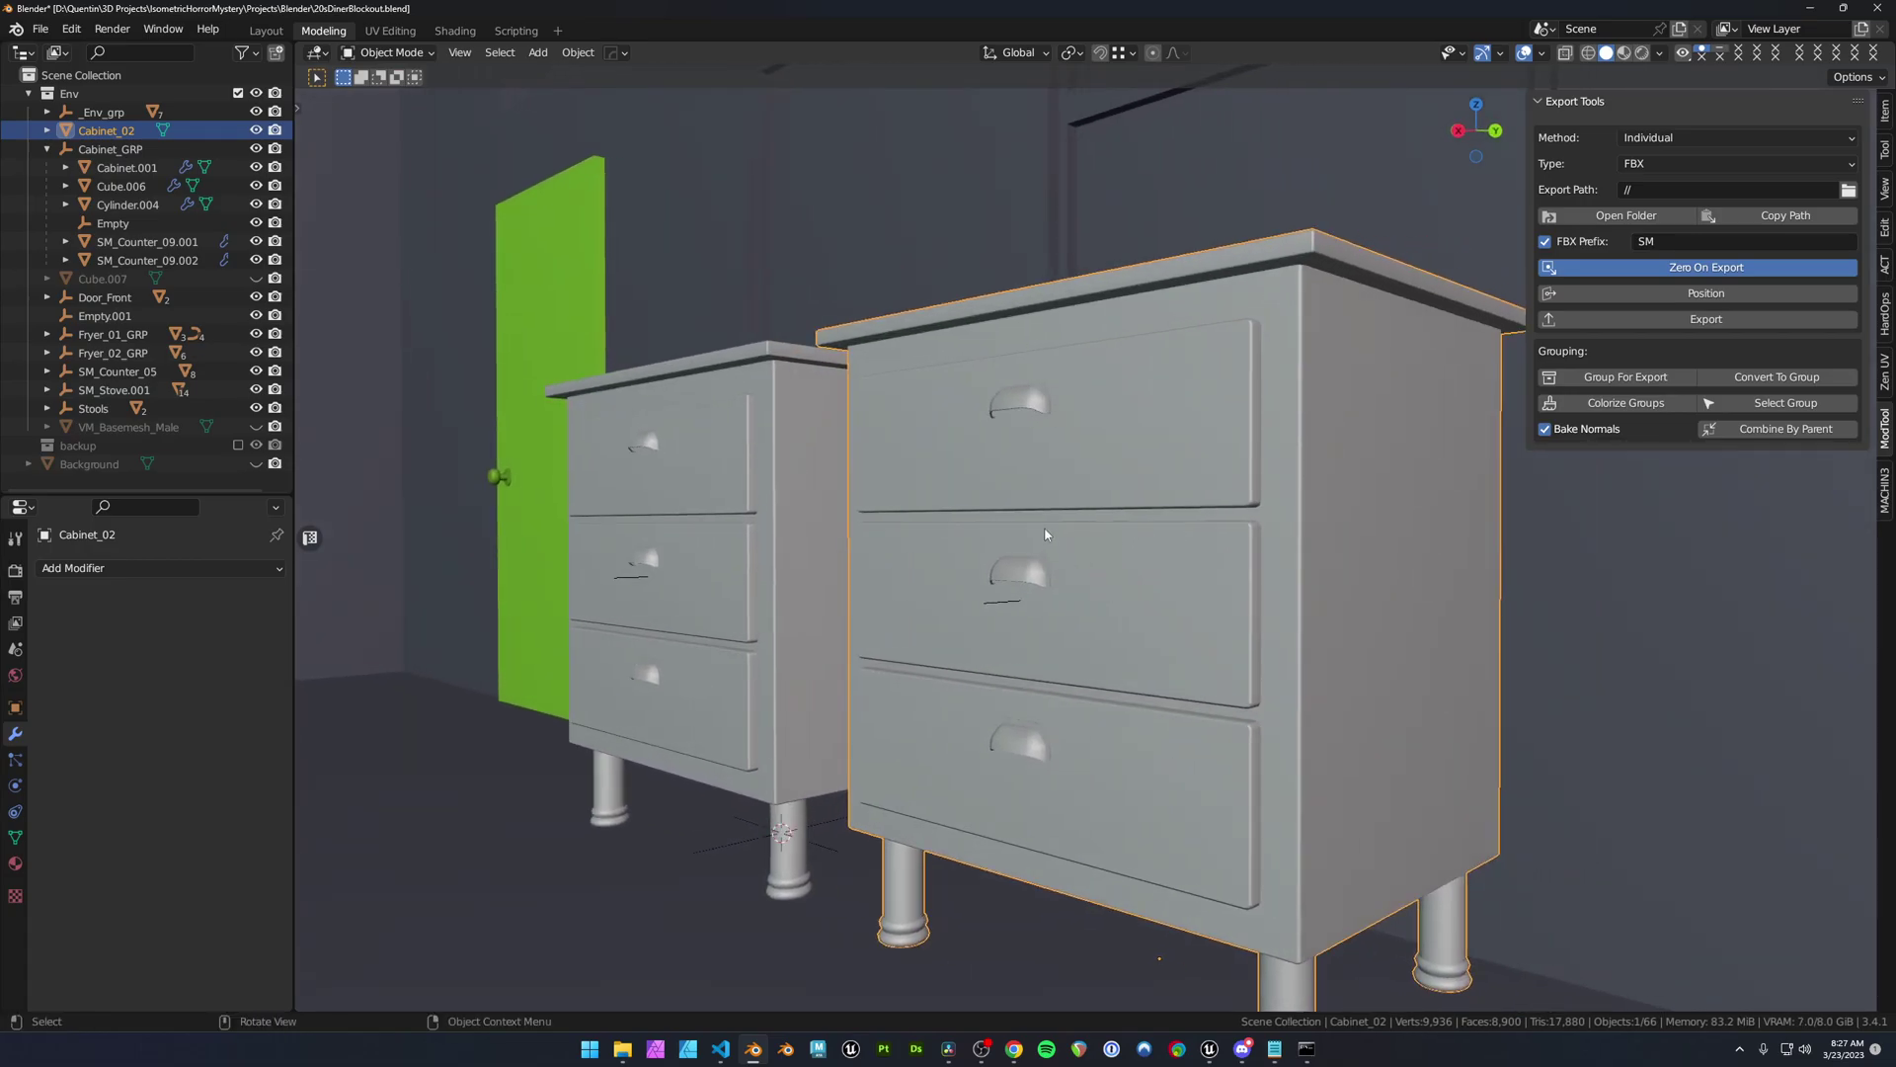
pyautogui.moveTo(999, 503); pyautogui.dragTo(923, 479, button='middle')
# - Select the three linked drawer fronts within the joined Cabinet_02 mesh in Edit Mode, then return to Object Mode
pyautogui.press('Tab')
pyautogui.scroll(1, 1181, 514)
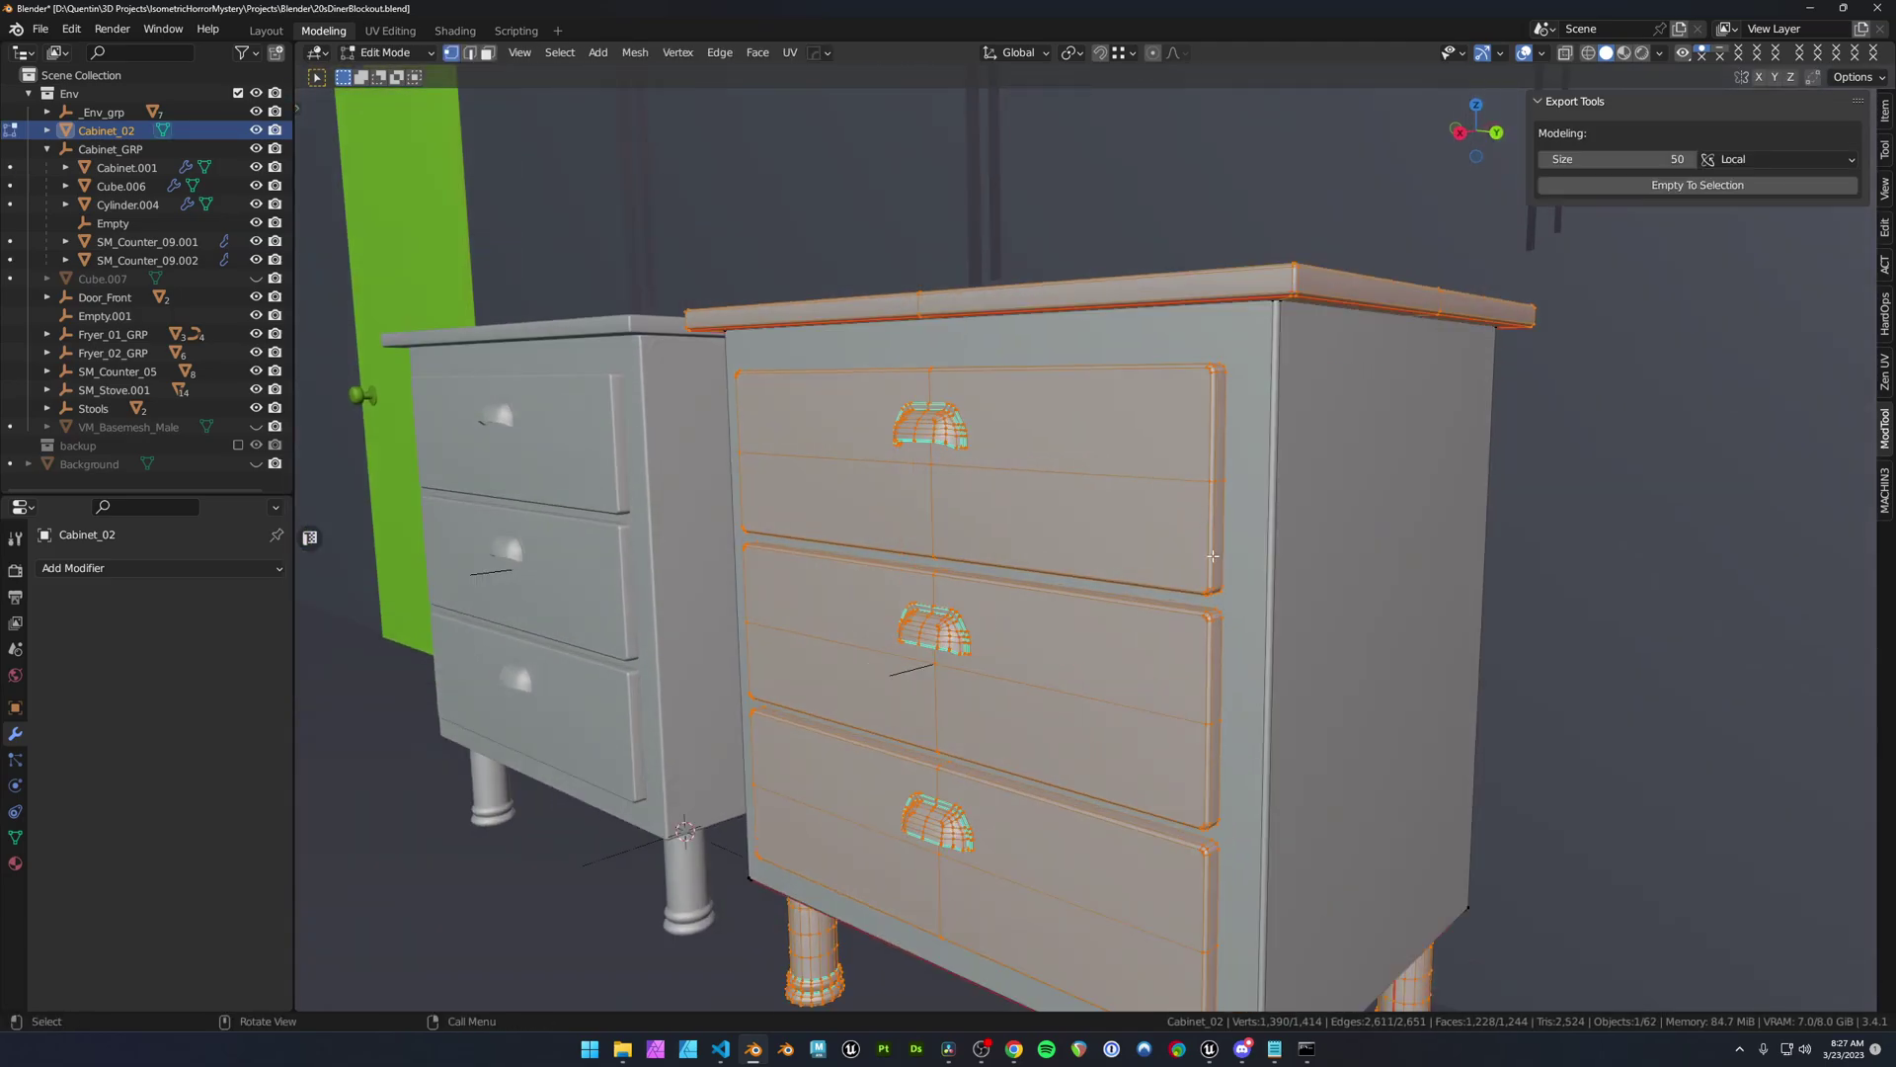
pyautogui.click(1213, 584)
pyautogui.moveTo(1213, 584); pyautogui.dragTo(1158, 547, button='middle')
pyautogui.press('l')
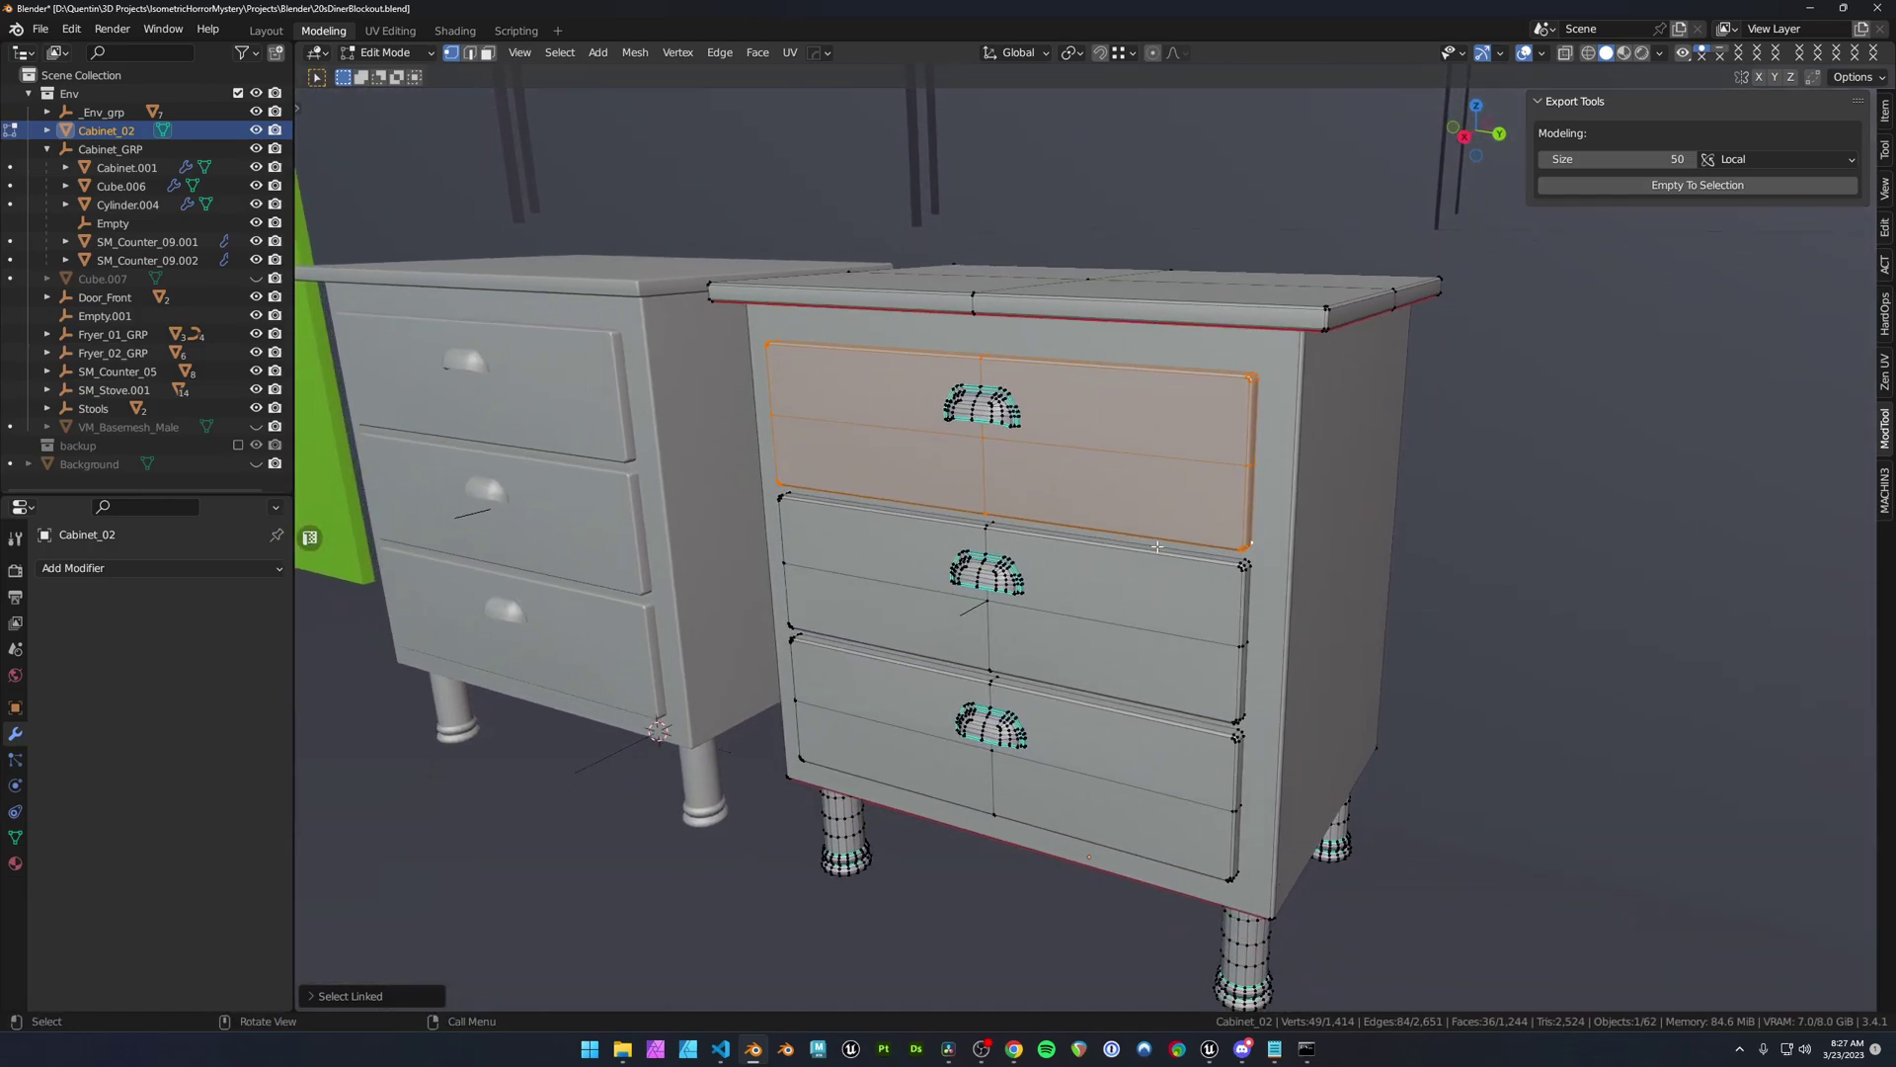
pyautogui.press('l')
pyautogui.press('l')
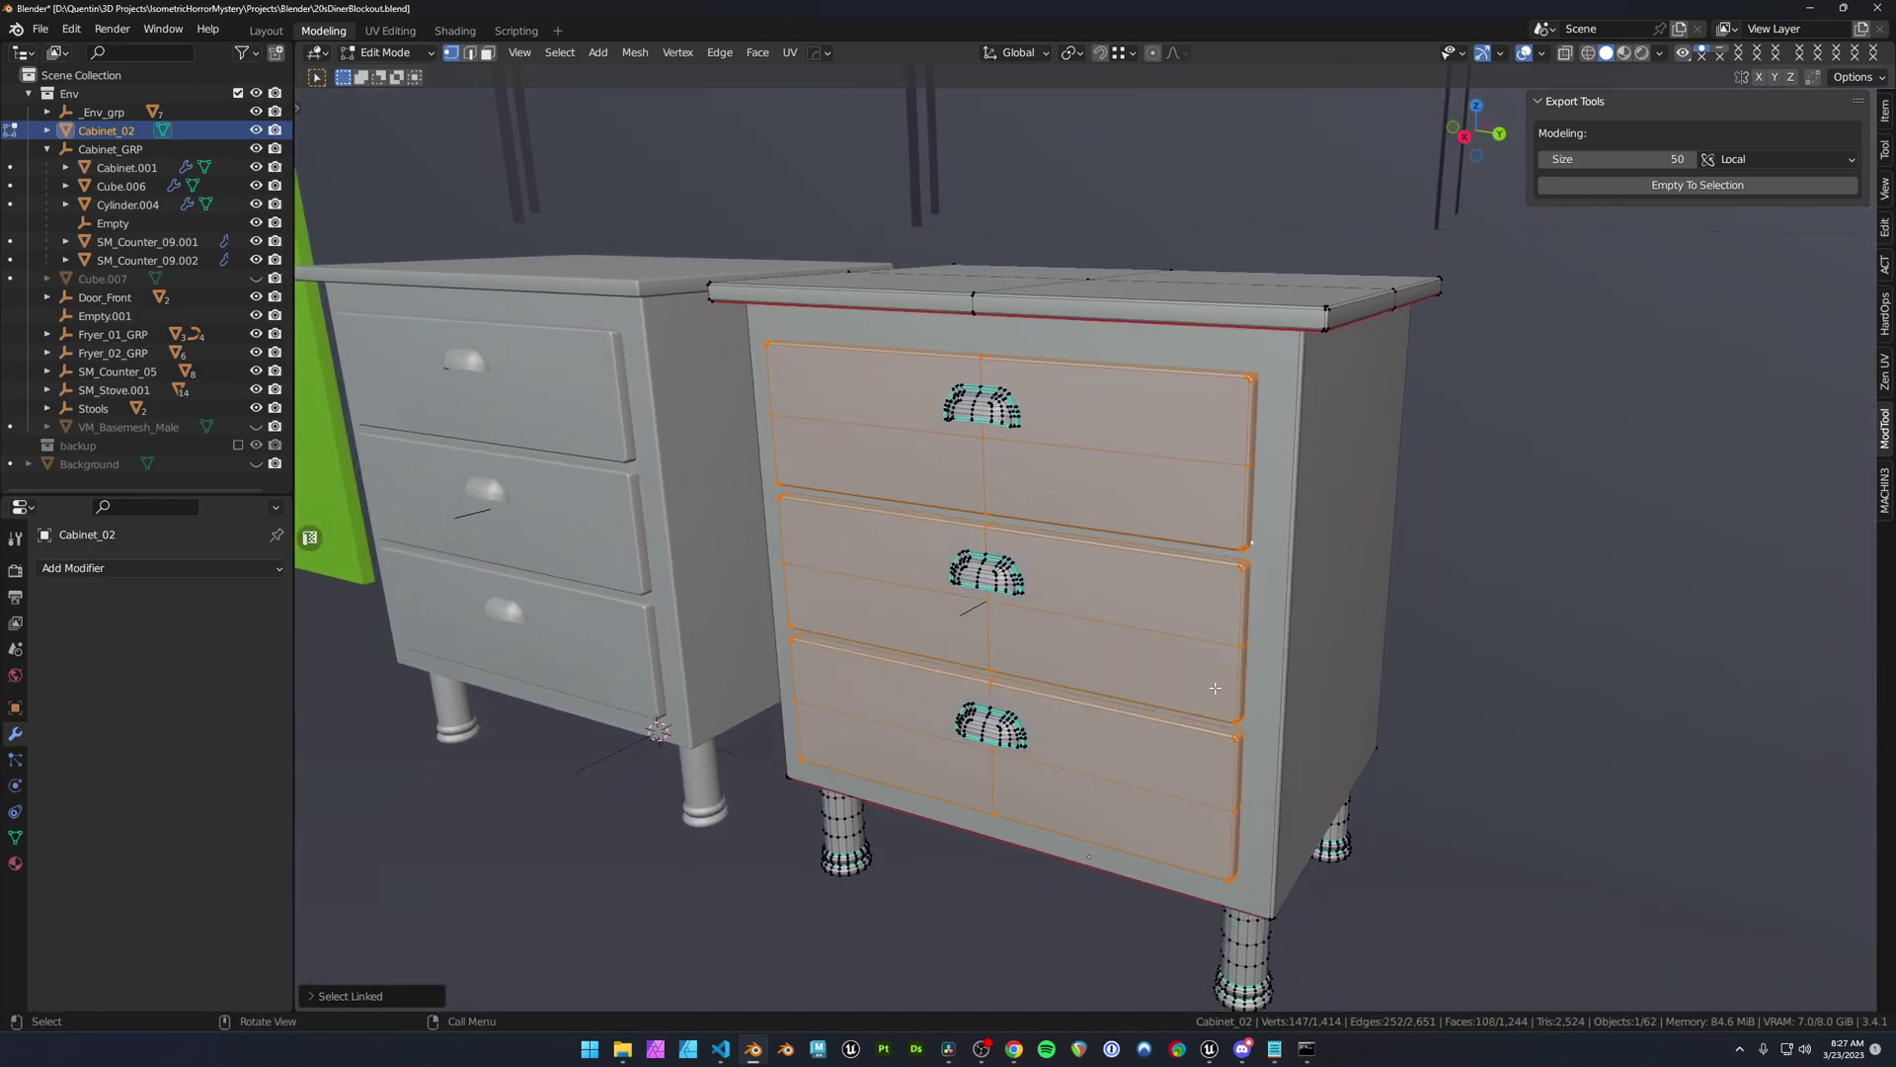
pyautogui.moveTo(1177, 642)
pyautogui.mouseDown(button='middle')
pyautogui.moveTo(1193, 628)
pyautogui.moveTo(1158, 637)
pyautogui.mouseUp(button='middle')
pyautogui.press('Tab')
pyautogui.keyDown('shift'); pyautogui.moveTo(1157, 637); pyautogui.dragTo(1104, 643, button='middle'); pyautogui.keyUp('shift')
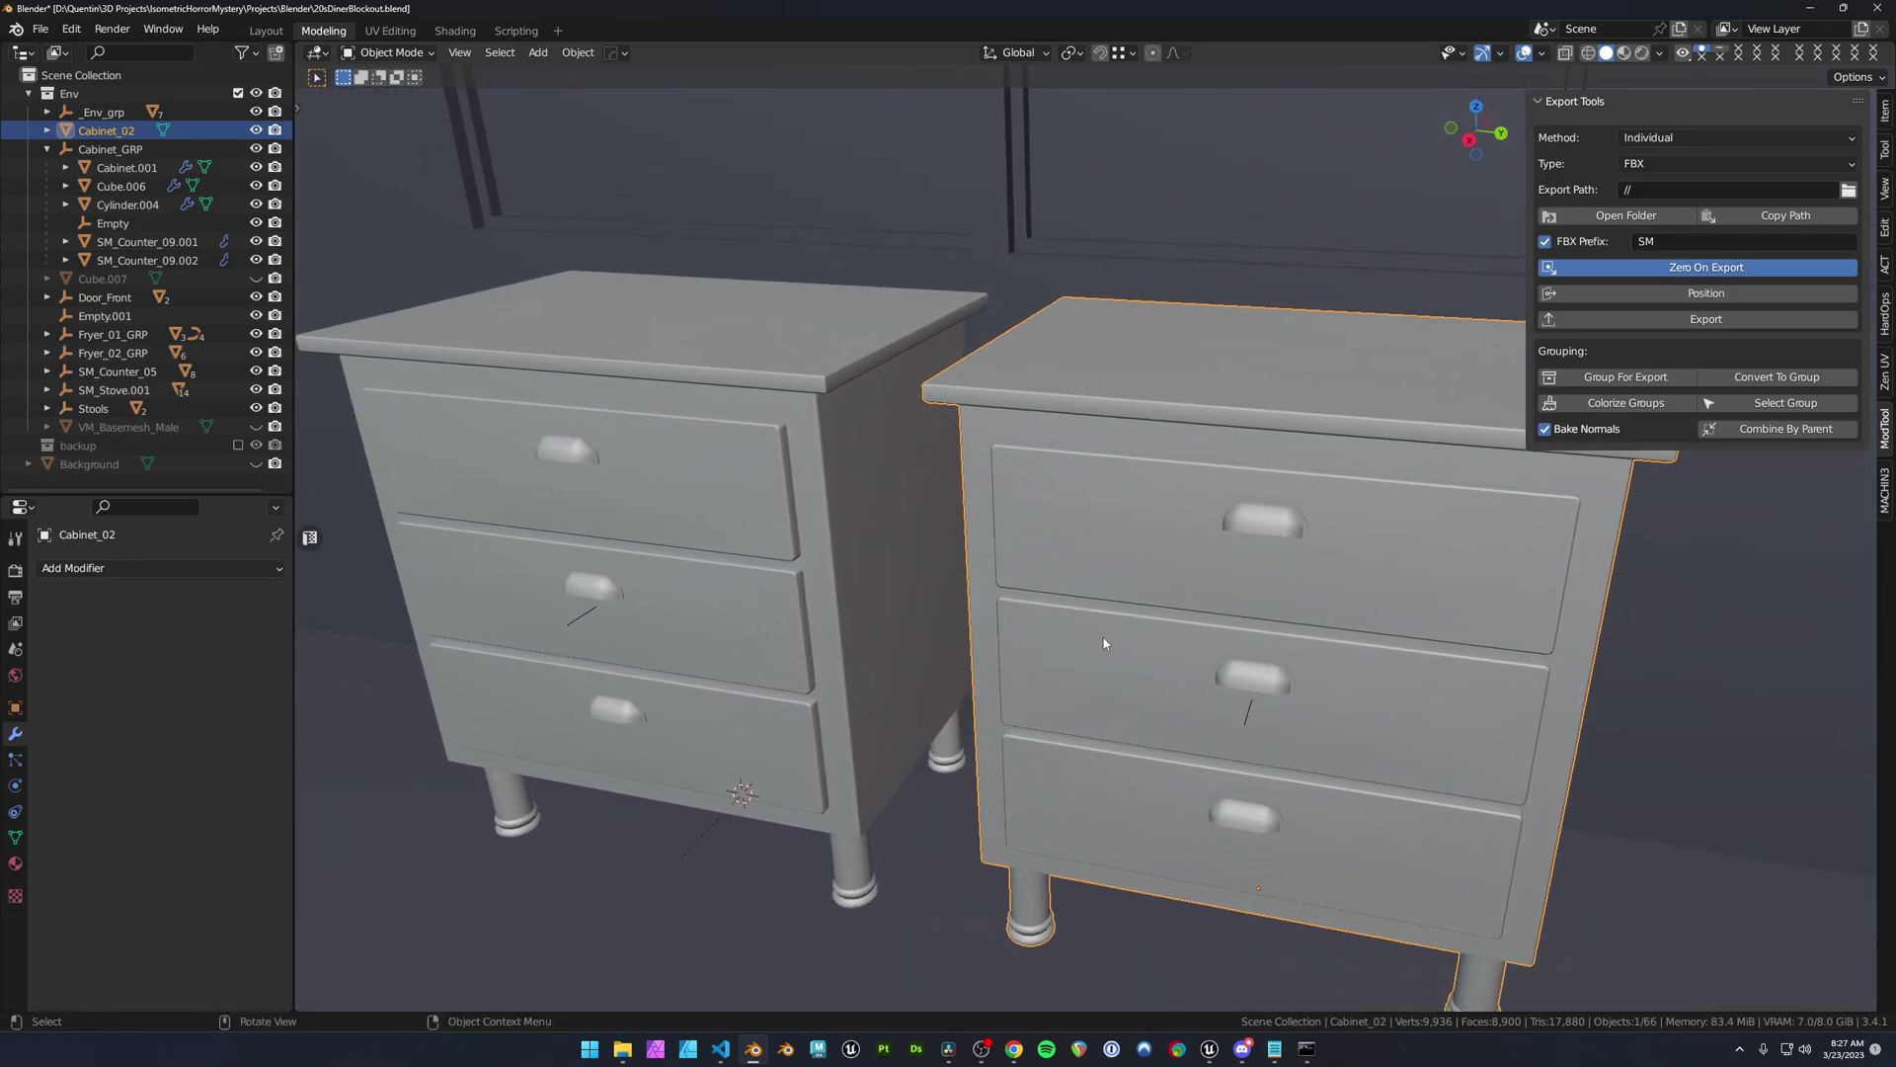
# - Inspect the grouped dresser's drawer-front mesh in Edit Mode, then select its parent with Select Group
pyautogui.click(810, 543)
pyautogui.moveTo(810, 543); pyautogui.dragTo(1143, 545, button='middle')
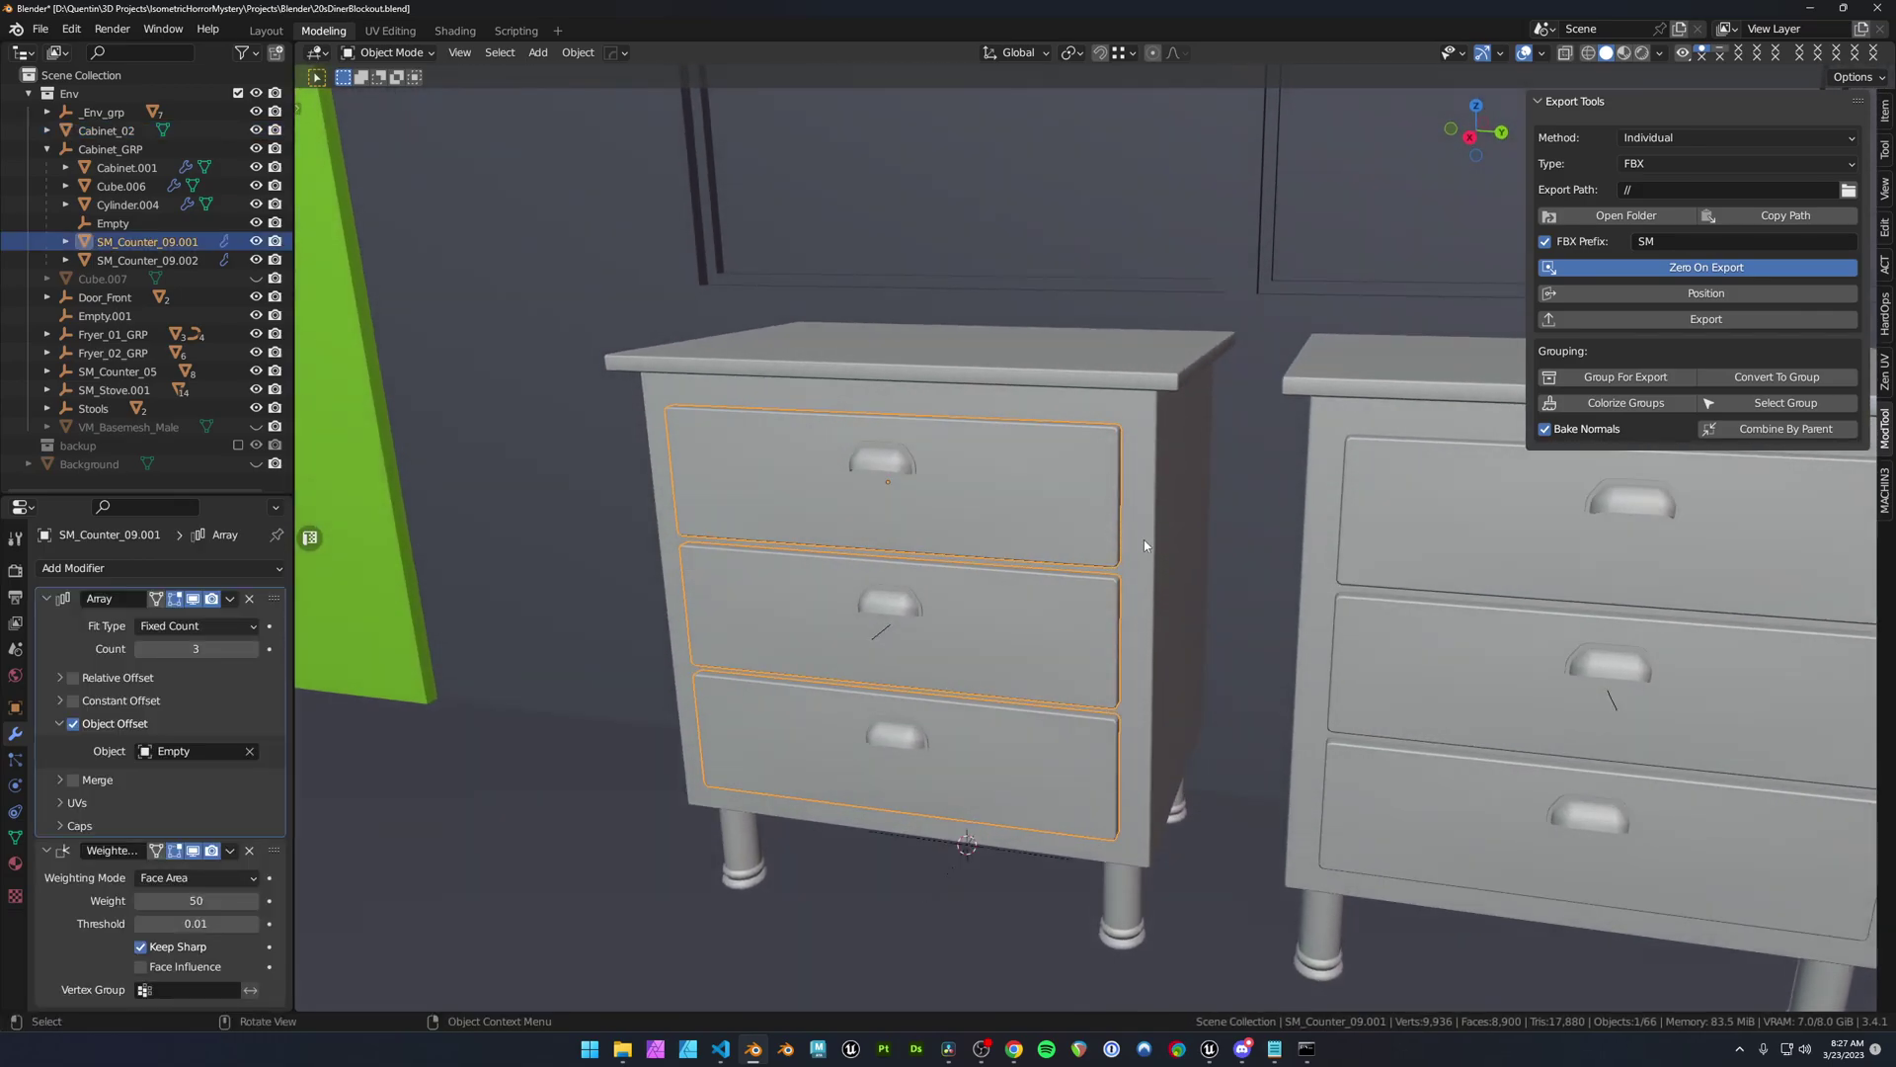
pyautogui.press('Tab')
pyautogui.scroll(1, 1095, 524)
pyautogui.scroll(-1, 1095, 525)
pyautogui.moveTo(1069, 697); pyautogui.dragTo(1052, 699, button='middle')
pyautogui.press('Tab')
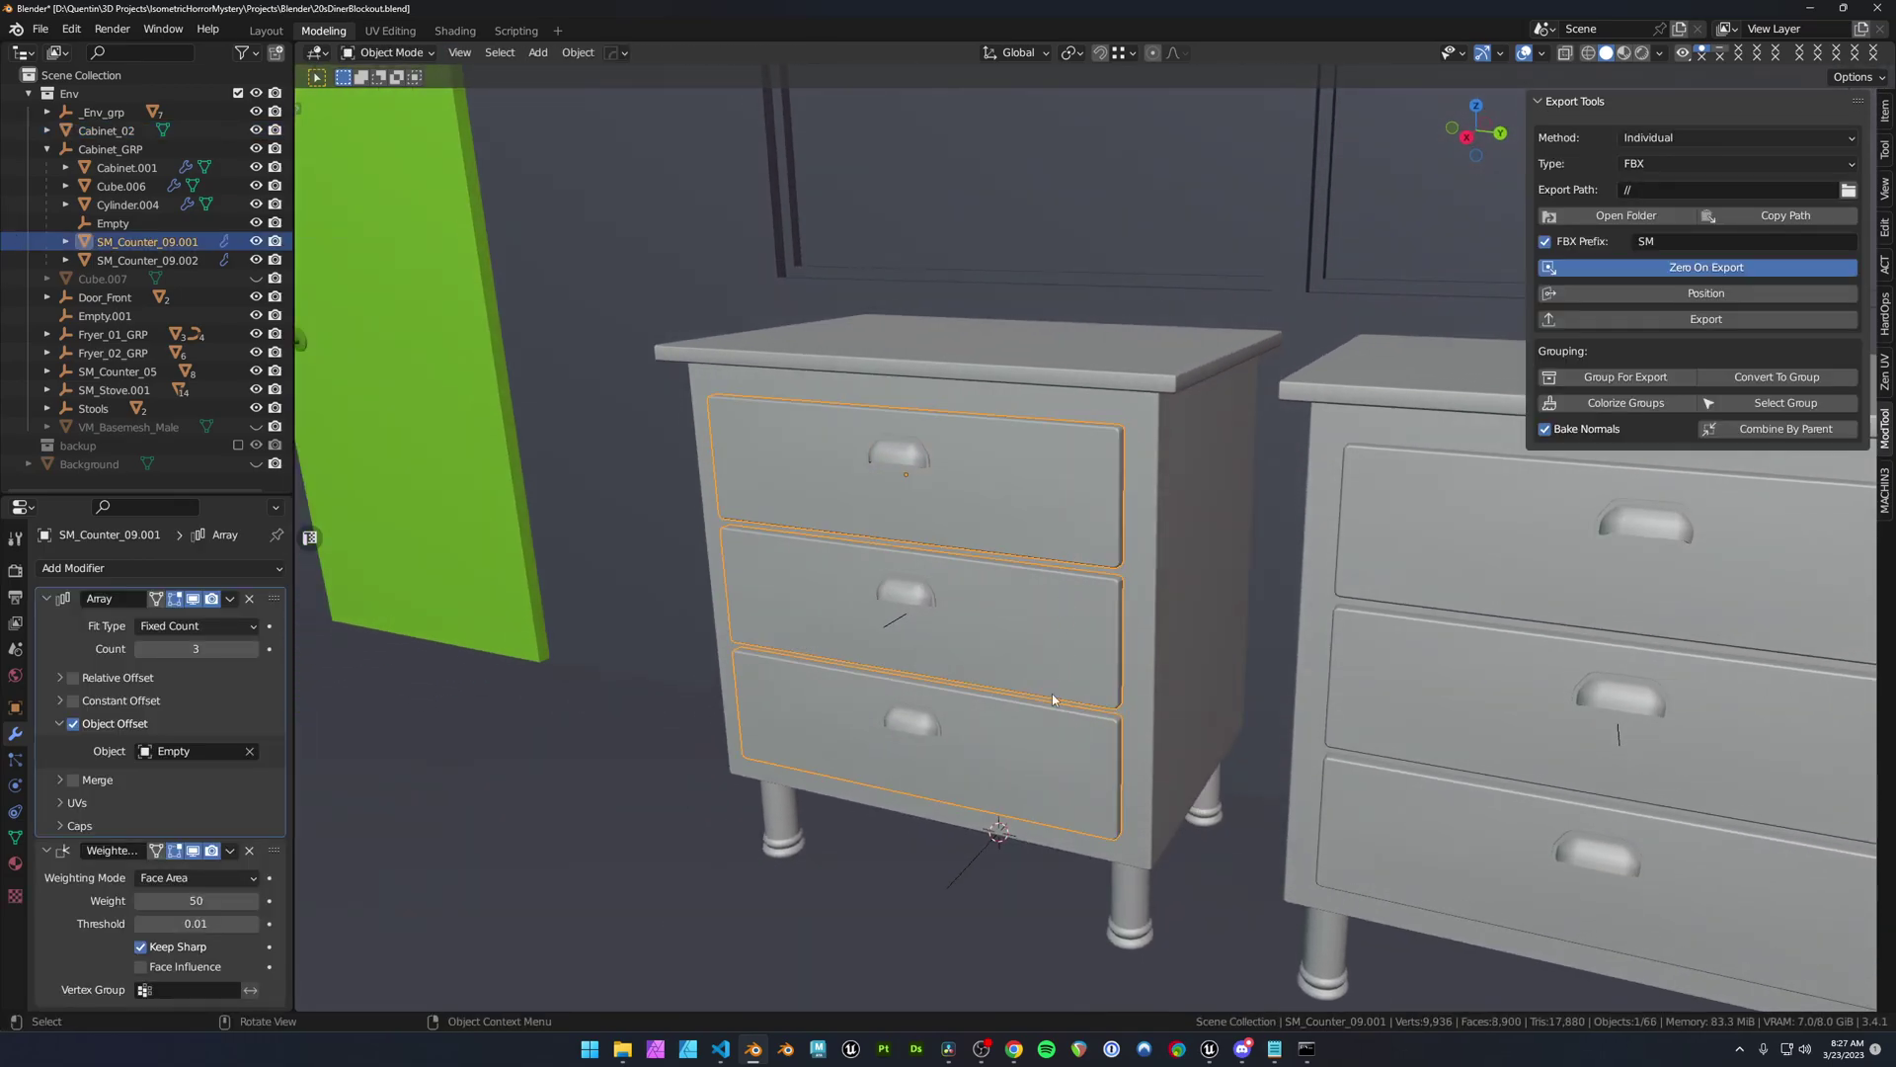
pyautogui.click(1786, 403)
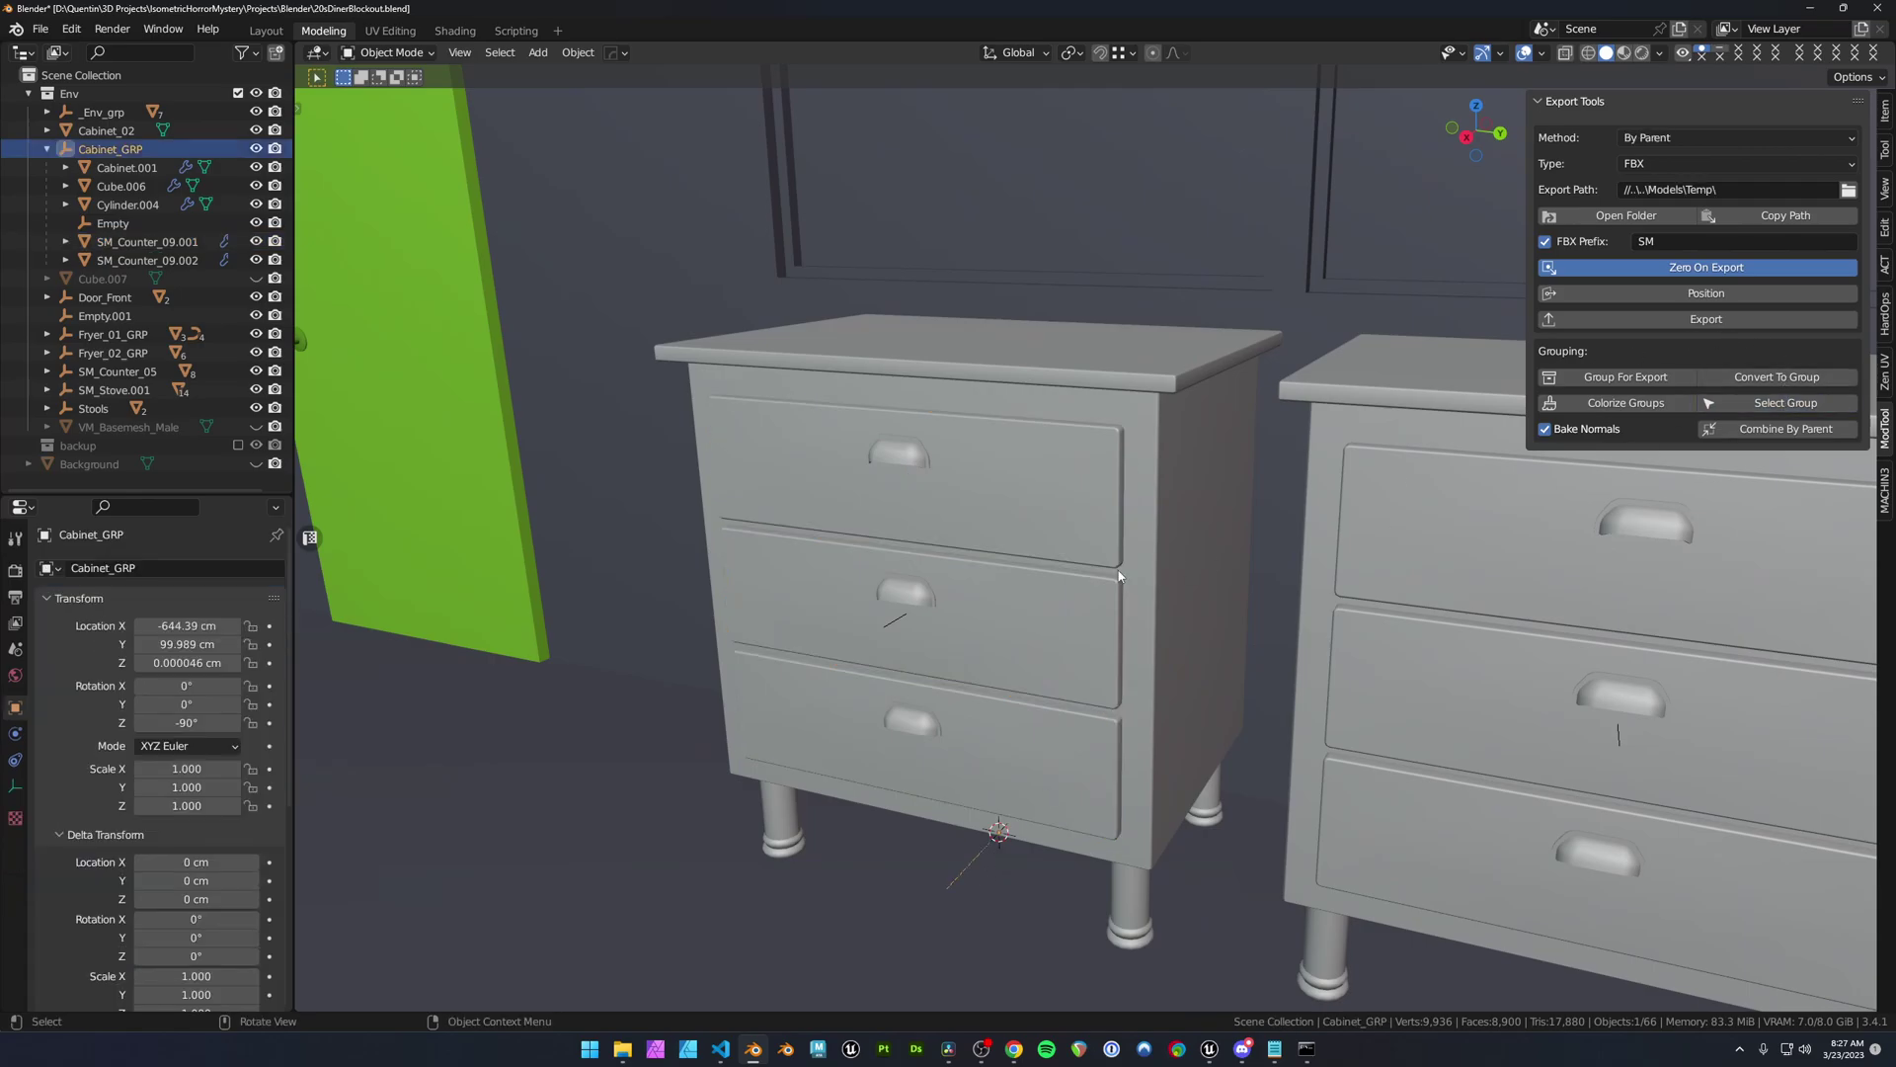
# - Shorten the grouped dresser's drawer fronts by raising the source drawer's lower vertices along Z in wireframe, then restore solid shading and Object Mode
pyautogui.moveTo(1118, 571); pyautogui.dragTo(1015, 611, button='middle')
pyautogui.click(1044, 537)
pyautogui.press('Tab')
pyautogui.scroll(3, 1028, 520)
pyautogui.keyDown('shift'); pyautogui.moveTo(1028, 520); pyautogui.dragTo(1145, 506, button='middle'); pyautogui.keyUp('shift')
pyautogui.hotkey('shift', 'z')
pyautogui.moveTo(367, 543); pyautogui.dragTo(1346, 678)
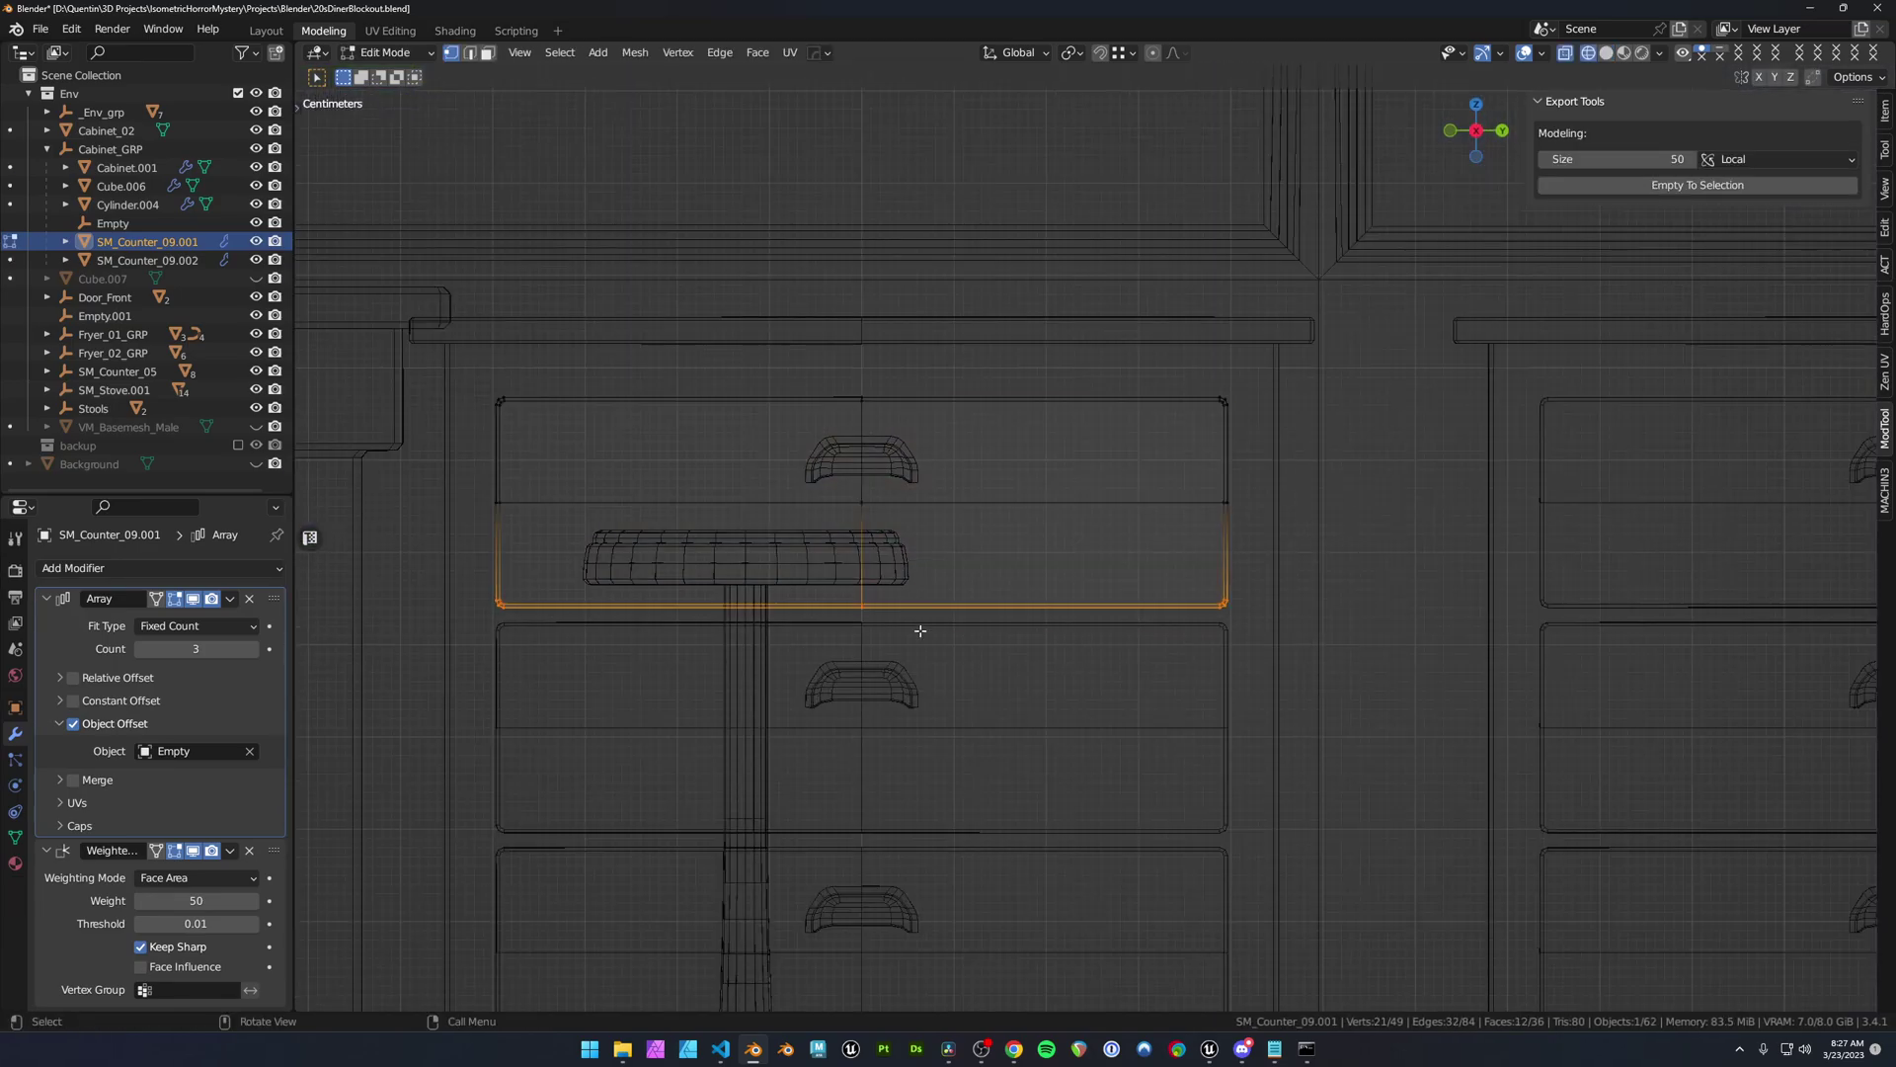
pyautogui.press('g')
pyautogui.press('z')
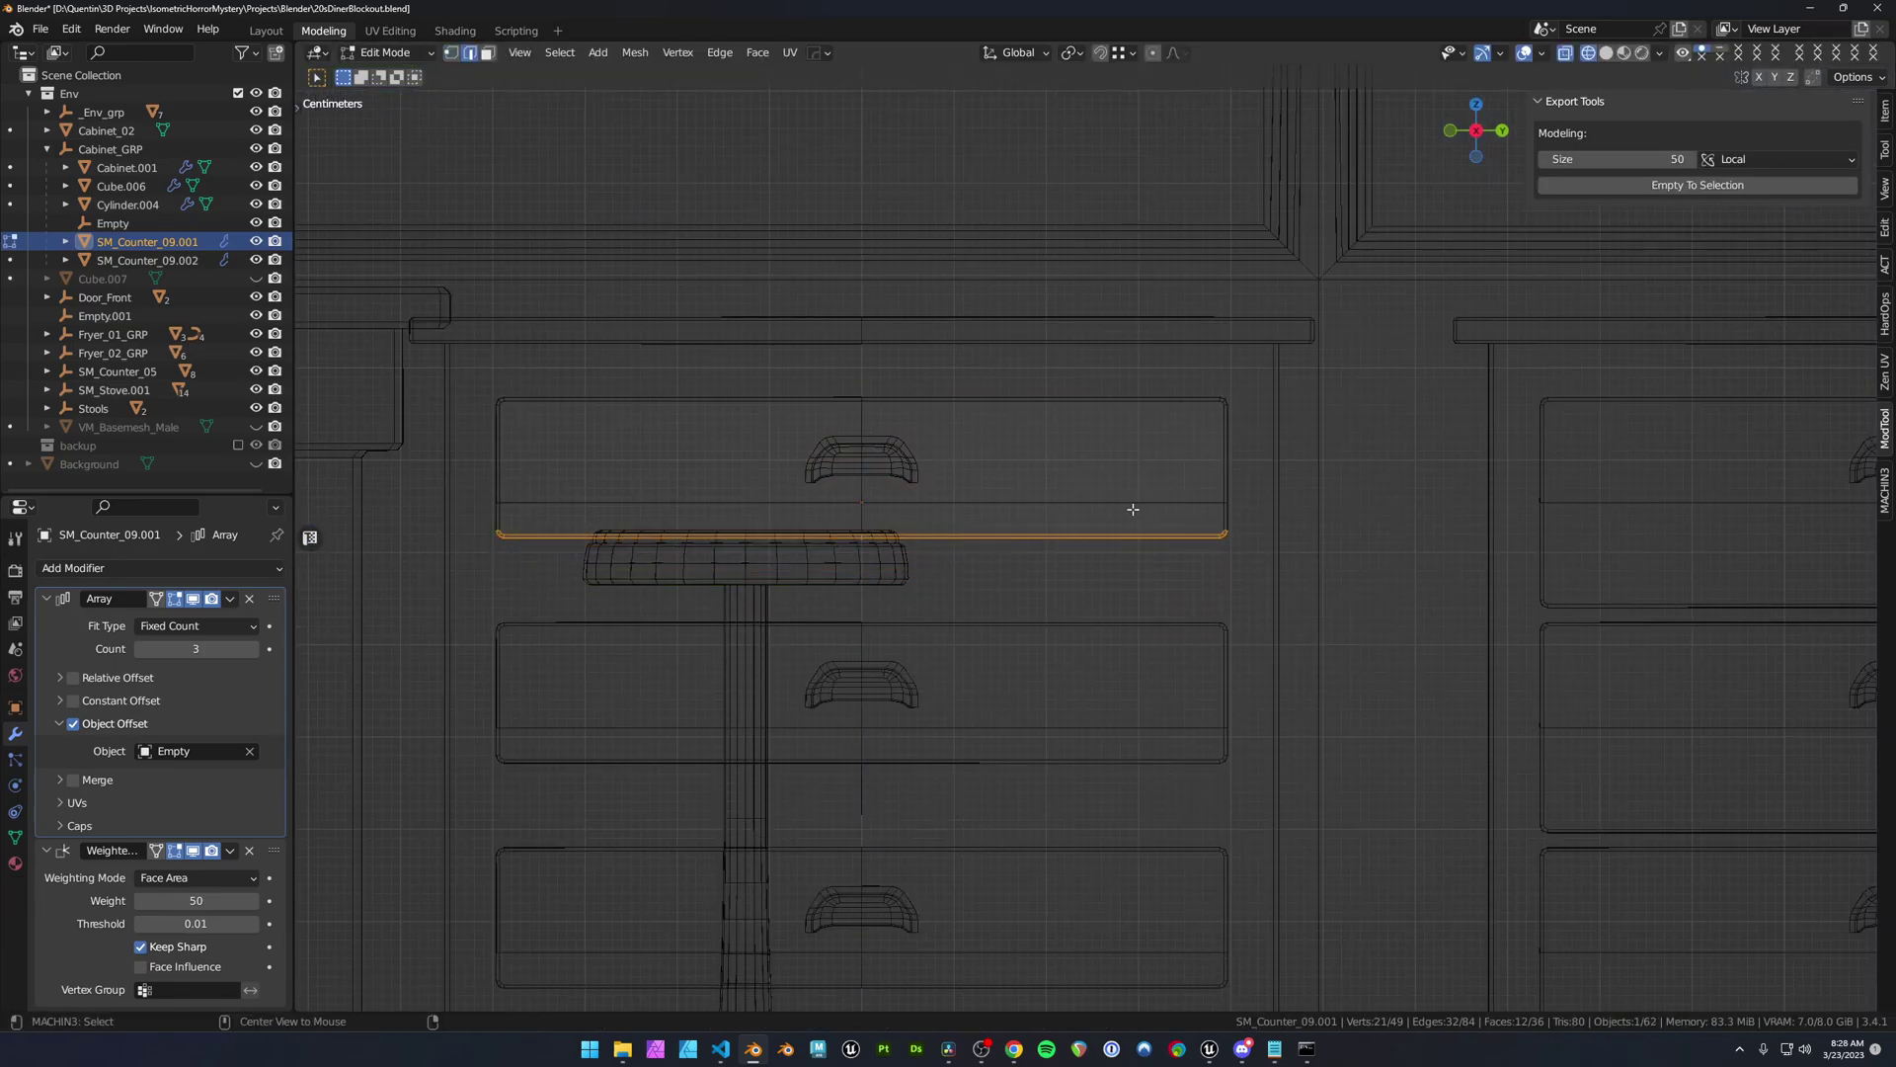
pyautogui.click(1130, 471)
pyautogui.press('z')
pyautogui.click(1207, 474)
pyautogui.moveTo(1185, 482); pyautogui.dragTo(1035, 526, button='middle')
pyautogui.scroll(-2, 1095, 517)
pyautogui.press('Tab')
# - Set the drawer fronts' Array count to 4 and raise the offset Empty about 7 cm along Z
pyautogui.click(253, 649)
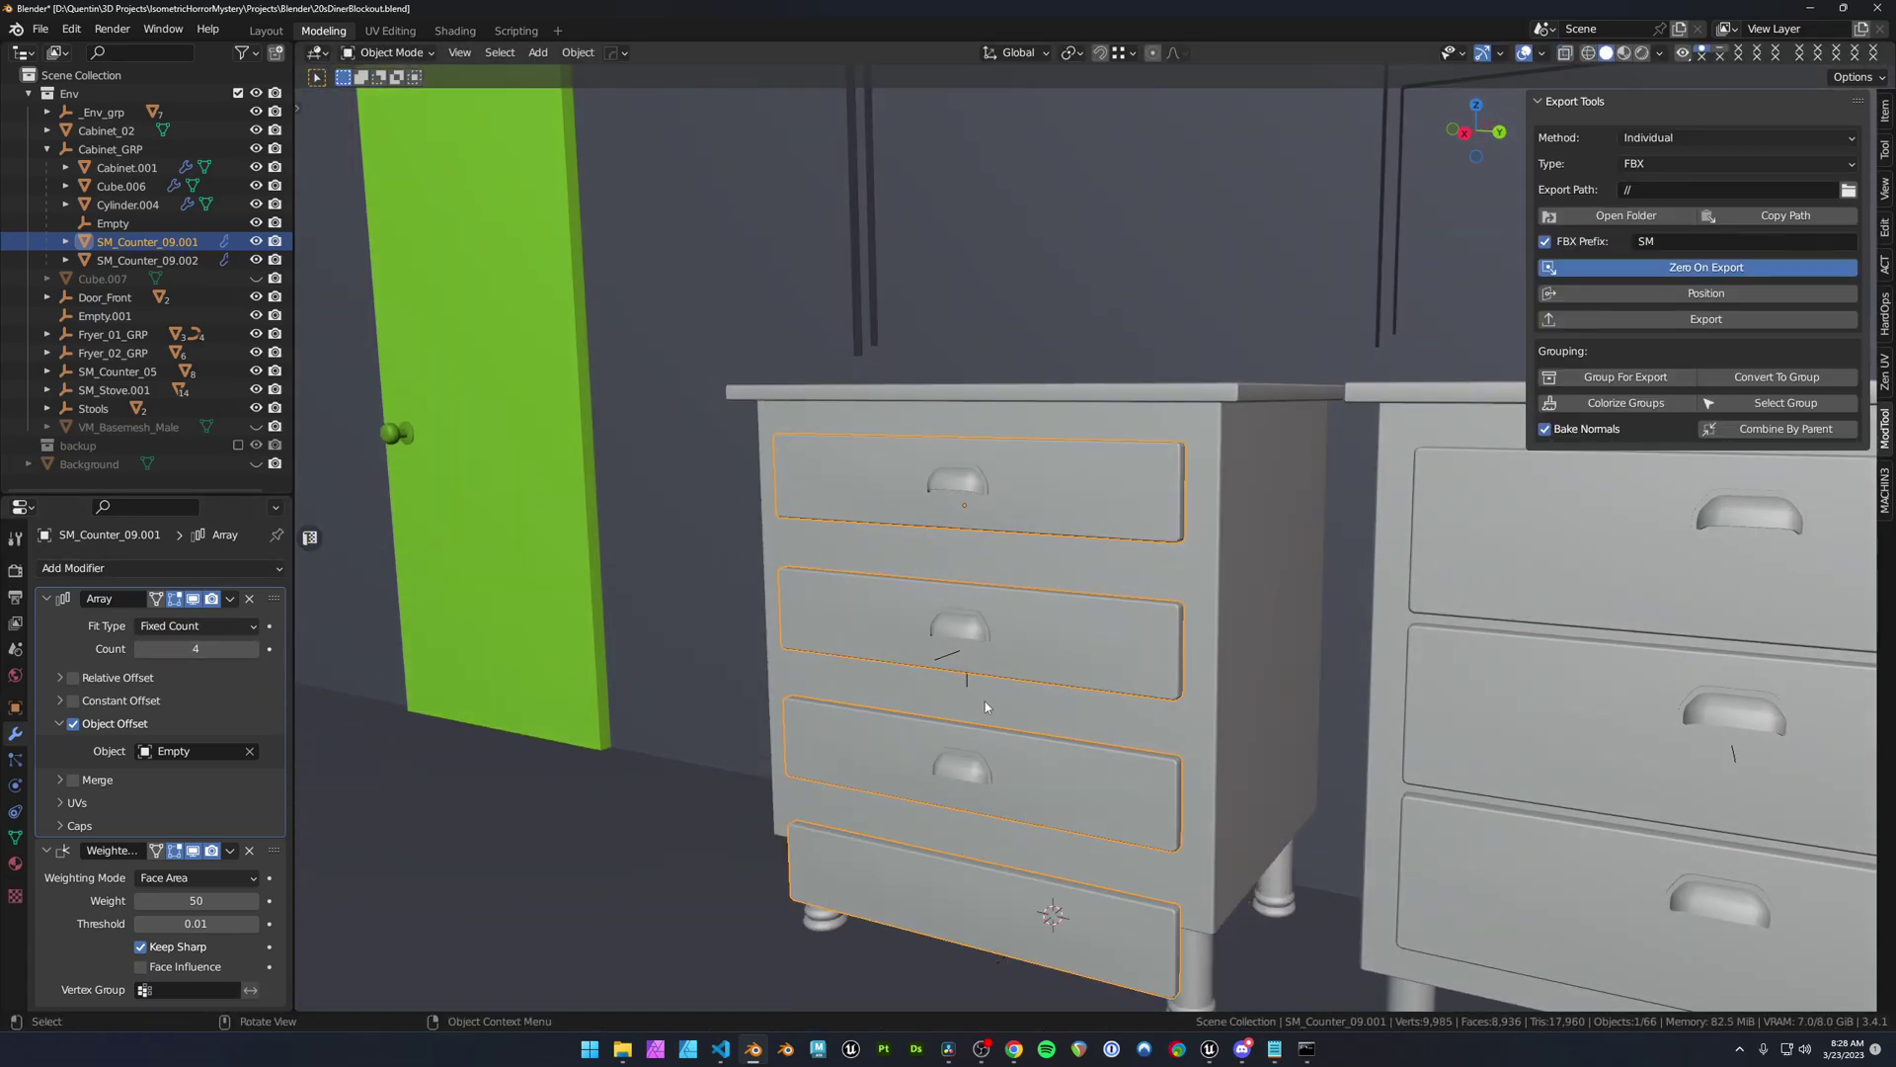
pyautogui.click(967, 684)
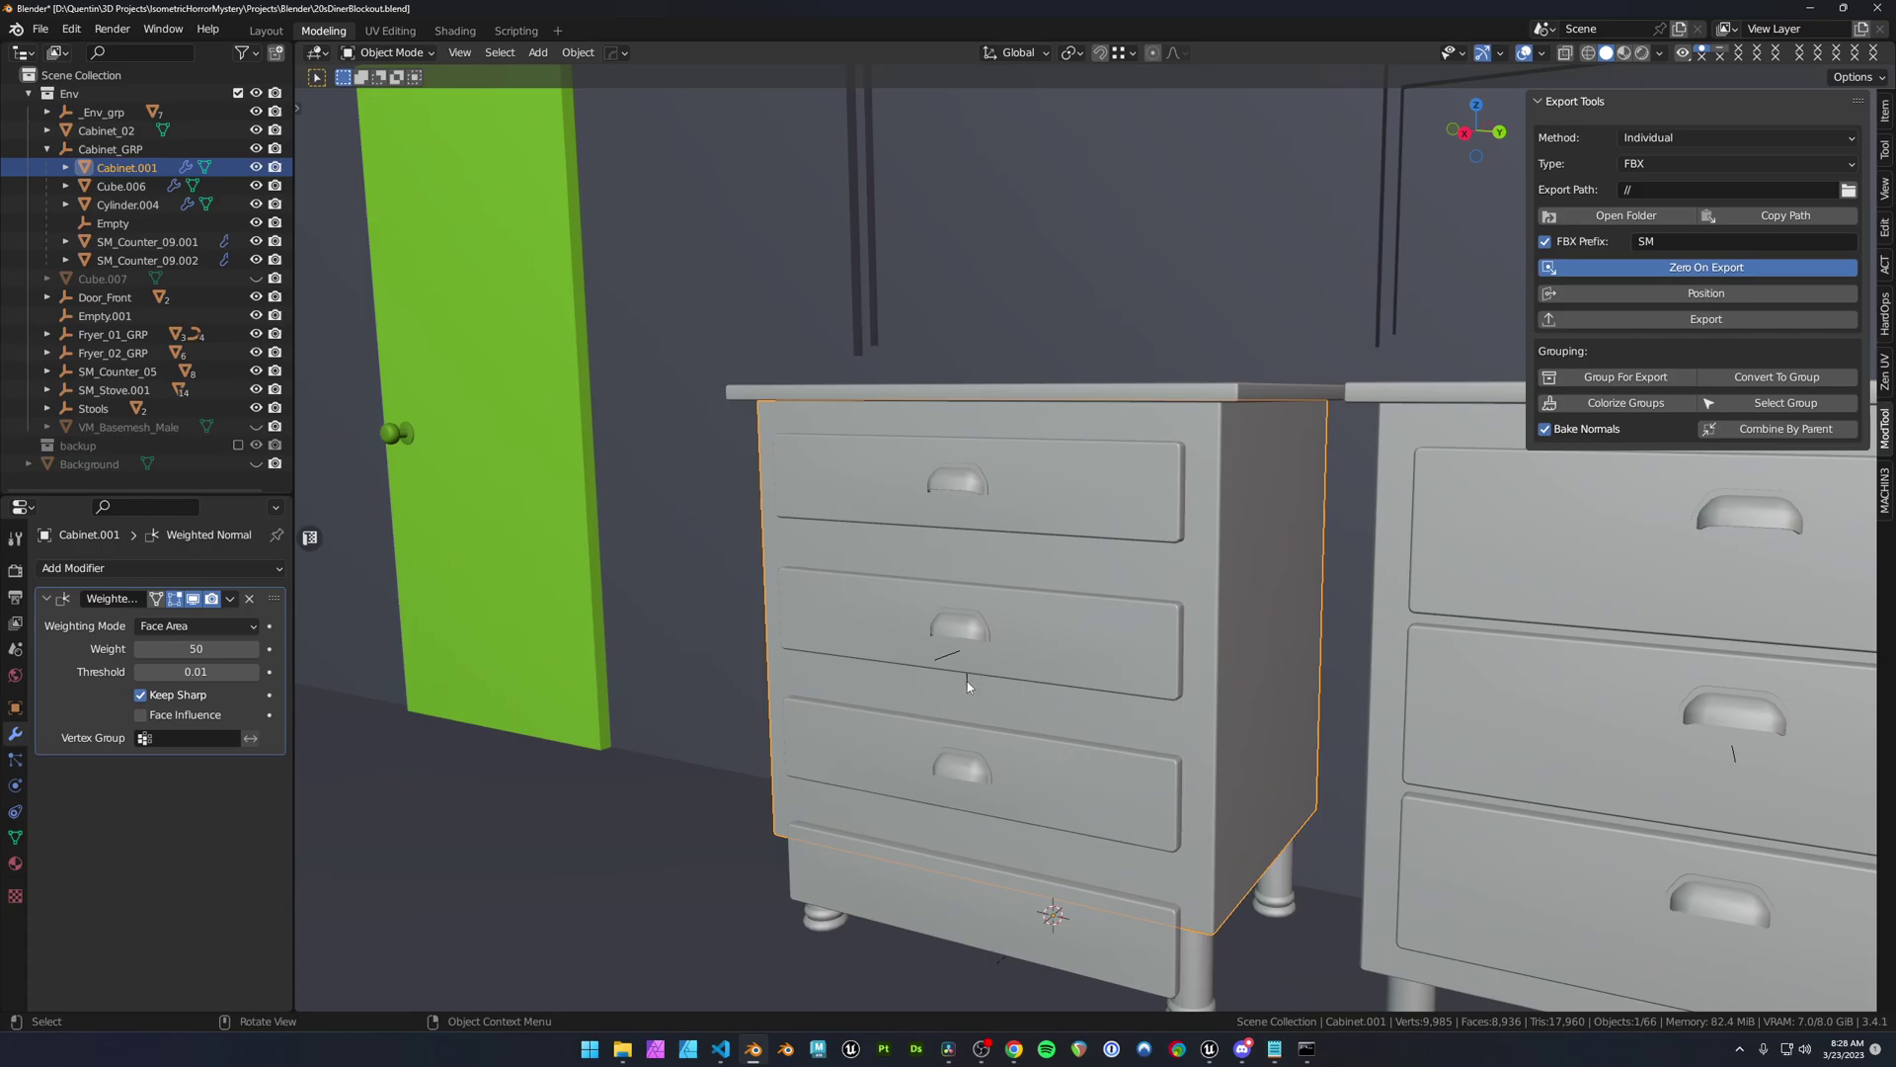
pyautogui.click(953, 655)
pyautogui.press('g')
pyautogui.press('z')
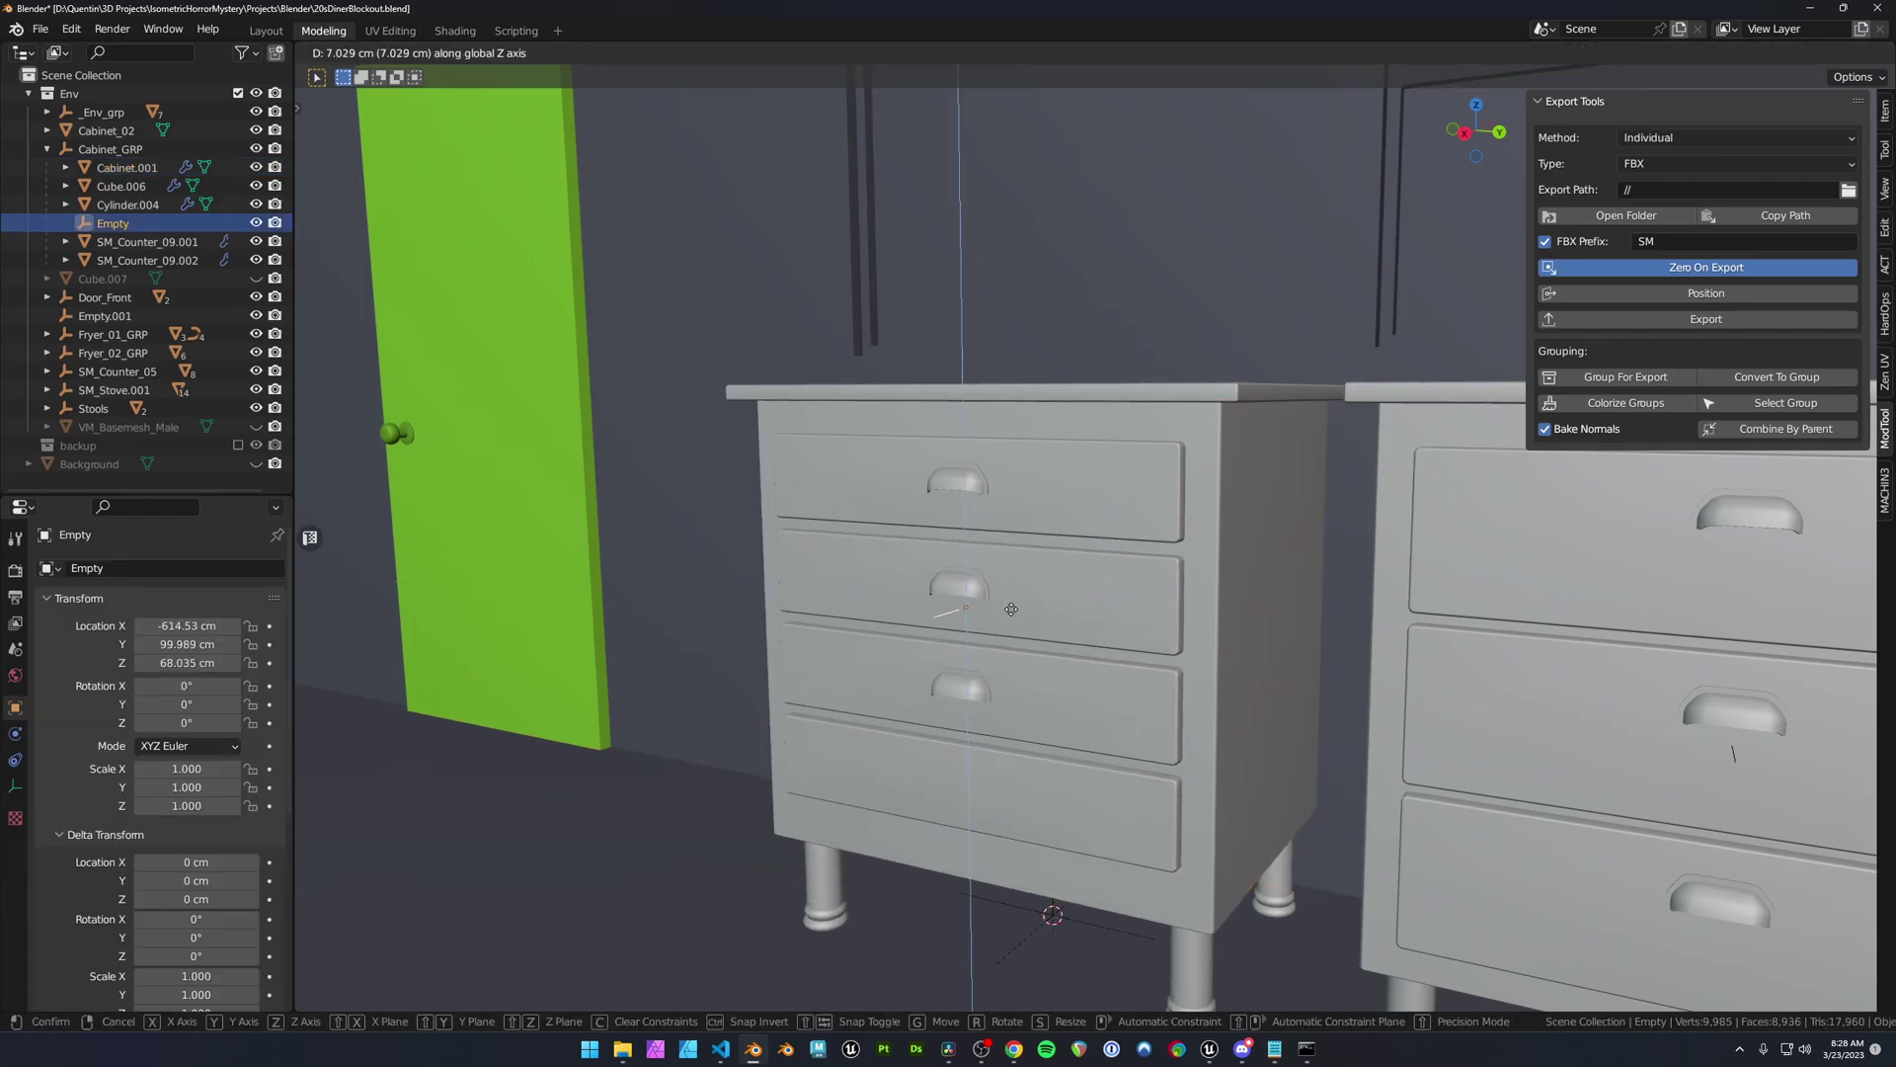
pyautogui.click(1011, 610)
# - Set the Array count of the drawer handles, SM_Counter_09.002, to 4
pyautogui.click(963, 591)
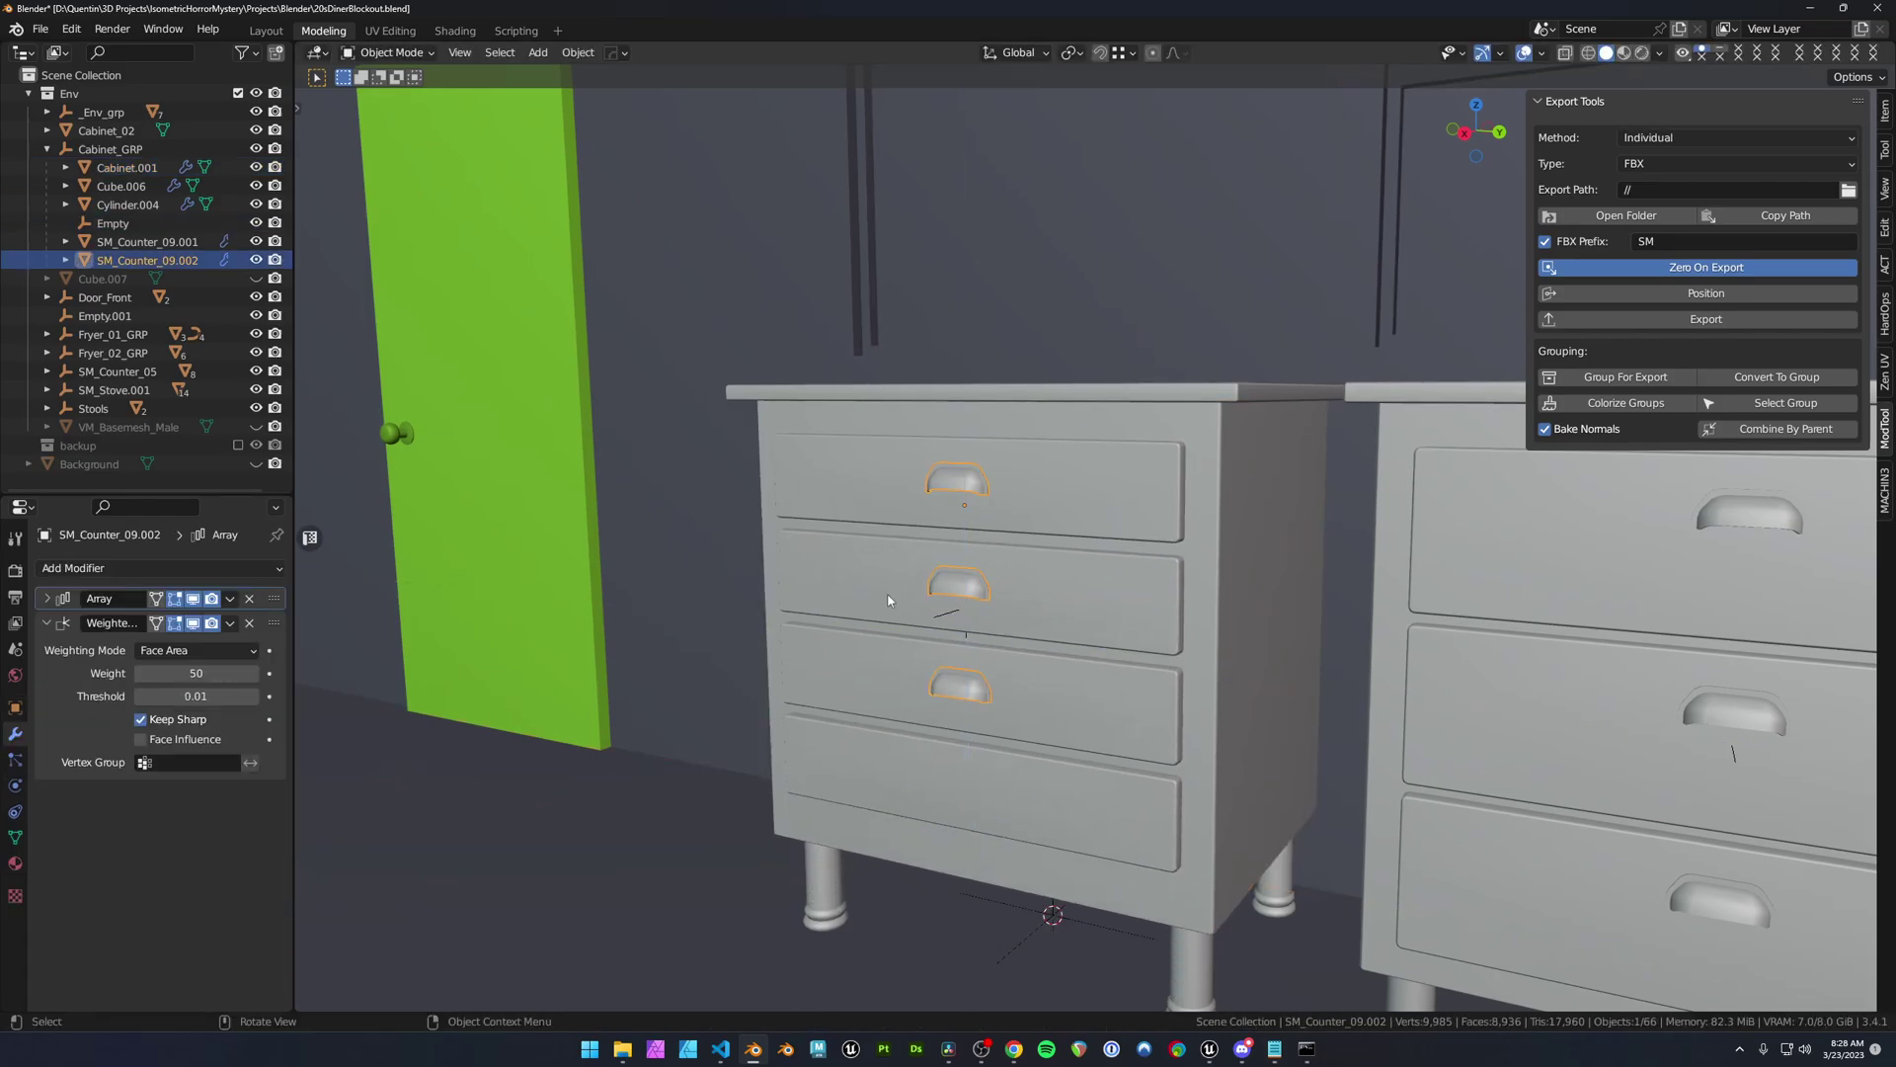
pyautogui.click(44, 600)
pyautogui.click(253, 648)
pyautogui.moveTo(887, 599); pyautogui.dragTo(903, 620, button='middle')
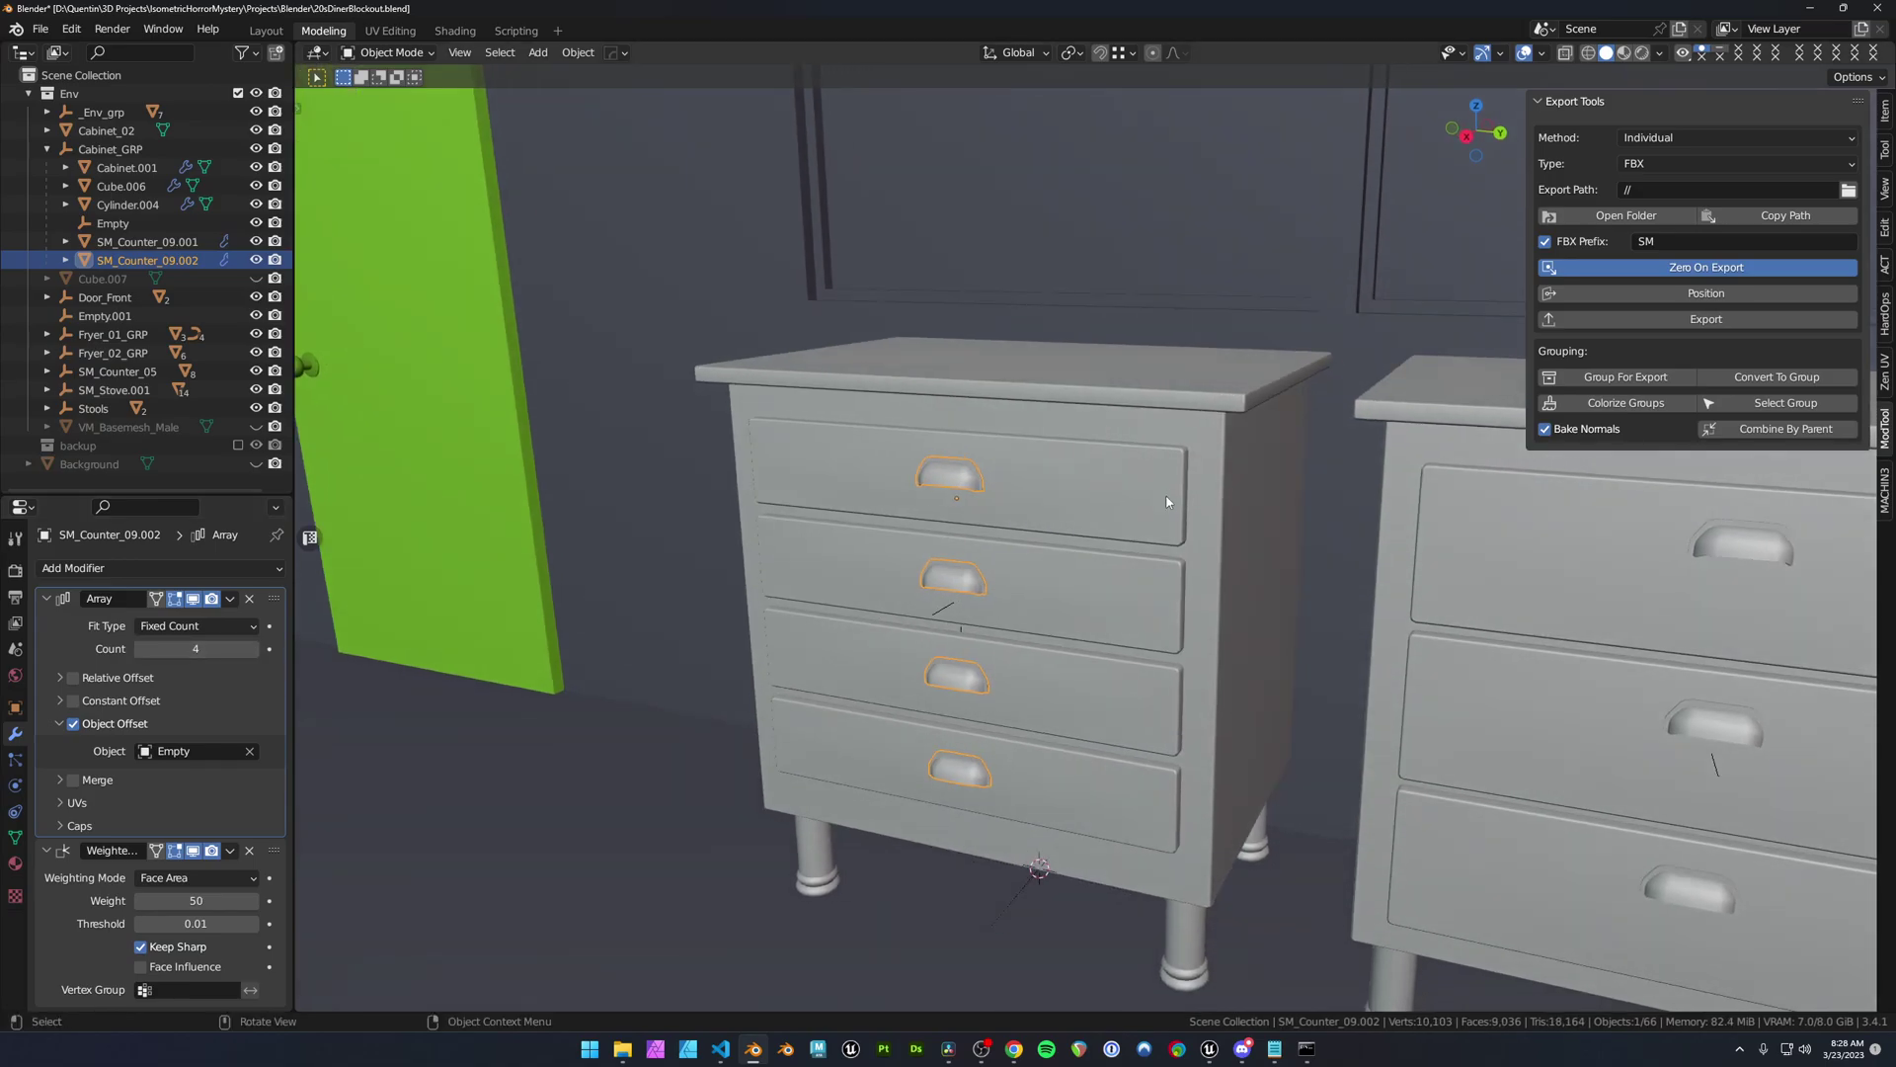
# - Select the edited dresser's Cabinet_GRP parent with Select Group and export it again as FBX
pyautogui.click(1786, 403)
pyautogui.keyDown('shift'); pyautogui.moveTo(1198, 554); pyautogui.dragTo(1227, 525, button='middle'); pyautogui.keyUp('shift')
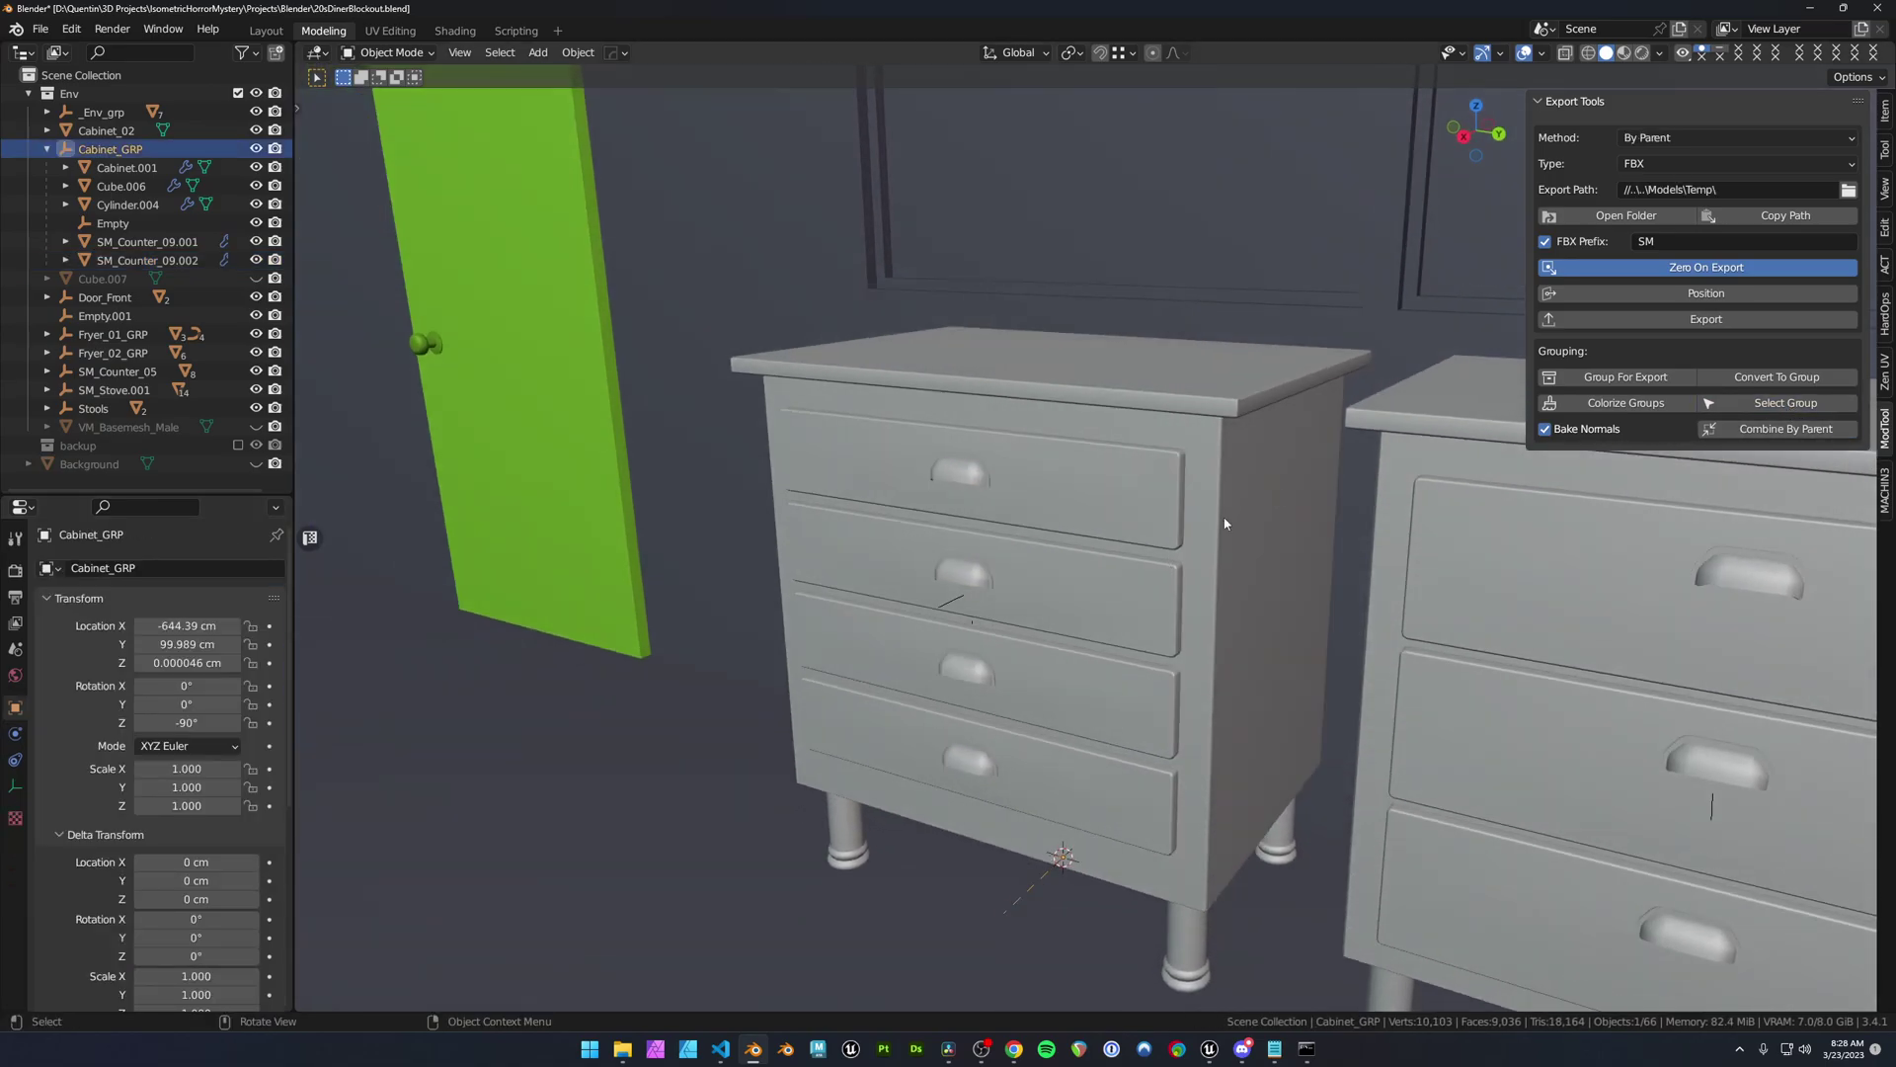
pyautogui.click(1703, 320)
# - Switch to Unreal Editor, select SM_Cabinet in the level and reimport it with Mod Tools
pyautogui.hotkey('alt', 'Tab')
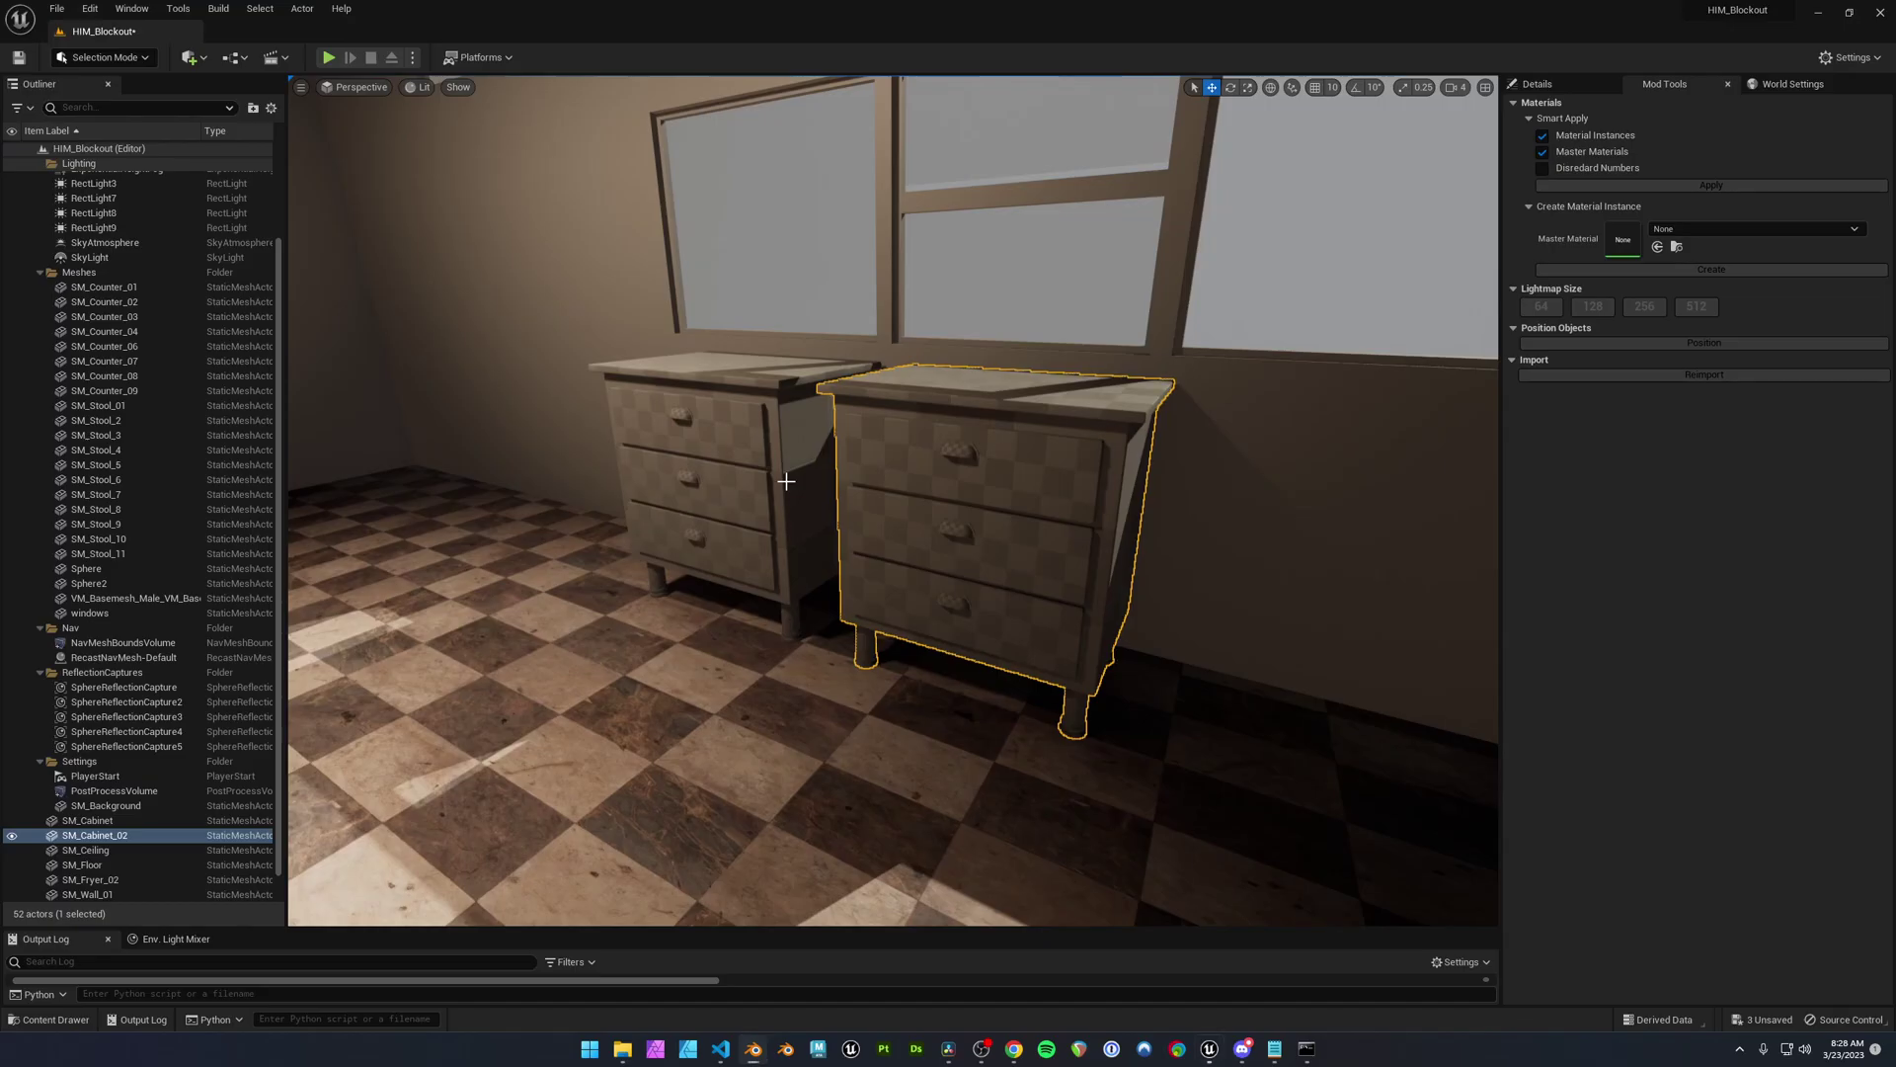
pyautogui.click(656, 441)
pyautogui.moveTo(656, 442)
pyautogui.mouseDown(button='right')
pyautogui.moveTo(553, 442)
pyautogui.moveTo(652, 450)
pyautogui.moveTo(632, 444)
pyautogui.mouseUp(button='right')
pyautogui.click(1704, 375)
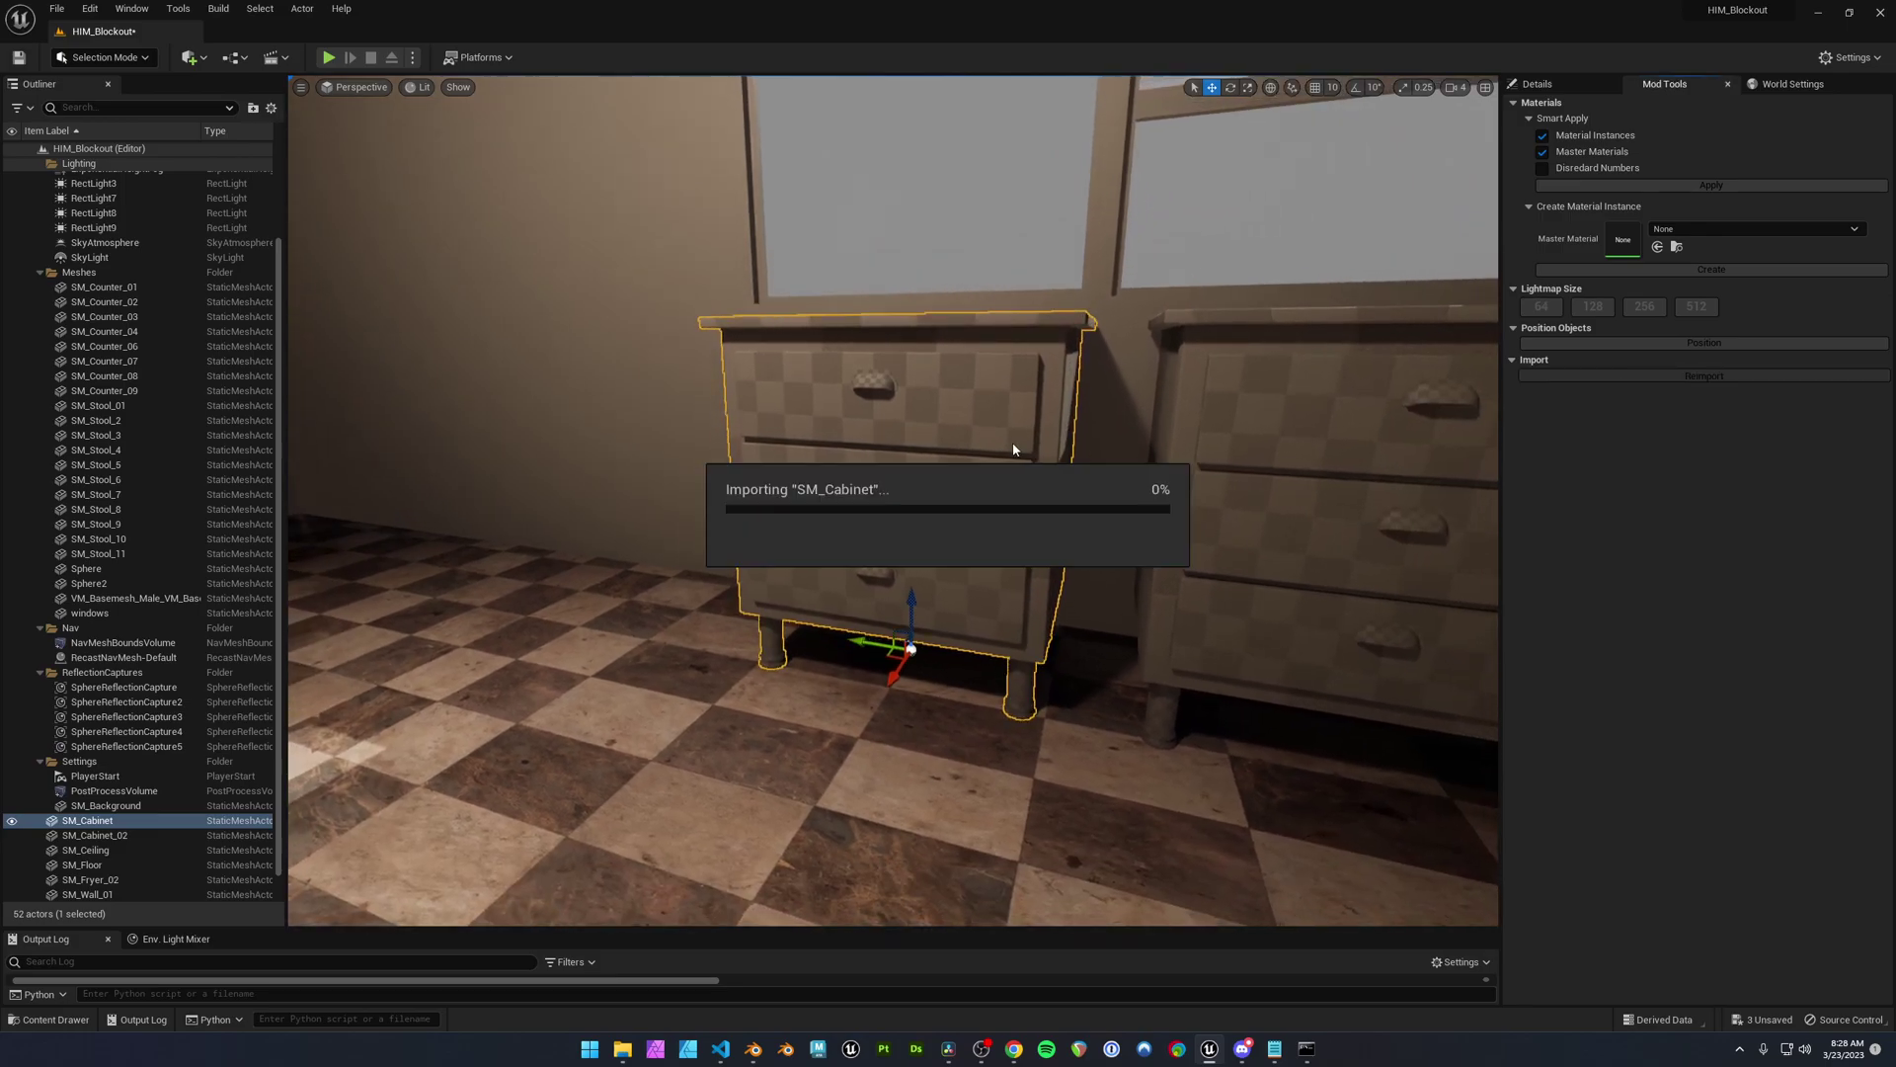